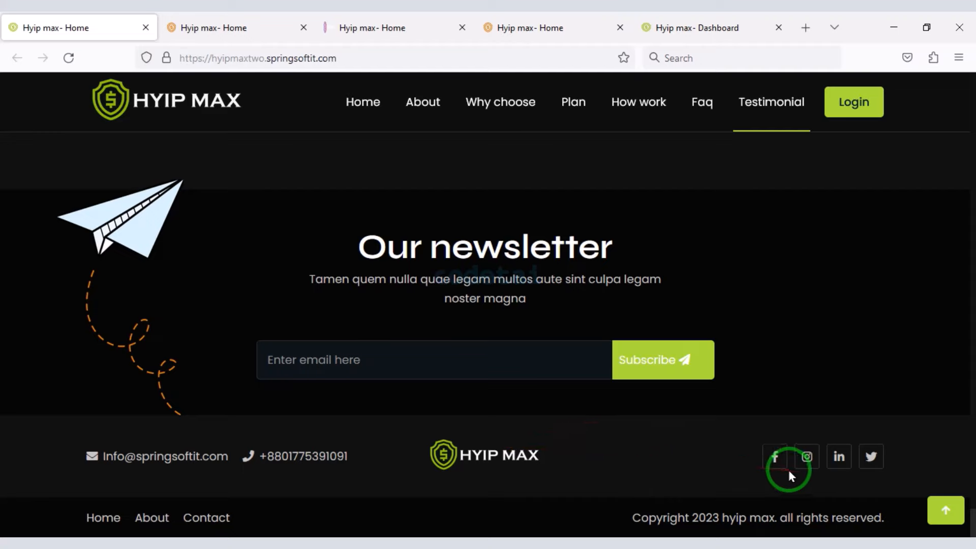
Step: Switch to the admin dashboard tab and scroll through its statistics and the All Users list
left_click(708, 28)
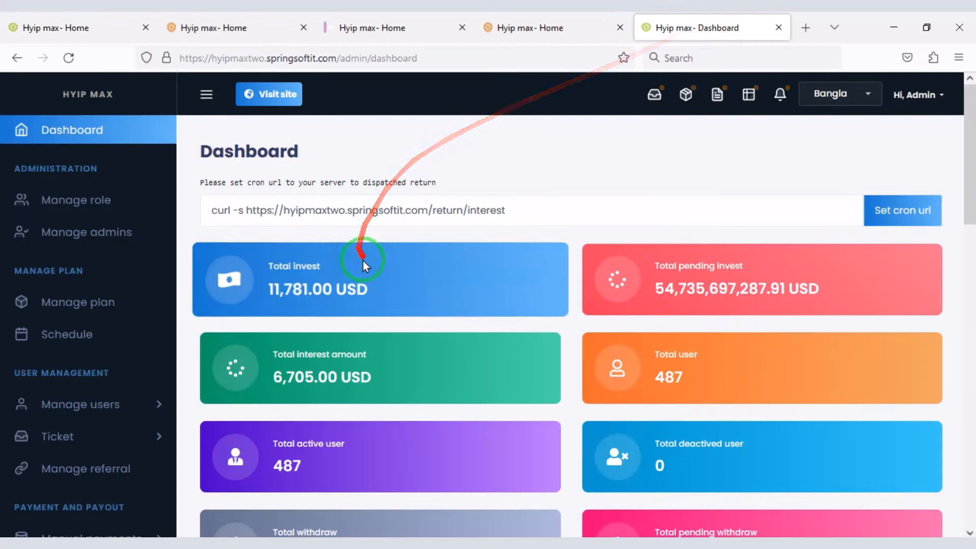
scroll(501, 337, "down", 15)
scroll(505, 430, "down", 2)
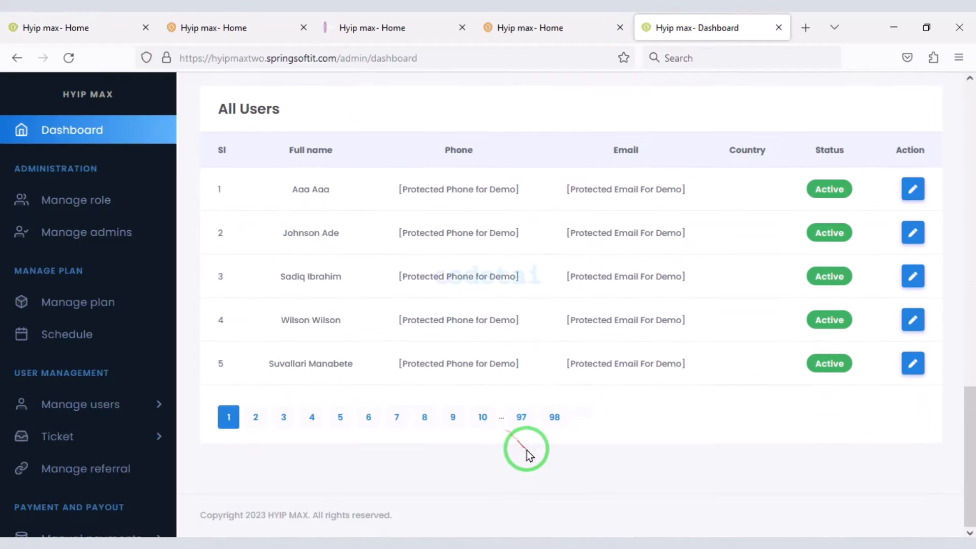
scroll(18, 282, "down", 10)
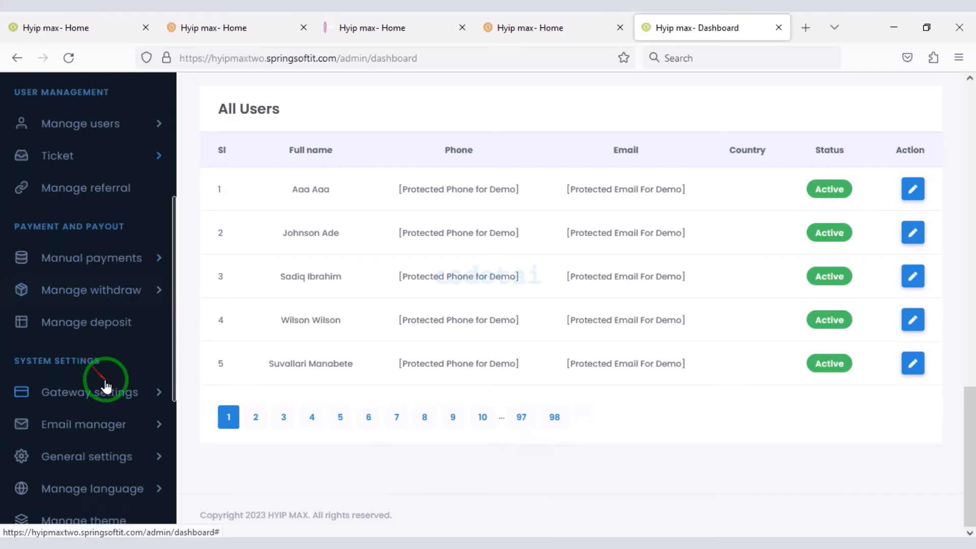
scroll(135, 407, "up", 10)
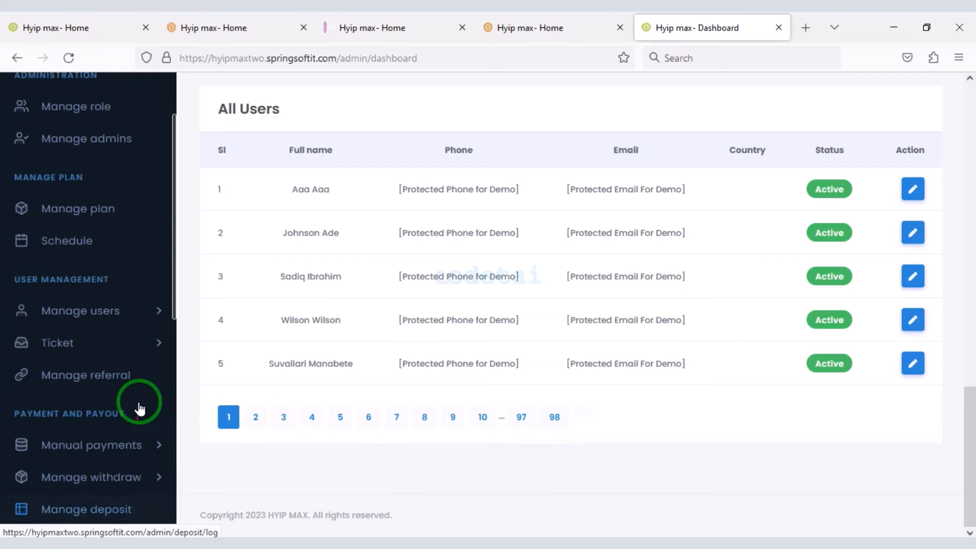
scroll(151, 359, "up", 15)
scroll(428, 389, "up", 8)
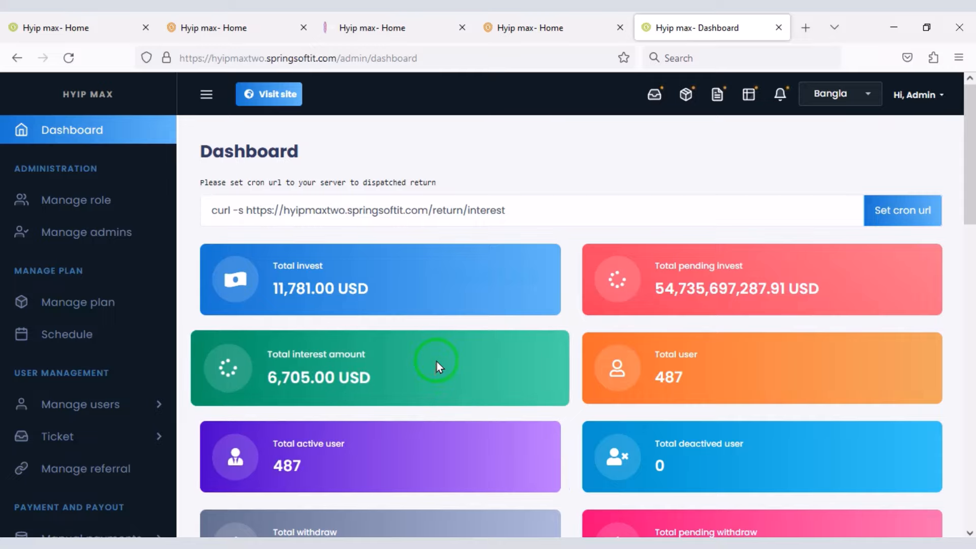
Step: Switch to the green-themed homepage tab and scroll back up through its sections
left_click(54, 27)
scroll(239, 188, "up", 15)
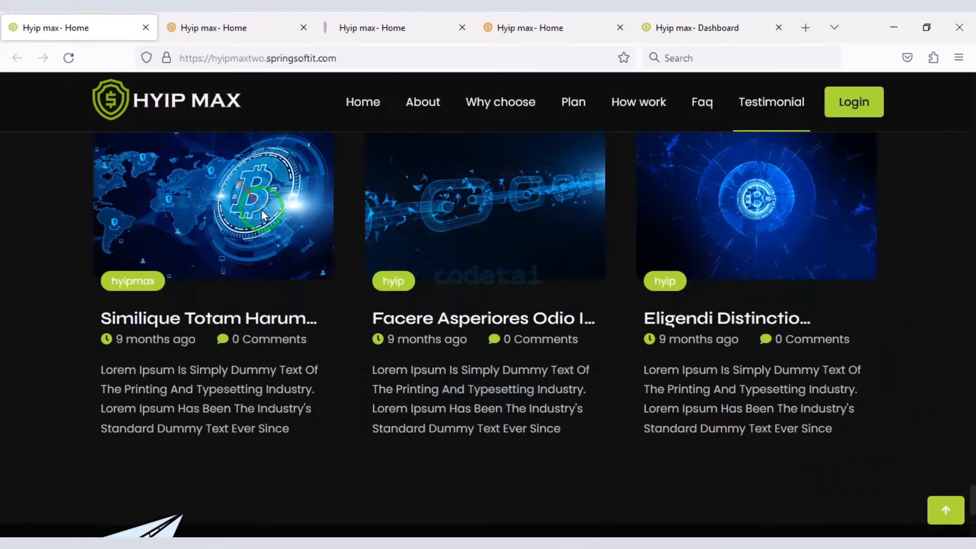
scroll(301, 277, "up", 15)
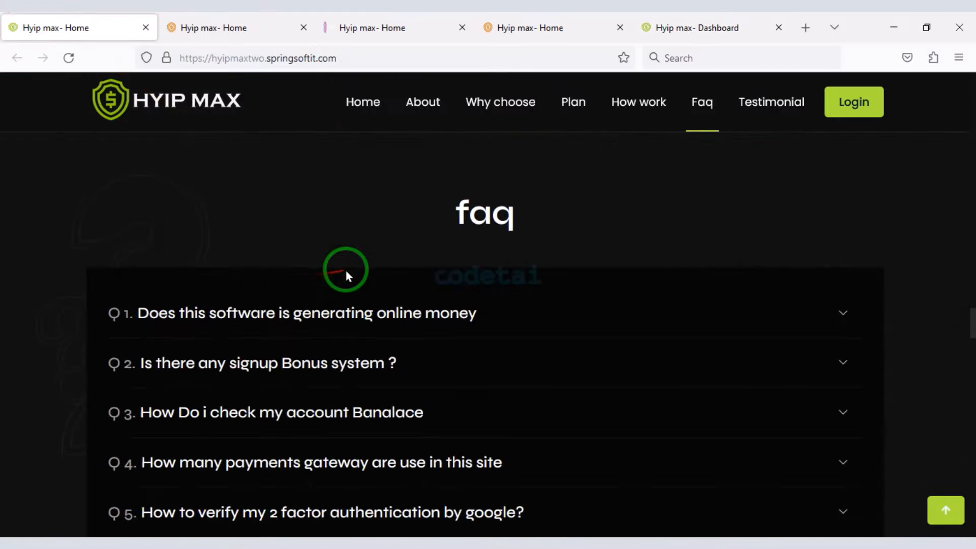
scroll(328, 250, "up", 10)
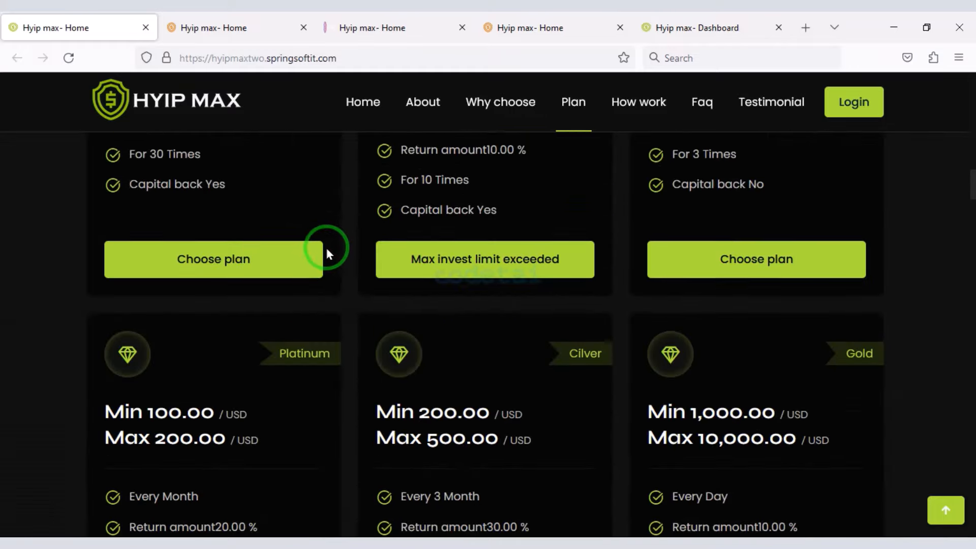
scroll(330, 249, "up", 15)
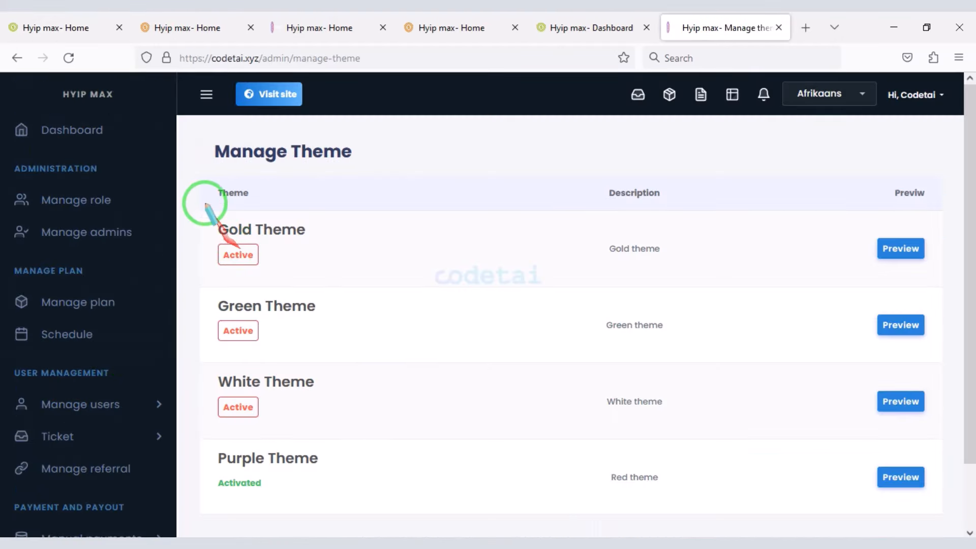
Step: Review the list of Gold, Green, White and Purple themes on the Manage Theme page
mouse_move(202, 176)
left_mouse_down()
mouse_move(743, 514)
mouse_move(933, 504)
left_mouse_up()
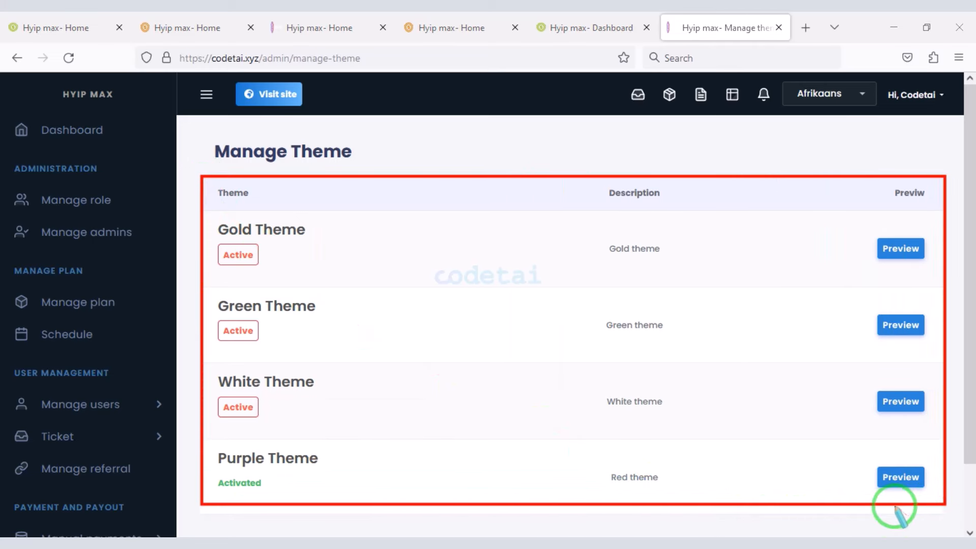
right_click(407, 305)
scroll(492, 333, "down", 3)
scroll(712, 379, "up", 3)
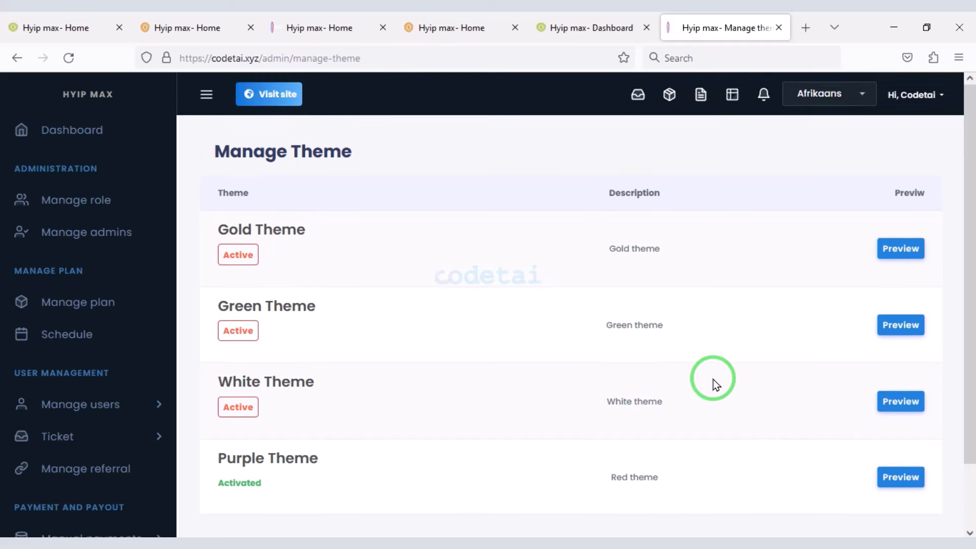
scroll(713, 379, "down", 2)
scroll(713, 379, "up", 2)
left_click(579, 382)
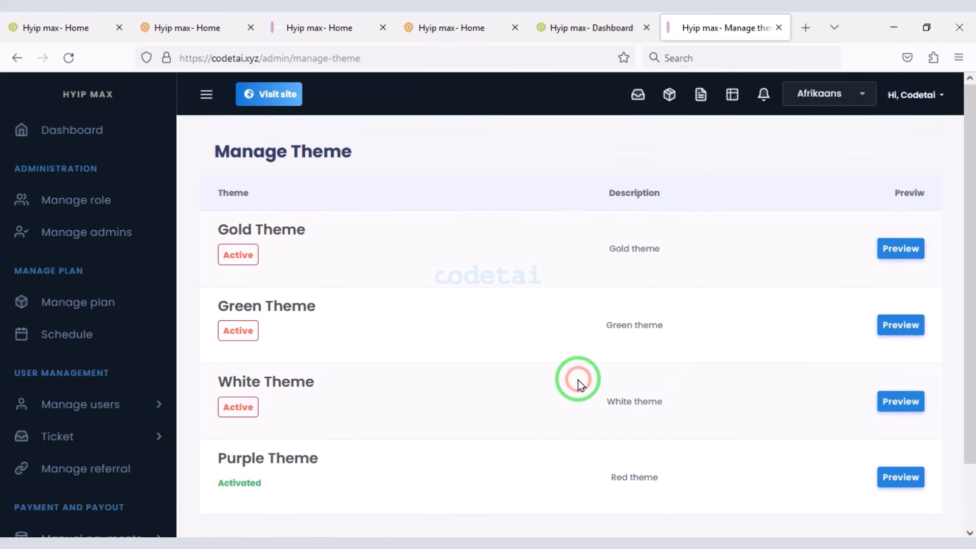
Step: Return to the green-themed homepage and scroll down through its sections to the newsletter
left_click(81, 16)
scroll(330, 305, "down", 5)
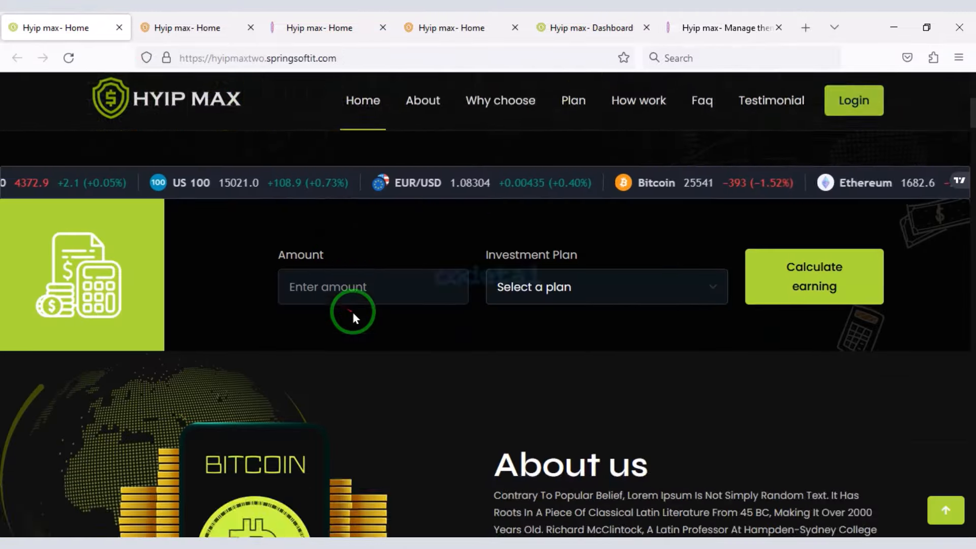
scroll(590, 358, "down", 10)
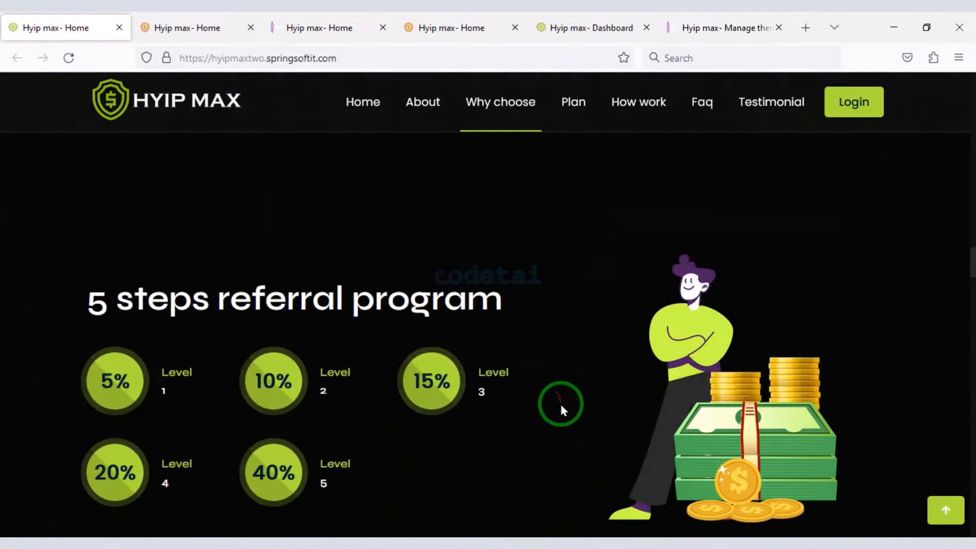
scroll(590, 417, "down", 15)
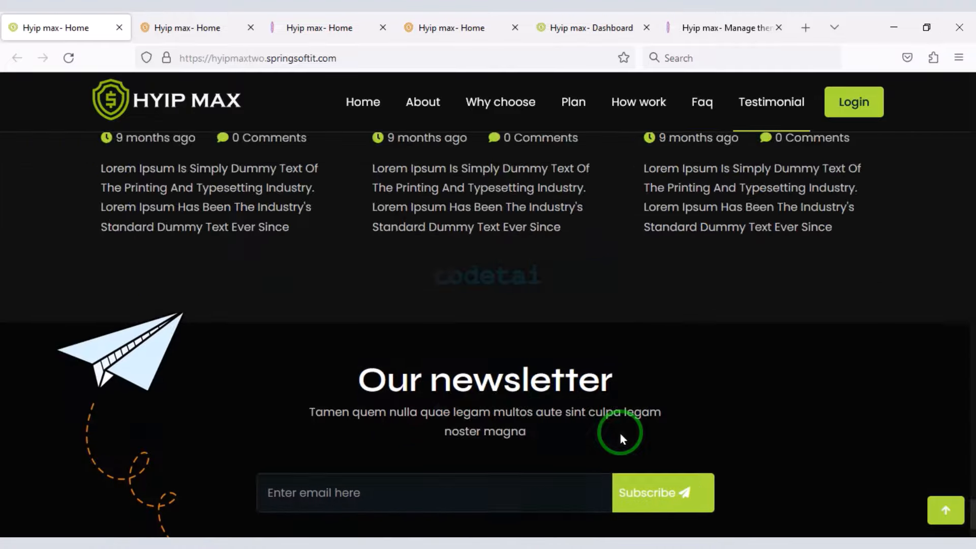
scroll(661, 437, "down", 3)
Step: Switch to the orange-themed homepage tab and scroll down through its sections
left_click(153, 28)
scroll(437, 392, "down", 6)
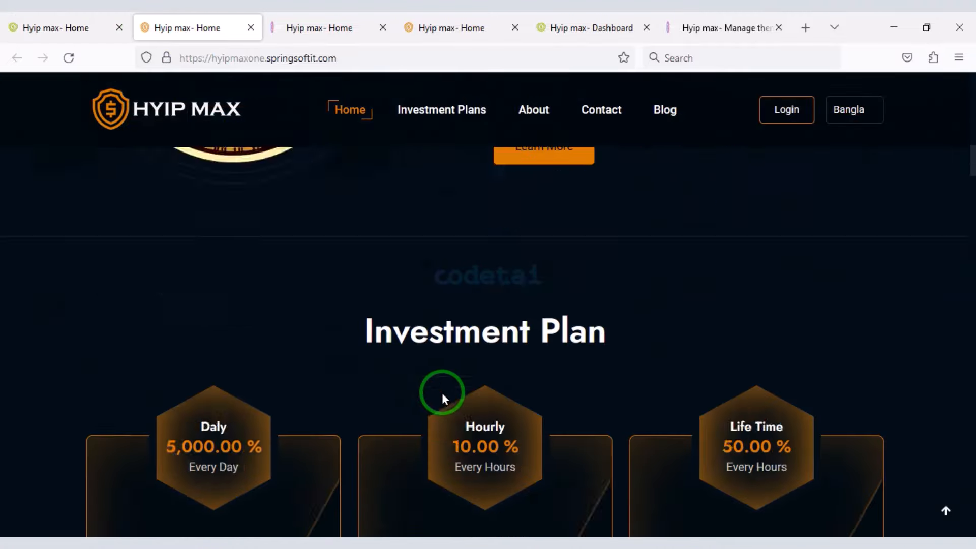
scroll(442, 396, "down", 12)
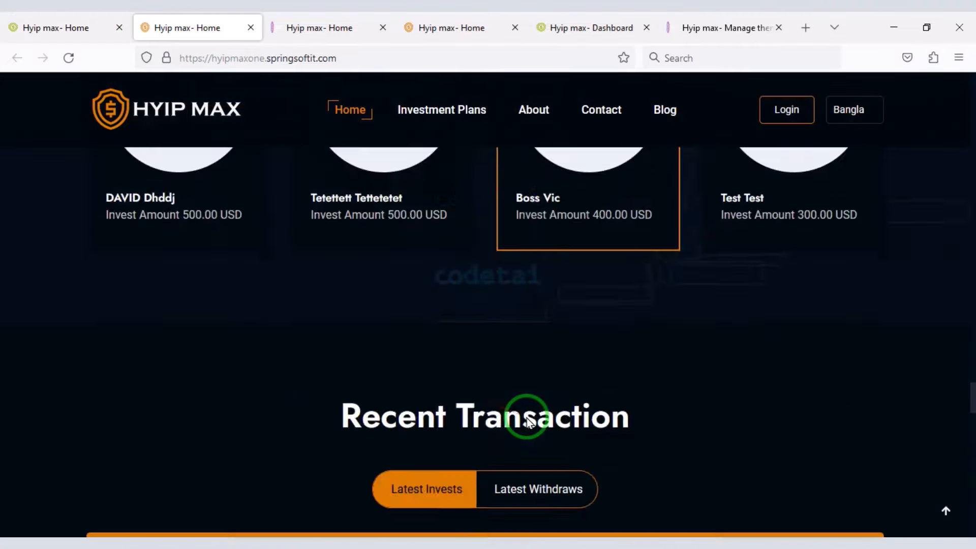
scroll(528, 421, "down", 12)
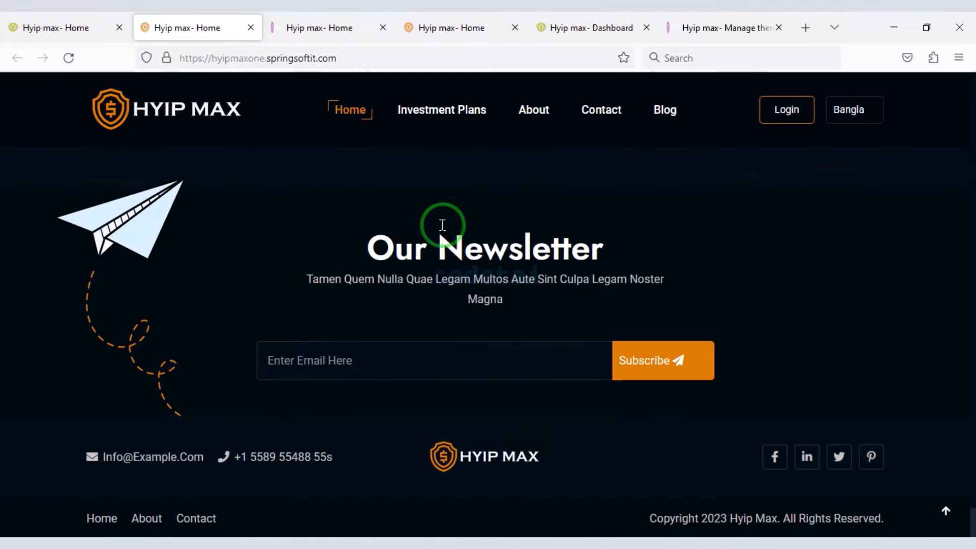
Step: Switch to the purple-themed homepage tab and scroll through its plans and transactions
left_click(315, 28)
scroll(481, 292, "down", 10)
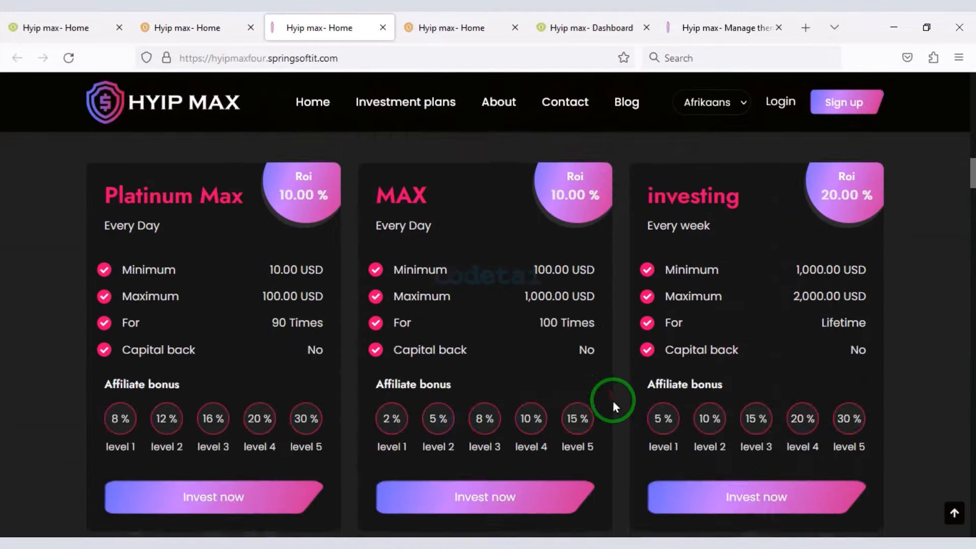
scroll(613, 407, "down", 12)
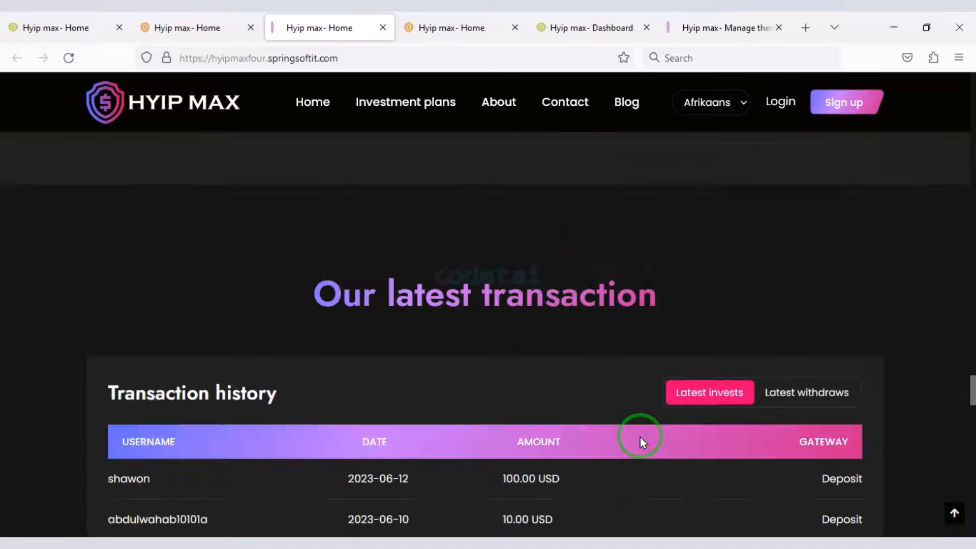
scroll(640, 436, "down", 15)
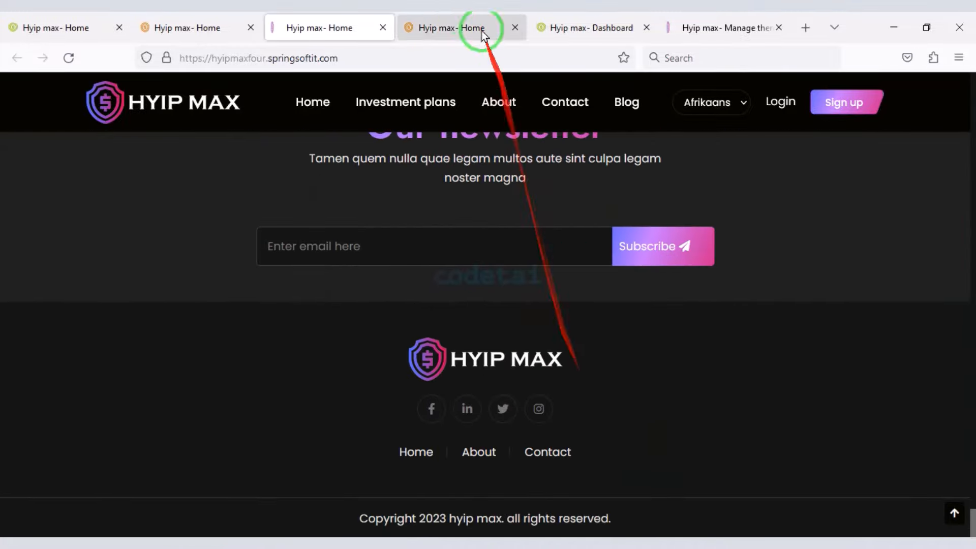
Step: Switch to the gold-themed homepage tab and scroll through its plans and latest transactions
left_click(483, 31)
scroll(459, 245, "down", 10)
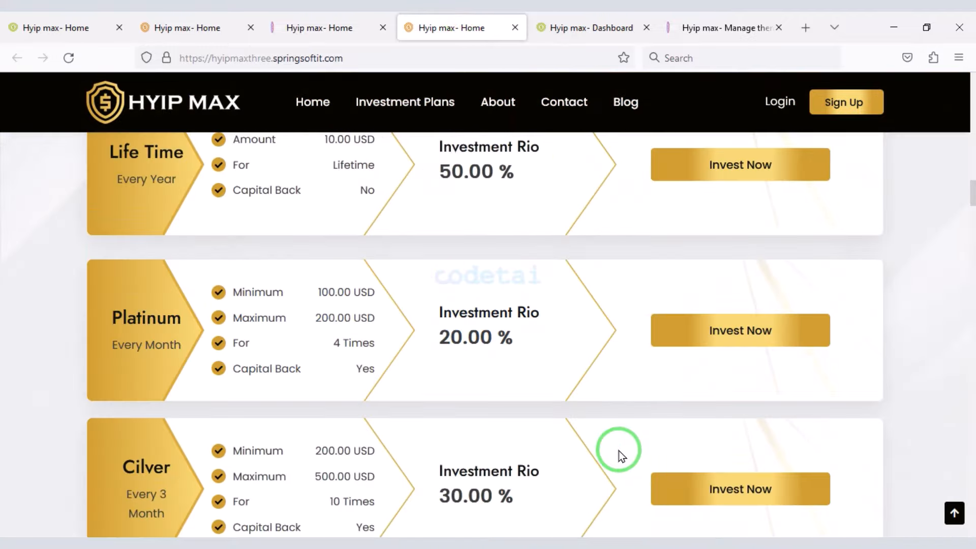
scroll(619, 450, "down", 12)
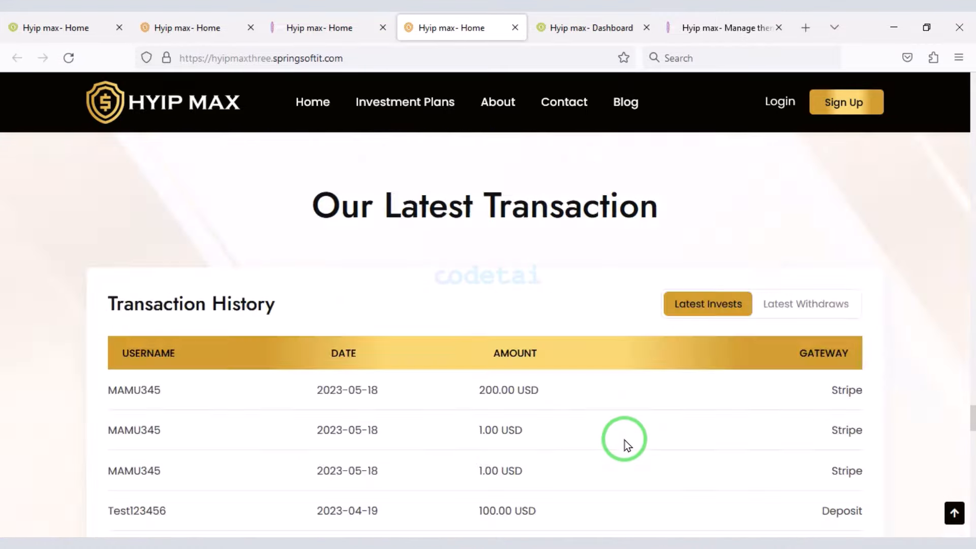
scroll(627, 446, "down", 10)
Step: Return to the Manage Theme page and scroll through the theme list
left_click(732, 28)
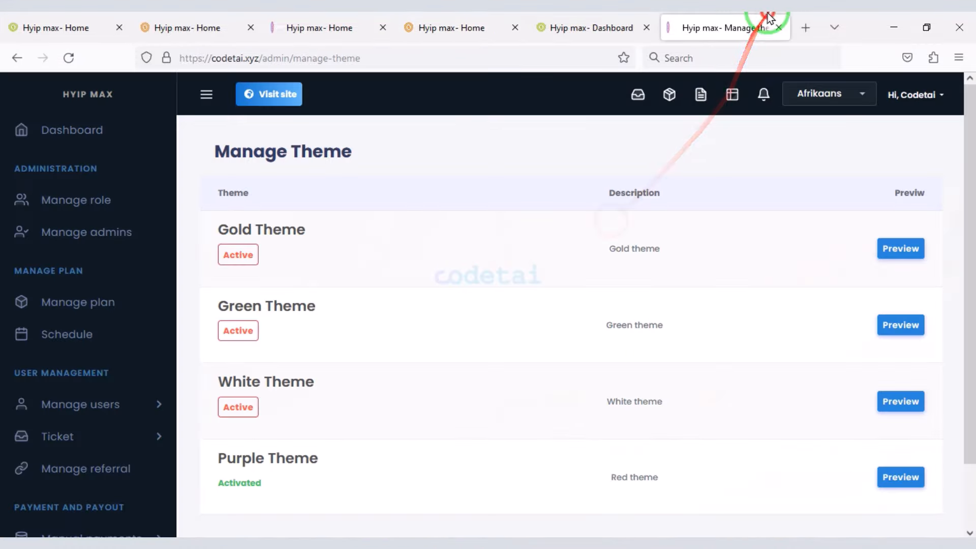
scroll(459, 256, "down", 2)
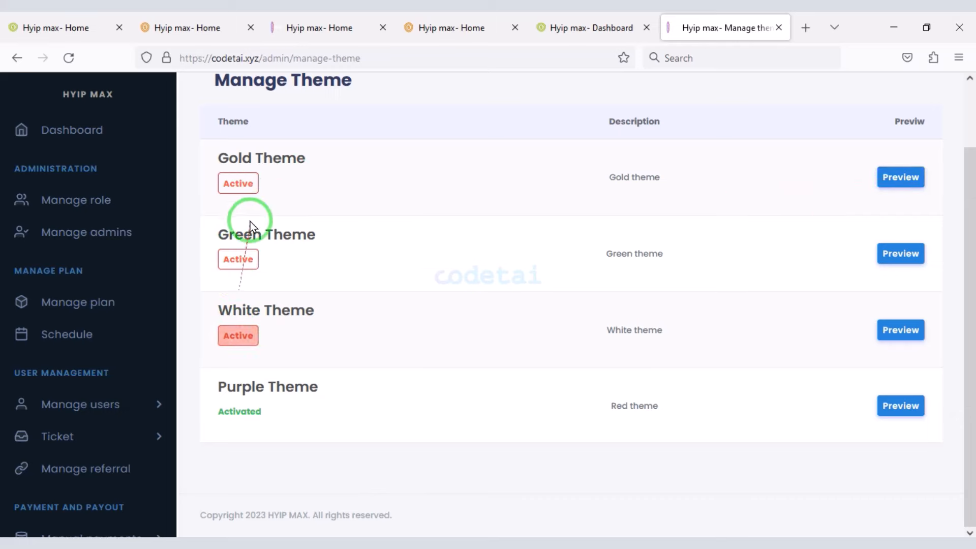
Step: Open the Investment Plans page on the orange-themed site and scroll through the plans
left_click(441, 110)
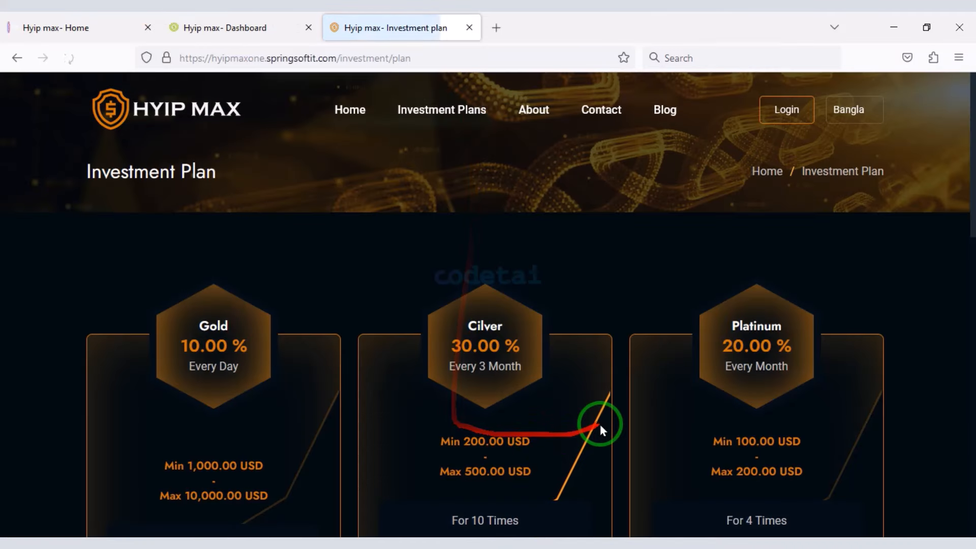
scroll(598, 422, "down", 12)
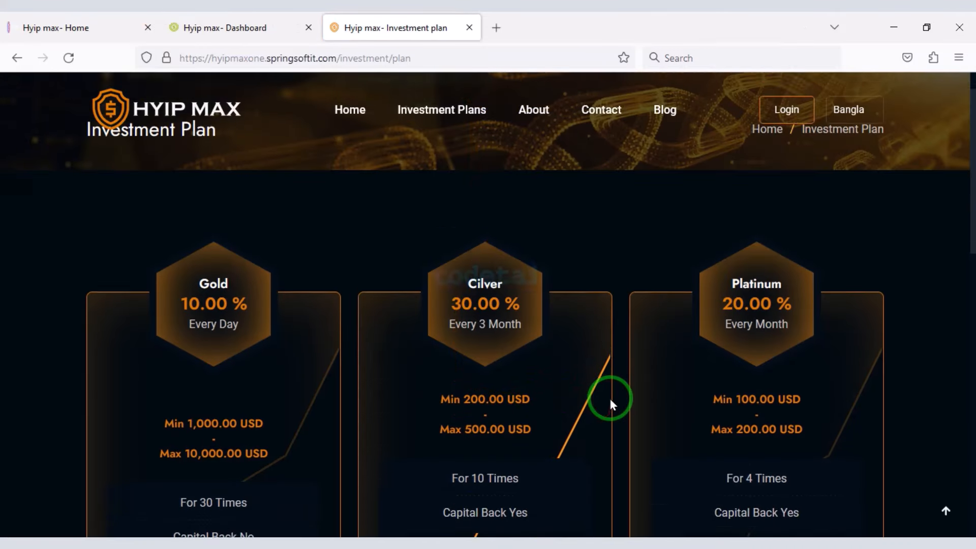
scroll(711, 466, "down", 3)
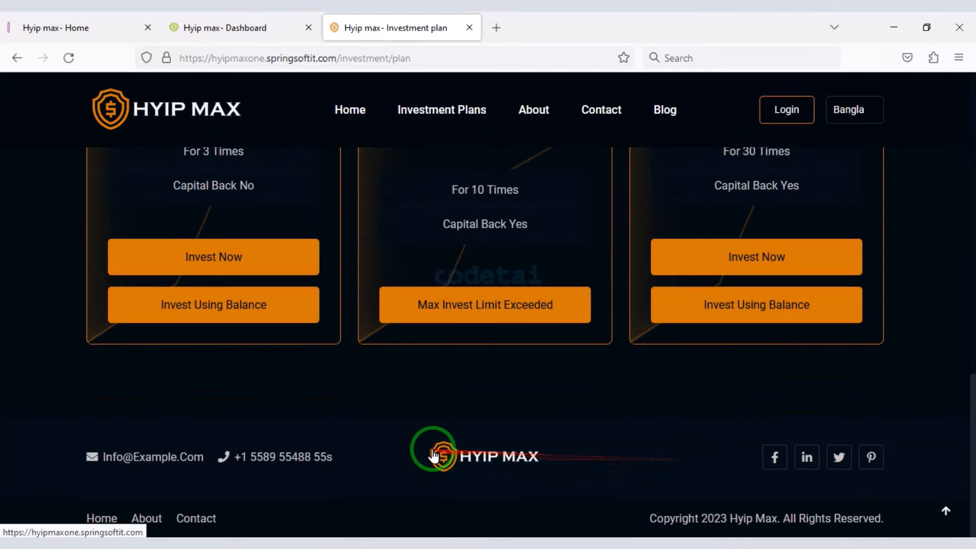
Step: Switch to the admin dashboard tab and open the Manage plan page to view the Create Plan form
left_click(274, 23)
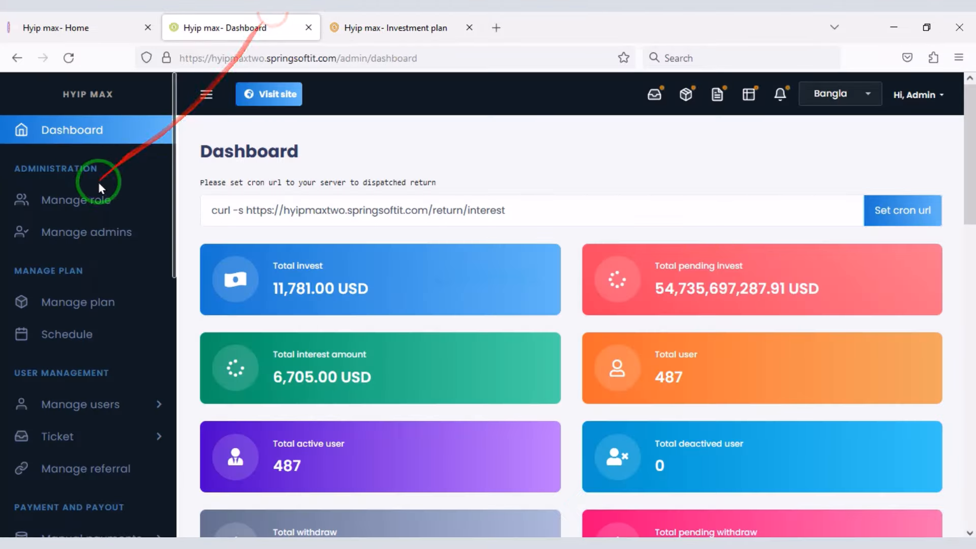
left_click(114, 304)
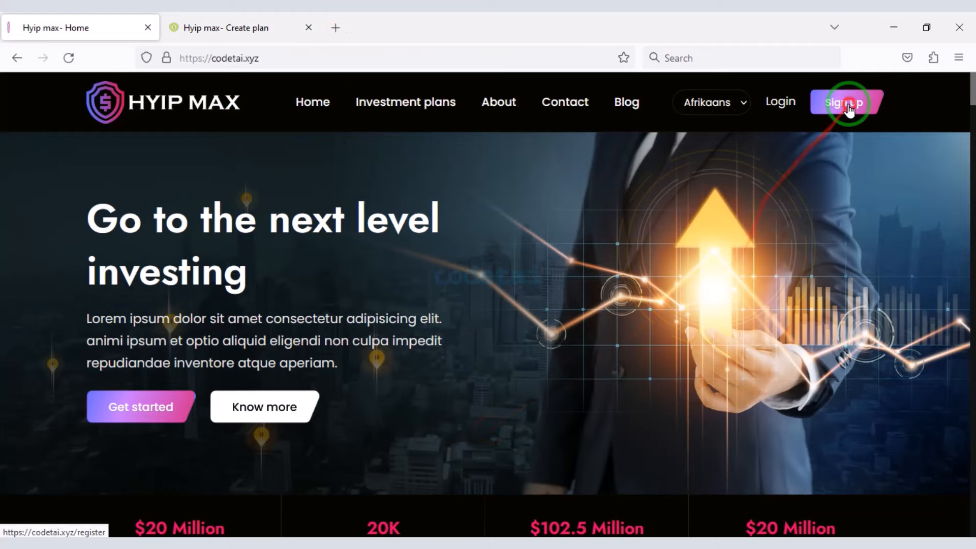
Step: Open the user registration page and scroll through the account creation form
left_click(848, 104)
scroll(331, 383, "down", 3)
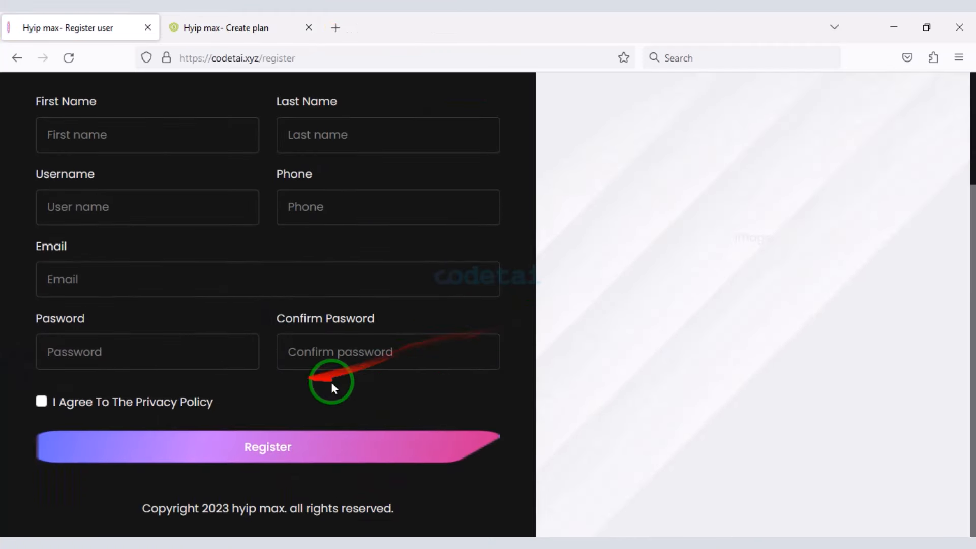
scroll(529, 378, "up", 3)
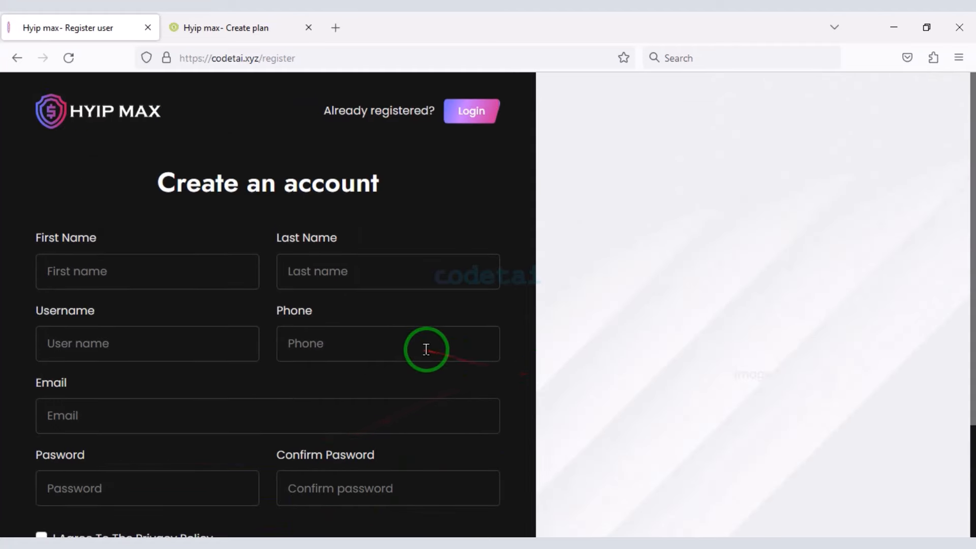
scroll(426, 350, "down", 3)
scroll(381, 331, "up", 3)
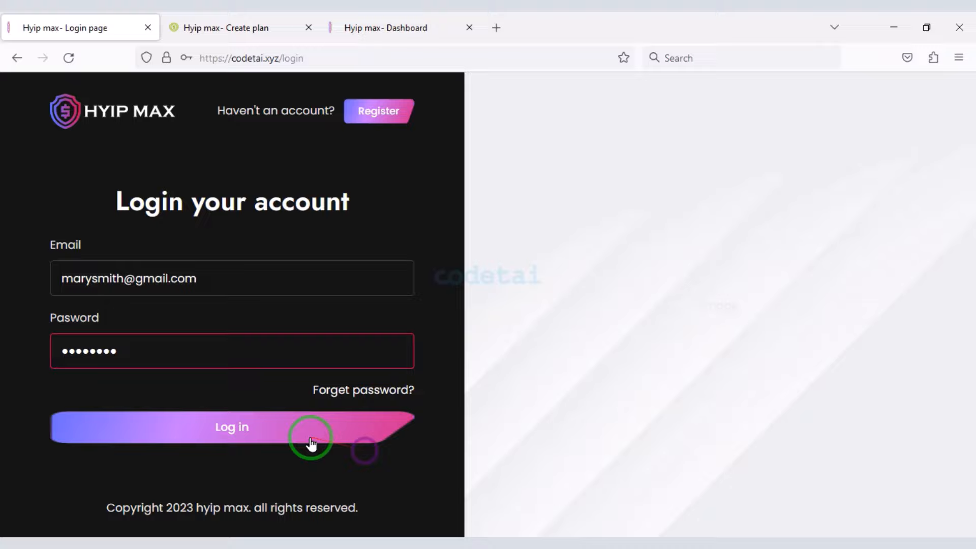
Step: Log in to the user account and scroll through the user dashboard
left_click(311, 444)
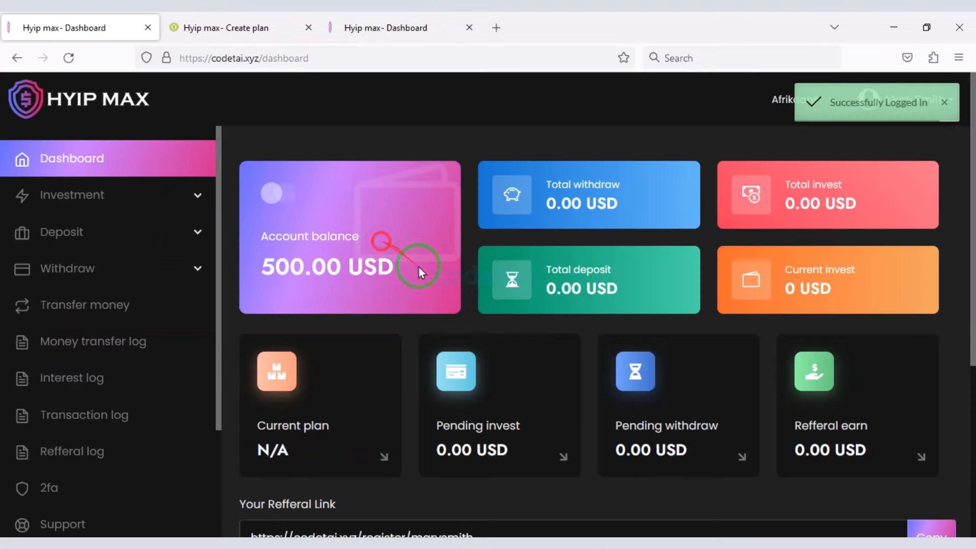
scroll(451, 302, "down", 3)
scroll(473, 336, "down", 3)
scroll(508, 473, "up", 5)
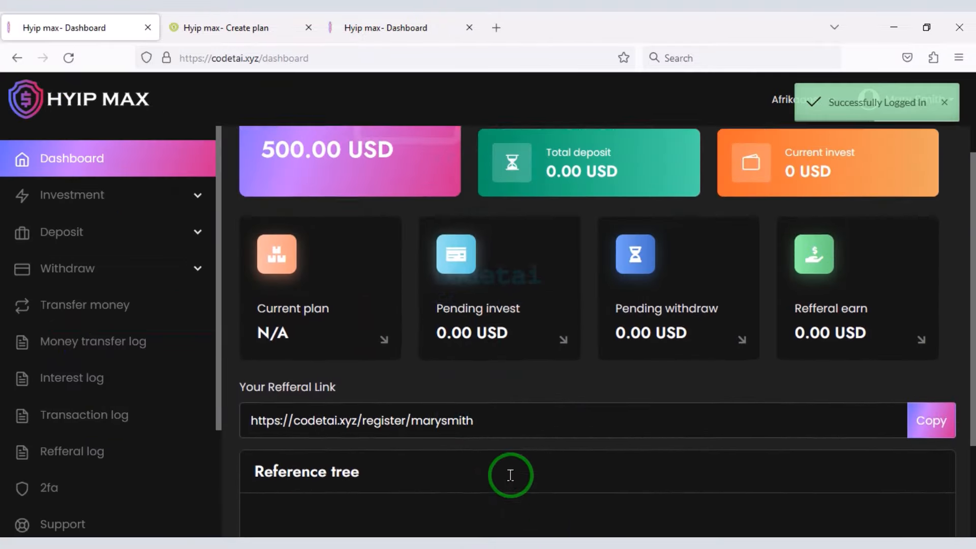
Step: Expand the Investment and Deposit sections of the user sidebar menu
left_click(122, 212)
left_click(160, 315)
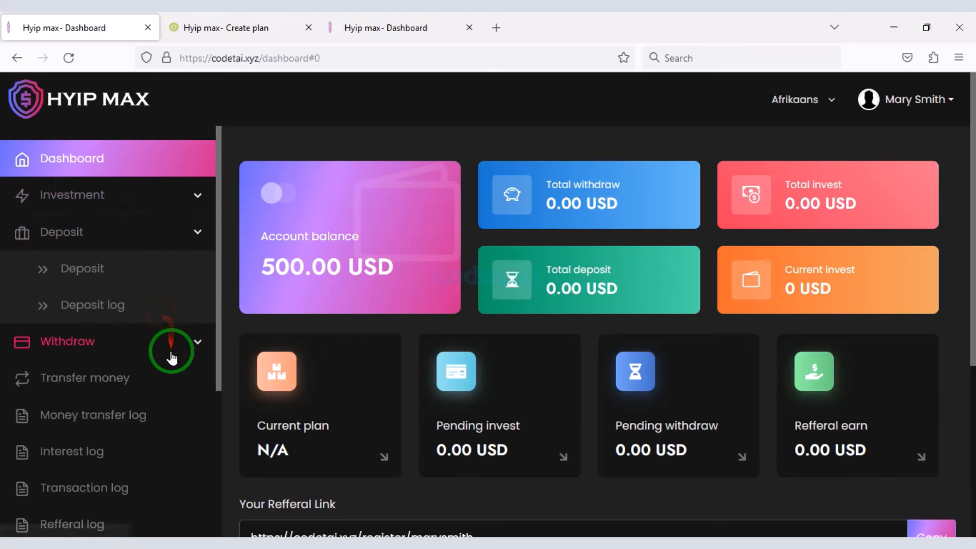
Step: Expand the Withdraw section of the user sidebar menu and scroll through the remaining menu items
left_click(169, 342)
scroll(159, 399, "down", 3)
scroll(99, 439, "down", 2)
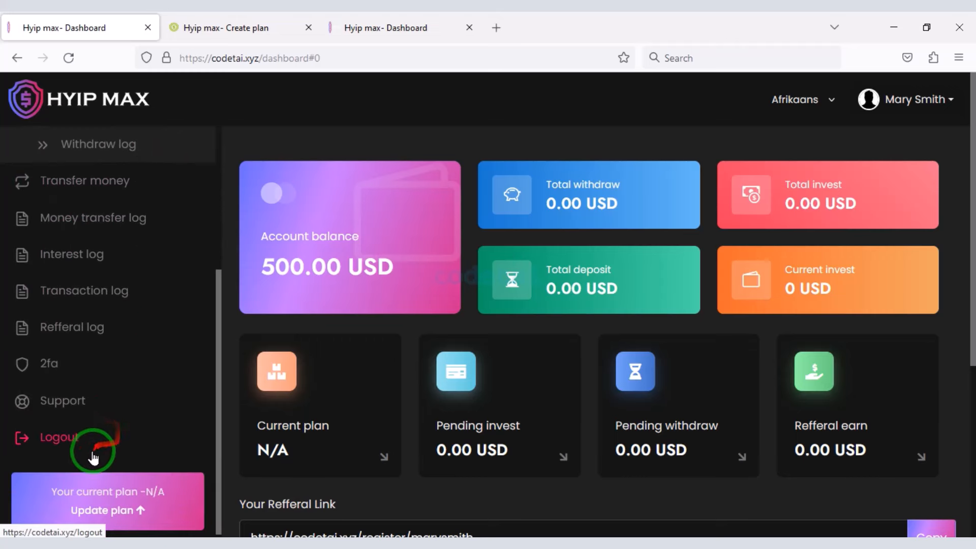
scroll(134, 458, "up", 5)
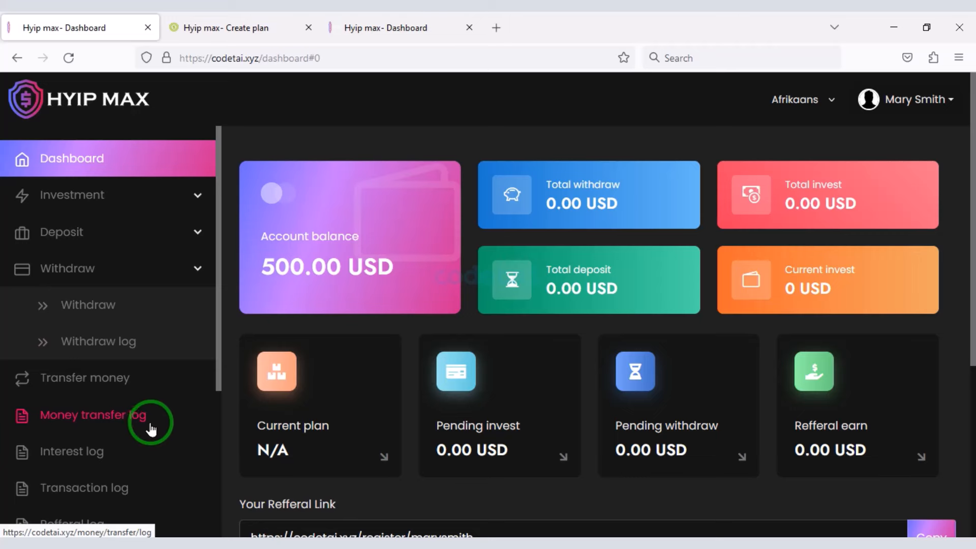
left_click(152, 237)
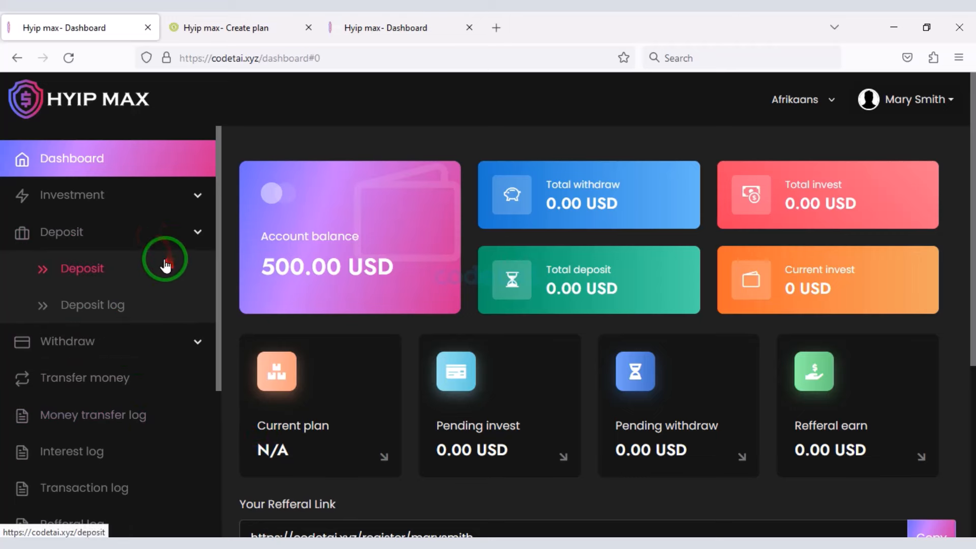
Step: Scroll the user dashboard down to the referral link and reference tree and back up
left_click(159, 196)
scroll(162, 408, "down", 5)
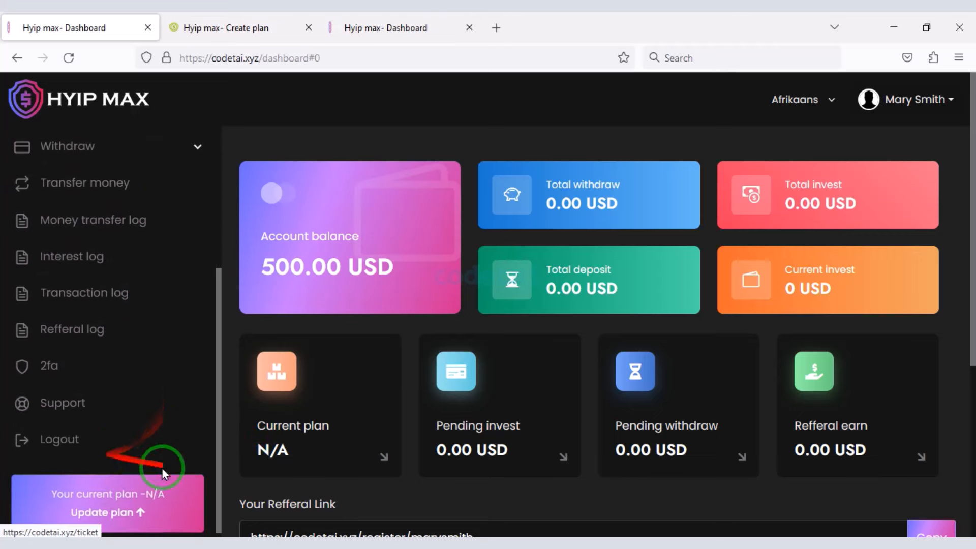
scroll(799, 277, "down", 2)
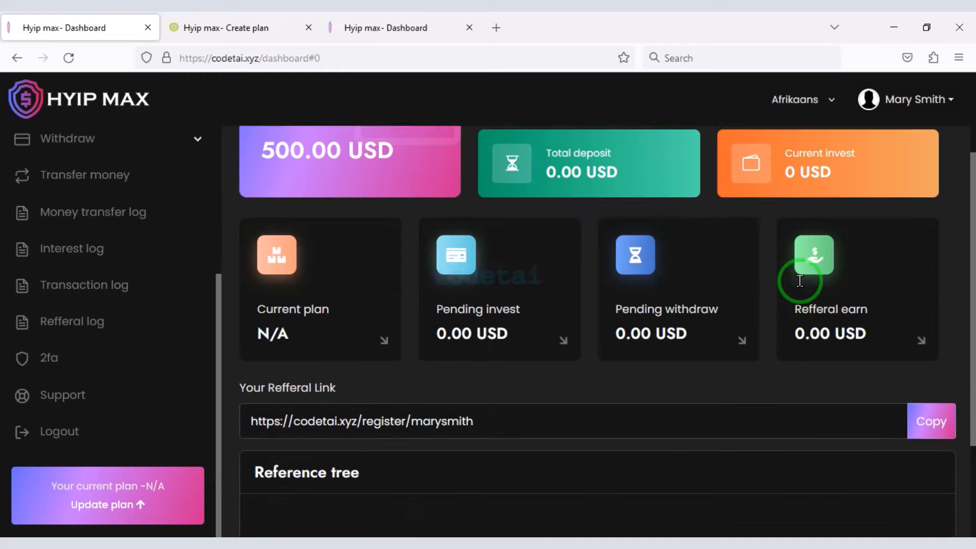
scroll(802, 277, "up", 2)
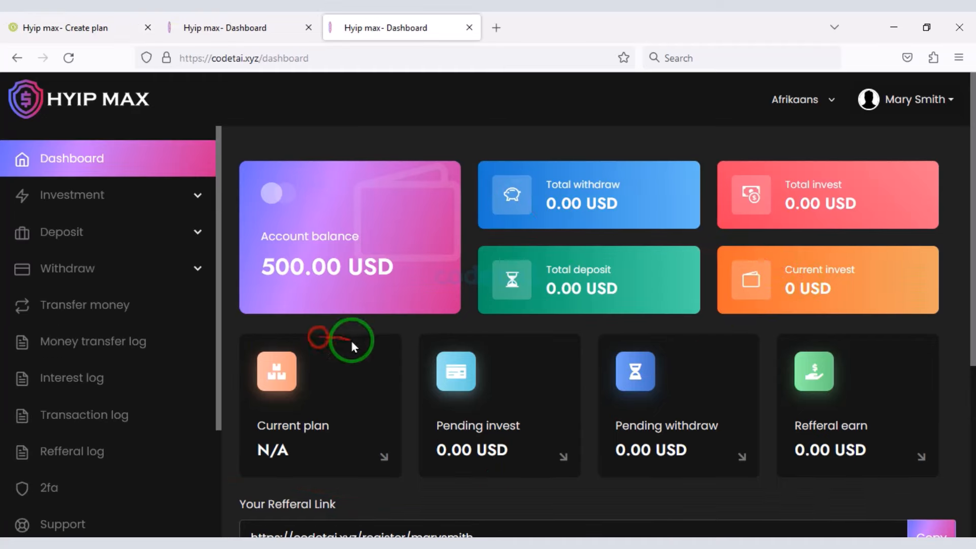
scroll(725, 427, "down", 4)
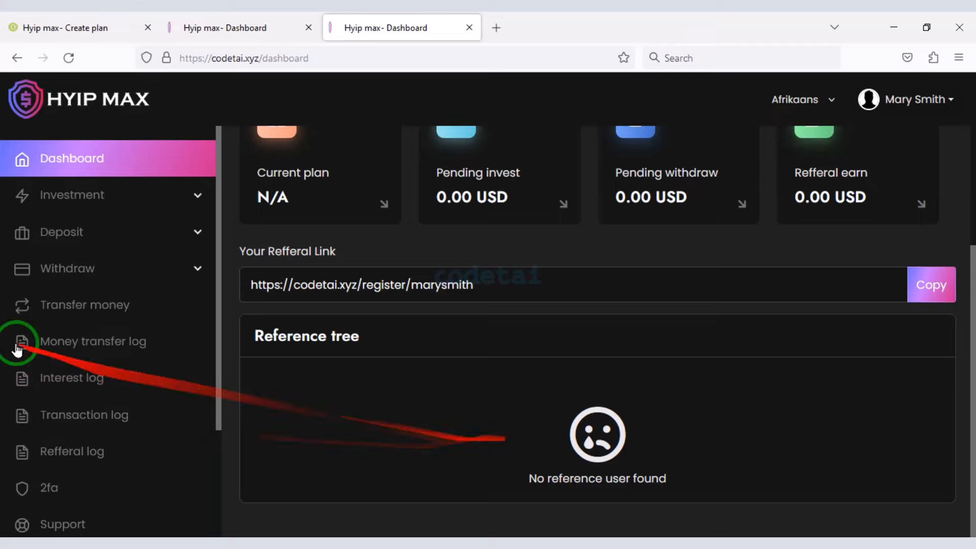
scroll(159, 360, "up", 4)
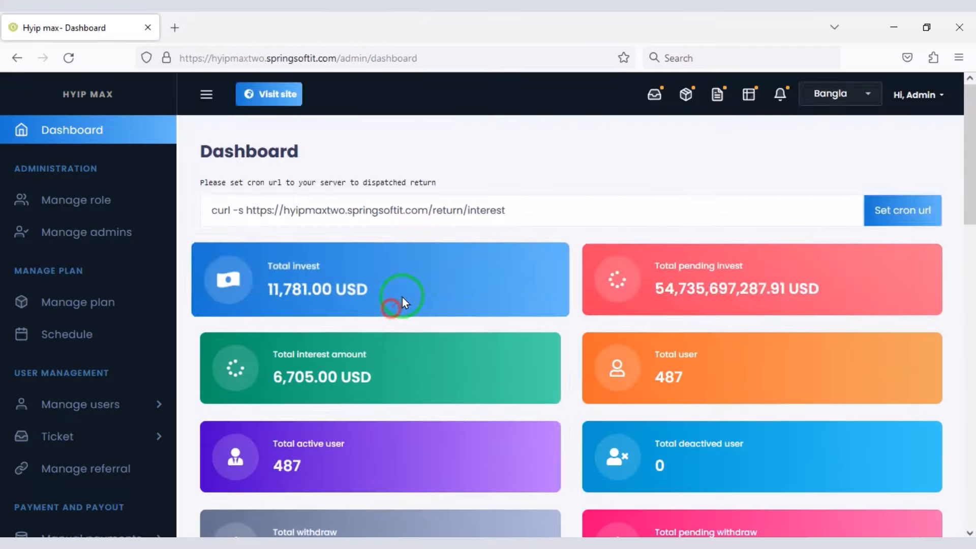
Step: Scroll through the admin dashboard statistics down to the All Users table
scroll(443, 325, "down", 4)
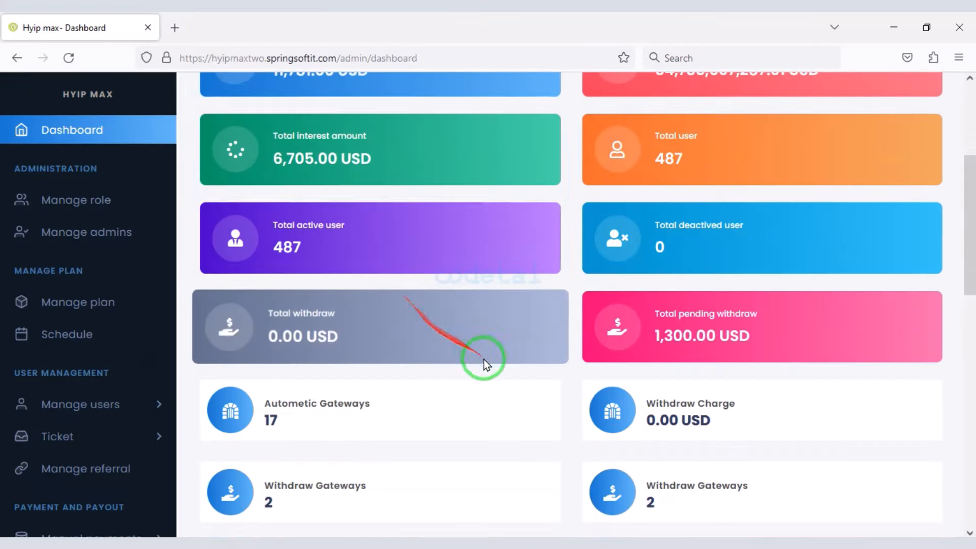
scroll(484, 359, "down", 12)
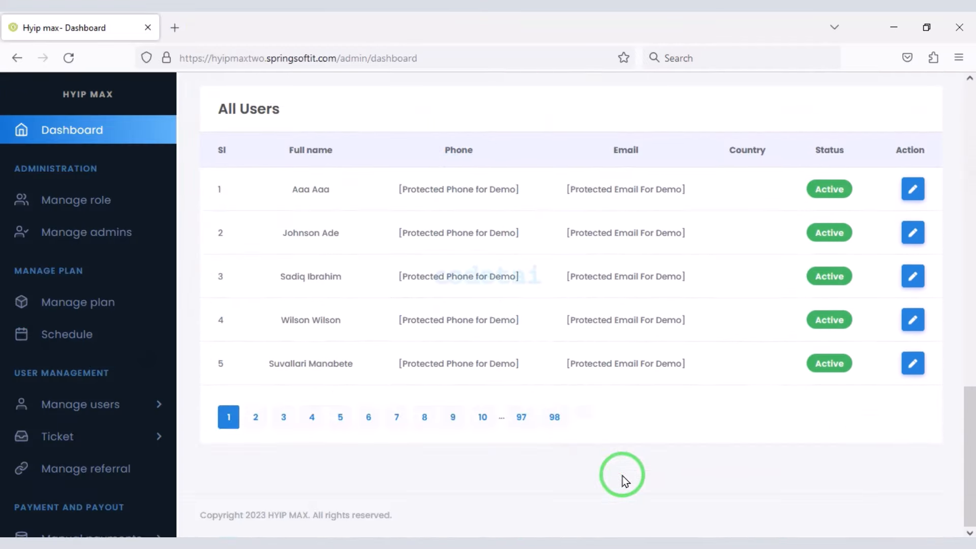
scroll(622, 480, "up", 12)
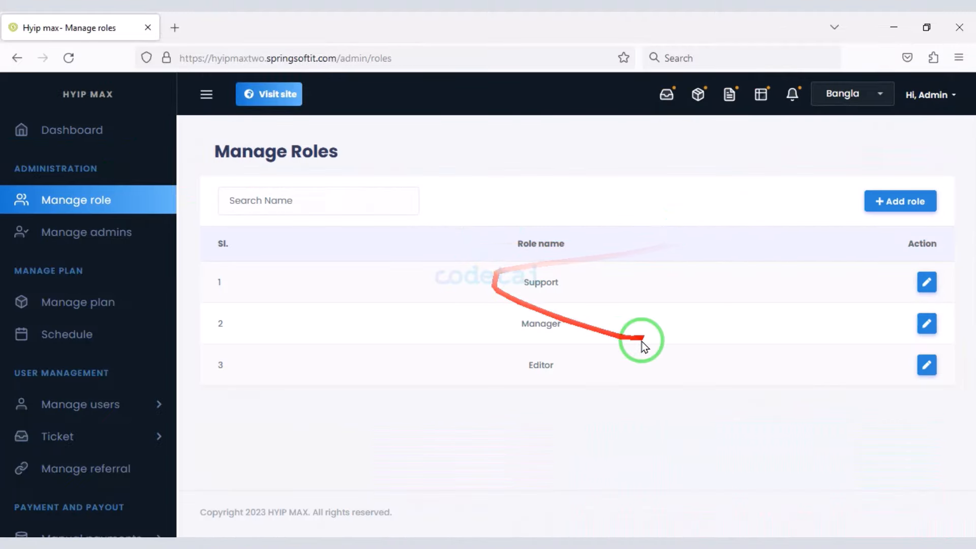
Step: Open the Create Role form on Manage Roles and try adding the manage-role and manage-referral permissions
left_click(878, 206)
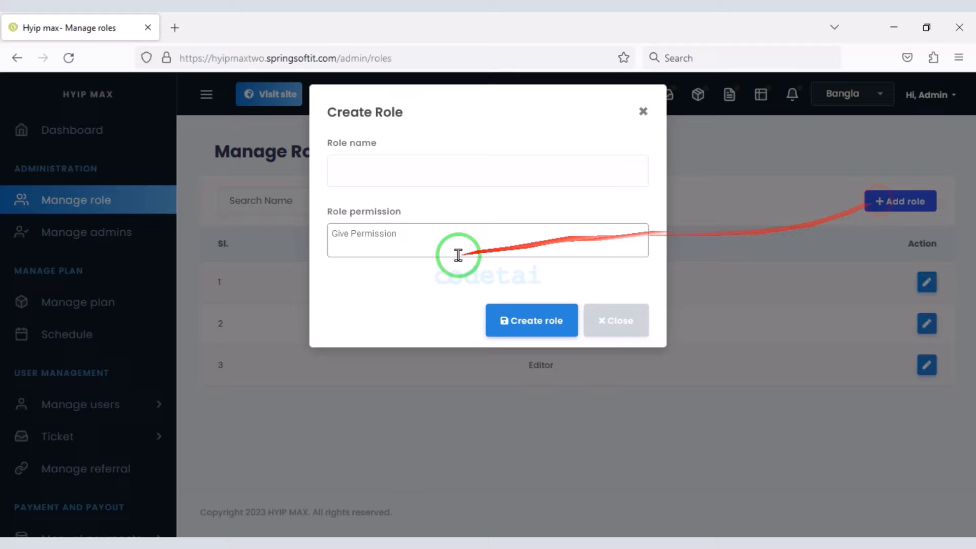
left_click(641, 331)
left_click(887, 206)
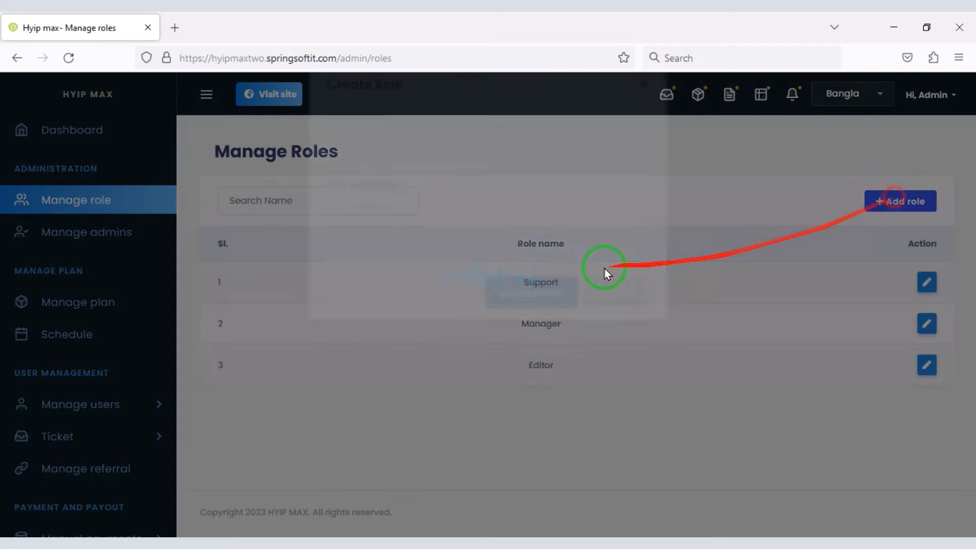
left_click(498, 243)
left_click(436, 298)
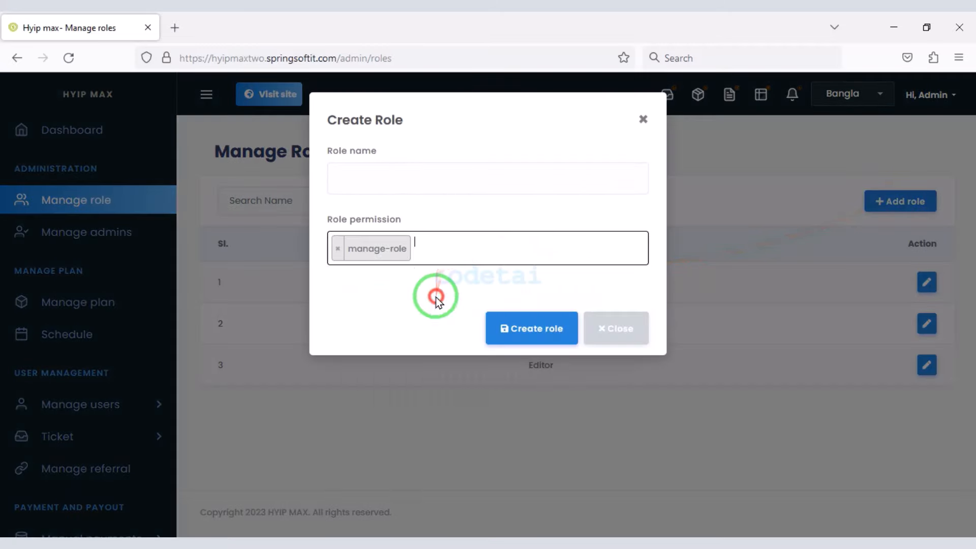
left_click(461, 250)
left_click(458, 334)
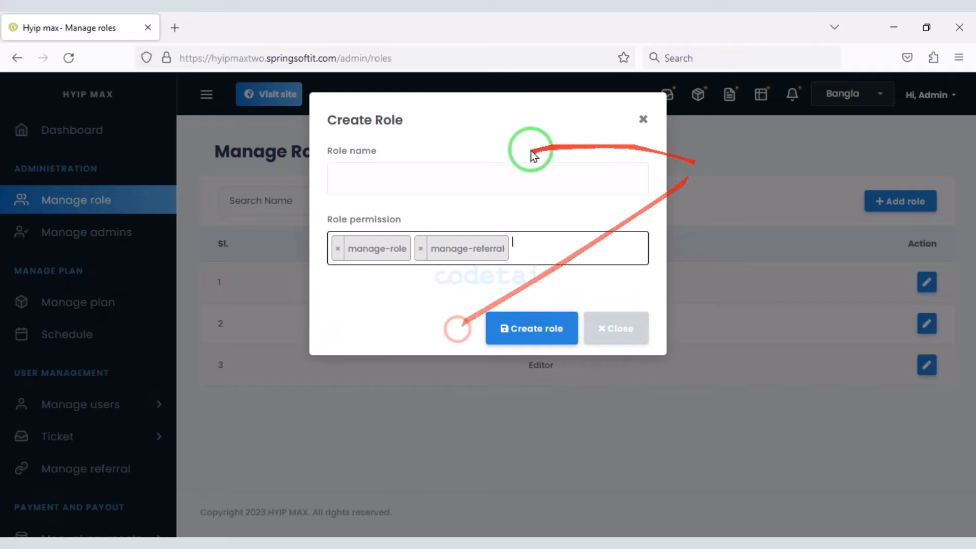
left_click(642, 135)
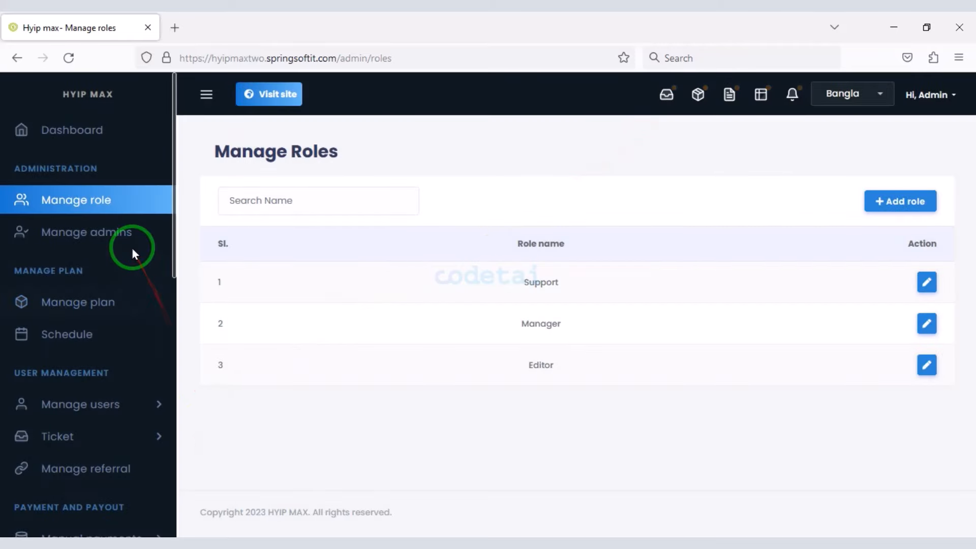
Step: Scroll through the All Plans list on the Manage plan page
scroll(559, 350, "down", 3)
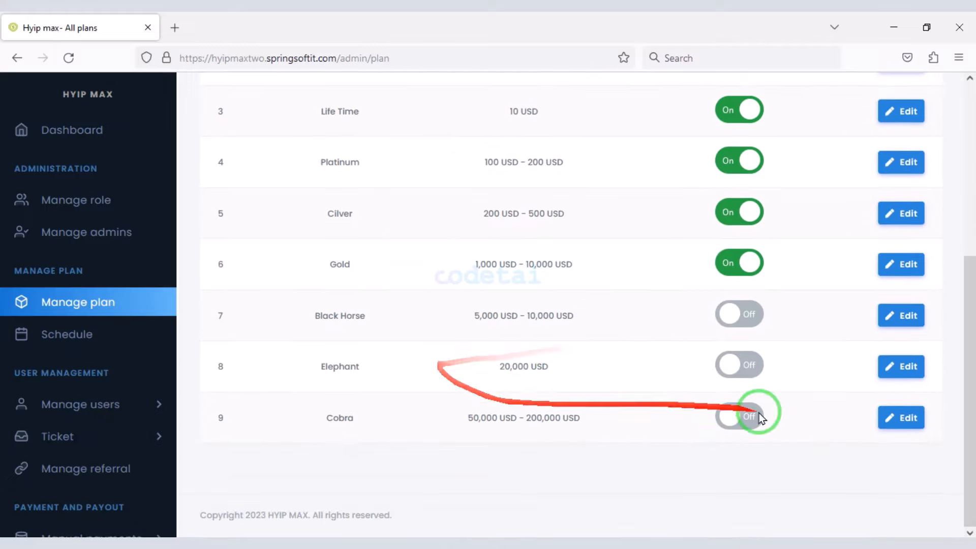
scroll(747, 366, "up", 4)
scroll(529, 395, "down", 3)
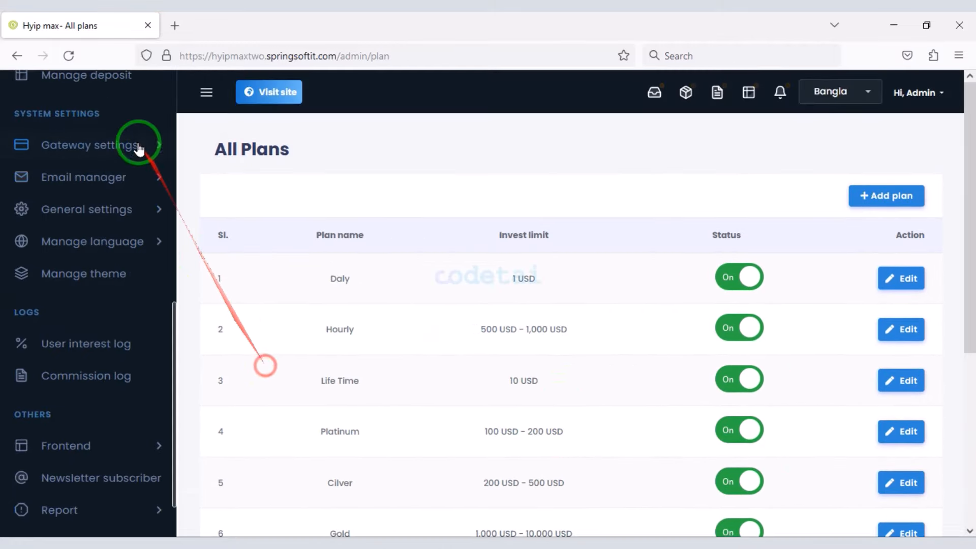
Step: Open Gateway settings and scroll through the Create gateway form and the list of payment gateways
left_click(135, 143)
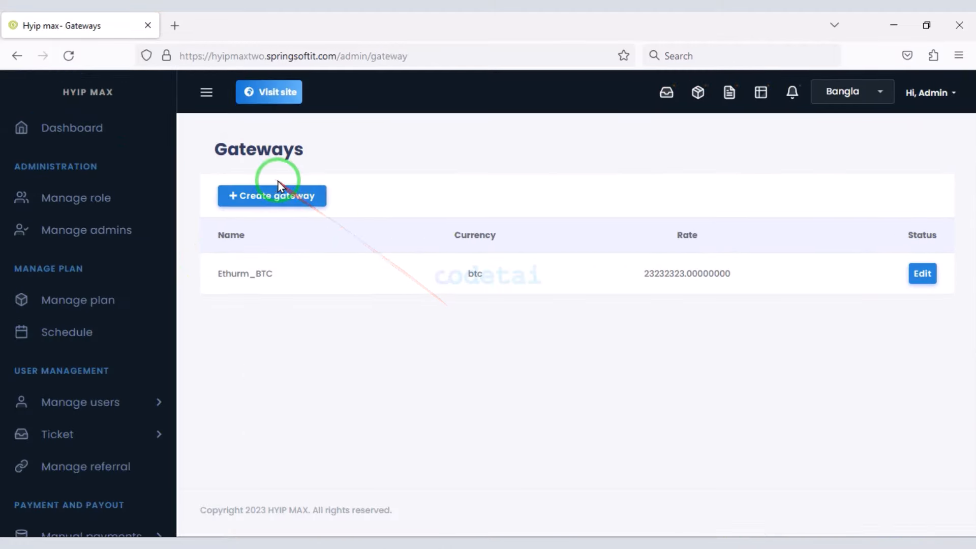
scroll(506, 427, "down", 8)
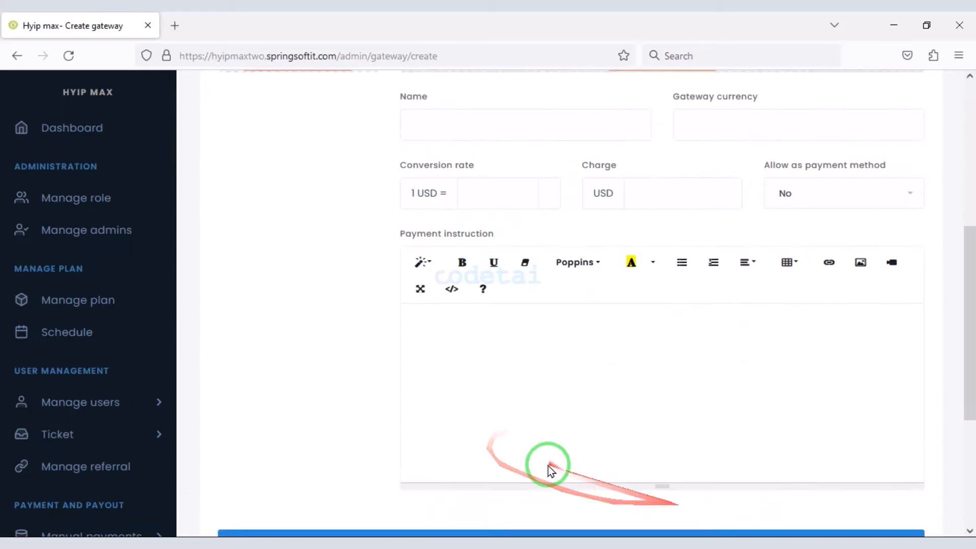
scroll(559, 453, "down", 2)
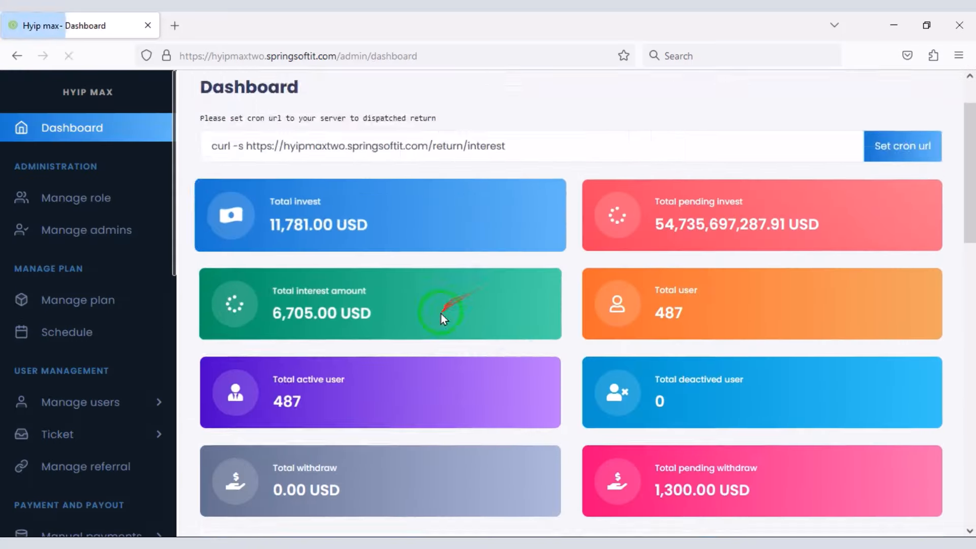
scroll(603, 397, "down", 12)
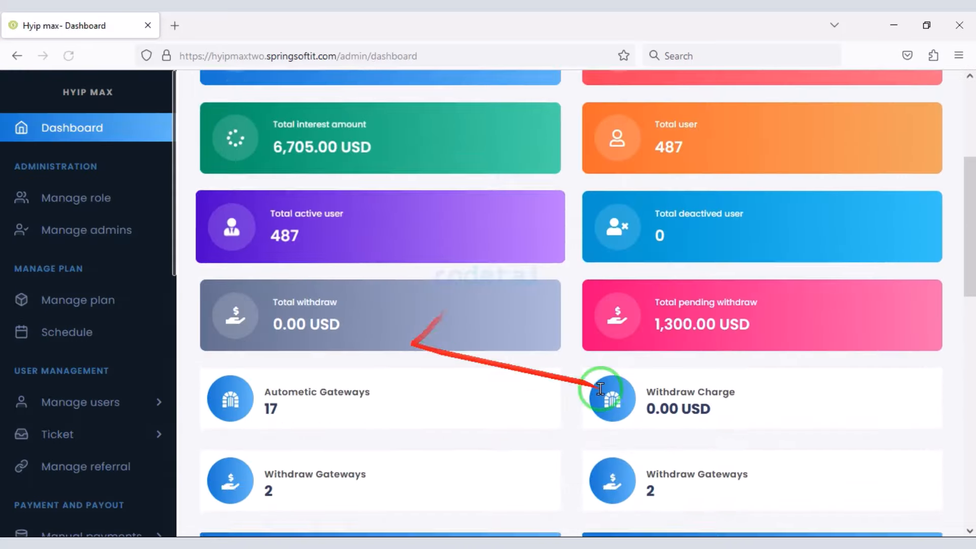
Step: Scroll through the admin dashboard statistics, gateway counts and All Users table
scroll(813, 503, "down", 5)
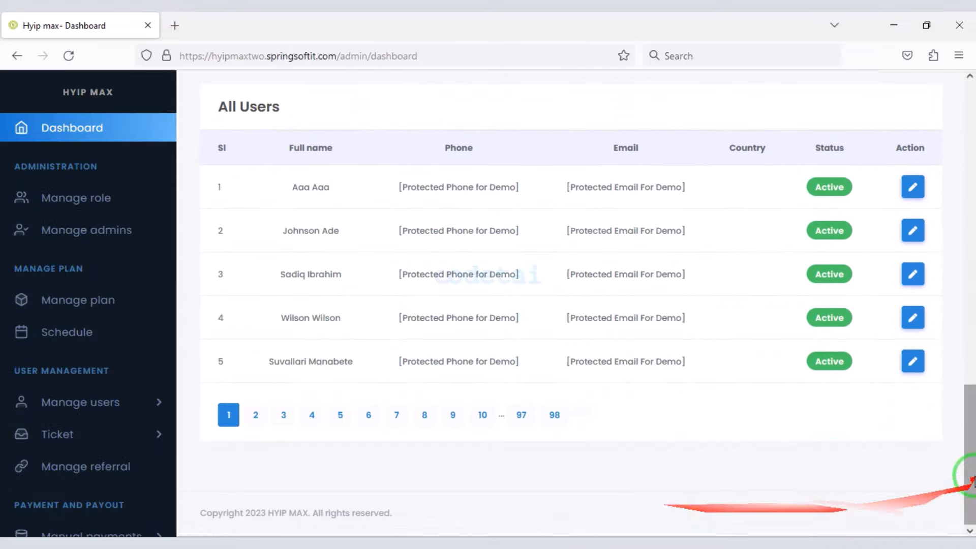
scroll(718, 468, "up", 15)
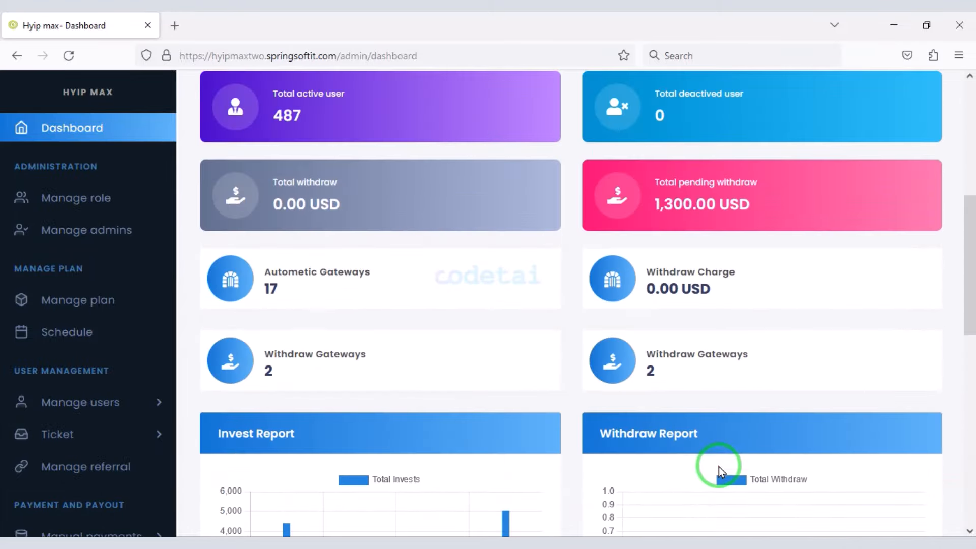
scroll(719, 462, "up", 2)
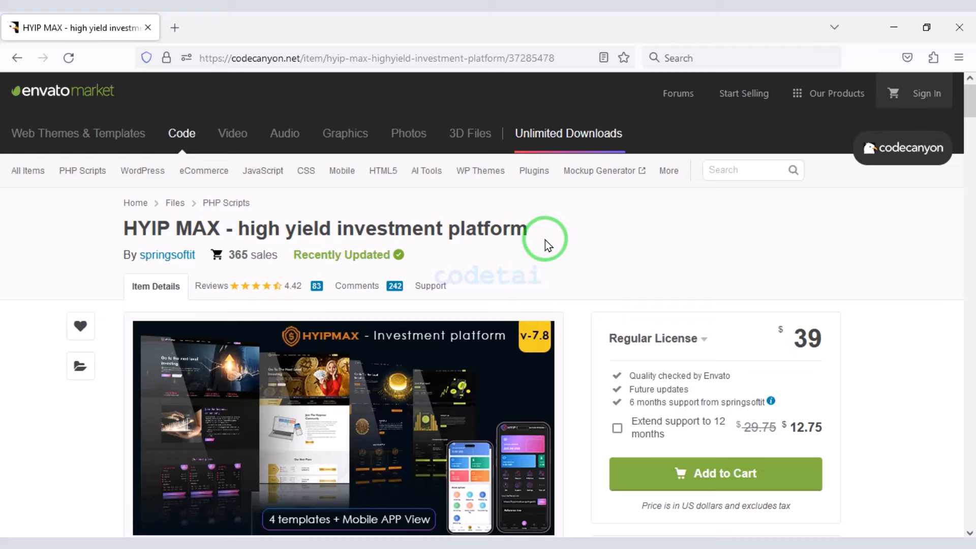
Step: Scroll through the HYIP MAX product page on CodeCanyon, including its demo links, features and reviews
scroll(547, 246, "down", 1)
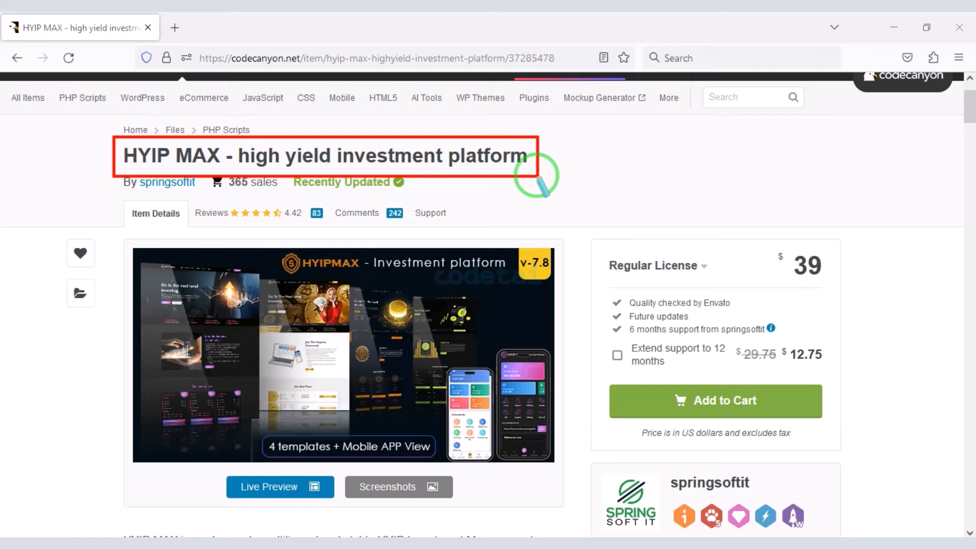
scroll(541, 258, "down", 5)
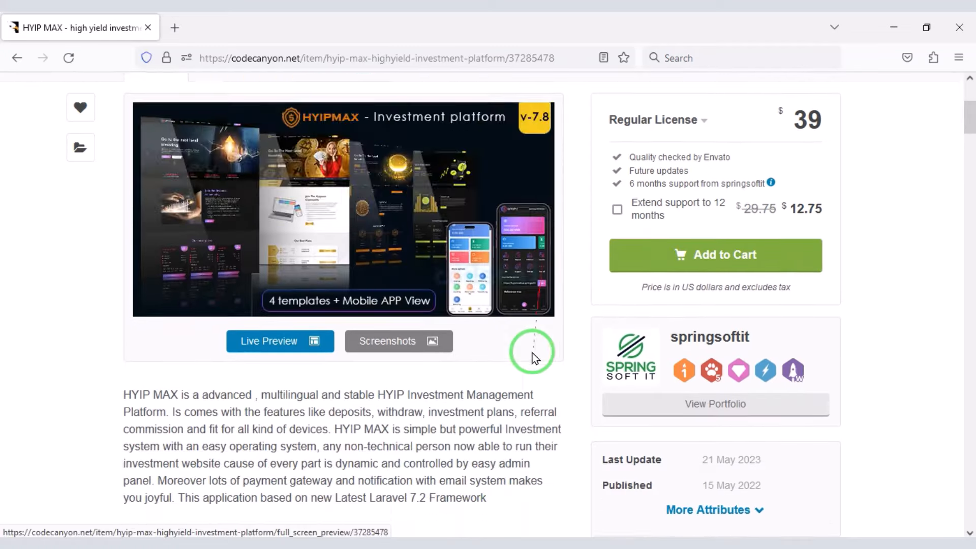
scroll(456, 413, "down", 8)
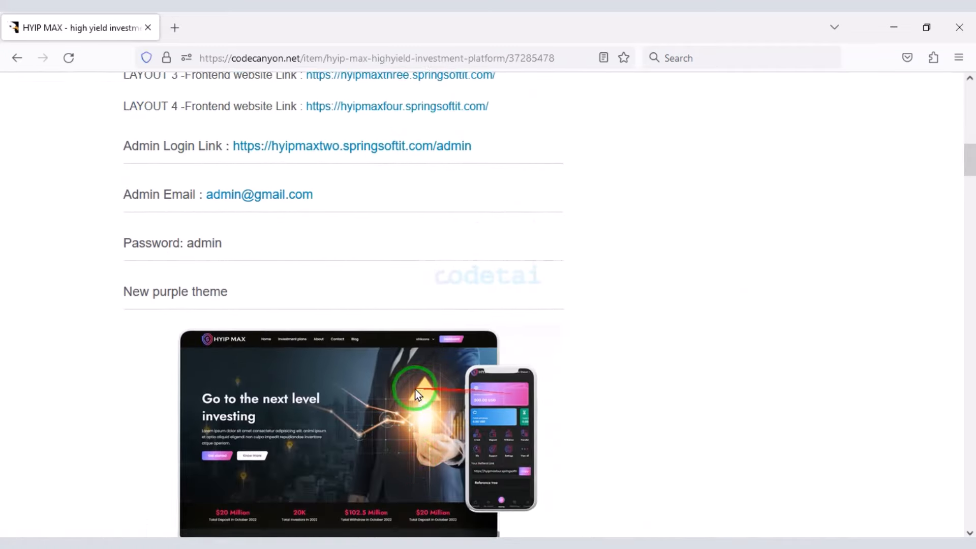
scroll(373, 377, "down", 11)
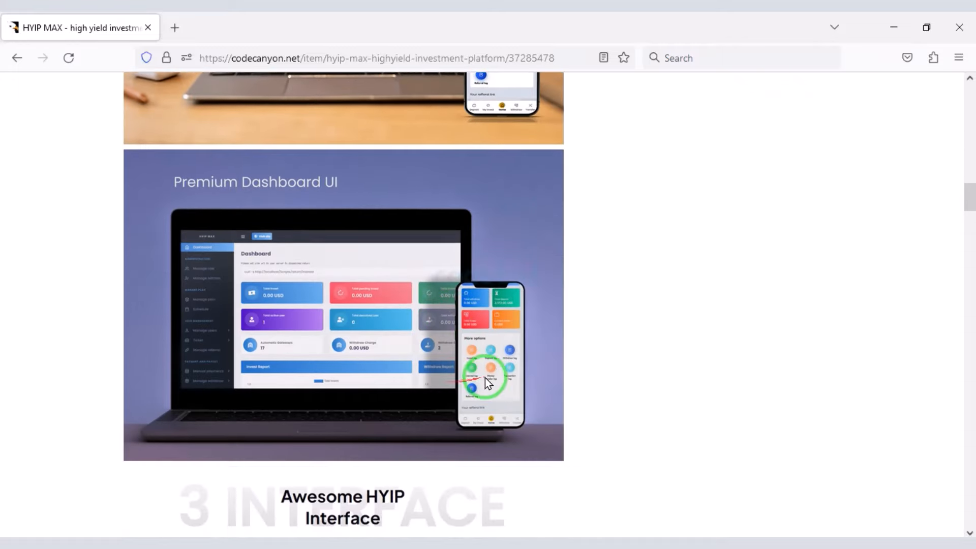
scroll(381, 385, "down", 10)
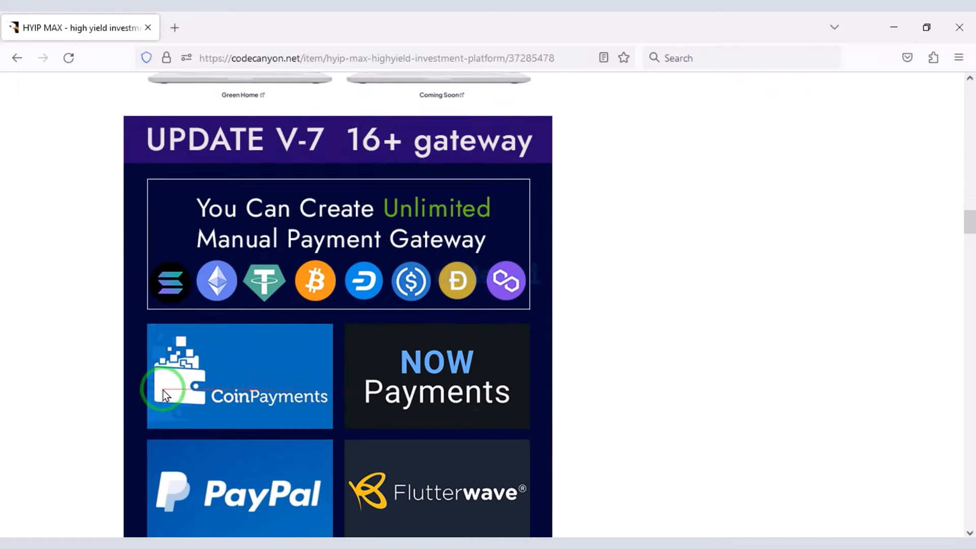
scroll(187, 396, "down", 8)
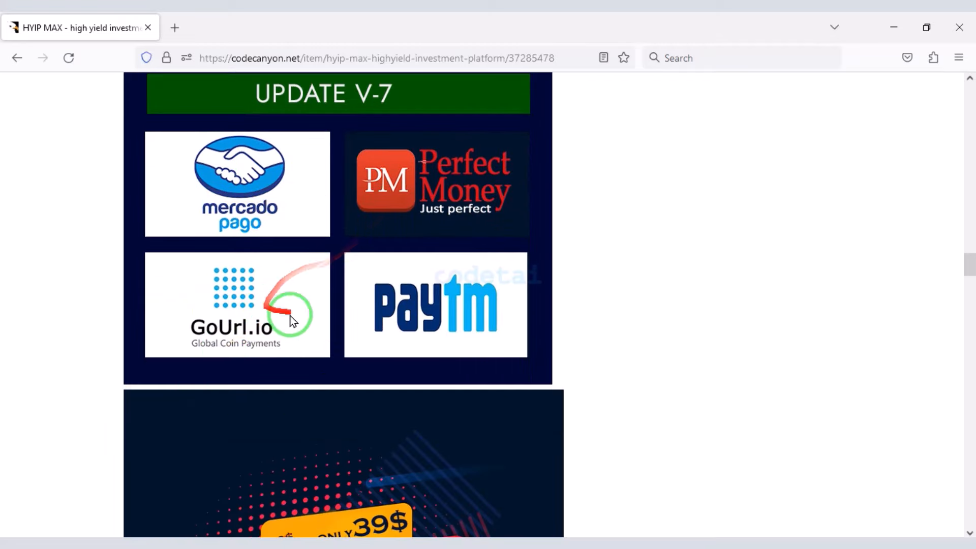
scroll(396, 334, "down", 9)
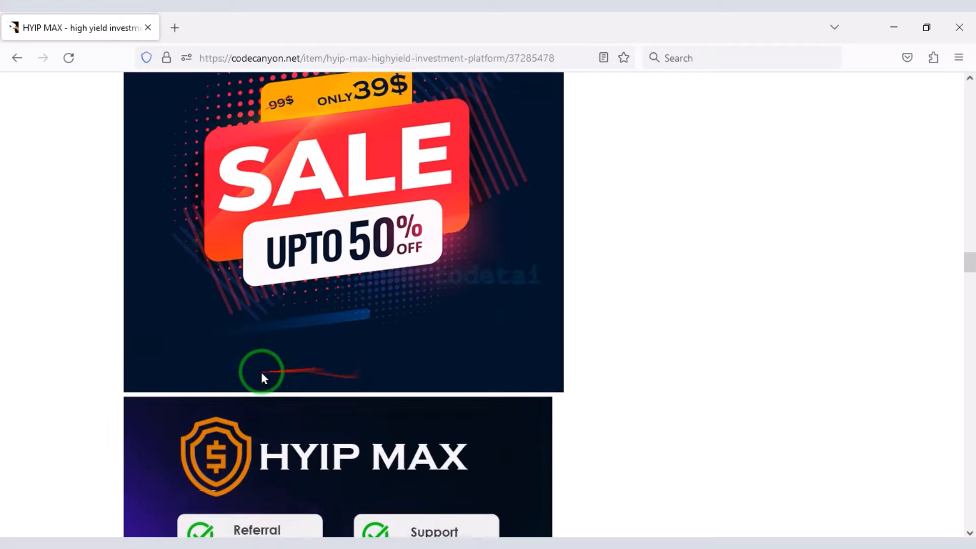
scroll(245, 365, "down", 8)
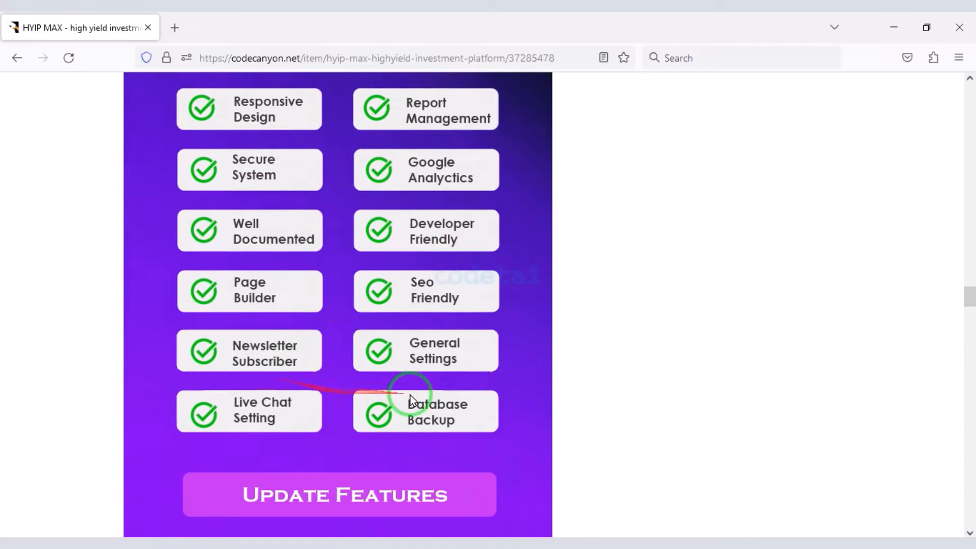
scroll(410, 395, "down", 11)
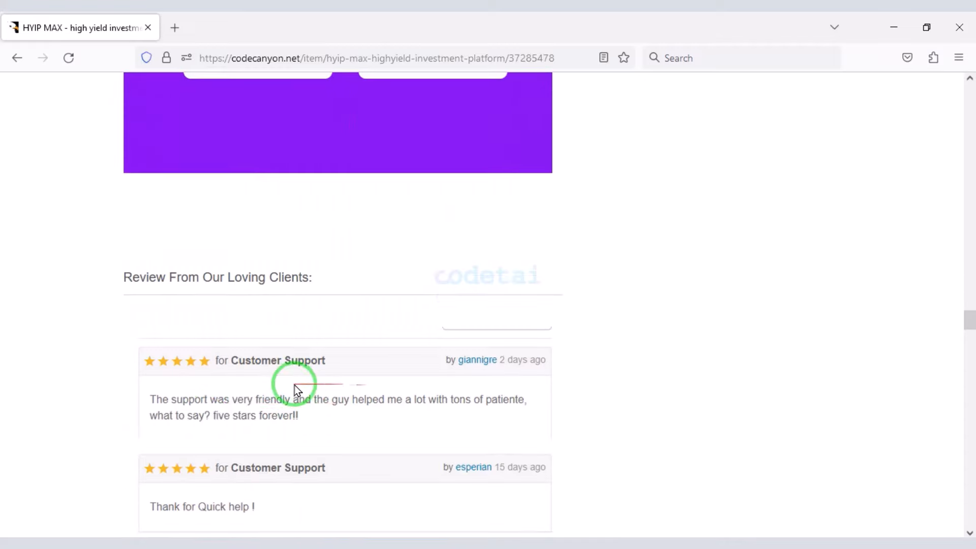
scroll(259, 425, "down", 3)
scroll(315, 431, "up", 3)
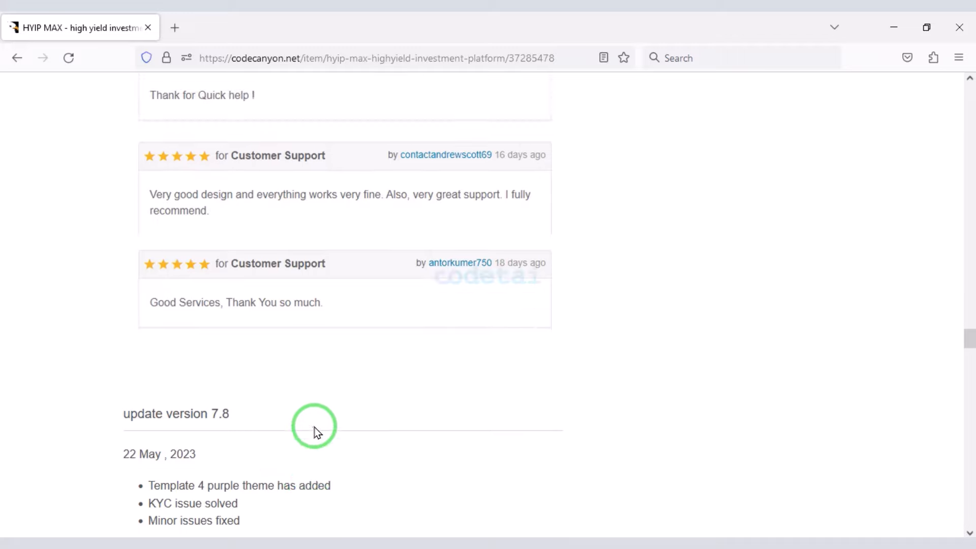
scroll(328, 412, "up", 10)
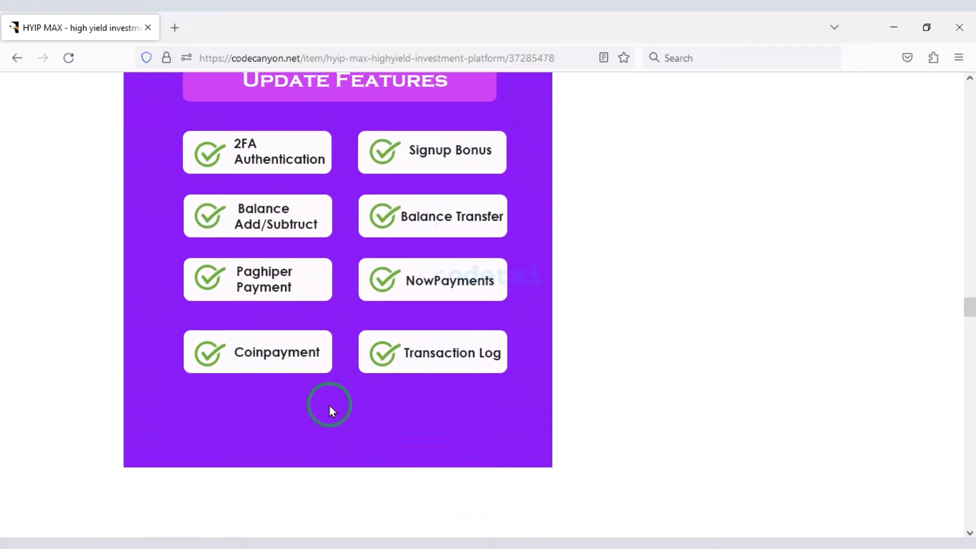
Step: Scroll back up the HYIP MAX product page past the update features, gateways and demo links to the top
scroll(329, 405, "up", 11)
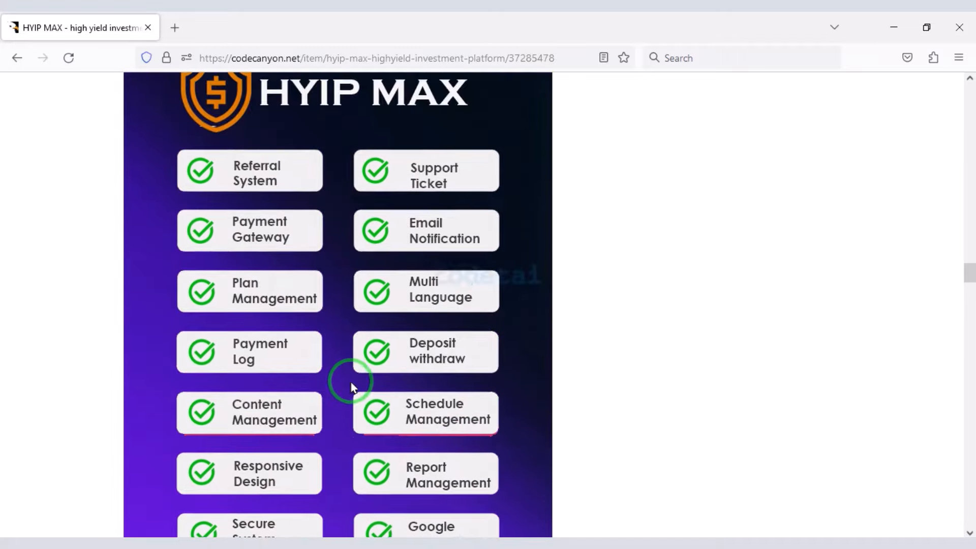
scroll(354, 388, "up", 12)
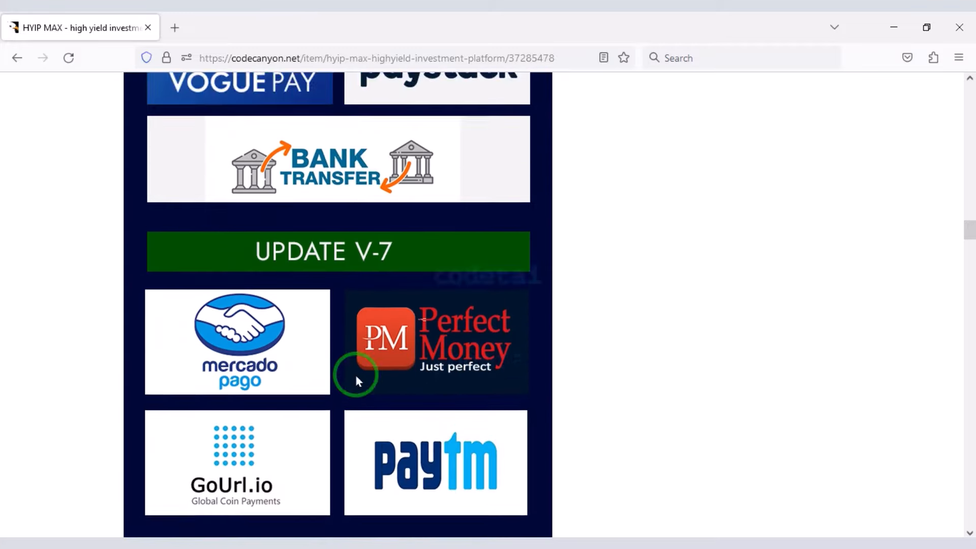
scroll(356, 380, "up", 10)
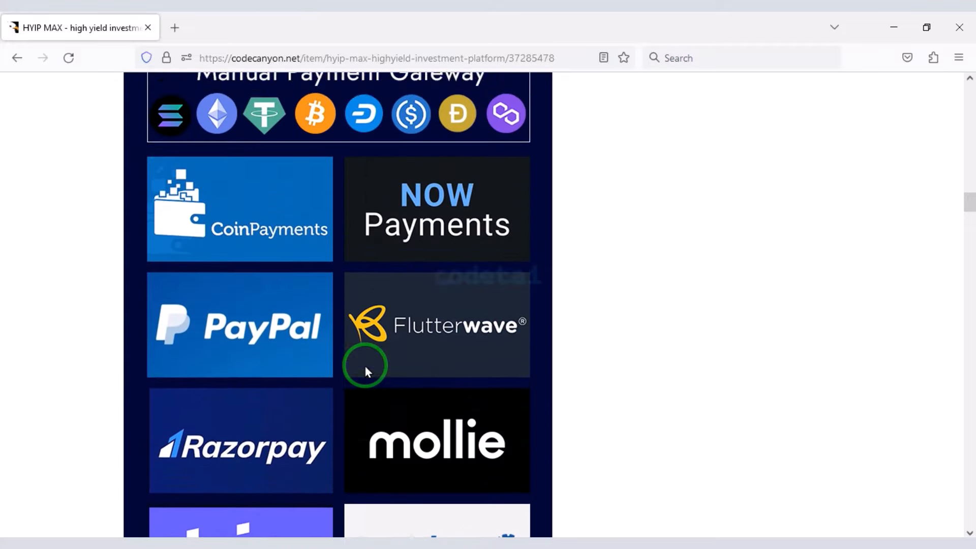
scroll(366, 367, "down", 1)
scroll(364, 364, "up", 7)
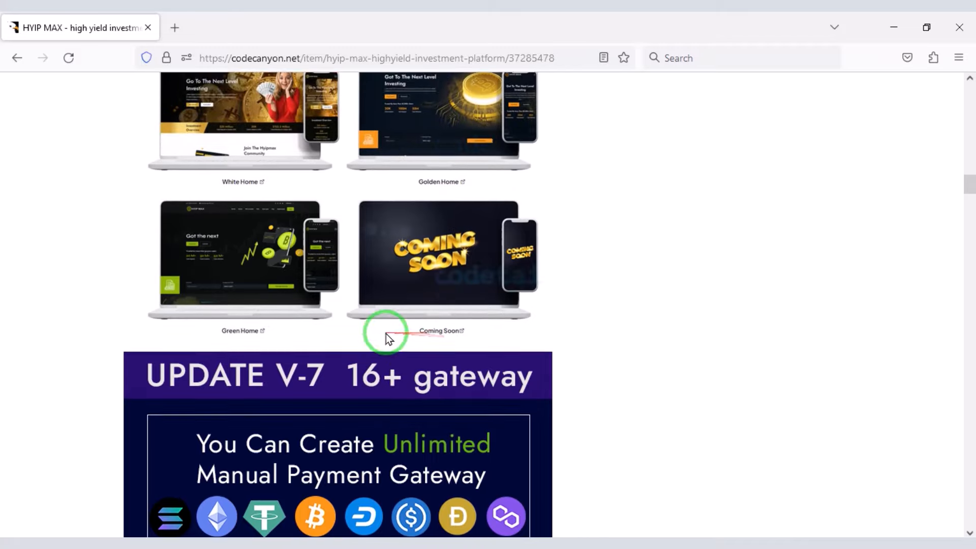
scroll(345, 339, "up", 15)
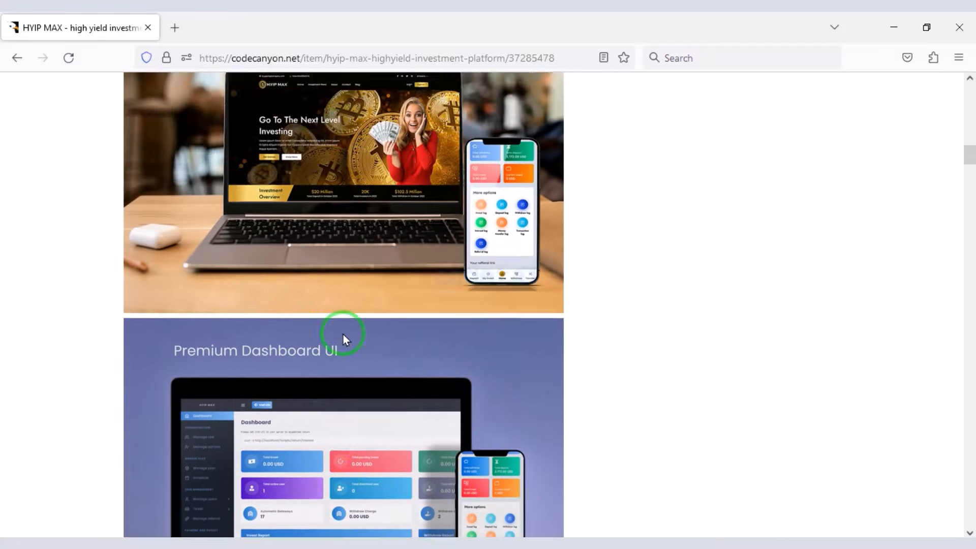
scroll(346, 340, "up", 15)
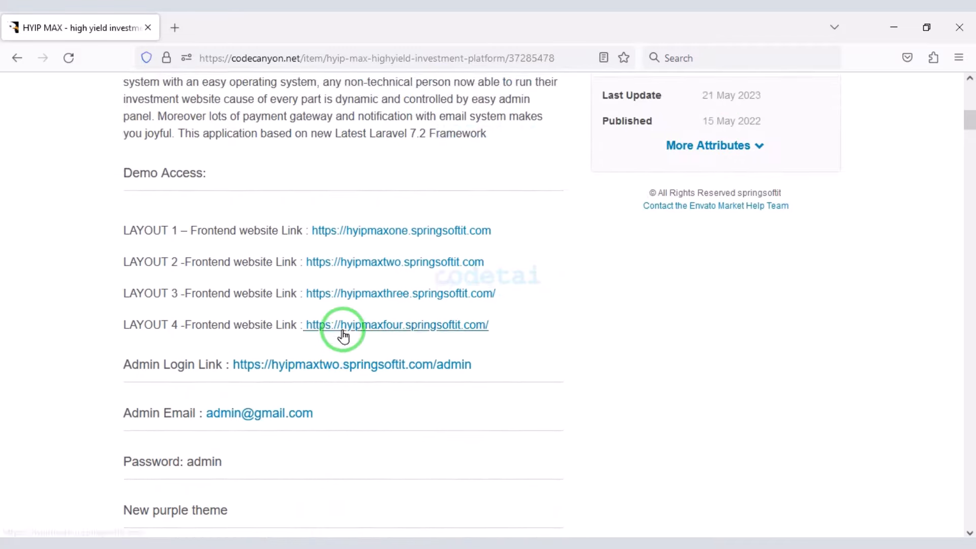
scroll(345, 325, "up", 6)
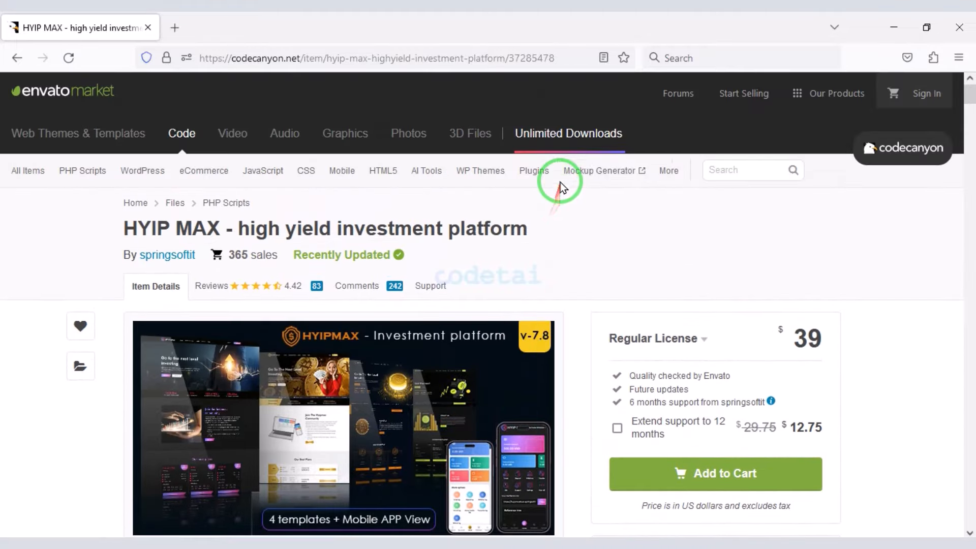
Step: Add the HYIP MAX item with a Regular License to the cart and proceed to checkout
scroll(564, 236, "down", 3)
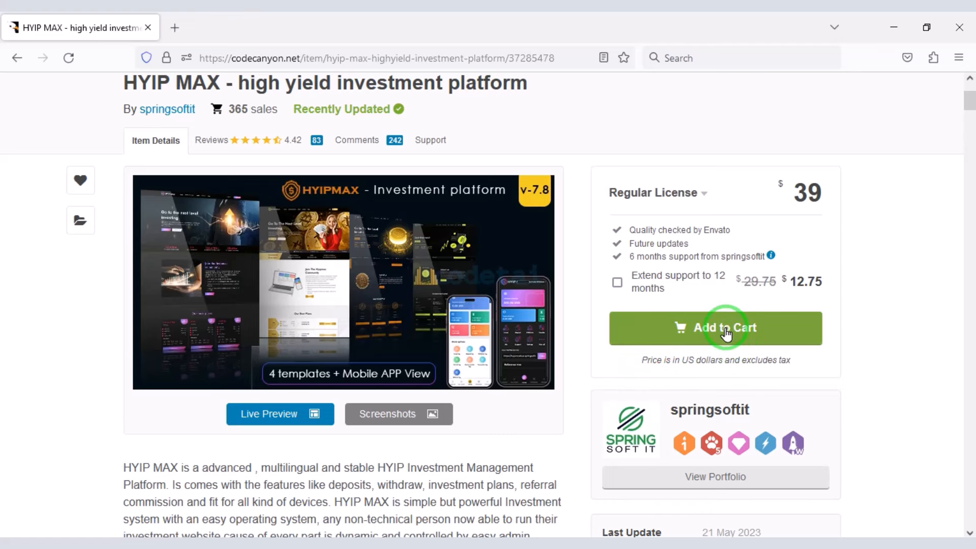
left_click(726, 333)
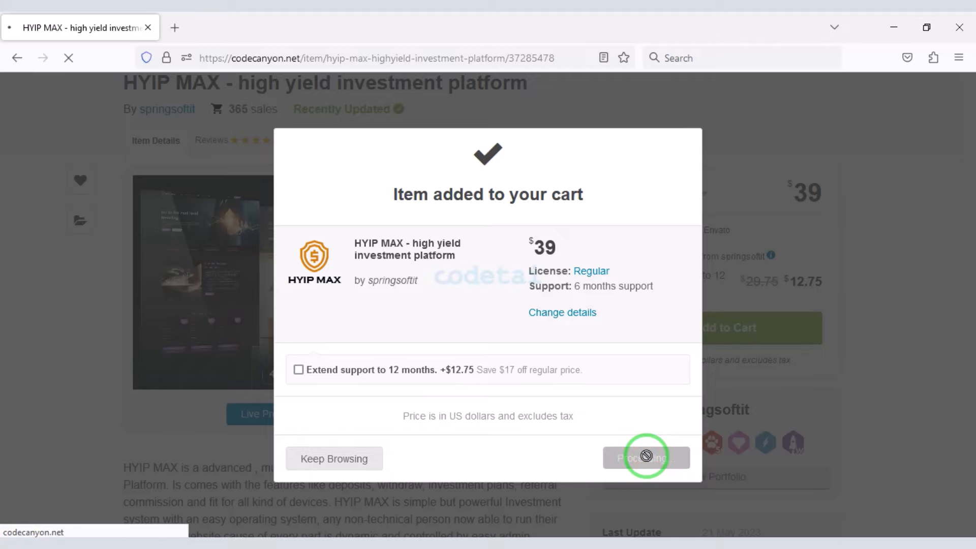
scroll(543, 355, "down", 9)
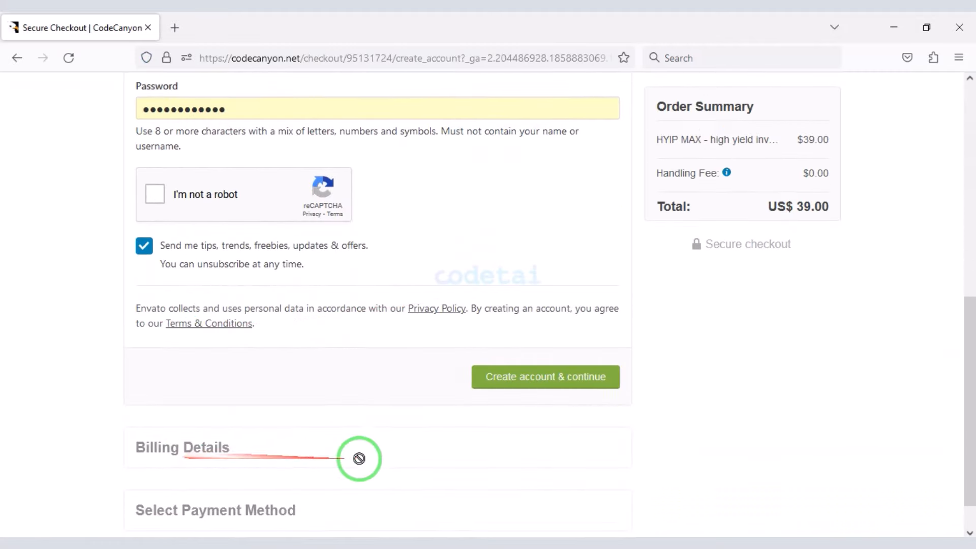
Step: Review the Create Account sign-up options and form fields on the checkout page
scroll(689, 380, "up", 5)
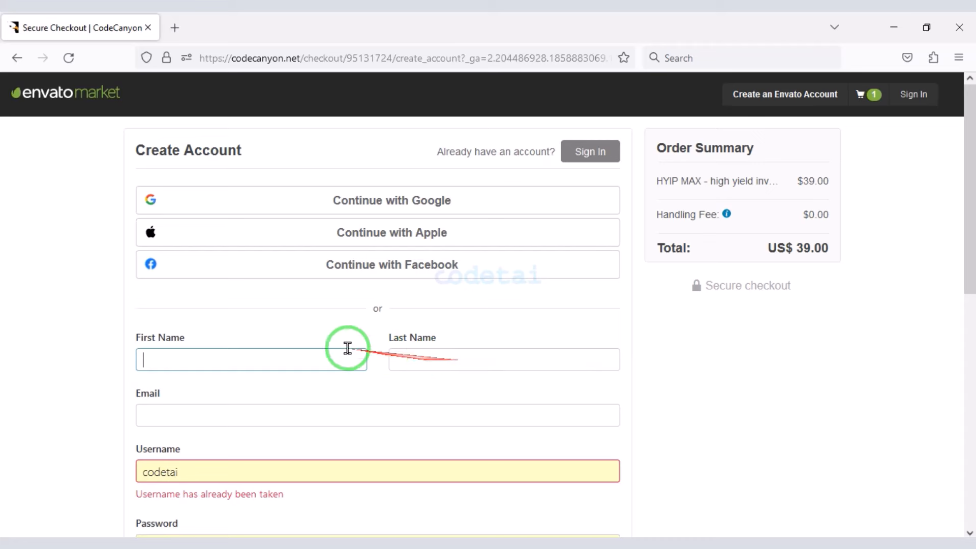
mouse_move(117, 175)
left_mouse_down()
mouse_move(504, 307)
mouse_move(618, 281)
mouse_move(628, 290)
left_mouse_up()
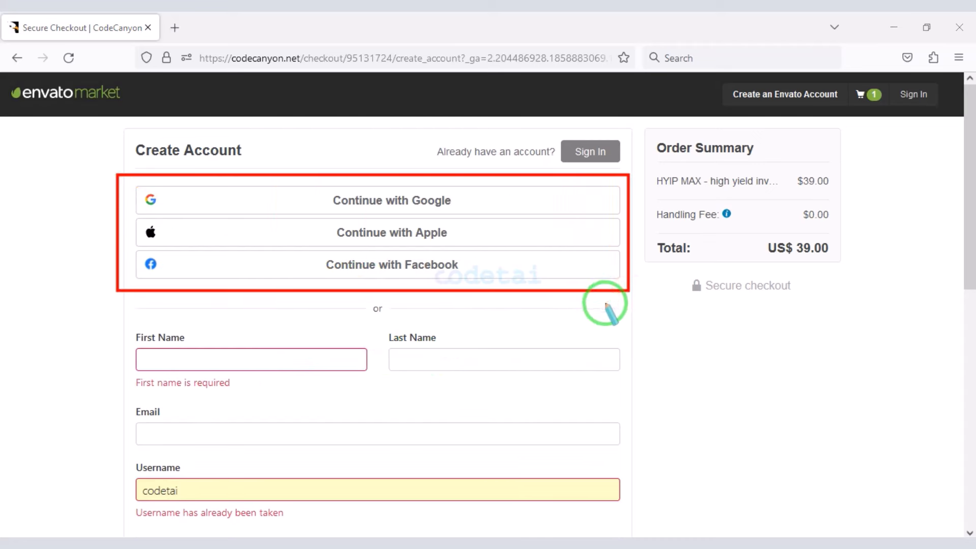
scroll(517, 338, "down", 4)
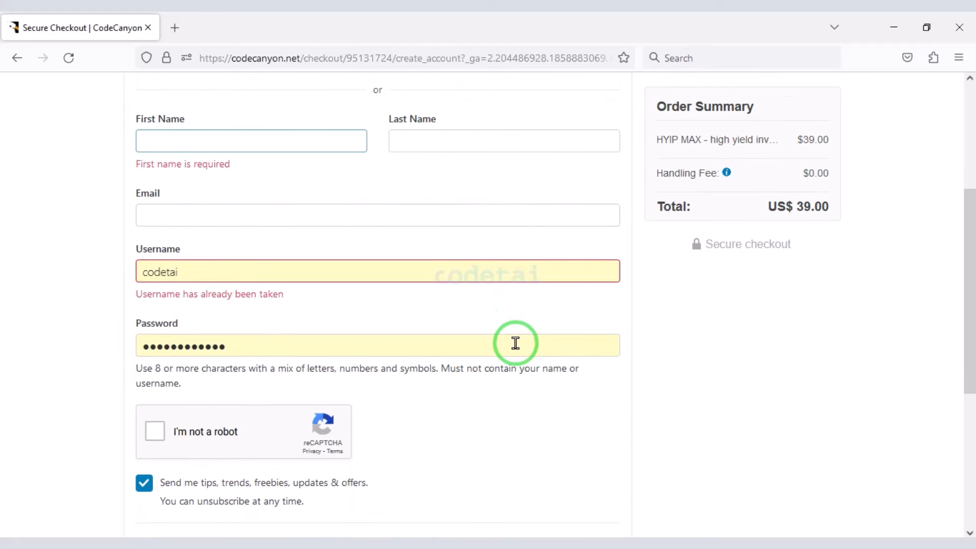
mouse_move(105, 101)
left_mouse_down()
mouse_move(512, 293)
mouse_move(632, 378)
left_mouse_up()
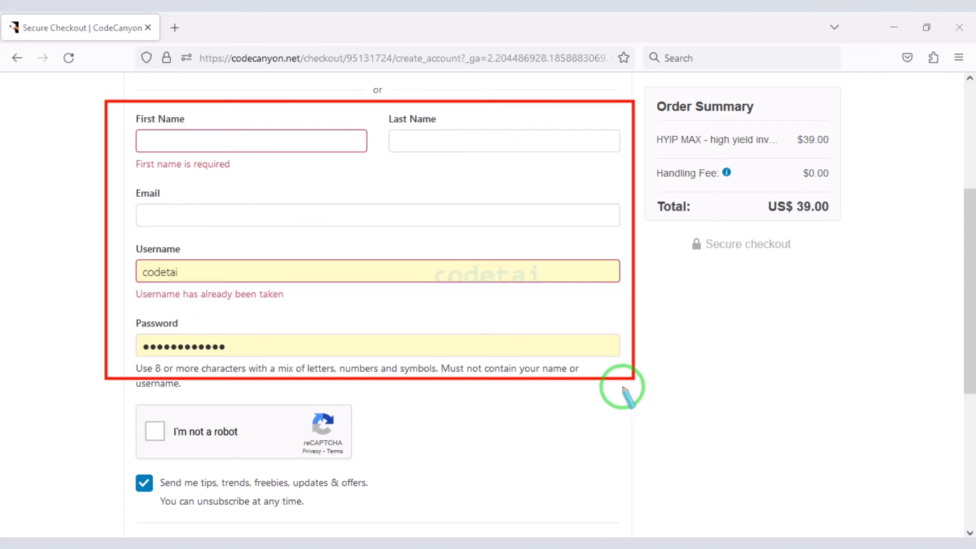
scroll(453, 419, "down", 5)
scroll(450, 364, "up", 9)
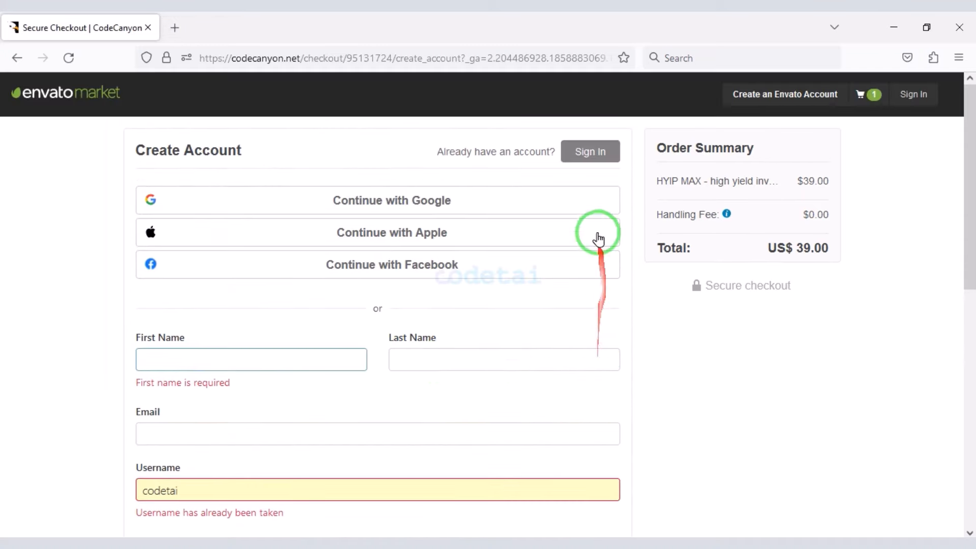
Step: Switch to signing in with the existing Envato account and continue the checkout
left_click(590, 153)
scroll(559, 254, "down", 3)
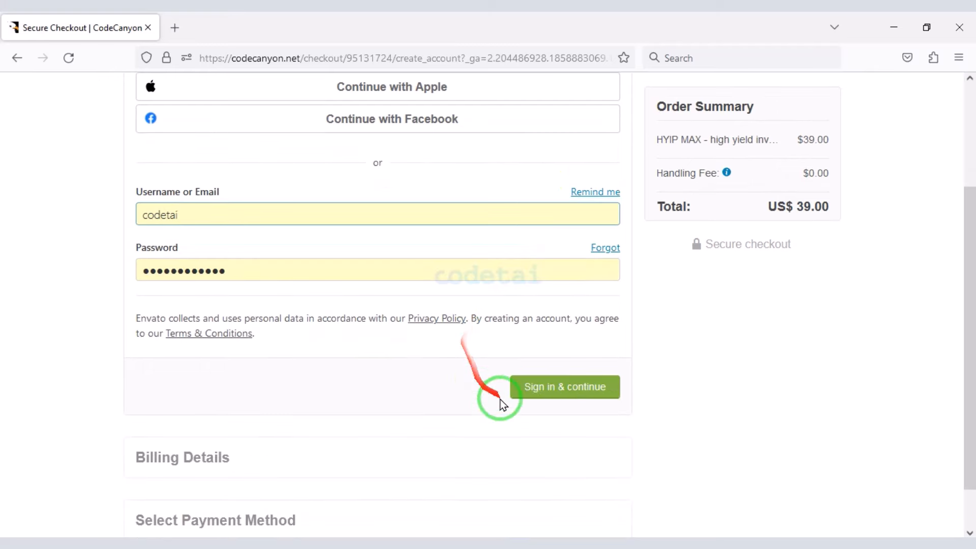
left_click(540, 389)
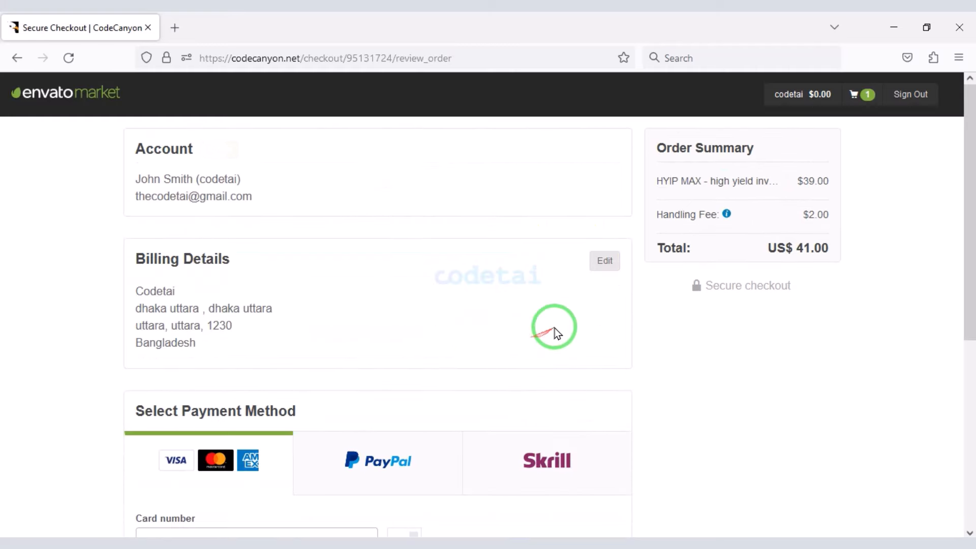
Step: Open the billing details for editing and save them to continue to payment
left_click(598, 268)
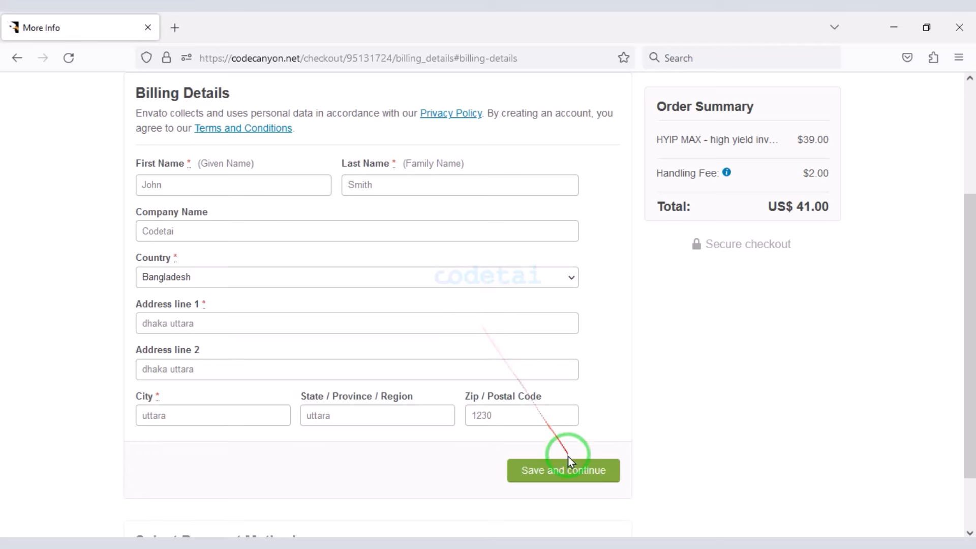
left_click(563, 470)
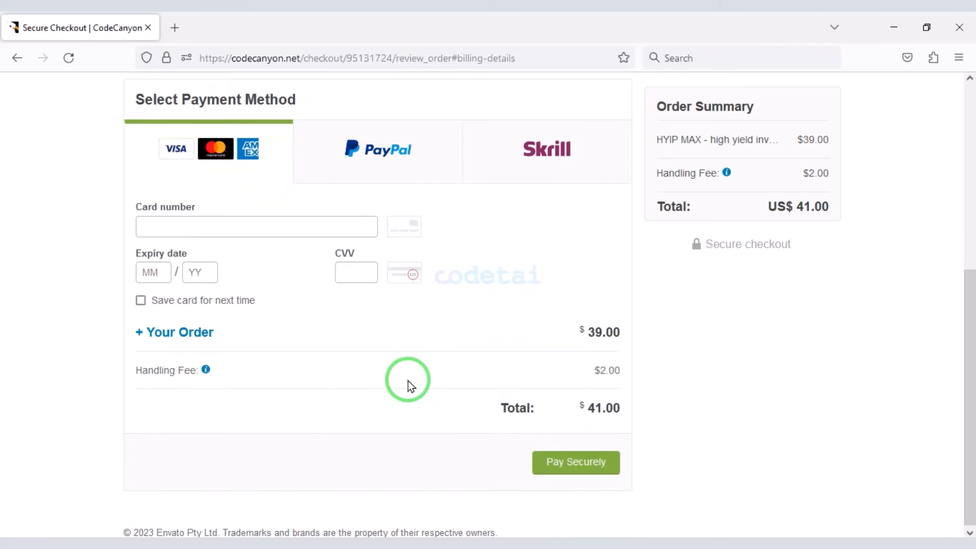
Step: Examine the card, PayPal and Skrill payment method options
left_click_drag(99, 88, 635, 196)
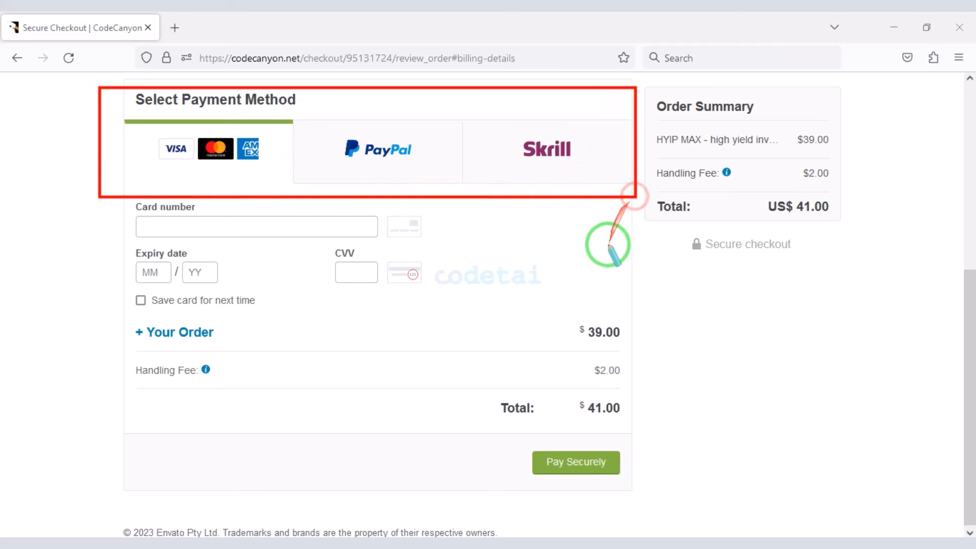
left_click_drag(145, 124, 263, 169)
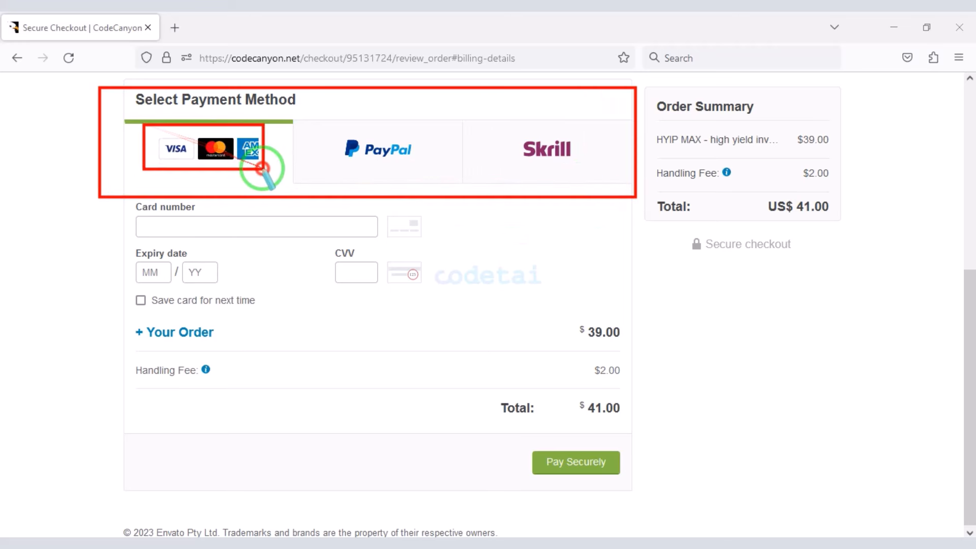
left_click_drag(330, 132, 443, 174)
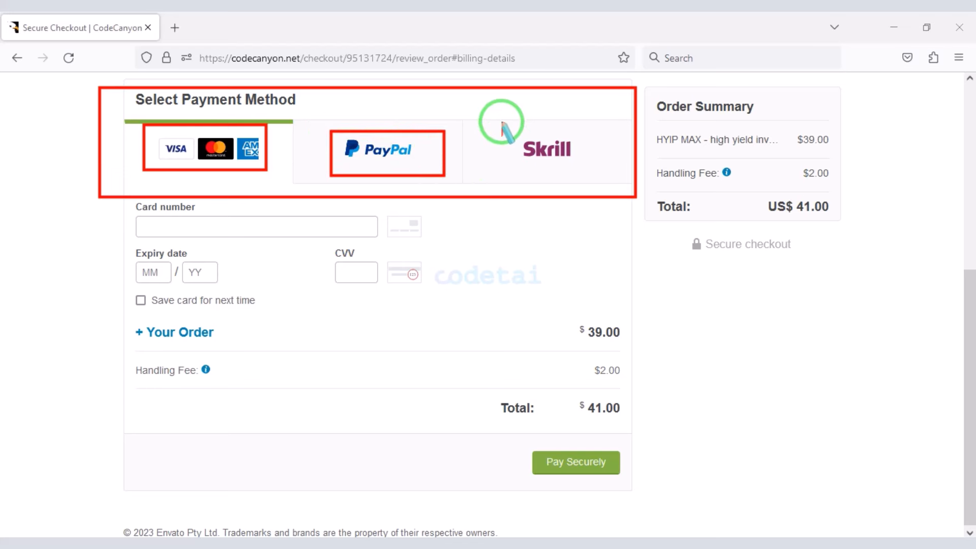
left_click_drag(502, 122, 592, 171)
key("Escape")
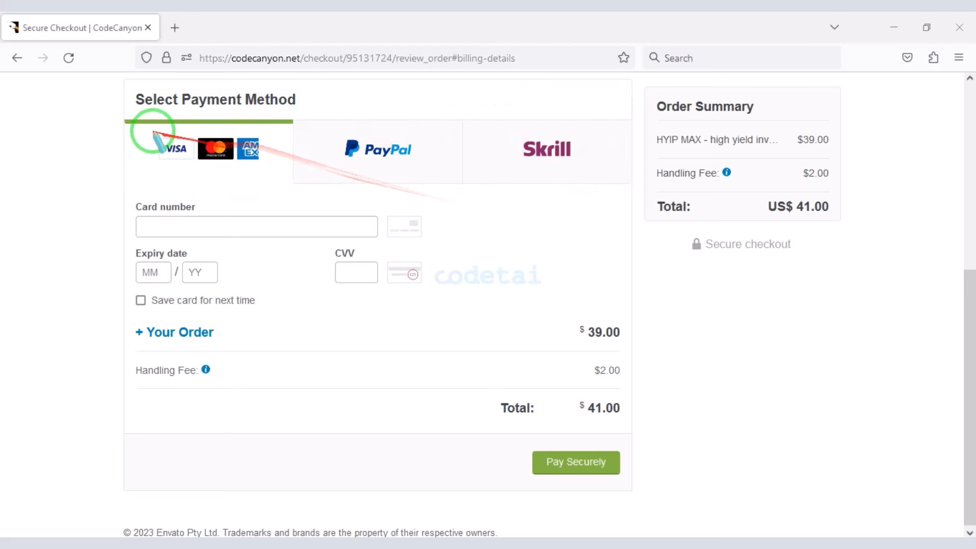
left_click_drag(145, 129, 269, 169)
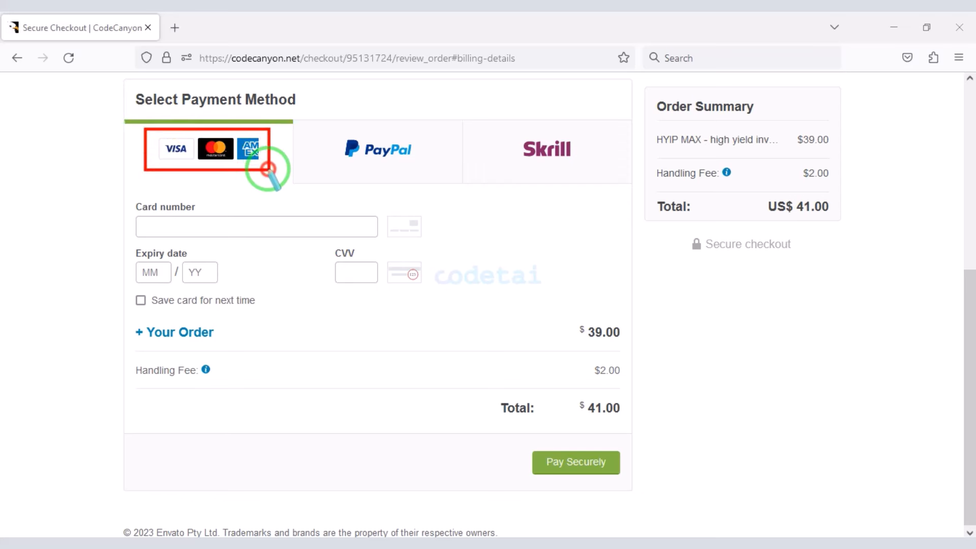
key("Escape")
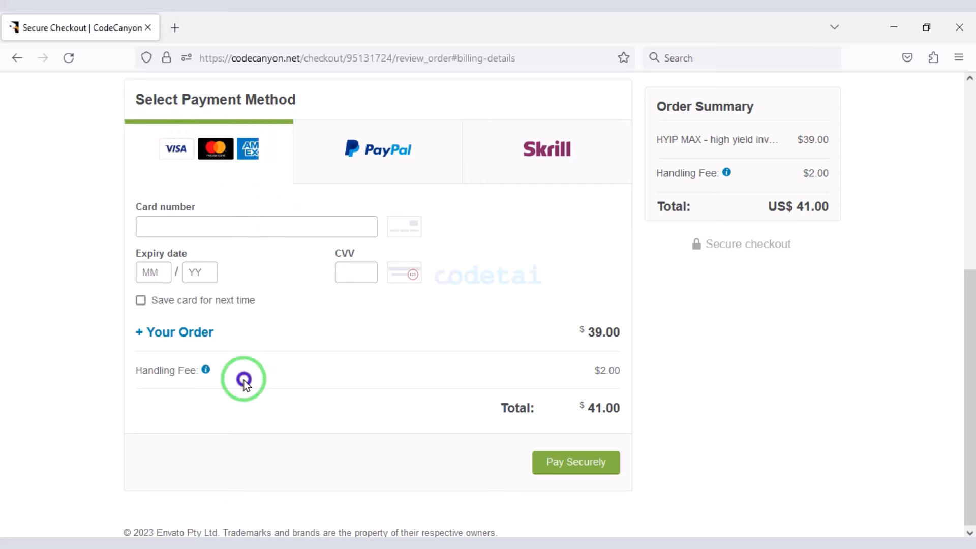
Step: Enter the card number, expiry date and CVV, then pay securely for the order
left_click(225, 218)
key("ctrl+v")
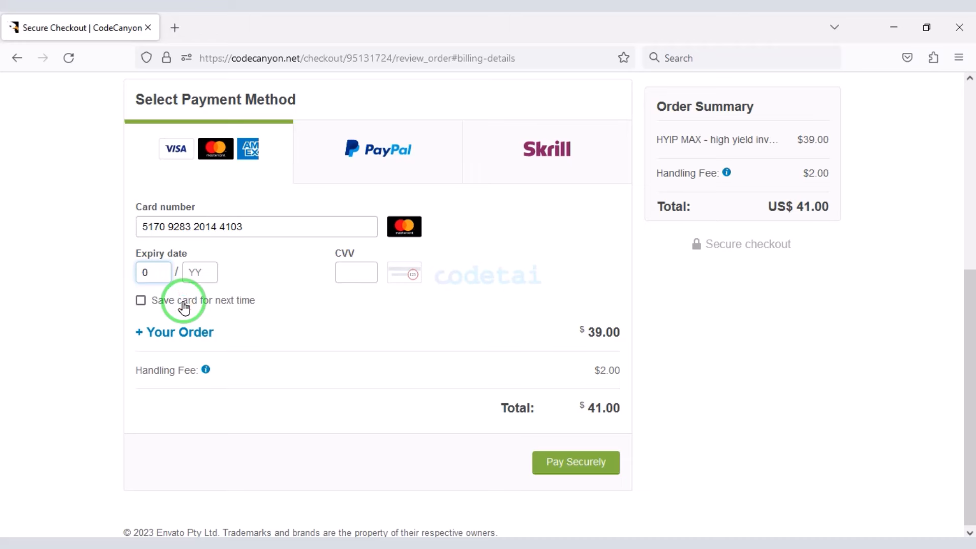
left_click(197, 271)
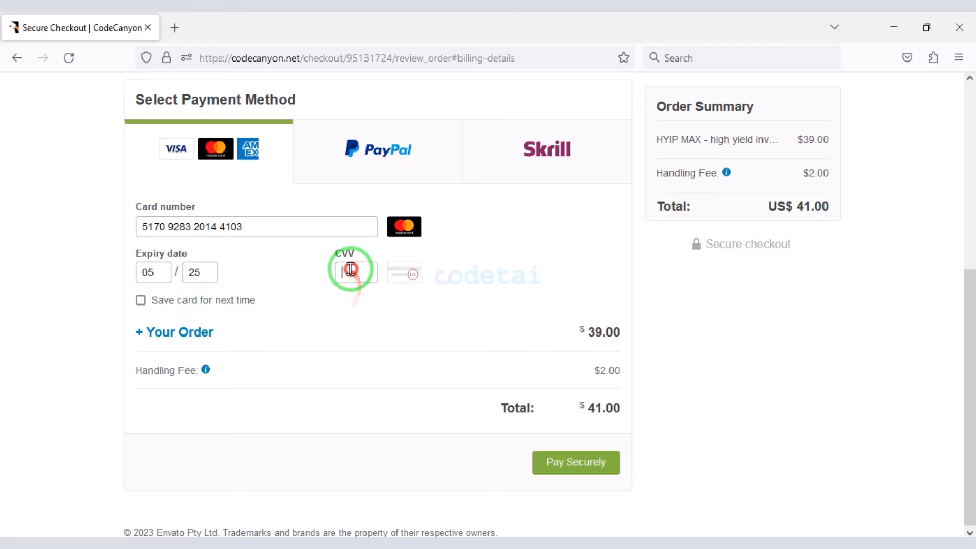
left_click_drag(519, 439, 627, 482)
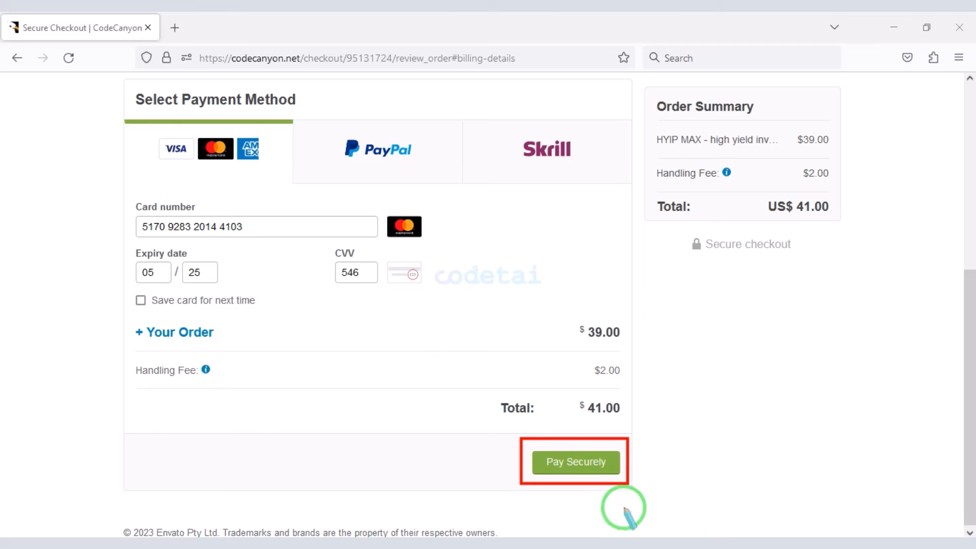
left_click(576, 462)
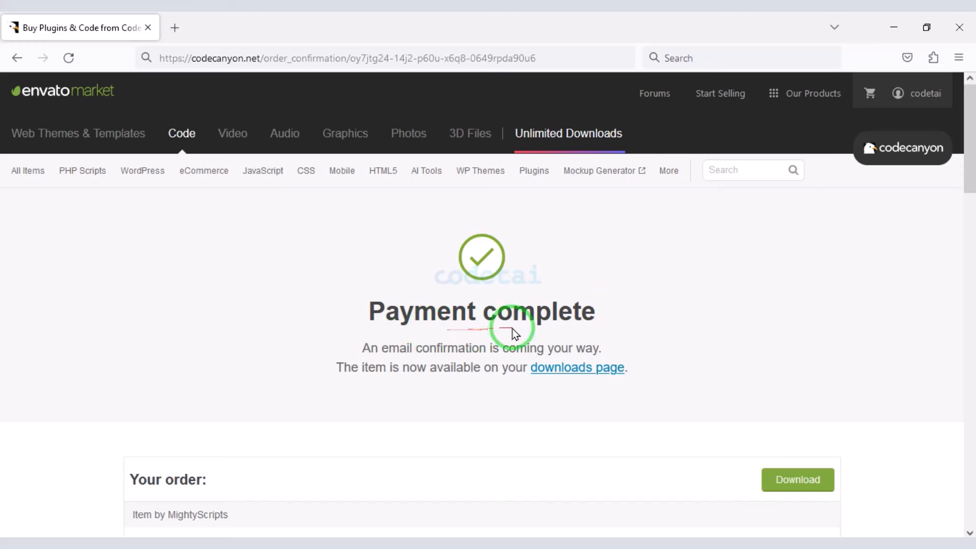
Step: Open the Downloads page from the account menu
left_click(909, 93)
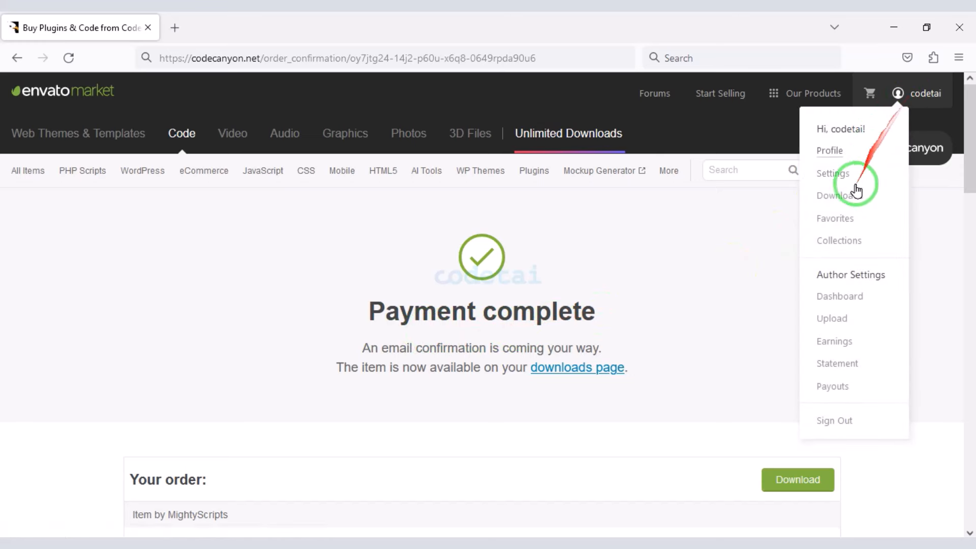
left_click(853, 199)
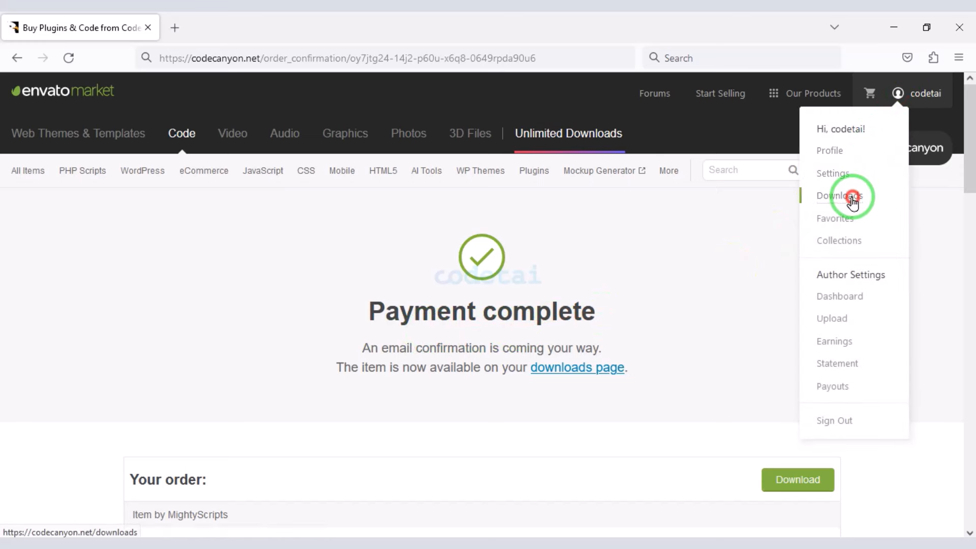
left_click(830, 347)
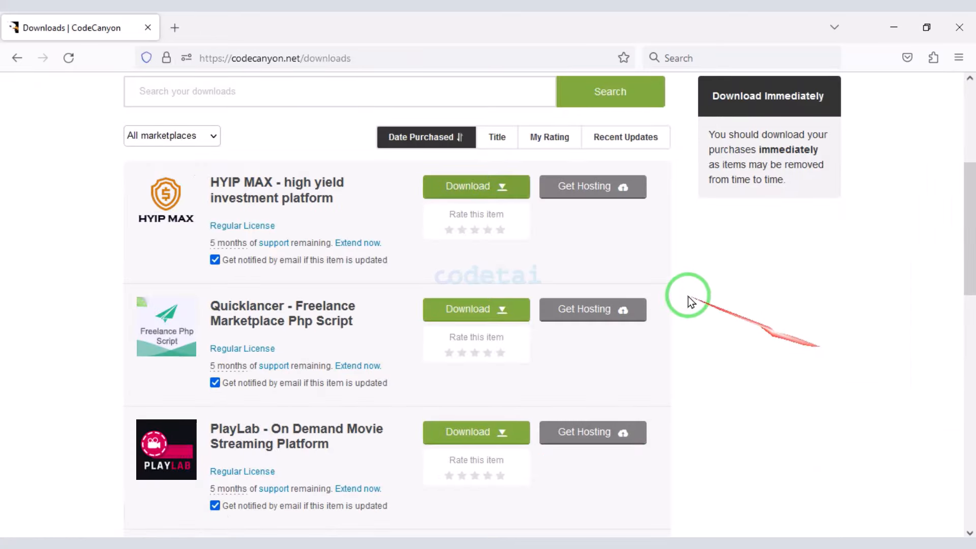
Step: Open the HYIP MAX download menu showing all files & documentation and license certificate options
left_click(501, 192)
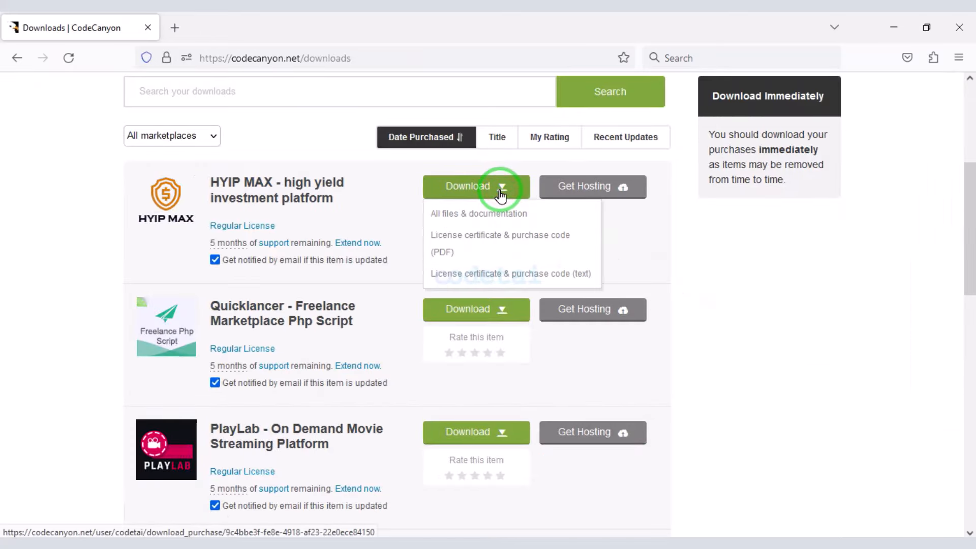
mouse_move(427, 203)
left_mouse_down()
mouse_move(518, 227)
mouse_move(458, 236)
mouse_move(577, 246)
mouse_move(580, 262)
left_mouse_up()
left_click_drag(428, 269, 580, 279)
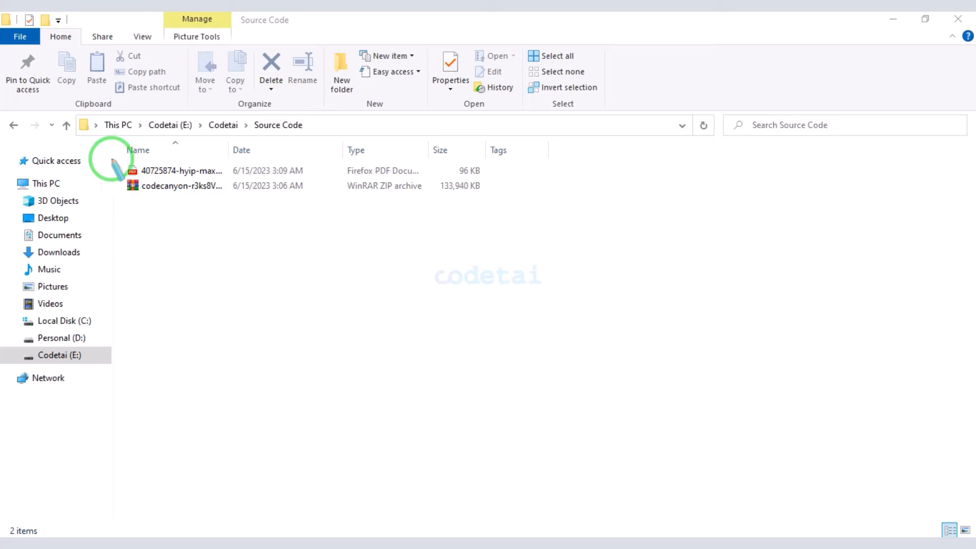
left_click_drag(111, 157, 495, 199)
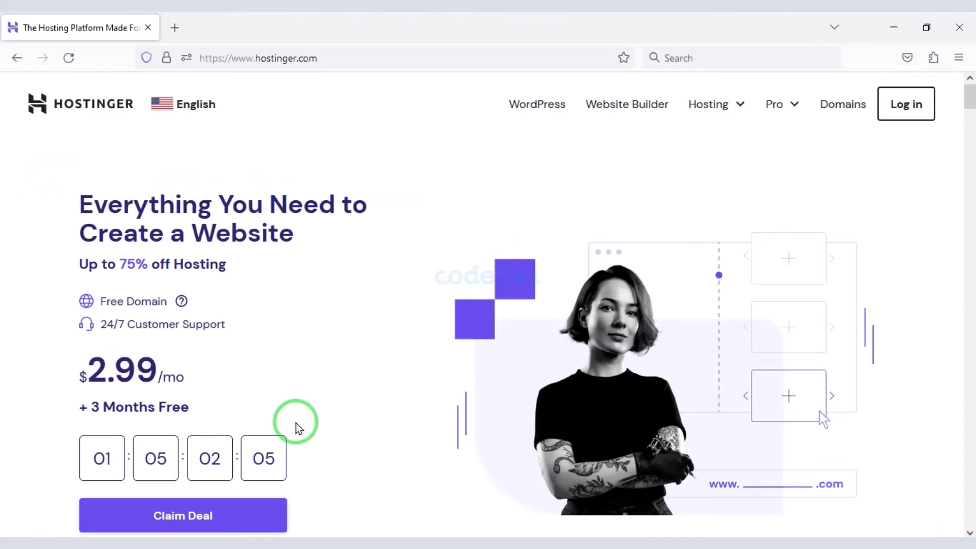
Step: Scroll through the downloaded source code folder and the Hostinger homepage to review its hosting offers
scroll(299, 428, "down", 2)
scroll(299, 428, "up", 2)
scroll(299, 428, "down", 10)
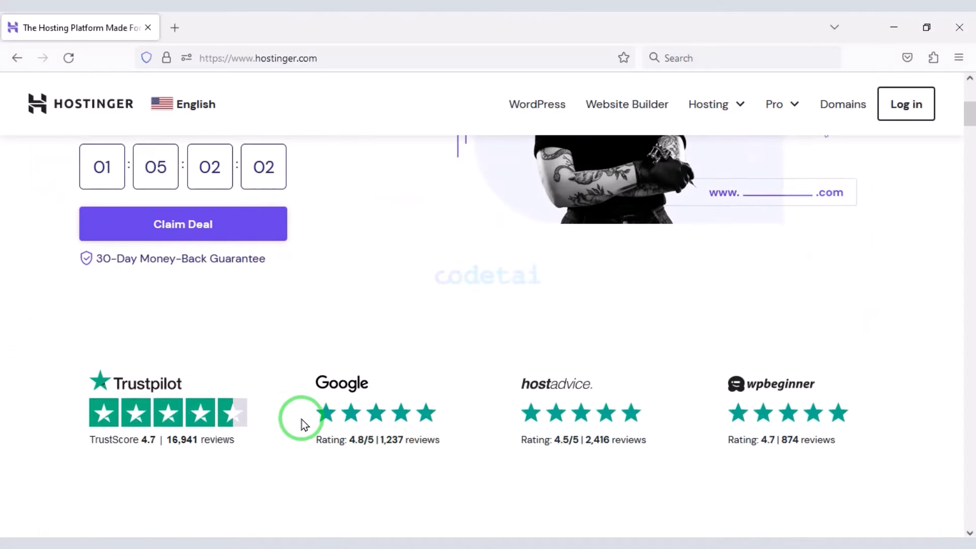
scroll(446, 432, "down", 9)
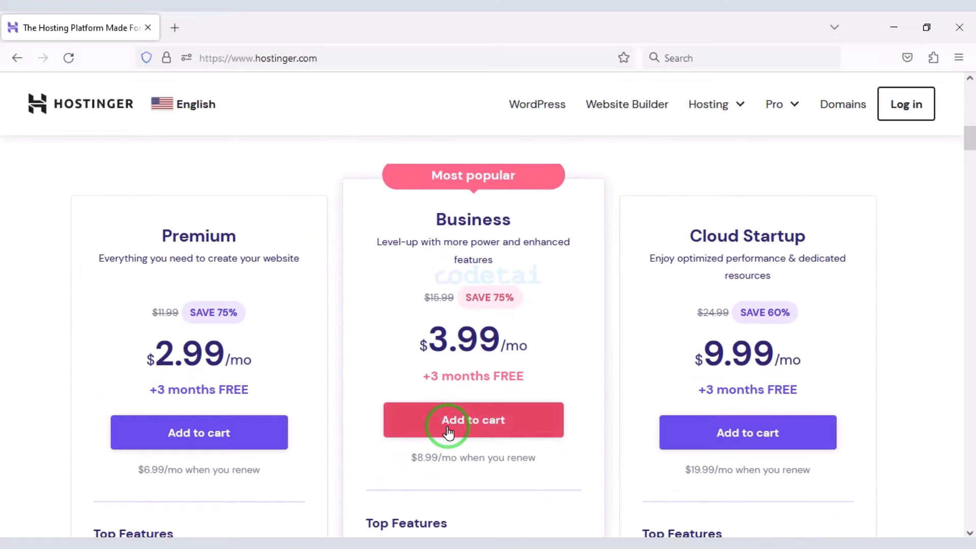
scroll(450, 433, "down", 10)
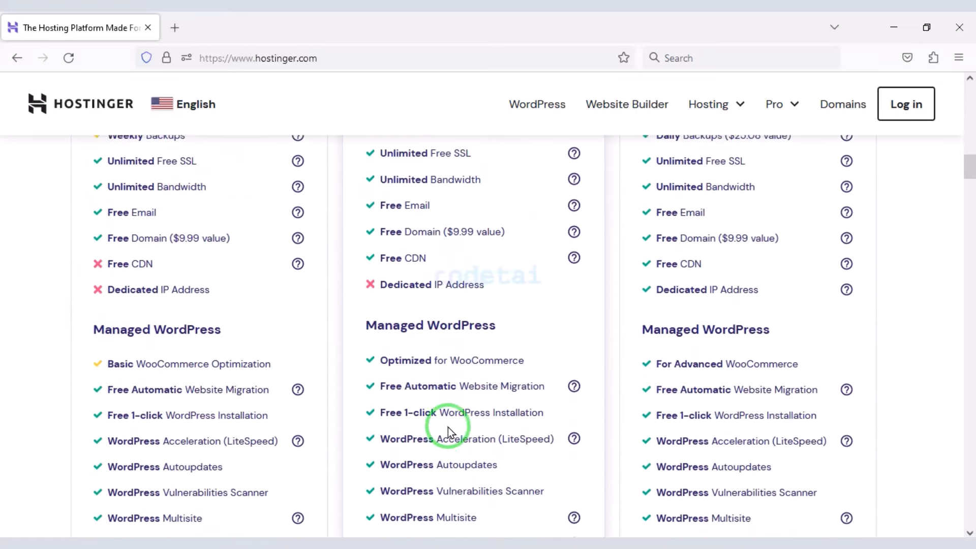
scroll(447, 426, "down", 10)
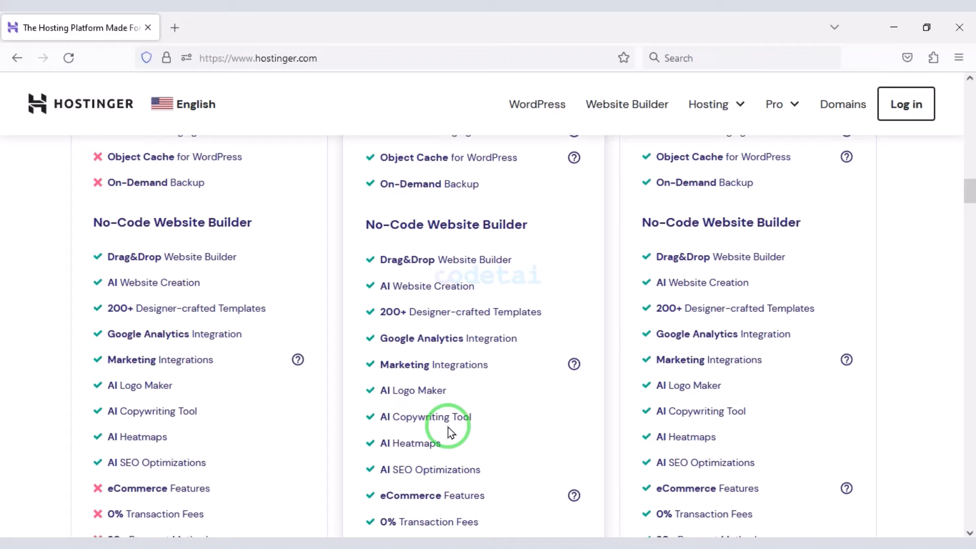
scroll(448, 426, "down", 10)
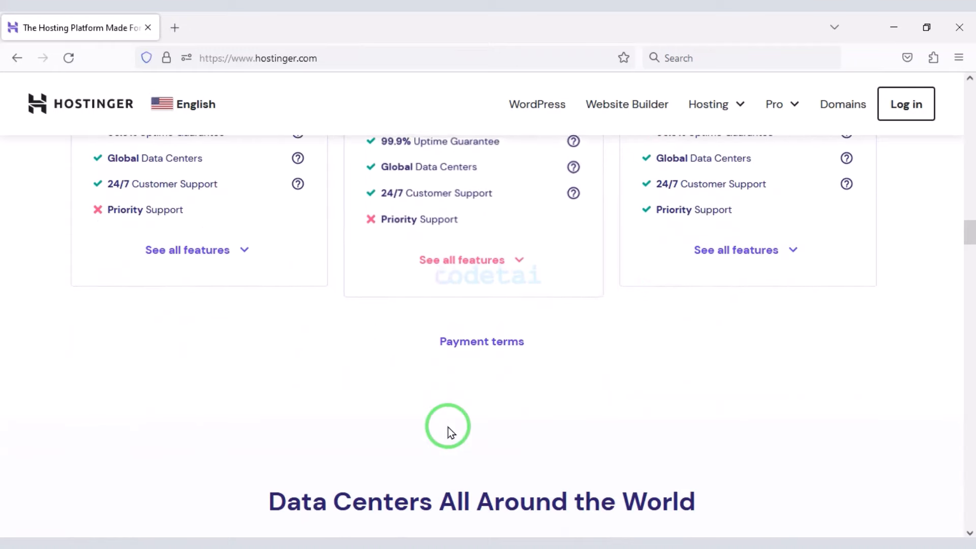
scroll(450, 432, "down", 10)
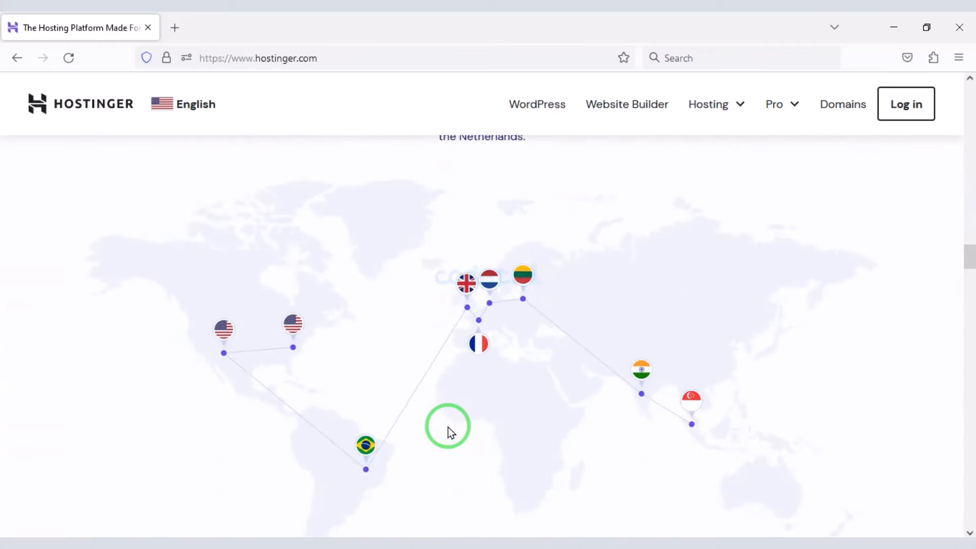
scroll(450, 433, "down", 12)
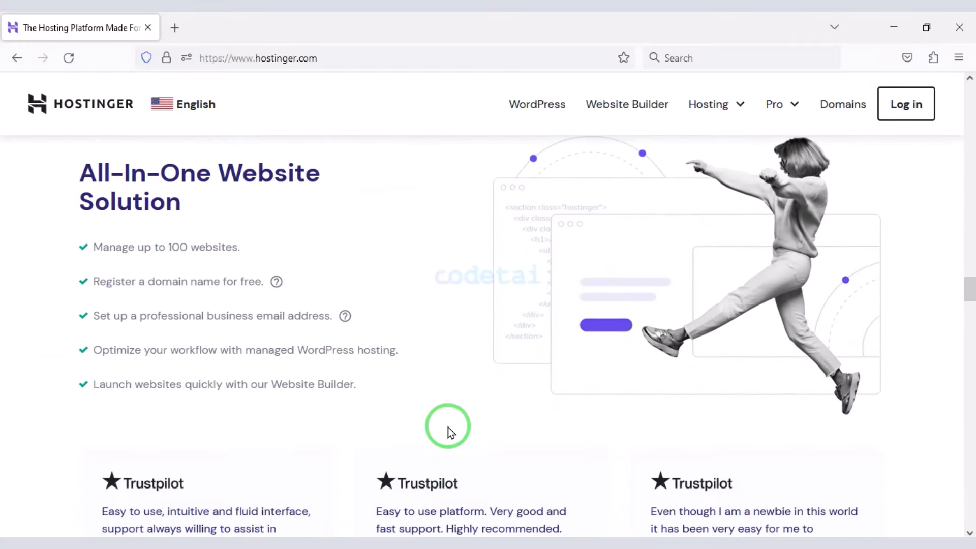
scroll(451, 432, "down", 11)
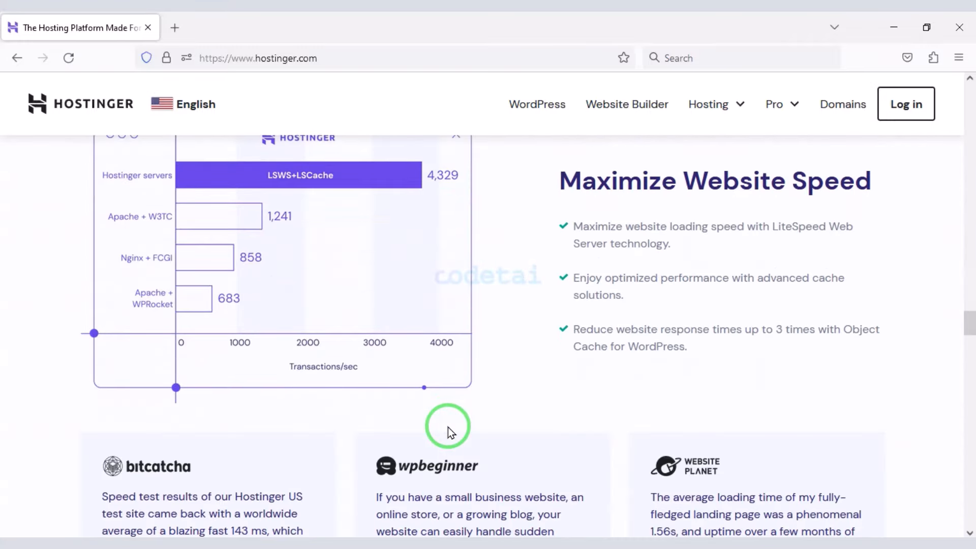
scroll(452, 432, "down", 11)
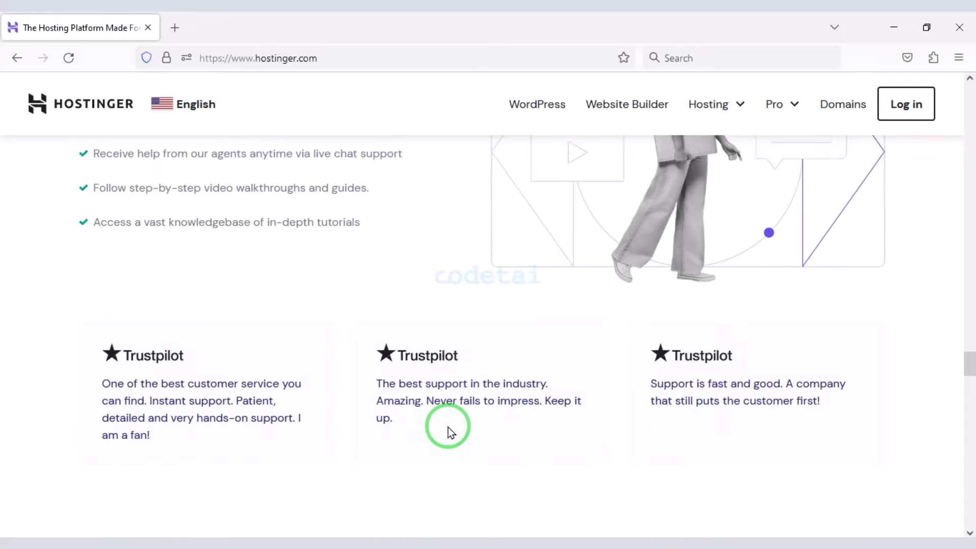
scroll(450, 432, "down", 2)
scroll(447, 432, "down", 3)
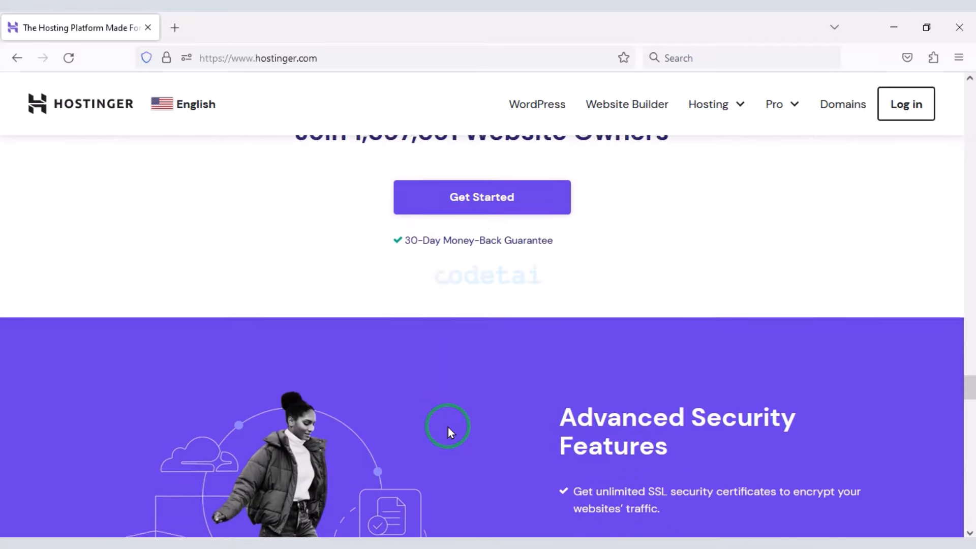
scroll(483, 486, "down", 2)
scroll(498, 472, "down", 11)
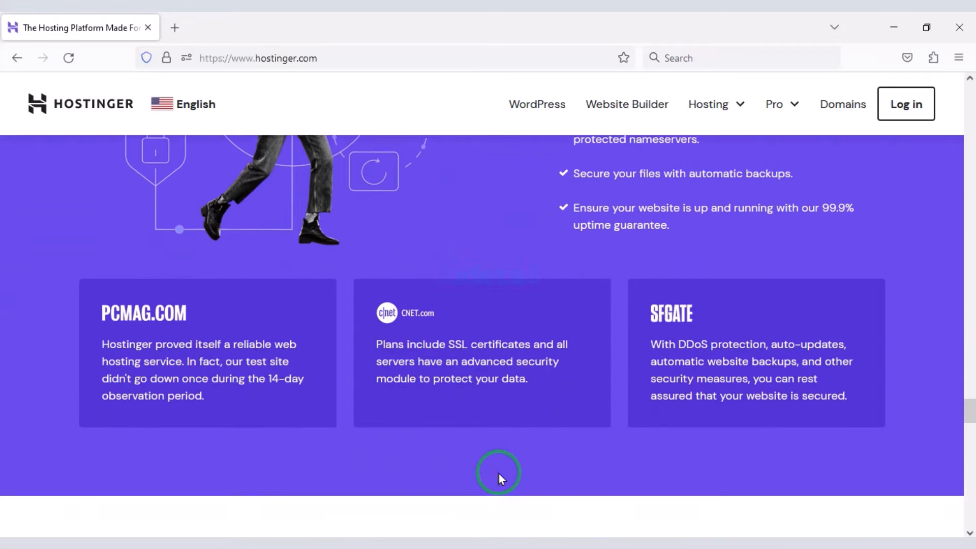
scroll(499, 475, "down", 11)
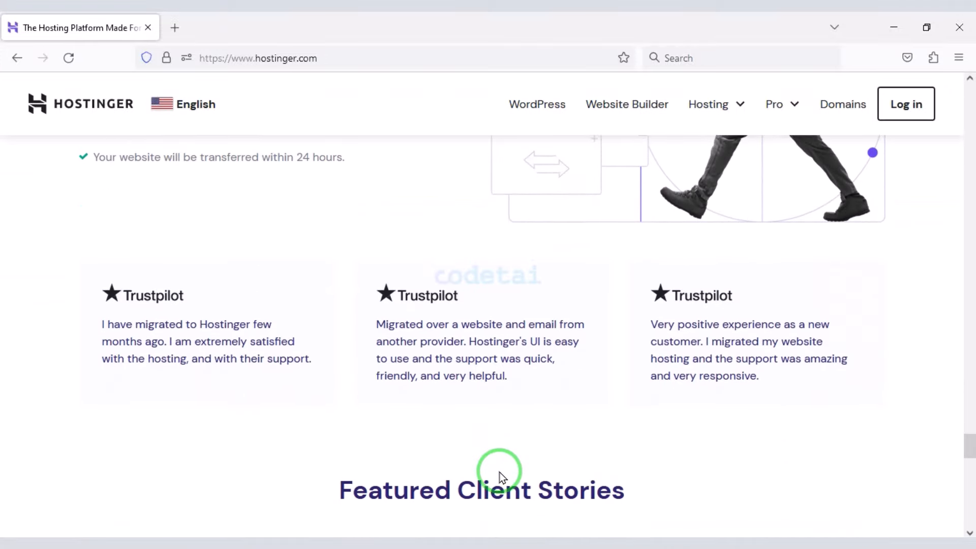
scroll(499, 476, "down", 12)
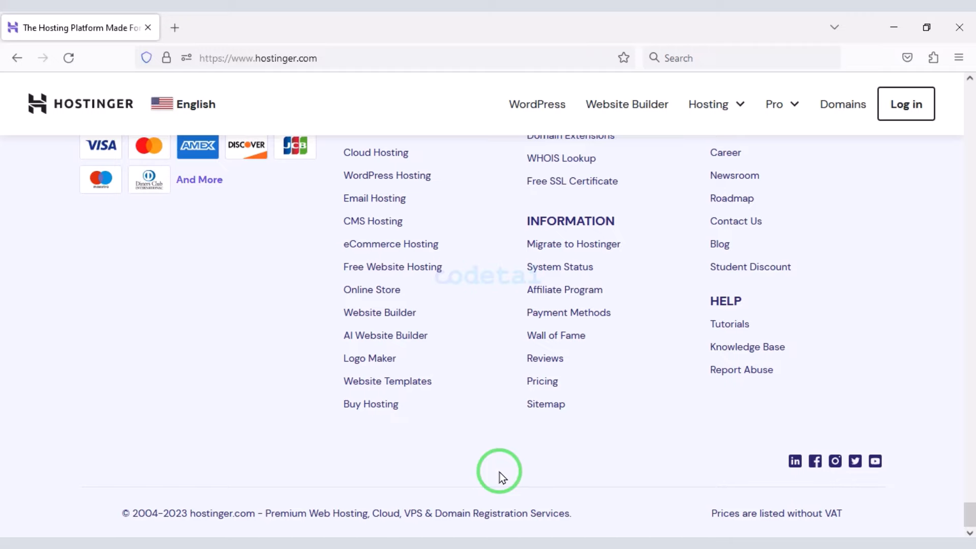
scroll(499, 472, "up", 12)
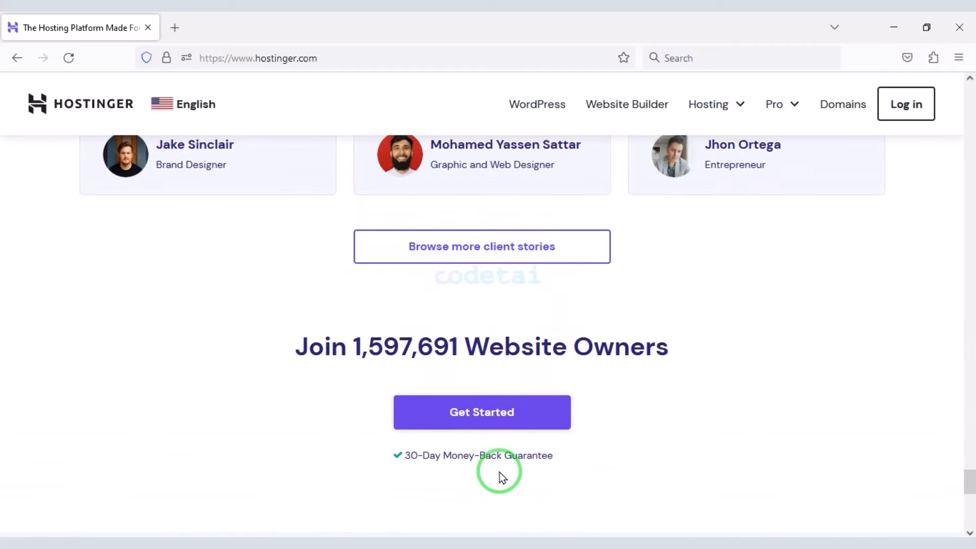
scroll(499, 472, "up", 6)
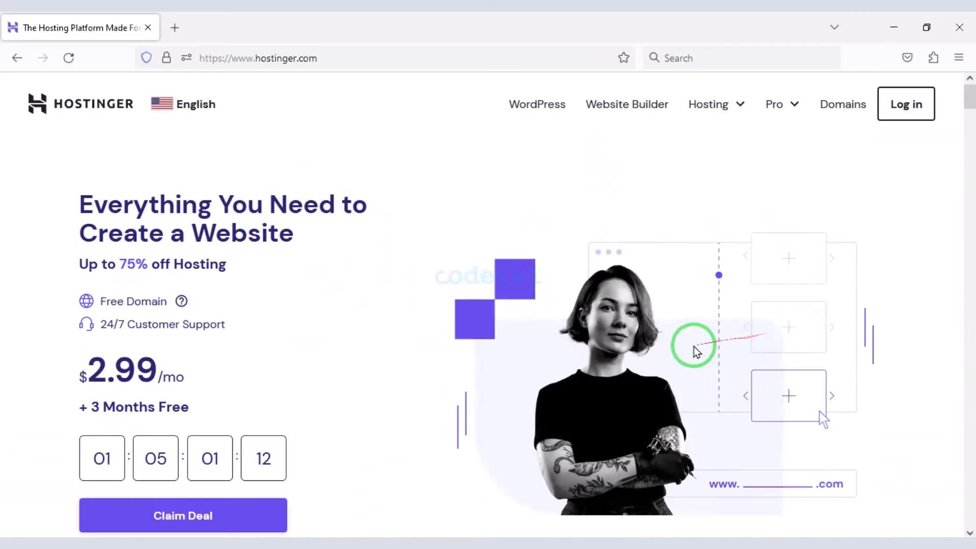
Step: Open the Web Hosting page from the Hosting menu and scroll to the plan list
left_click(739, 104)
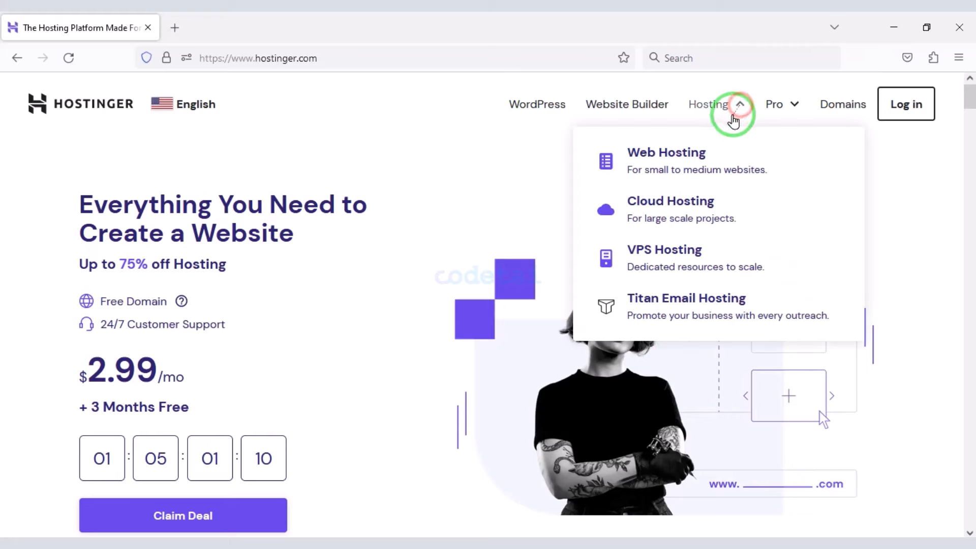
left_click(711, 168)
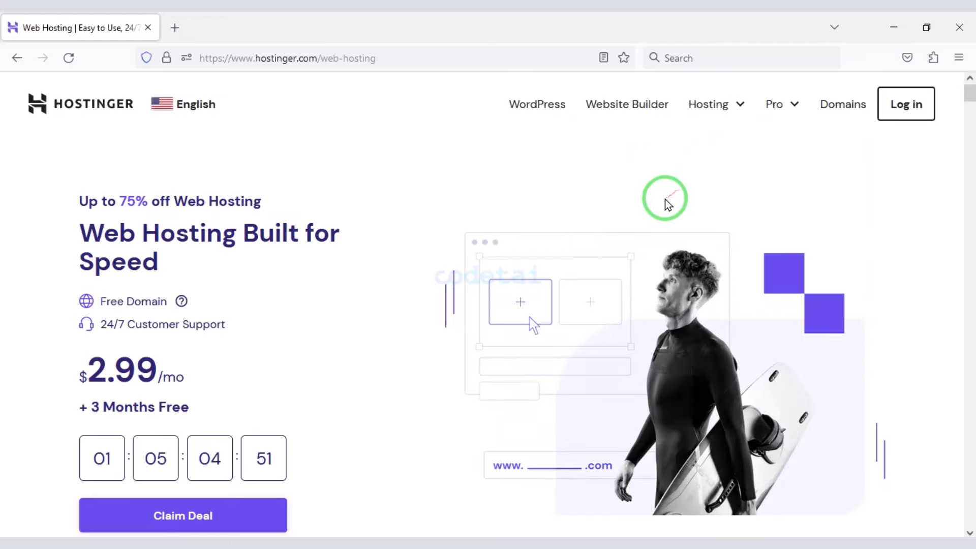
scroll(531, 262, "down", 3)
scroll(531, 262, "down", 15)
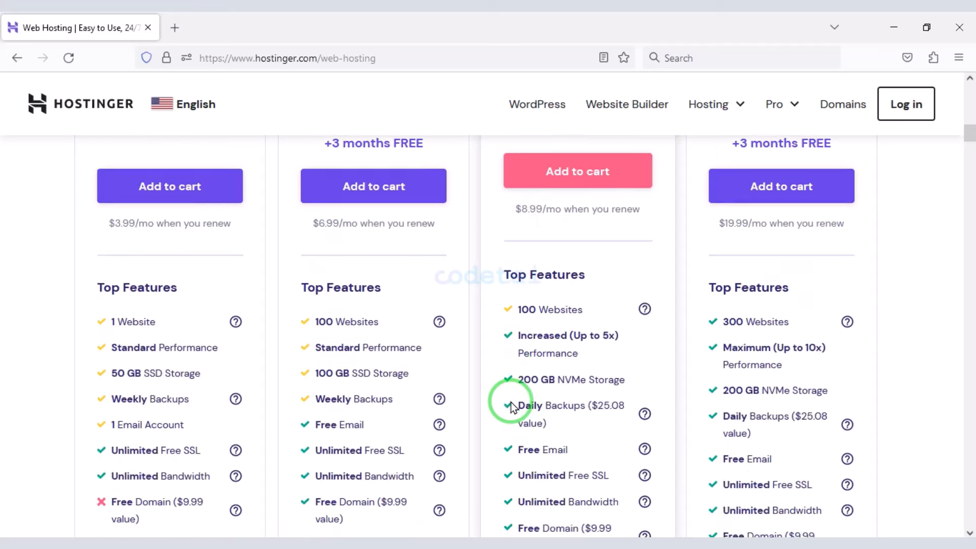
Step: Compare the Web Hosting plans' free domain, 30-day money-back guarantee and 24/7 customer support features
mouse_move(294, 395)
left_mouse_down()
mouse_move(447, 435)
mouse_move(585, 438)
mouse_move(657, 471)
left_mouse_up()
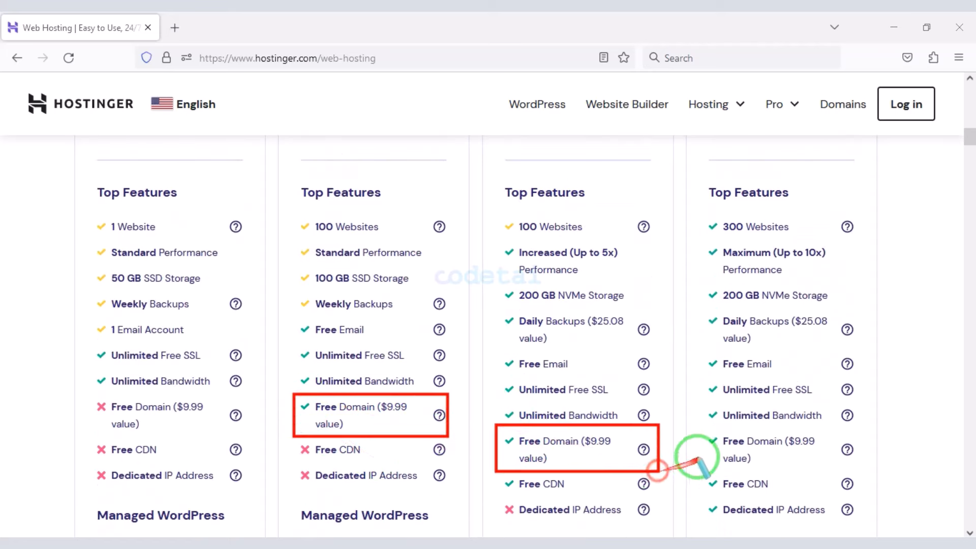
left_click_drag(696, 423, 870, 475)
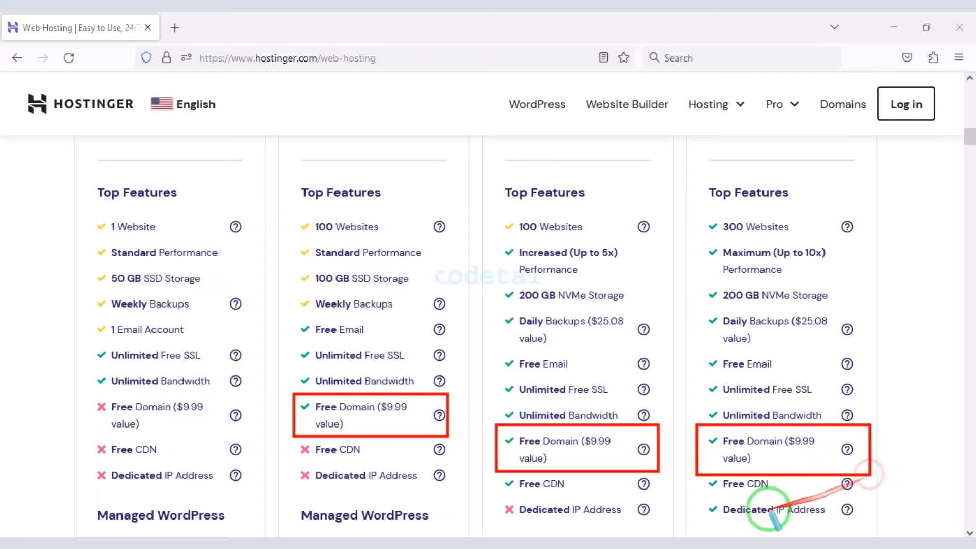
scroll(682, 486, "down", 12)
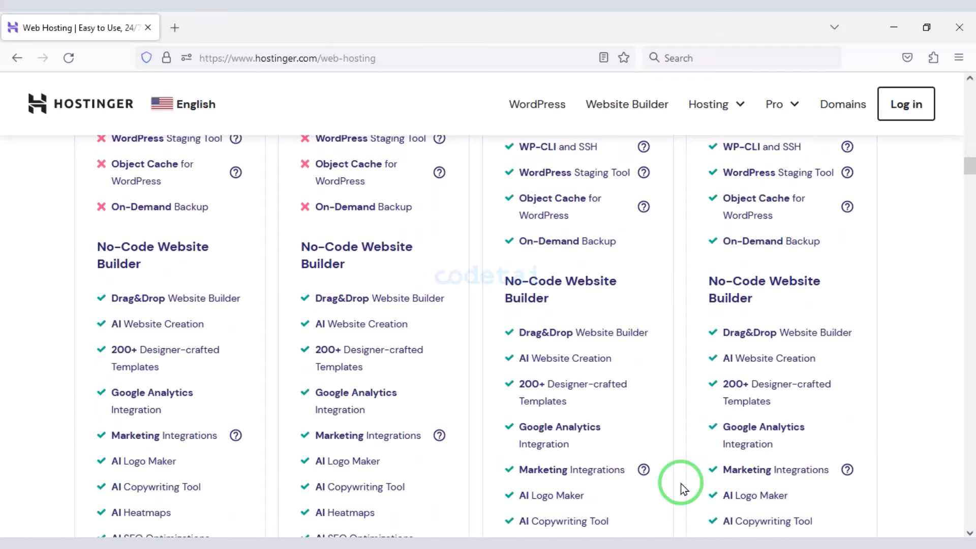
scroll(683, 489, "down", 10)
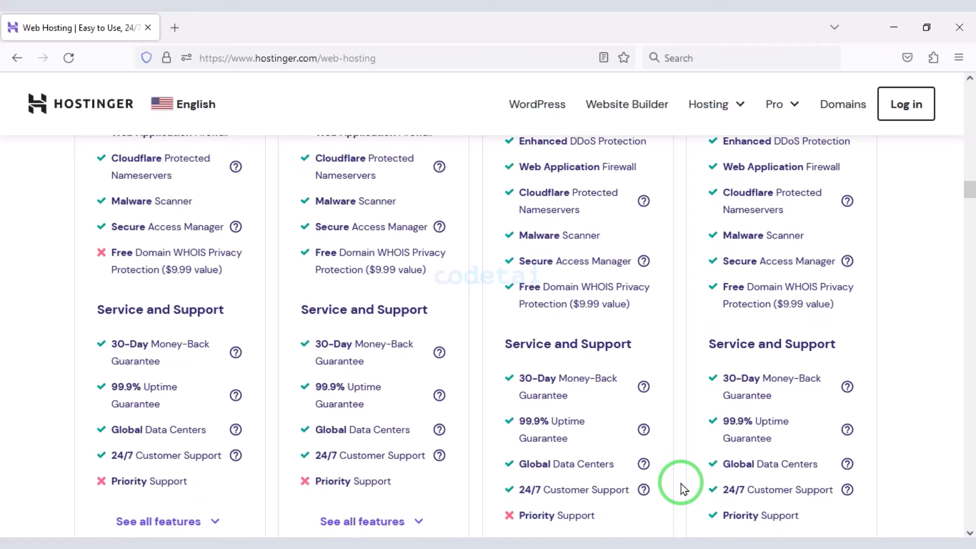
scroll(684, 489, "down", 2)
left_click_drag(126, 264, 260, 302)
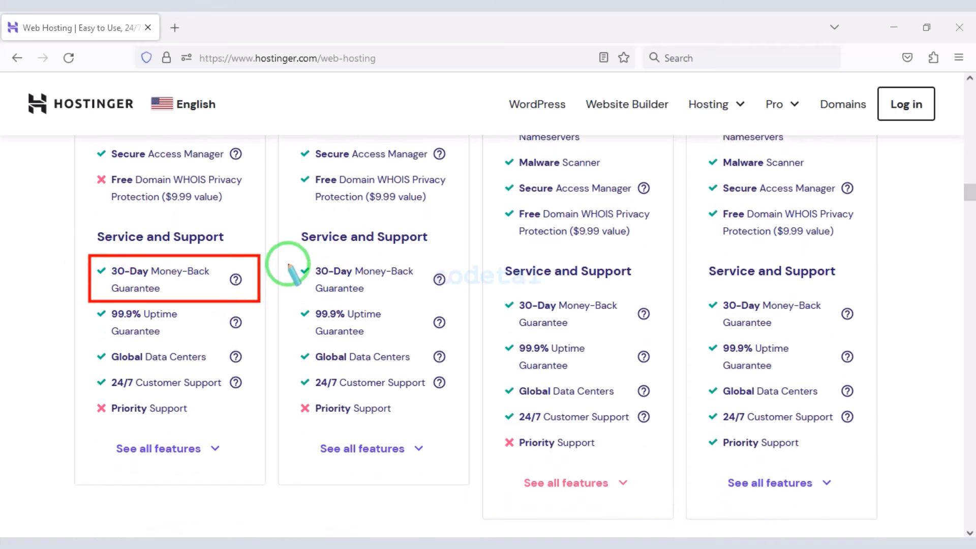
left_click_drag(288, 263, 659, 336)
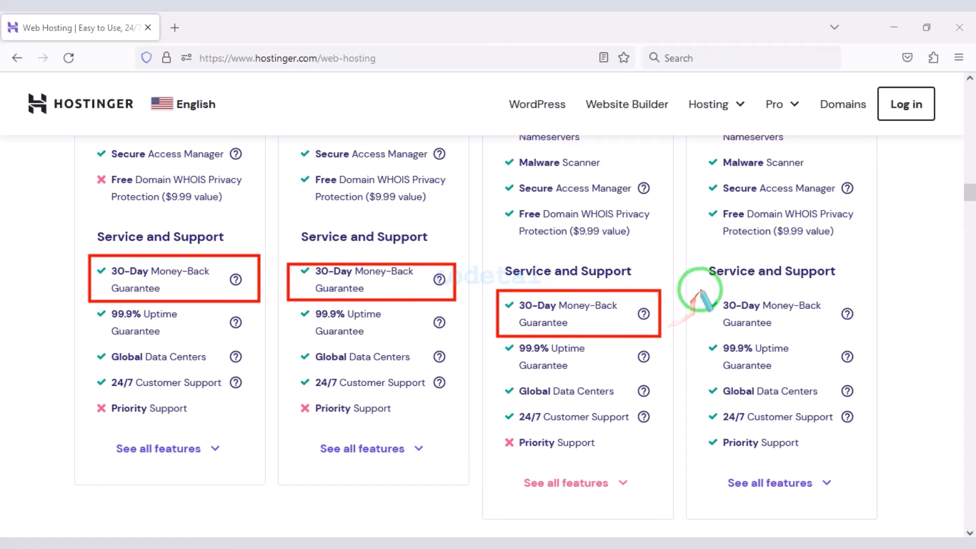
mouse_move(700, 290)
left_mouse_down()
mouse_move(835, 339)
mouse_move(876, 338)
left_mouse_up()
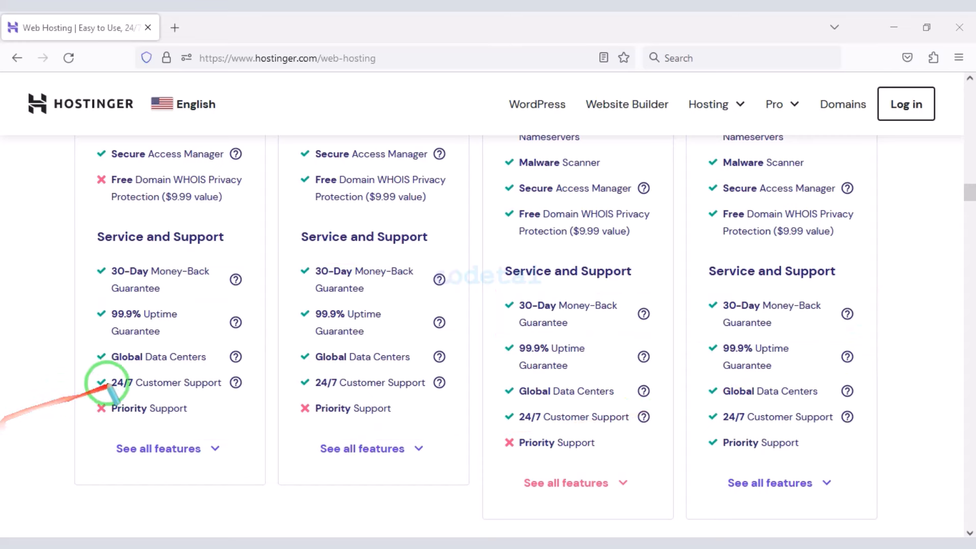
left_click_drag(88, 364, 256, 396)
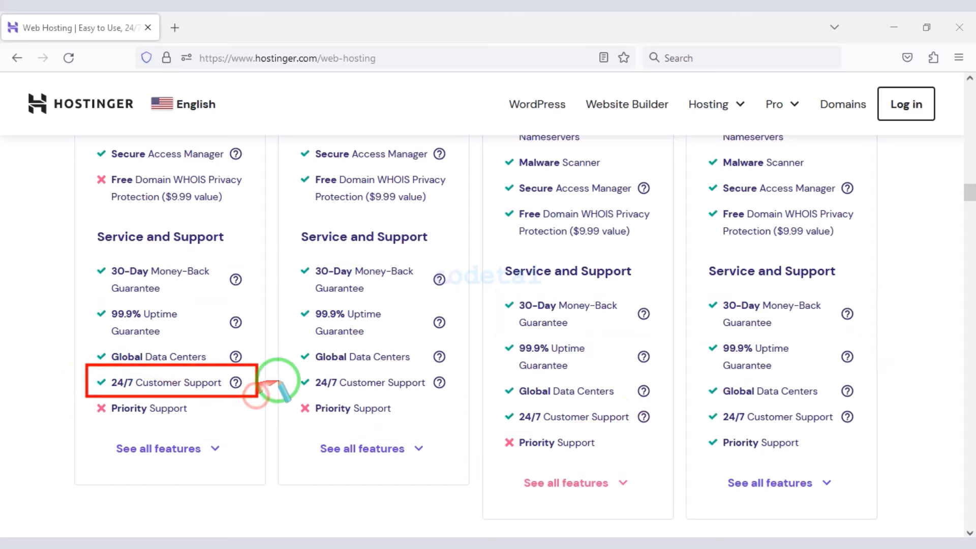
mouse_move(290, 367)
left_mouse_down()
mouse_move(661, 428)
mouse_move(735, 404)
mouse_move(863, 436)
left_mouse_up()
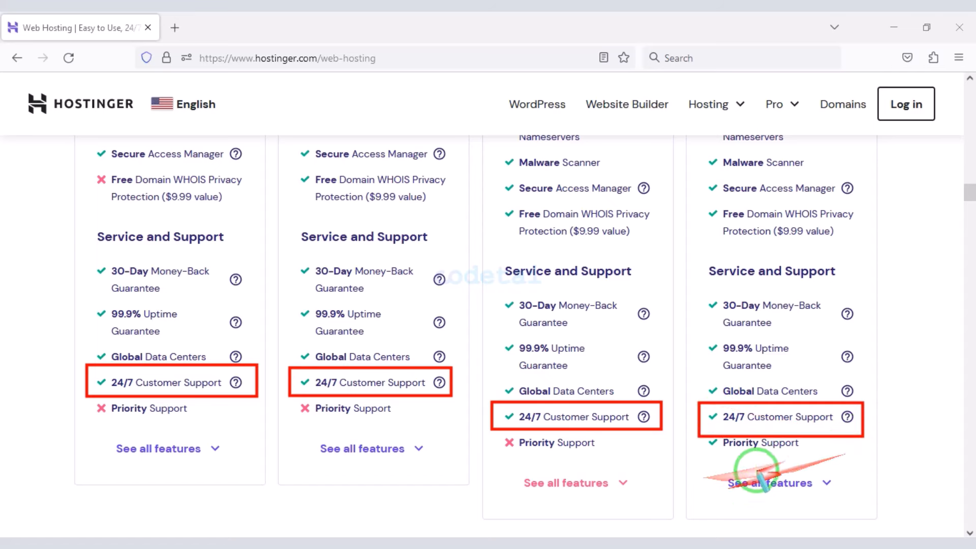
scroll(384, 483, "up", 8)
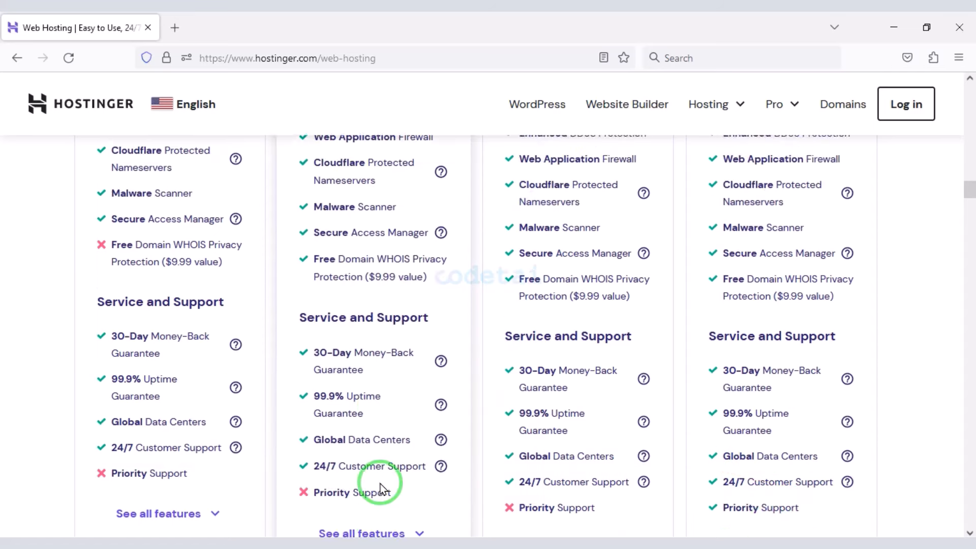
scroll(379, 482, "up", 10)
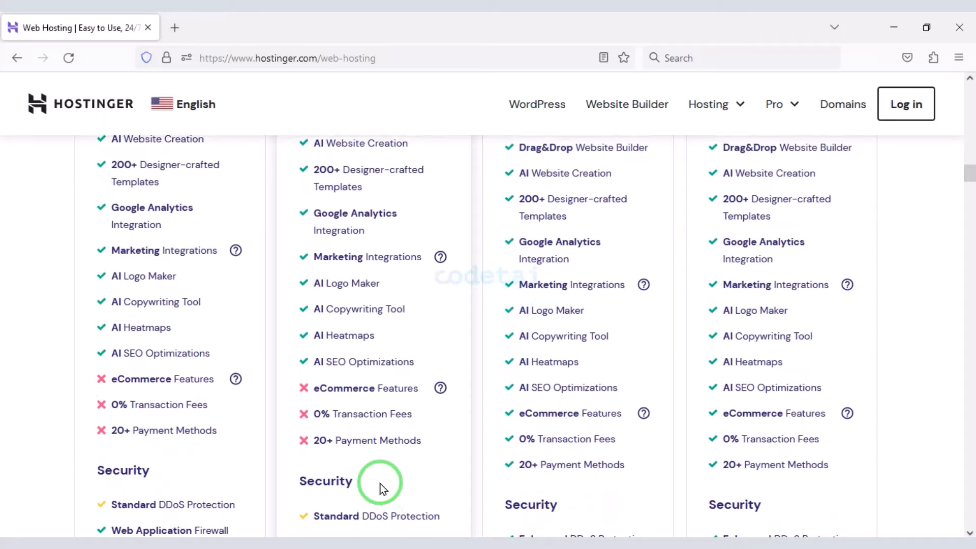
scroll(381, 485, "up", 10)
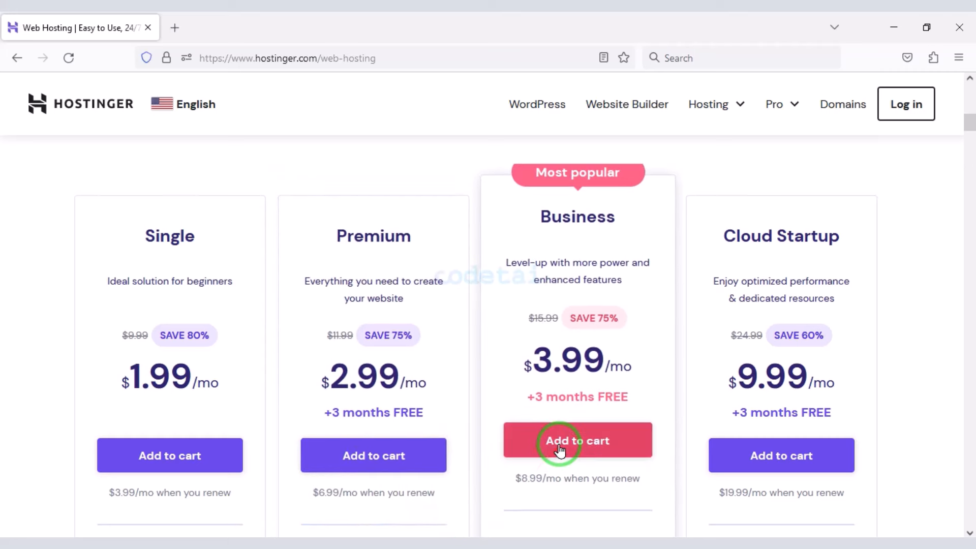
Step: Add the Business plan to the cart and choose the 12-month billing period
scroll(584, 289, "down", 4)
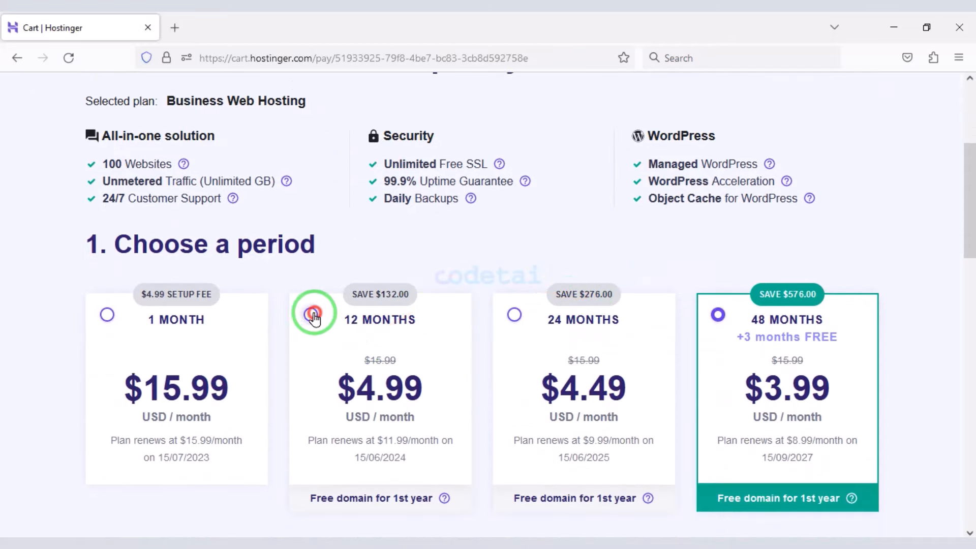
left_click(313, 315)
scroll(335, 343, "down", 5)
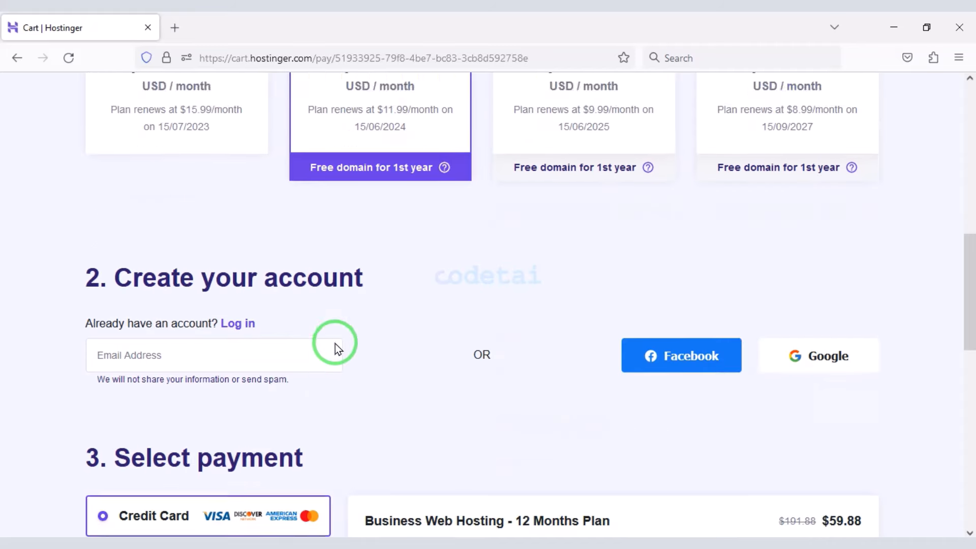
Step: Create the Hostinger account by signing up with a Google account
left_click_drag(62, 271, 370, 358)
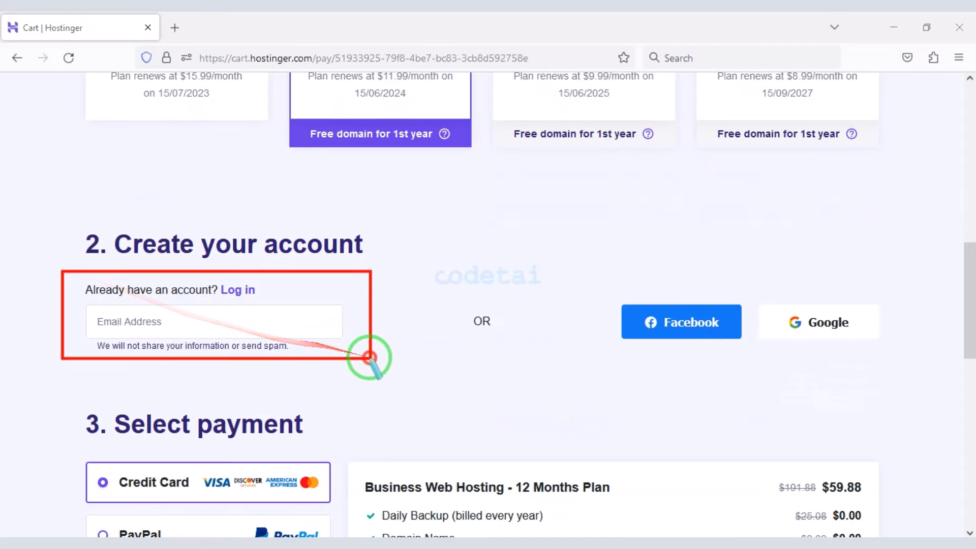
left_click(817, 322)
left_click(484, 278)
left_click(588, 377)
scroll(537, 383, "down", 10)
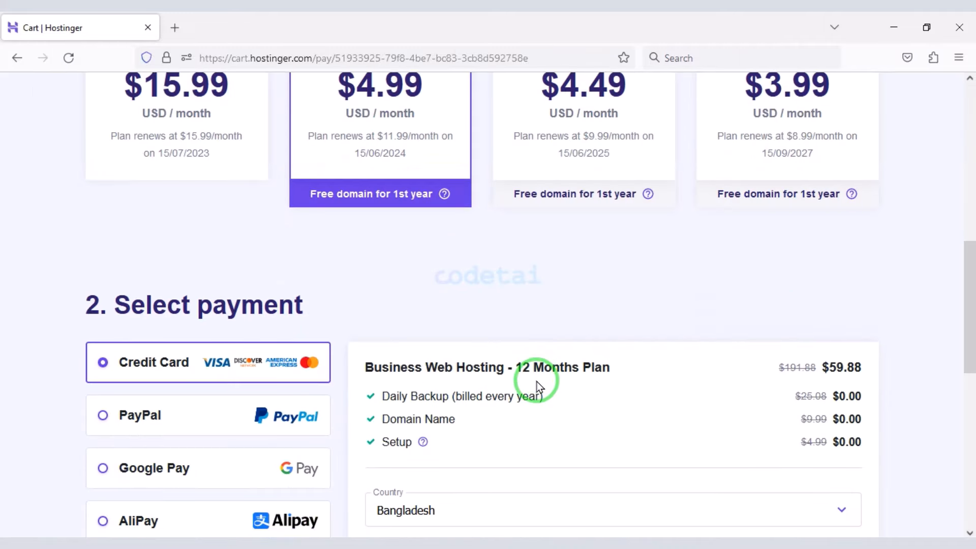
Step: Review the order summary's plan discount, total price and the secure payment submission section
scroll(433, 356, "down", 2)
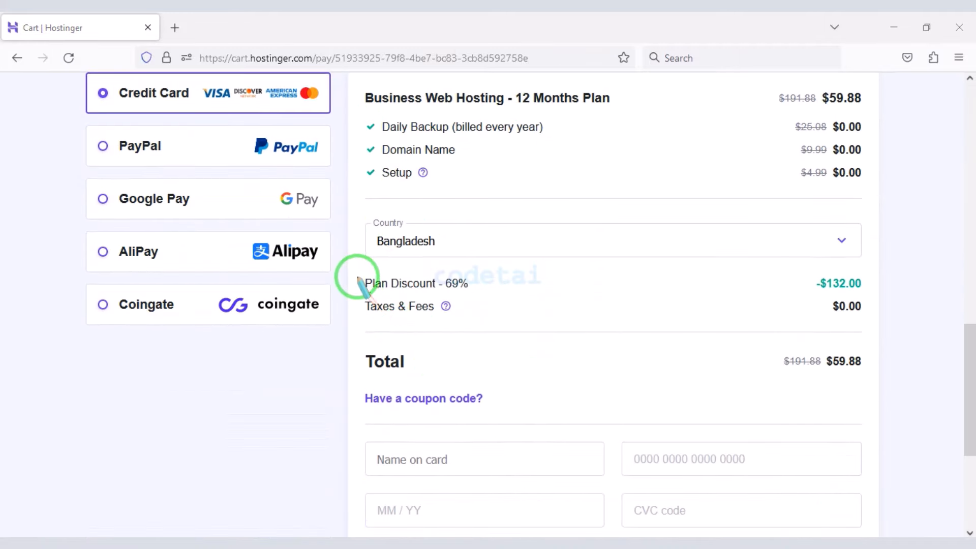
mouse_move(357, 268)
left_mouse_down()
mouse_move(462, 276)
mouse_move(475, 293)
left_mouse_up()
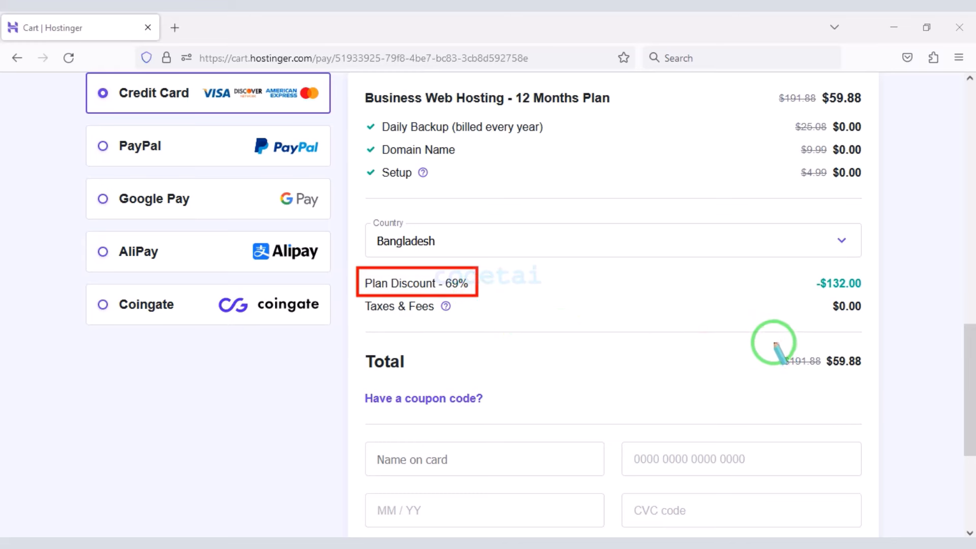
mouse_move(774, 343)
left_mouse_down()
mouse_move(834, 375)
mouse_move(878, 379)
left_mouse_up()
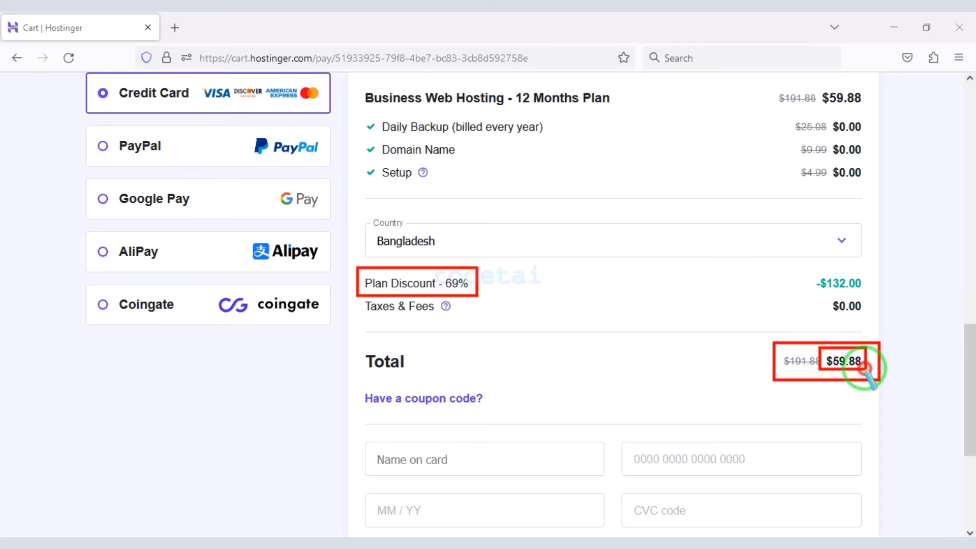
scroll(864, 375, "up", 2)
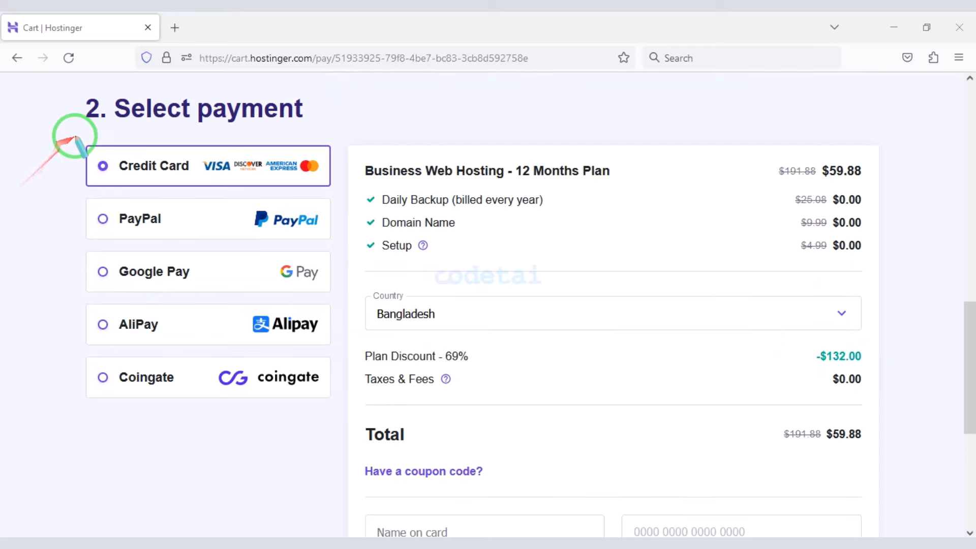
left_click_drag(75, 136, 334, 192)
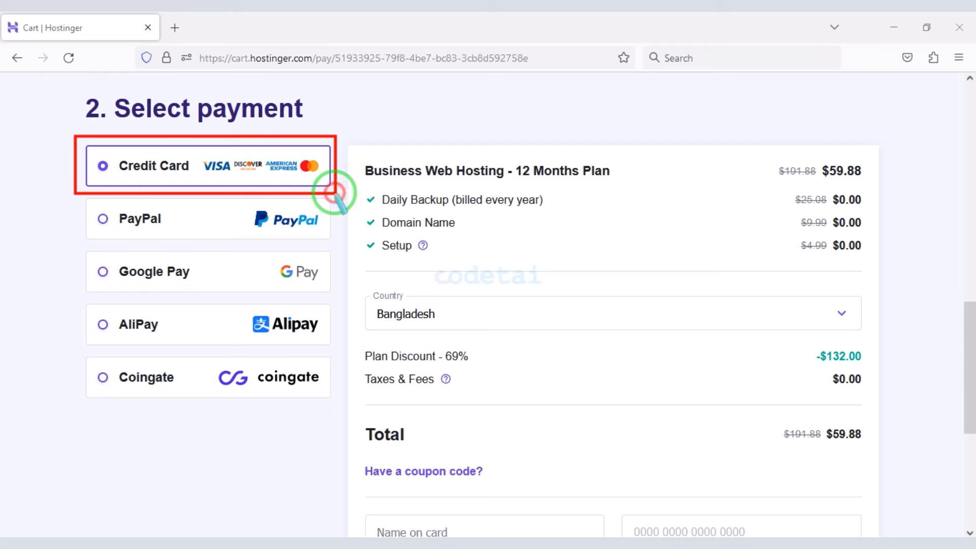
scroll(334, 192, "down", 4)
mouse_move(373, 269)
left_mouse_down()
mouse_move(693, 388)
mouse_move(870, 396)
left_mouse_up()
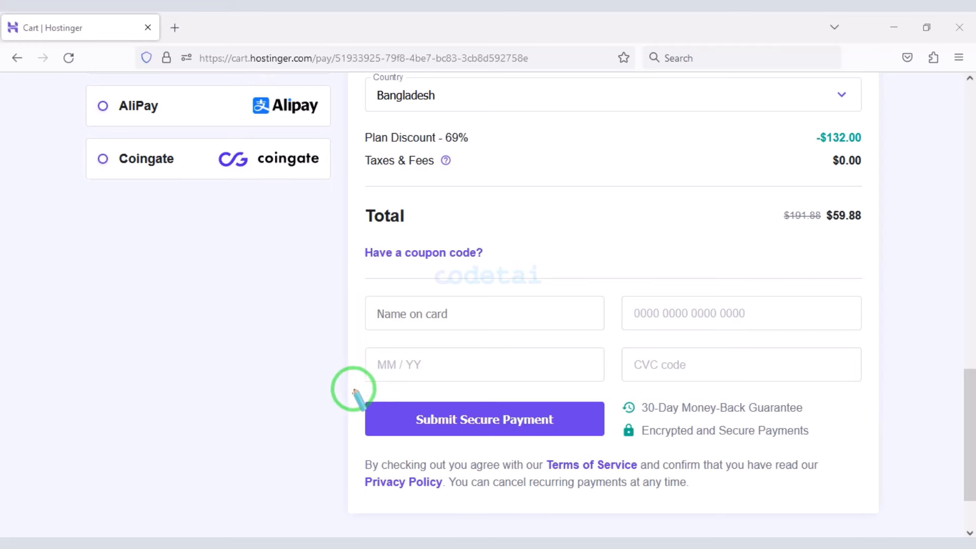
mouse_move(354, 390)
left_mouse_down()
mouse_move(457, 433)
mouse_move(610, 448)
left_mouse_up()
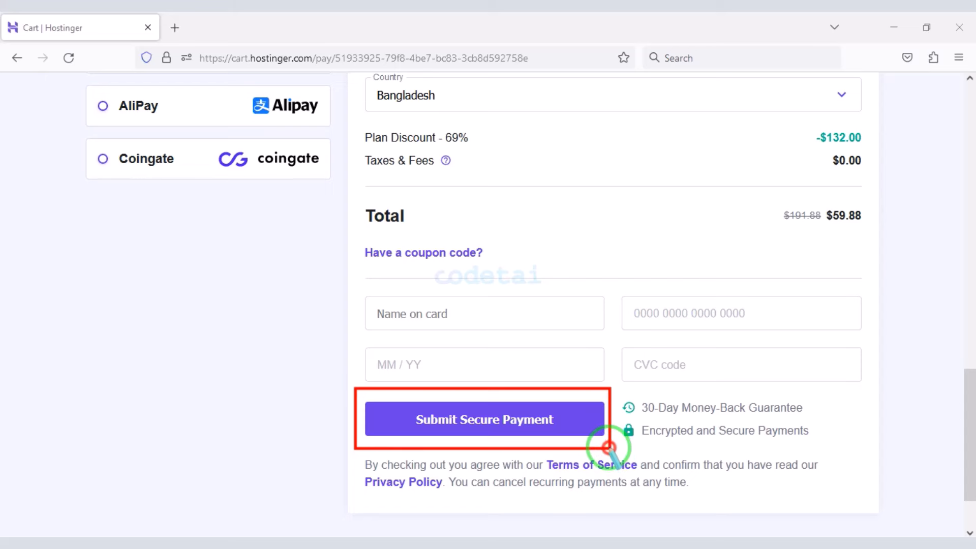
Step: Select PayPal as the payment method and review the other available payment options and plan periods
scroll(610, 448, "up", 4)
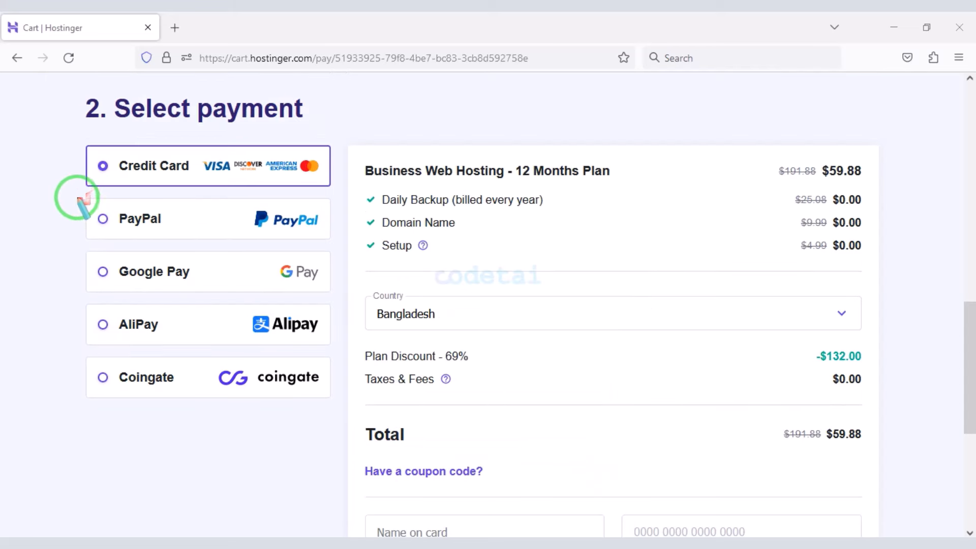
mouse_move(76, 193)
left_mouse_down()
mouse_move(131, 224)
mouse_move(331, 259)
mouse_move(336, 249)
left_mouse_up()
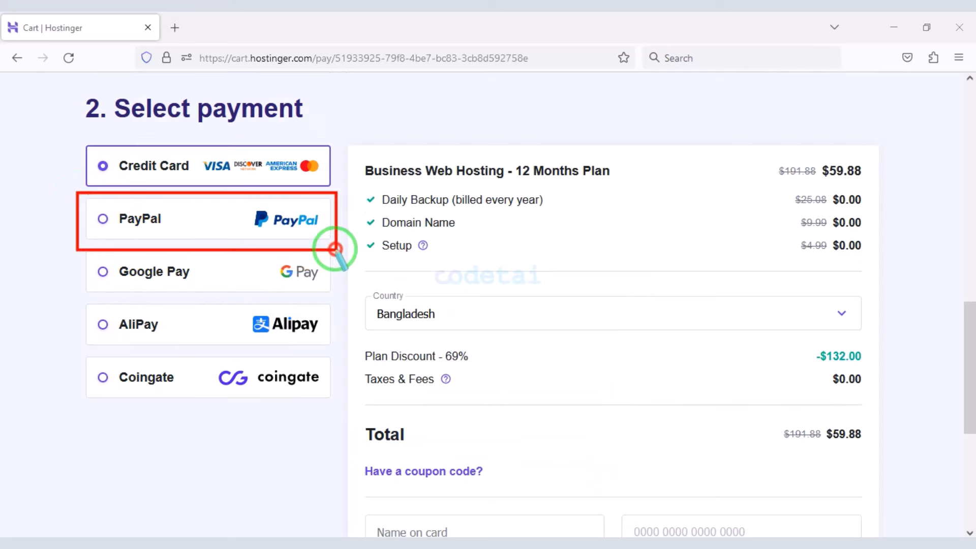
right_click(443, 253)
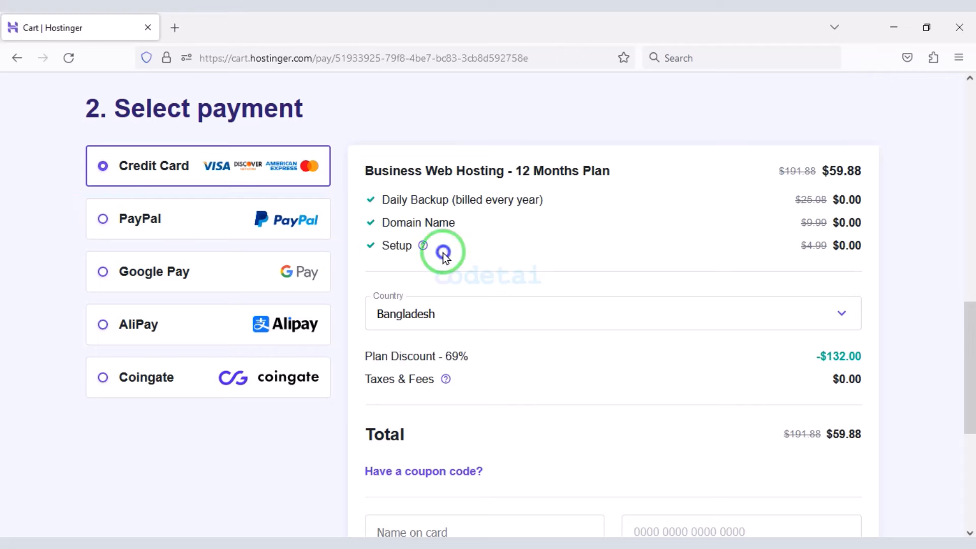
left_click(135, 219)
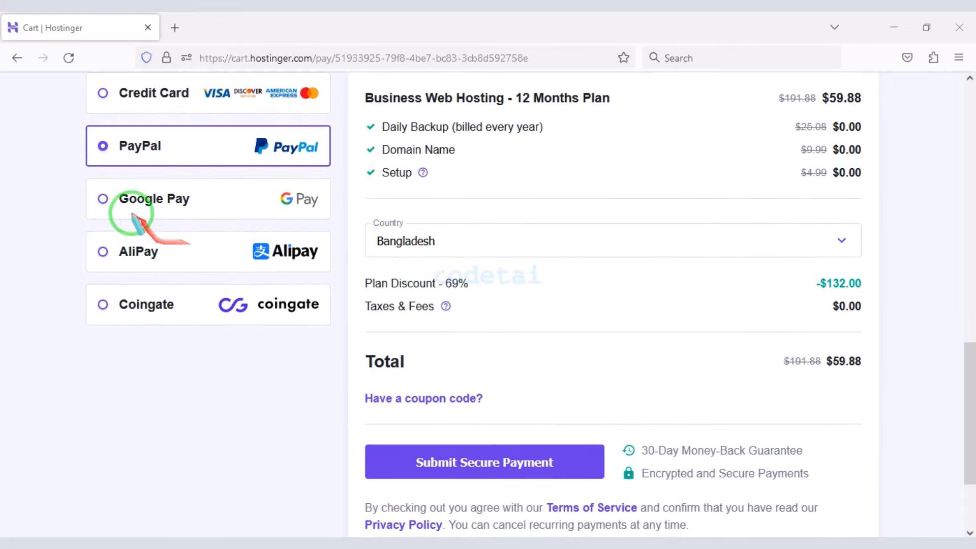
mouse_move(186, 220)
left_mouse_down()
mouse_move(327, 264)
mouse_move(332, 275)
left_mouse_up()
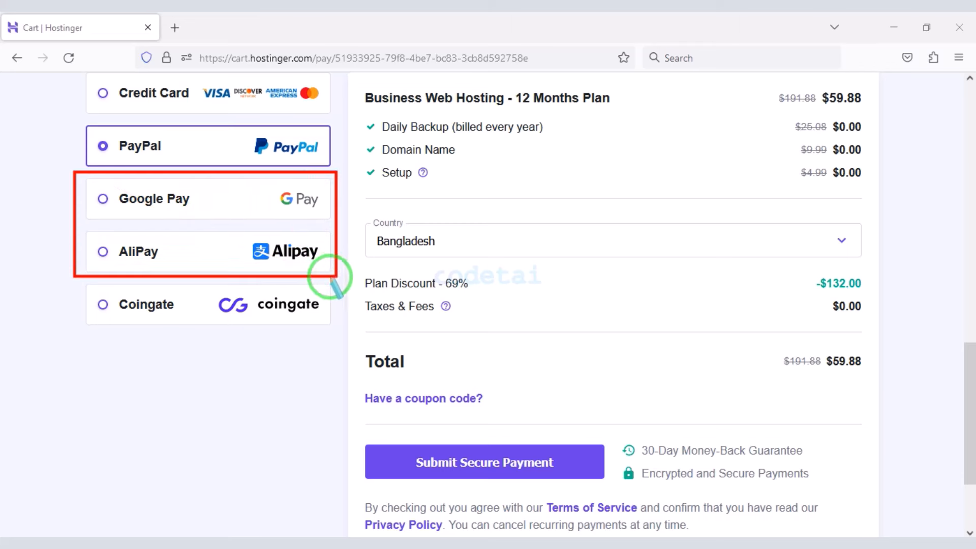
mouse_move(331, 277)
left_mouse_down()
mouse_move(203, 321)
mouse_move(77, 285)
mouse_move(156, 321)
mouse_move(339, 331)
left_mouse_up()
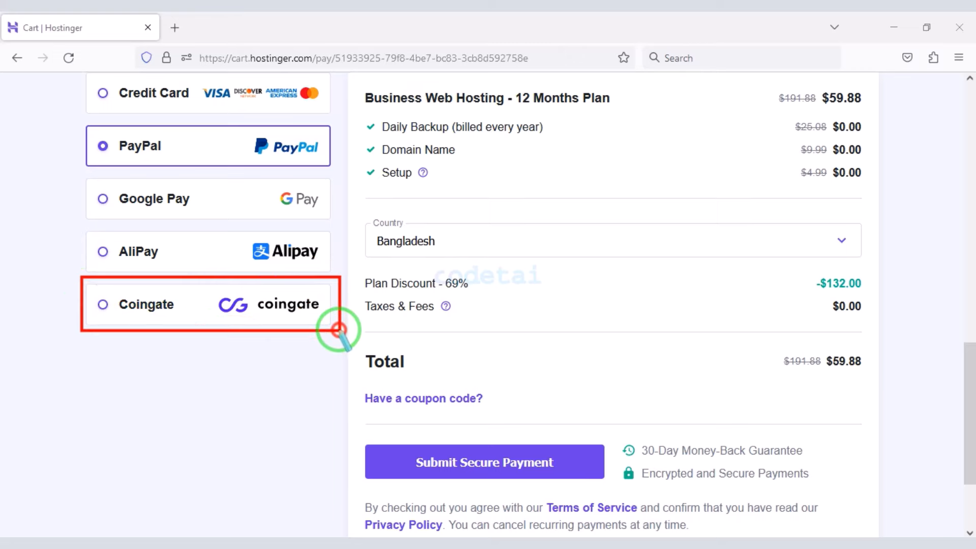
scroll(947, 414, "up", 10)
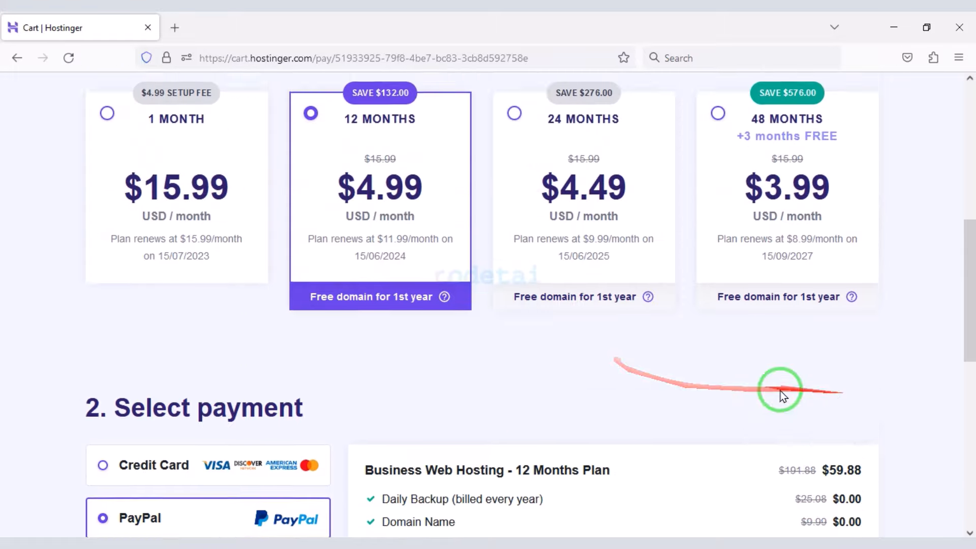
scroll(656, 425, "up", 5)
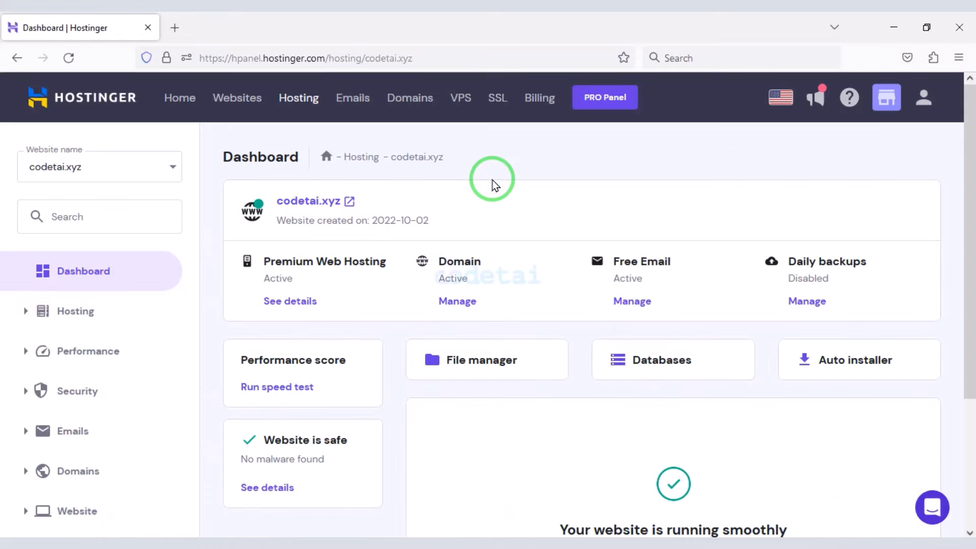
scroll(494, 185, "down", 3)
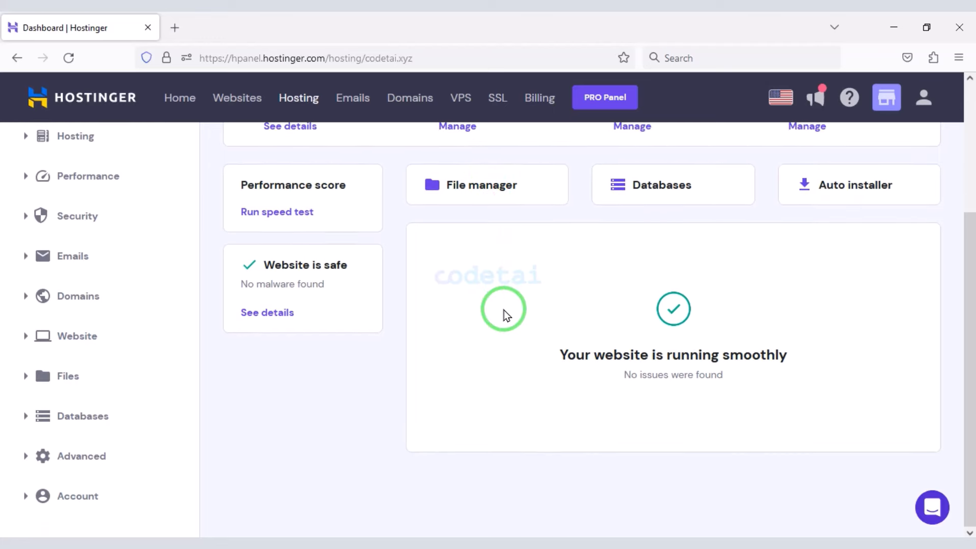
Step: Change the website's PHP version to PHP 7.4 in the PHP Configuration settings and confirm
scroll(504, 310, "up", 3)
scroll(505, 310, "down", 3)
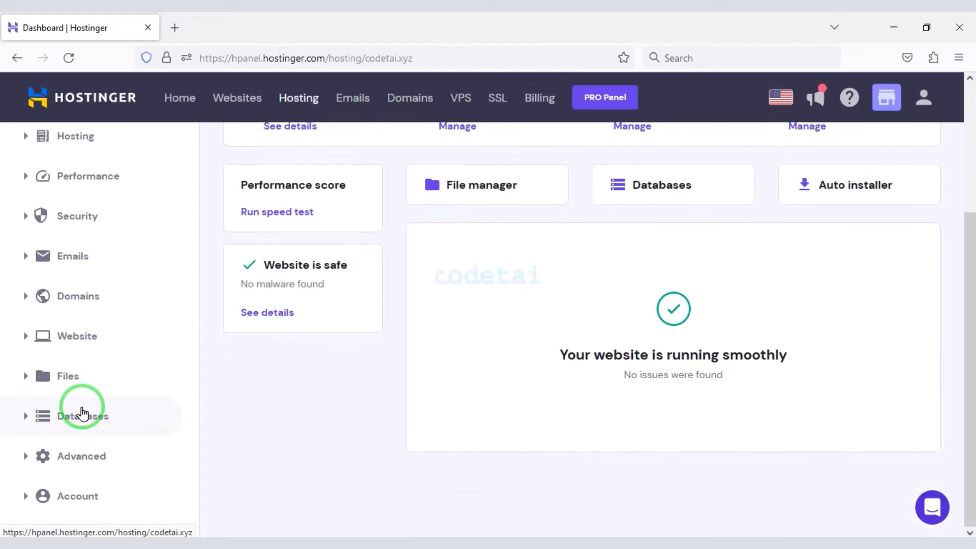
left_click(118, 445)
scroll(117, 458, "down", 4)
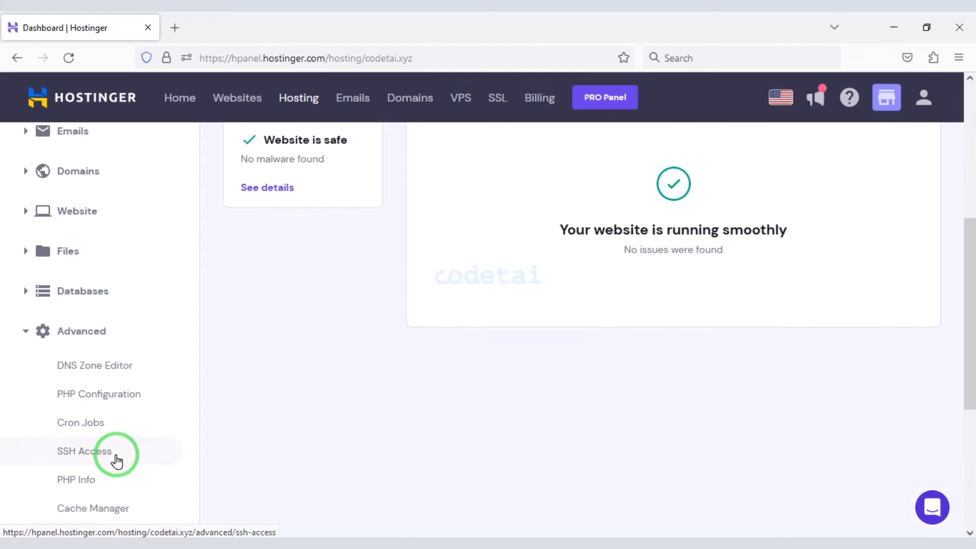
left_click(130, 311)
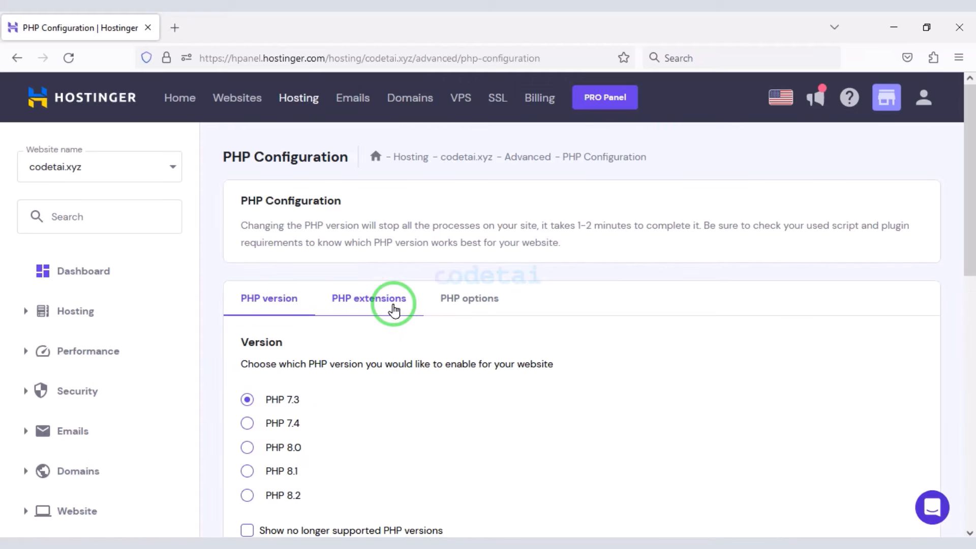
scroll(393, 308, "down", 3)
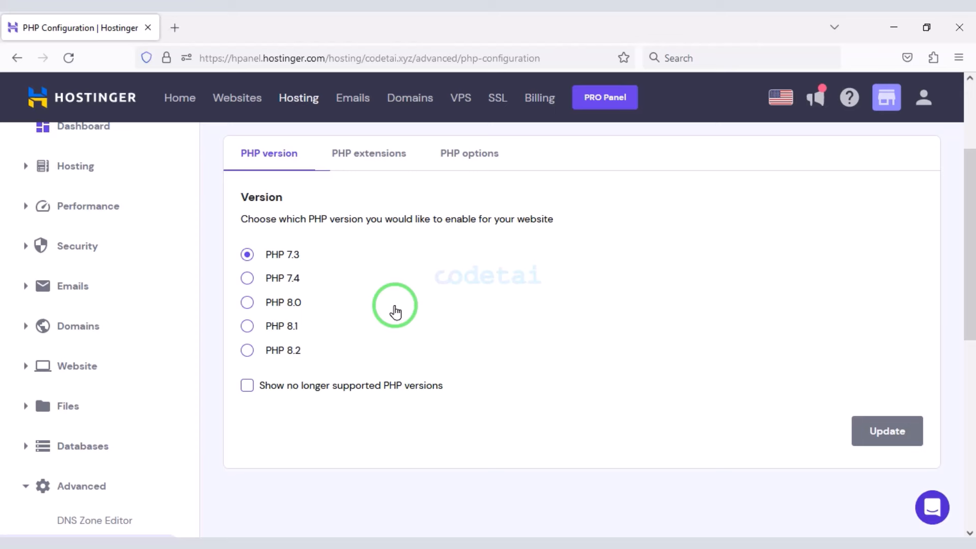
left_click(284, 286)
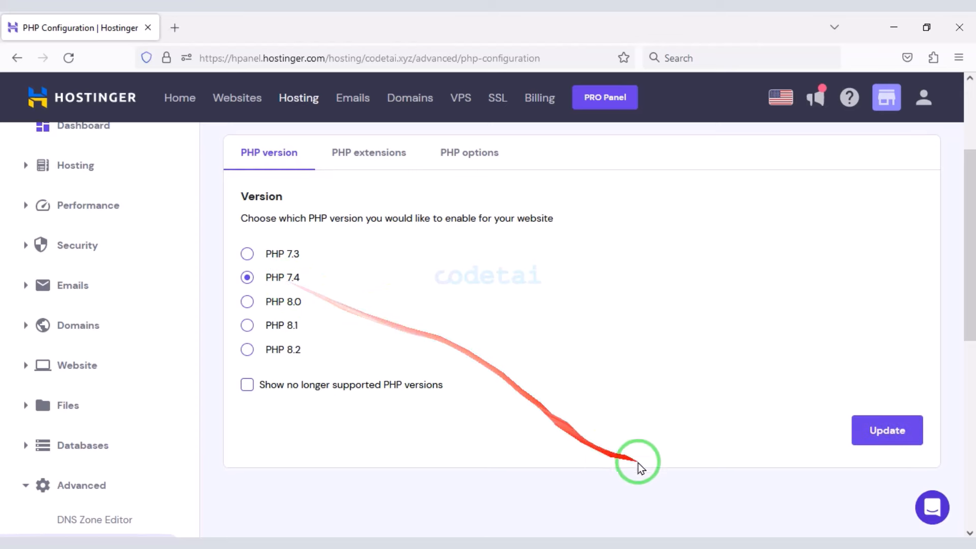
left_click(872, 433)
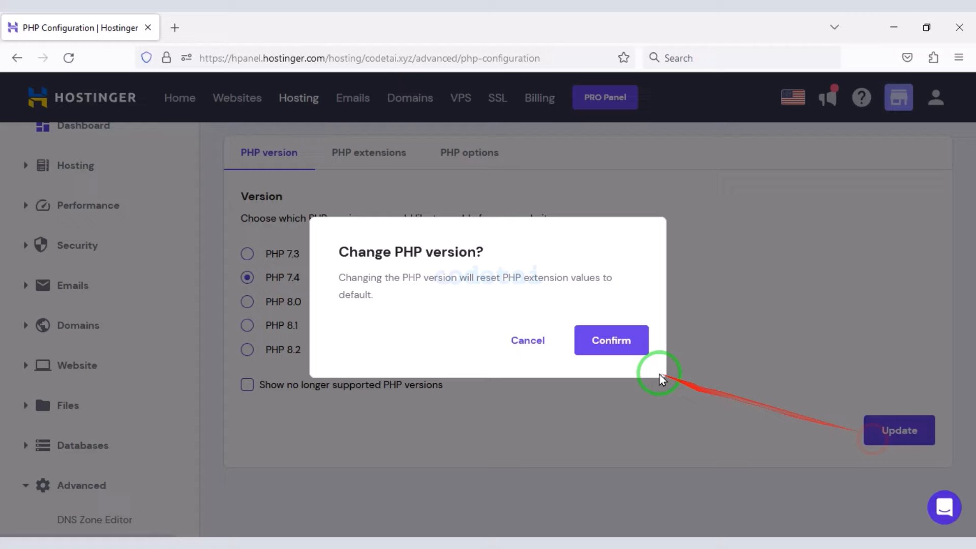
left_click(594, 341)
Step: Open the File Manager from the hosting dashboard and enter the public_html folder
left_click(143, 276)
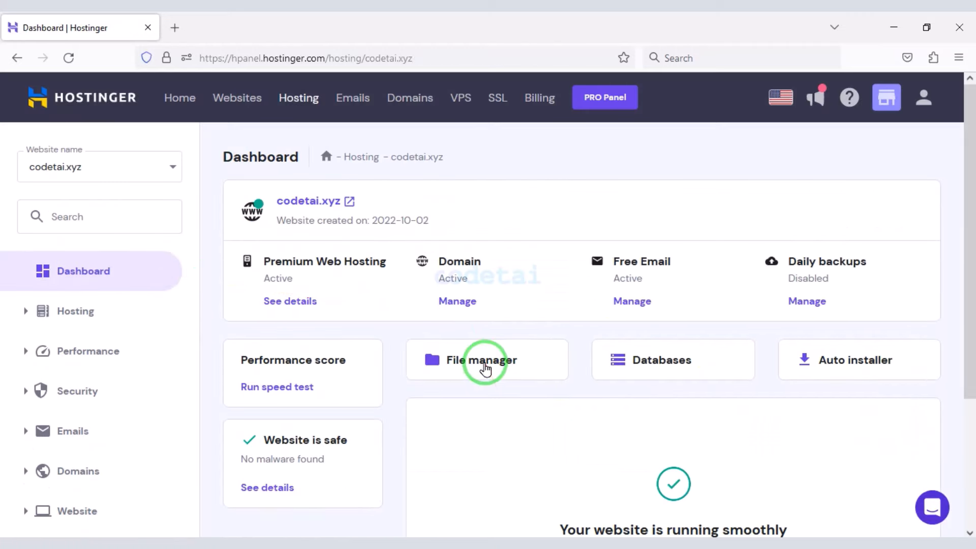
left_click(485, 366)
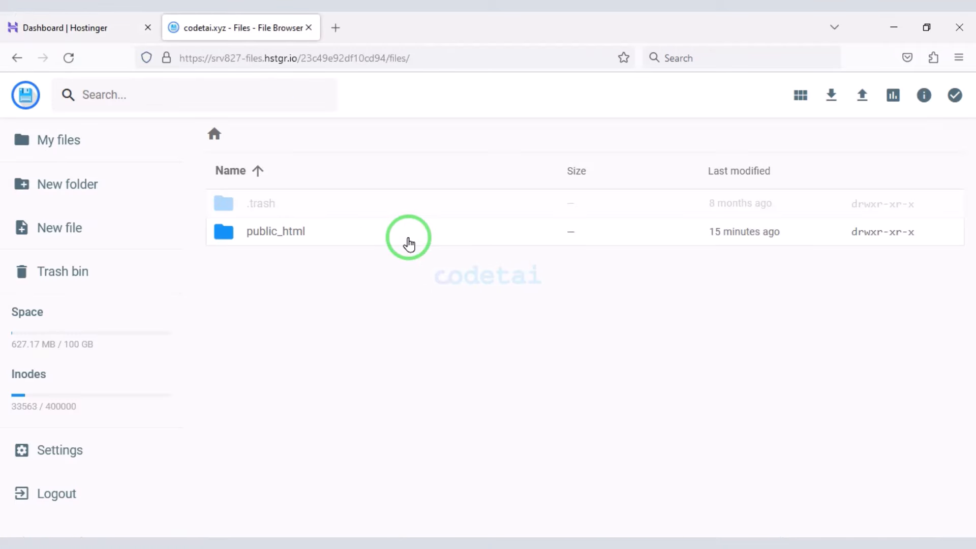
double_click(409, 240)
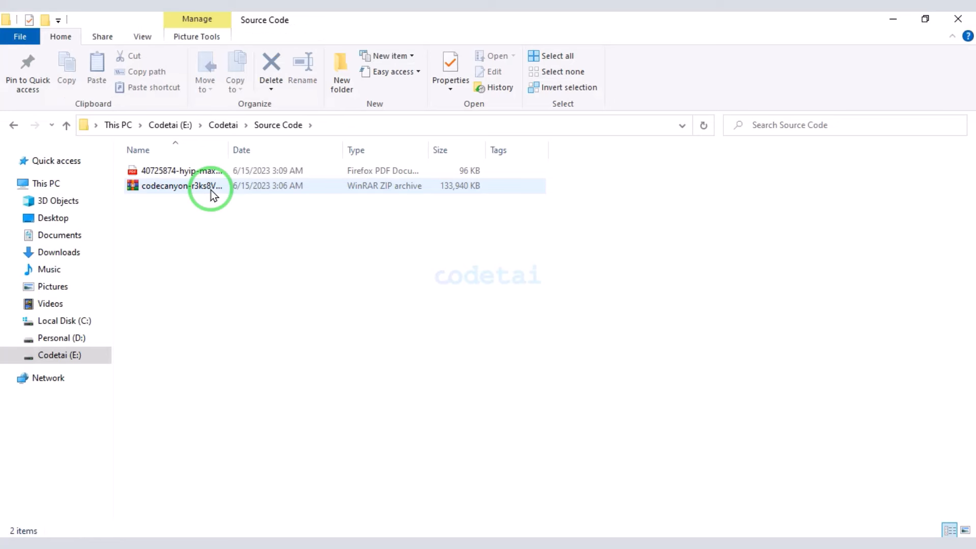
Step: Extract the downloaded CodeCanyon zip archive into the Source Code folder
left_click(206, 191)
right_click(202, 187)
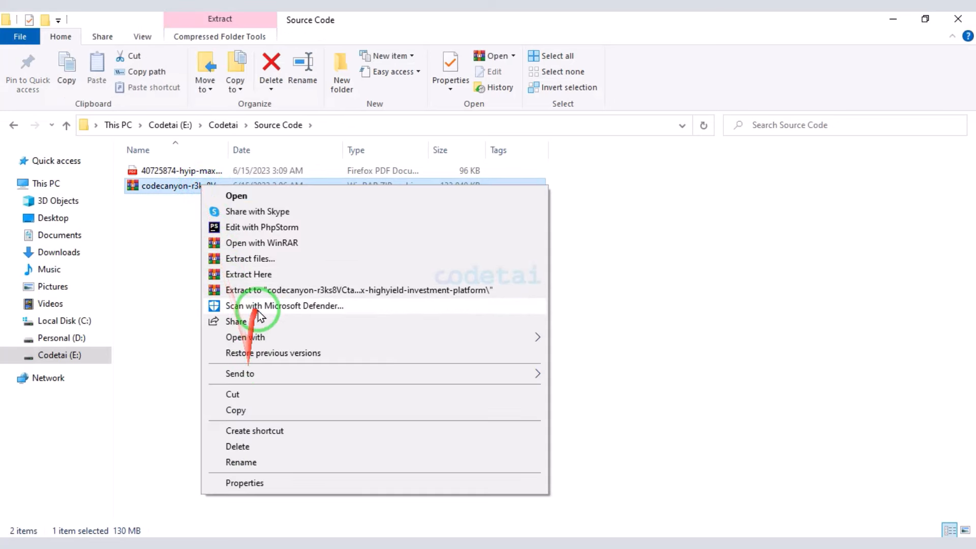
left_click(256, 290)
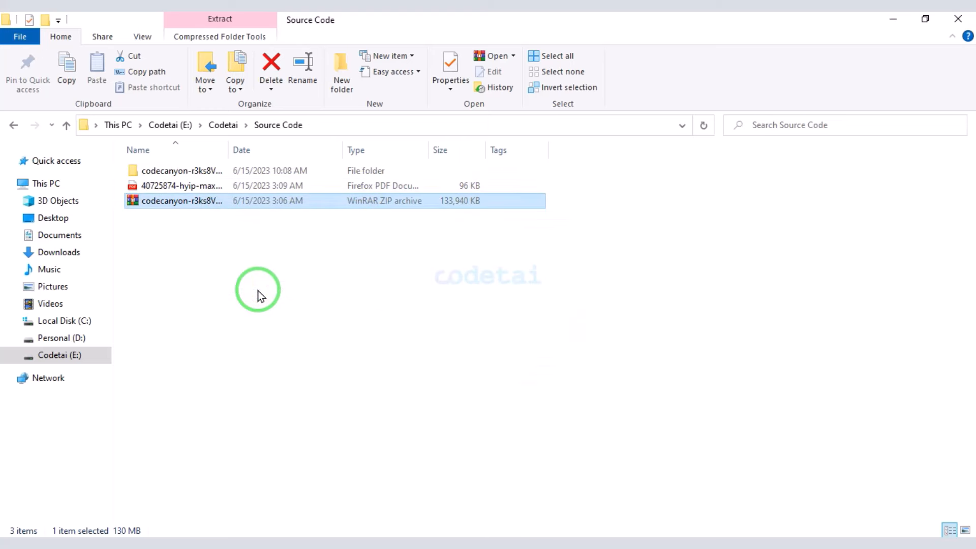
Step: Open the extracted folders and compress the Scripts folder into a ZIP archive named Scripts.zip
double_click(229, 173)
double_click(221, 170)
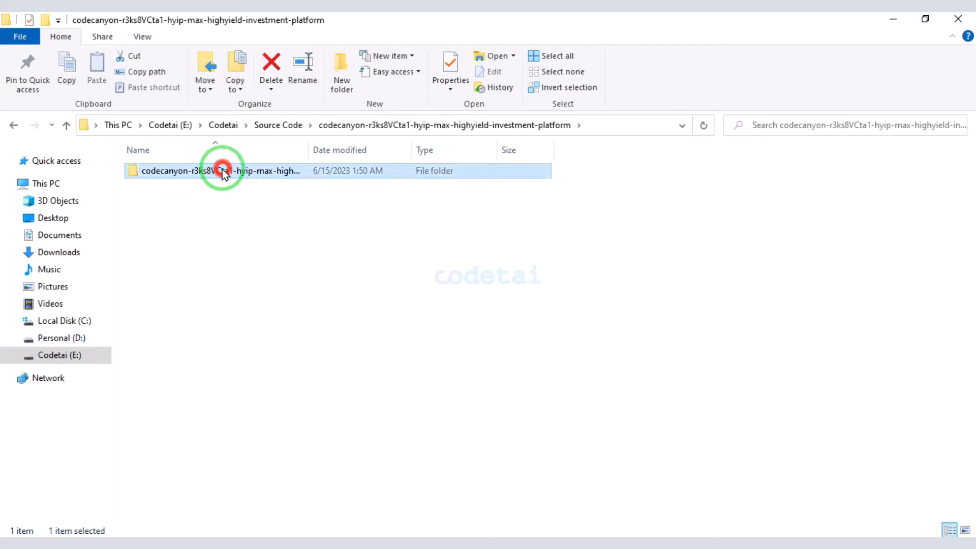
right_click(201, 196)
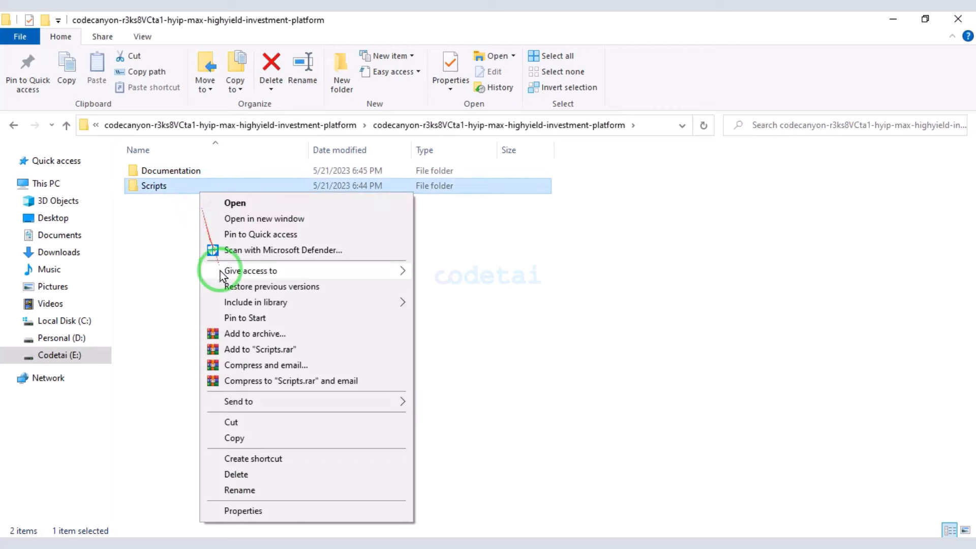
left_click(240, 331)
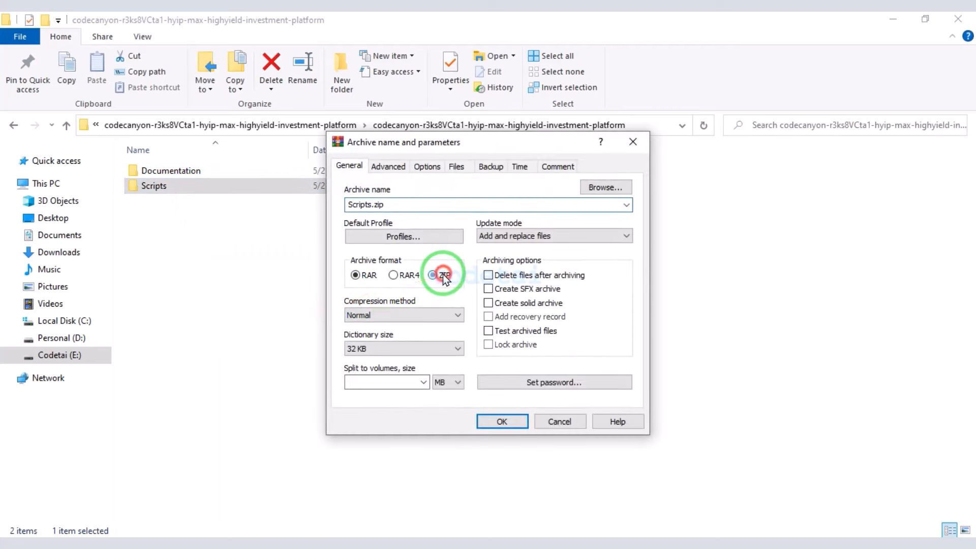
left_click(443, 276)
left_click(492, 422)
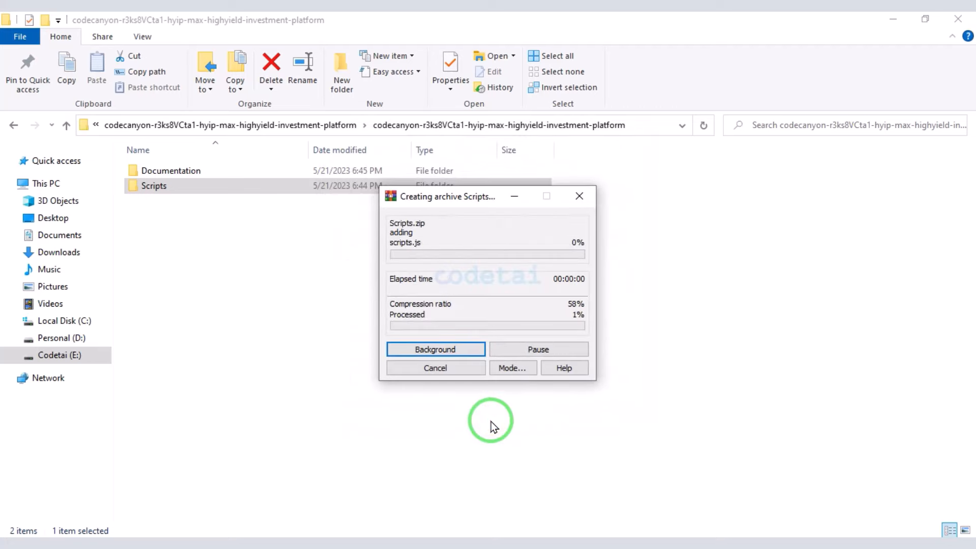
left_click(268, 200)
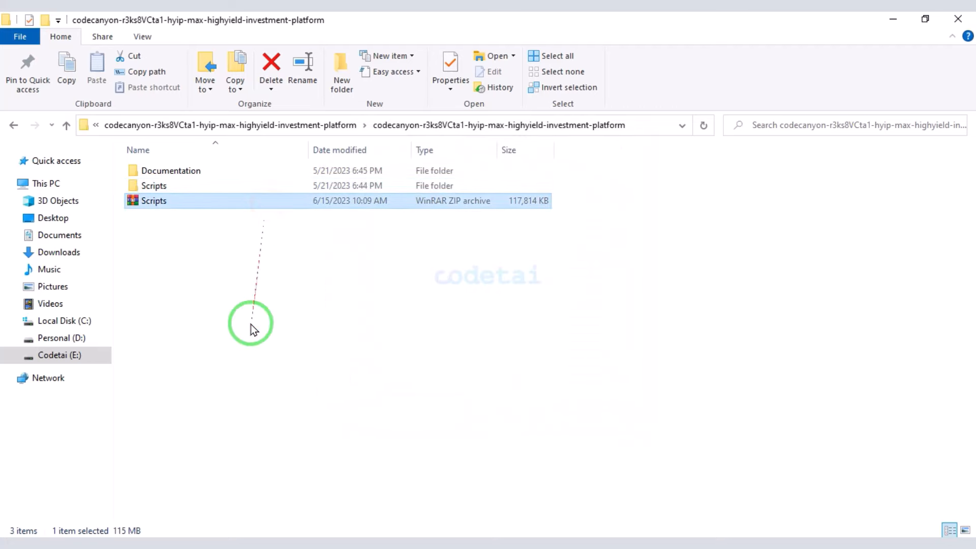
Step: Upload the Scripts.zip archive from the extracted folder into public_html
left_click(186, 545)
left_click(856, 106)
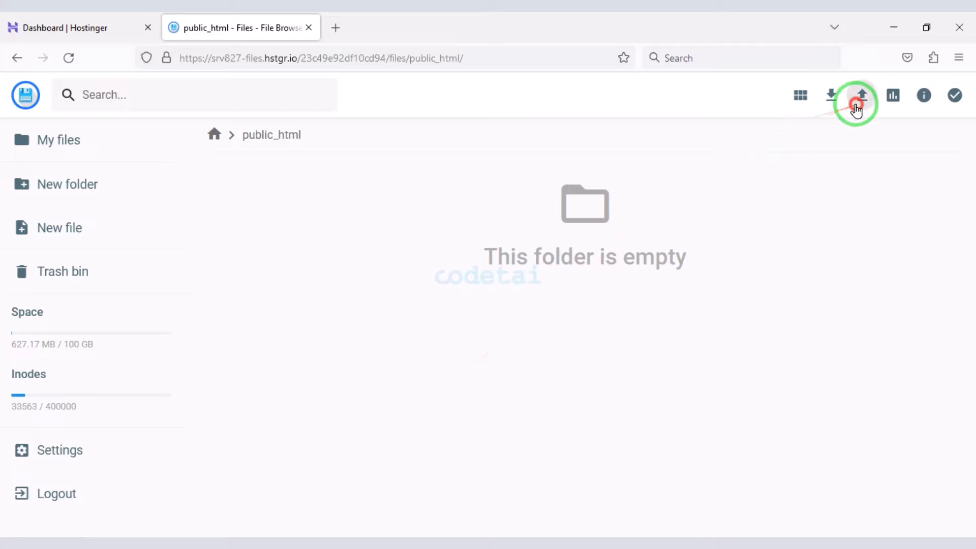
left_click(434, 342)
double_click(194, 118)
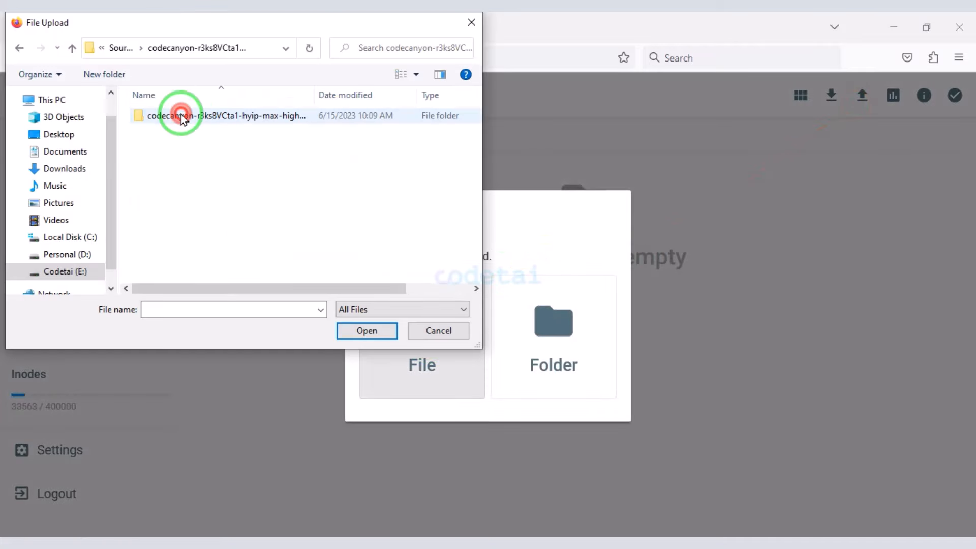
double_click(182, 116)
double_click(192, 144)
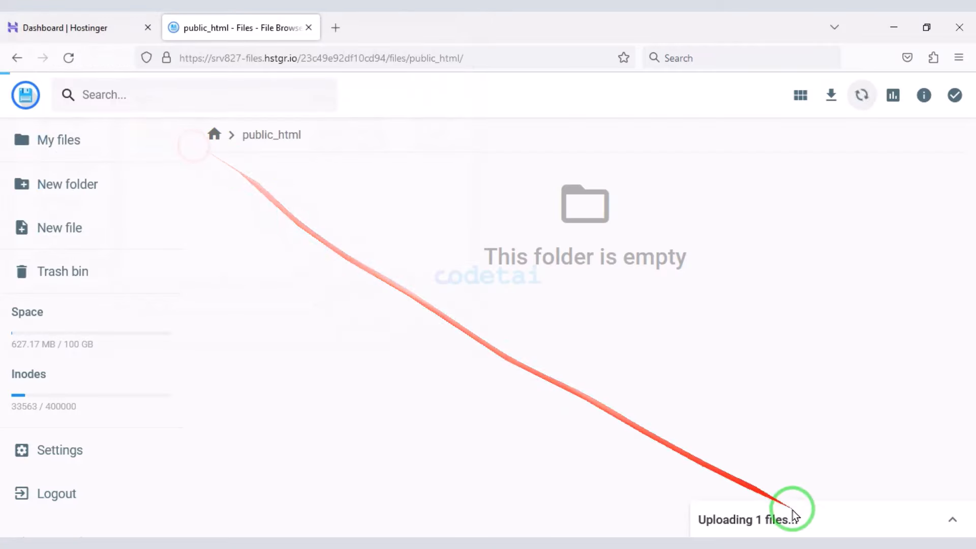
Step: Extract the Scripts.zip archive into a new folder named MyFolder inside public_html
left_click(952, 519)
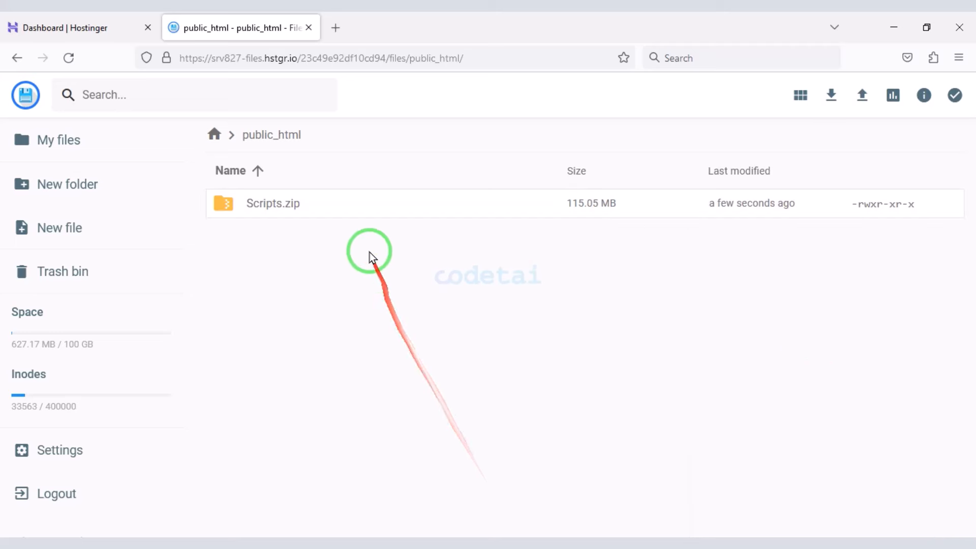
left_click(358, 211)
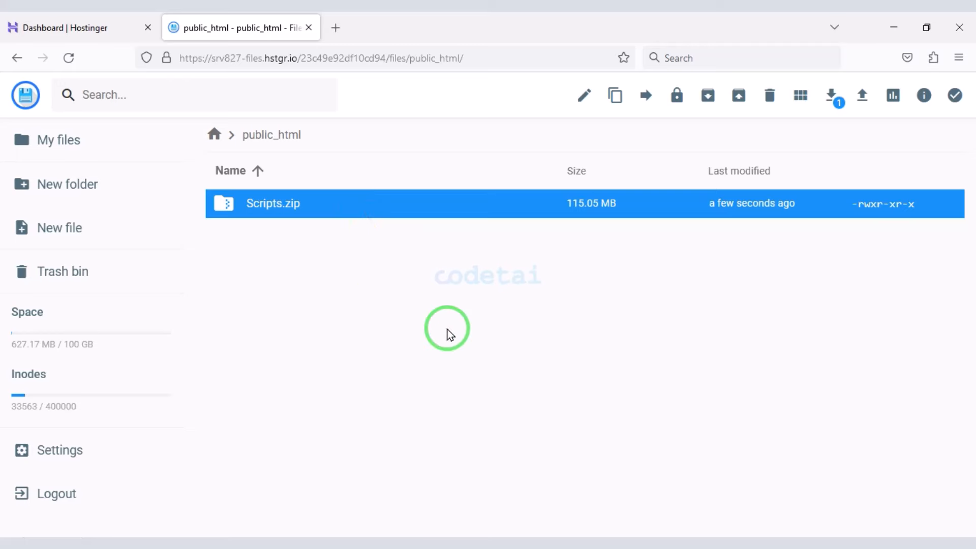
right_click(425, 206)
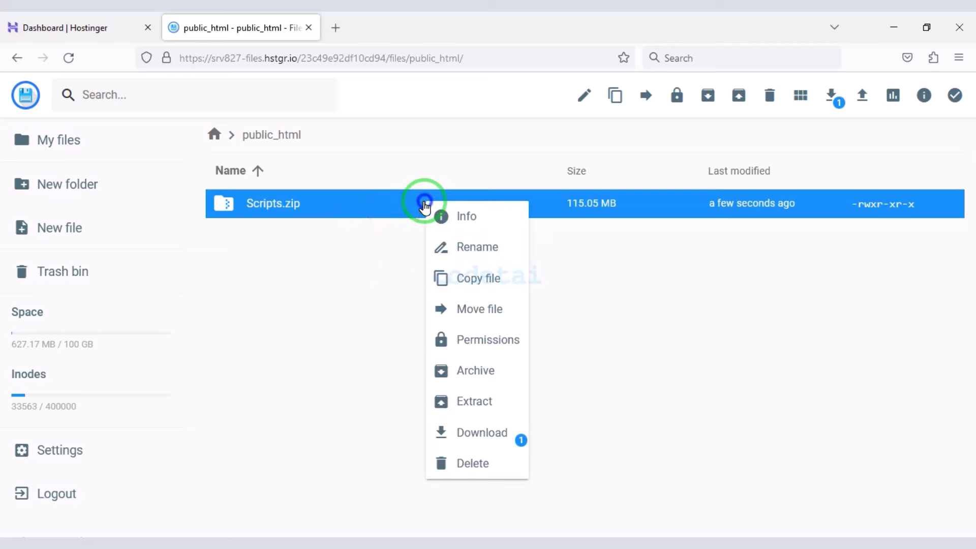
left_click(466, 400)
type("My")
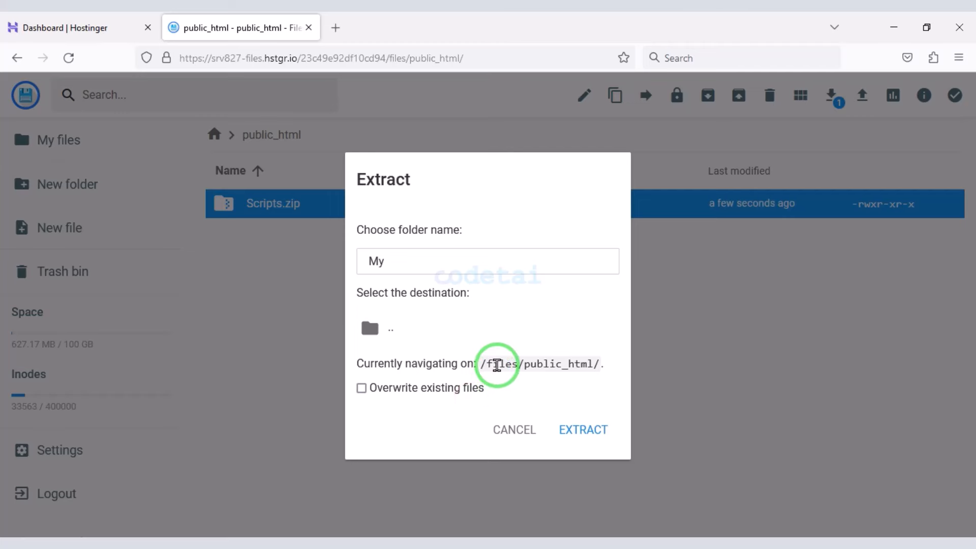
type("Folder")
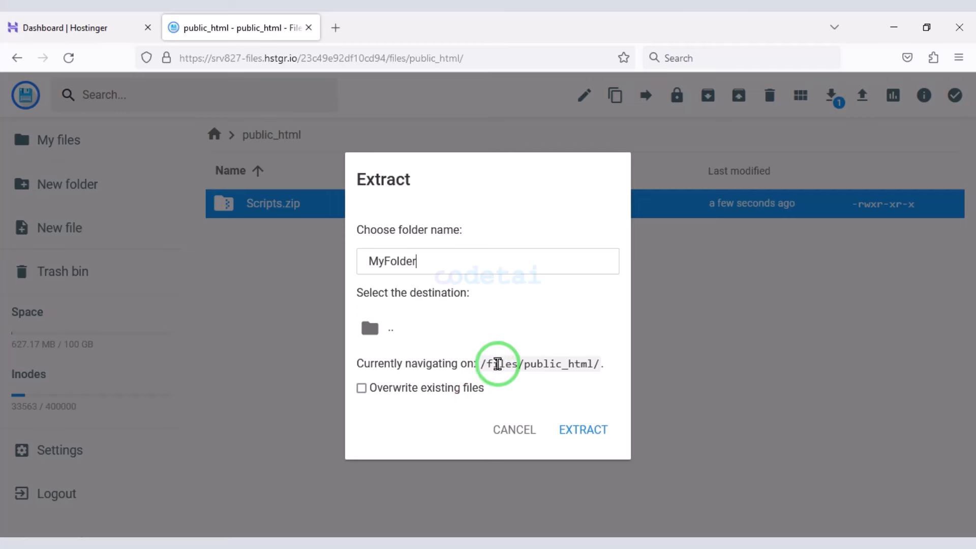
left_click(599, 435)
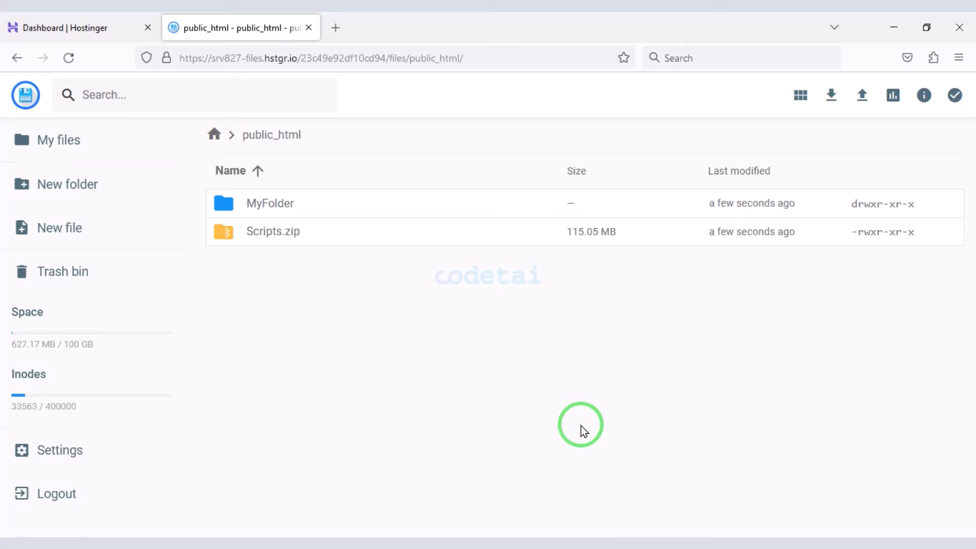
Step: Delete the Scripts.zip archive from public_html
left_click(327, 237)
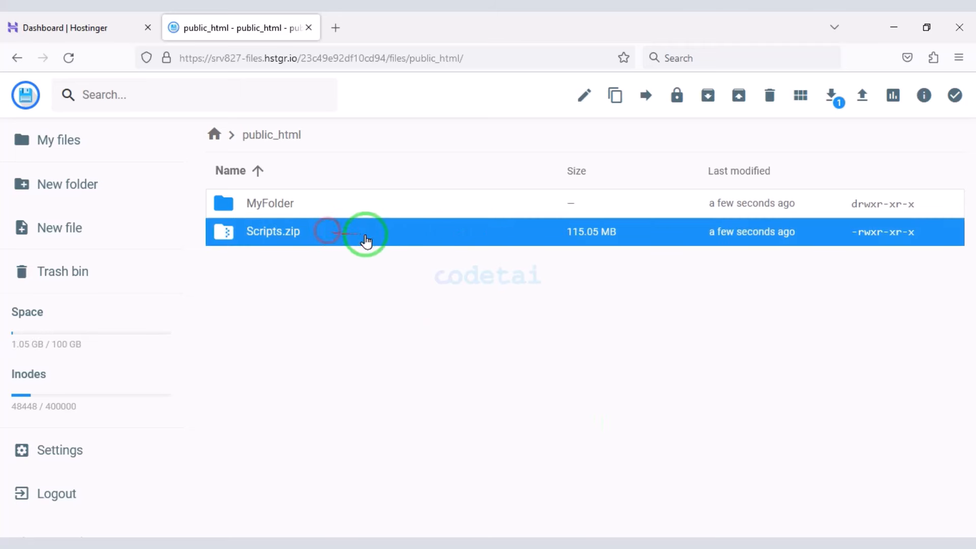
left_click(769, 108)
left_click(593, 334)
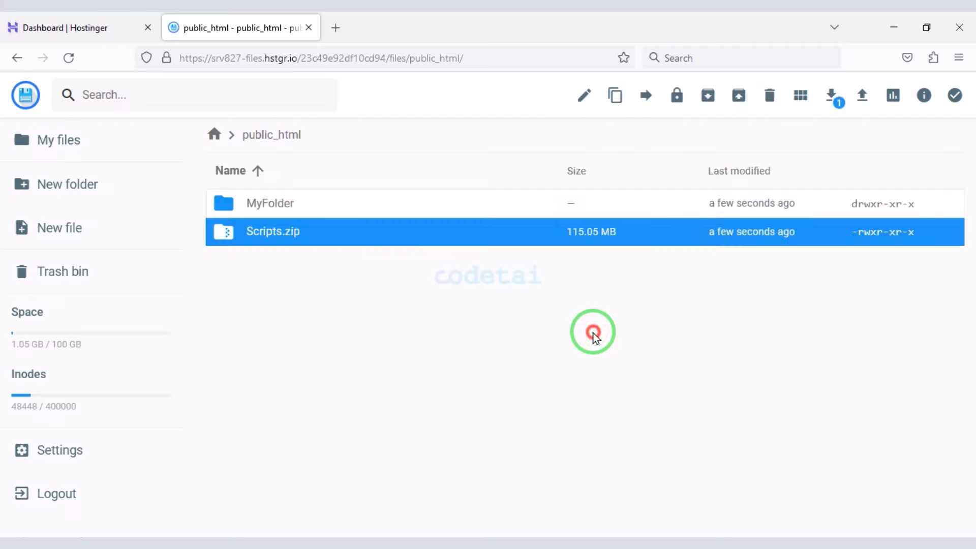
Step: Open MyFolder's Scripts folder, select all its files and folders, and move them into public_html
double_click(309, 206)
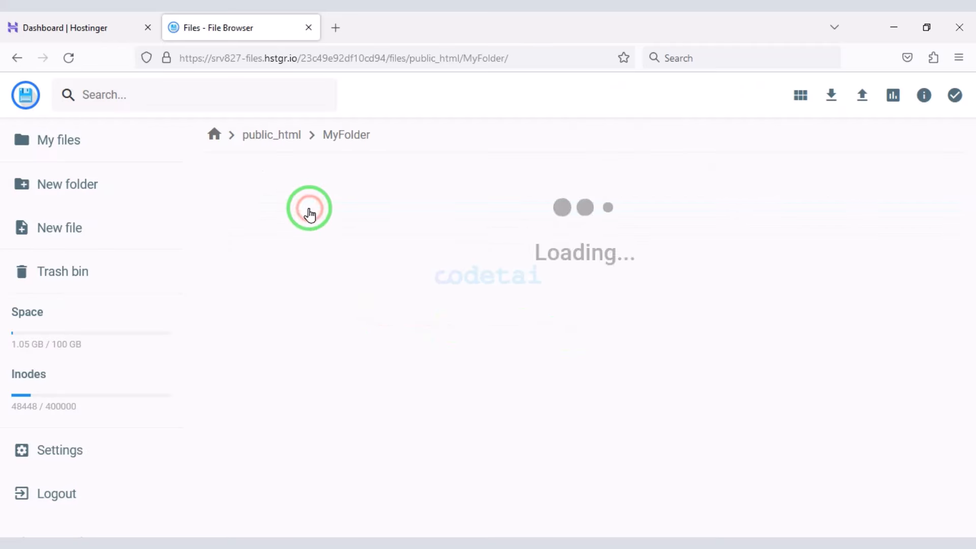
double_click(309, 203)
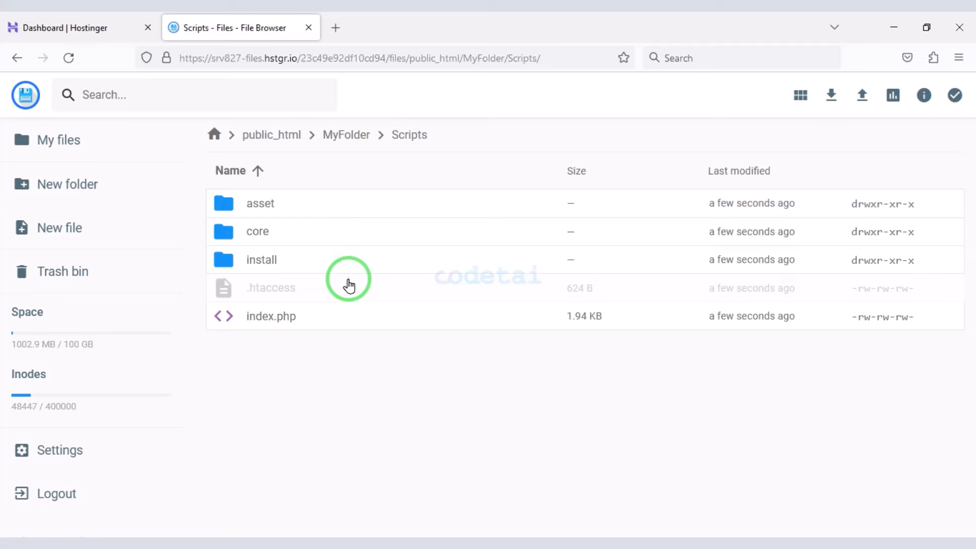
key("ctrl+a")
left_click(698, 95)
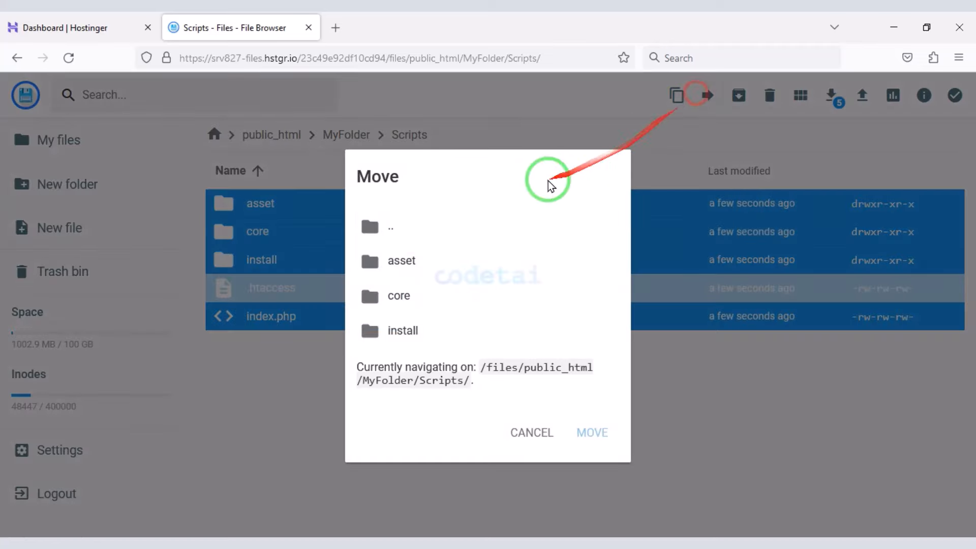
double_click(408, 226)
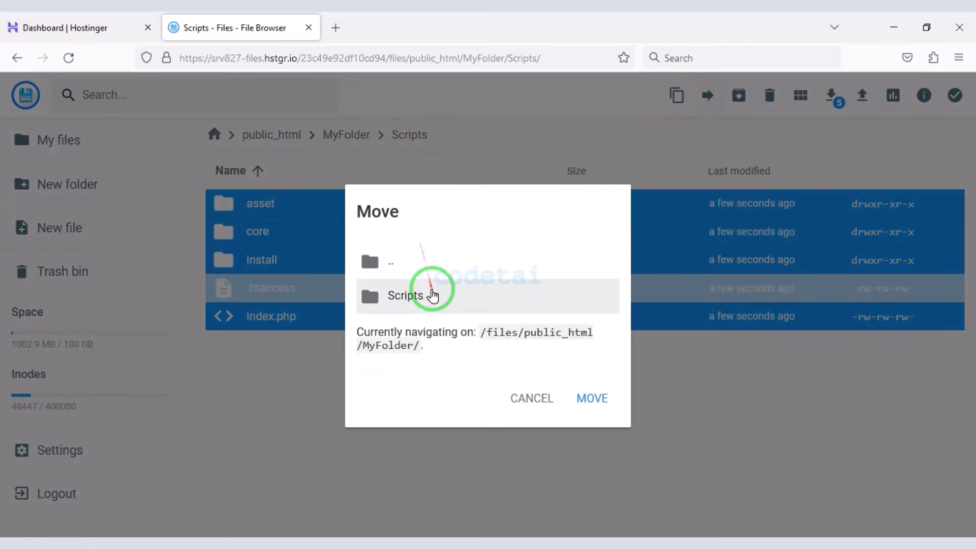
double_click(432, 268)
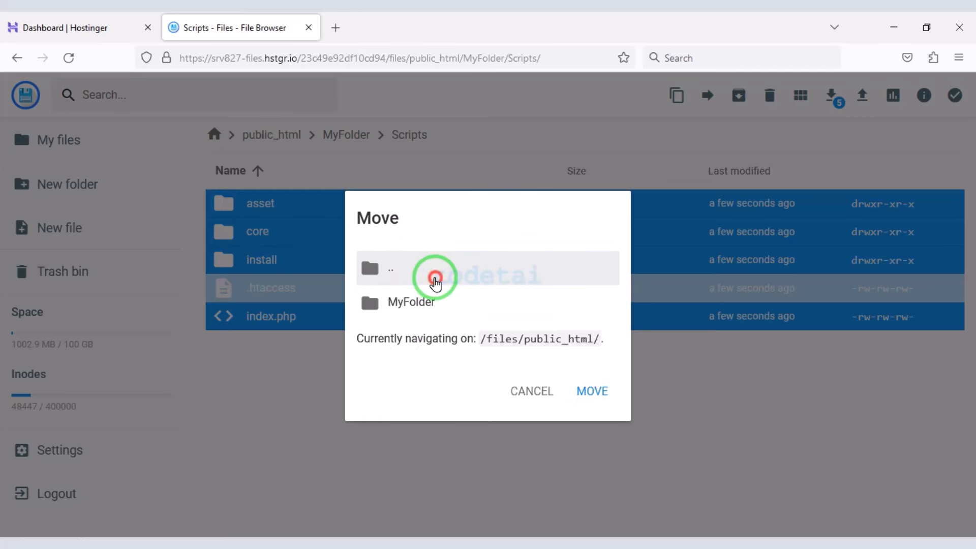
double_click(435, 282)
left_click(441, 305)
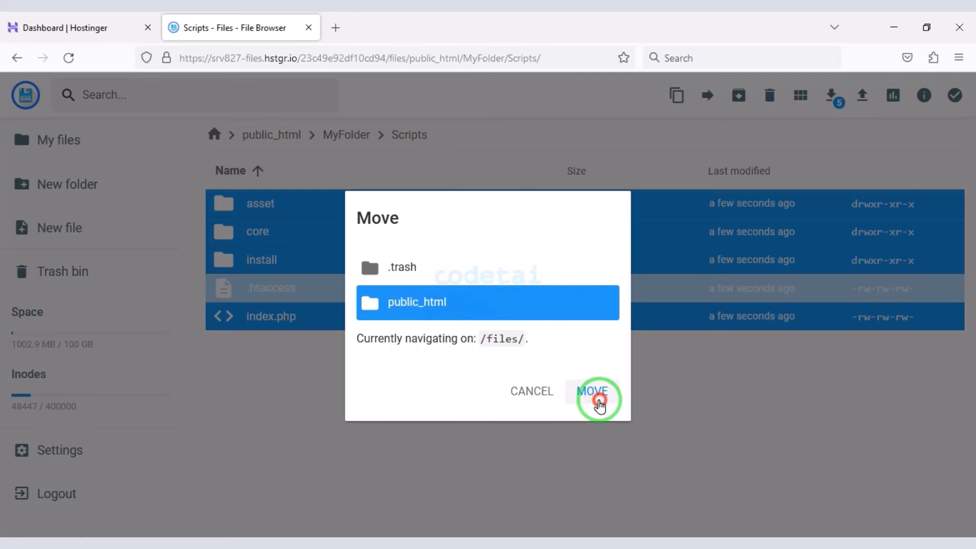
left_click(593, 392)
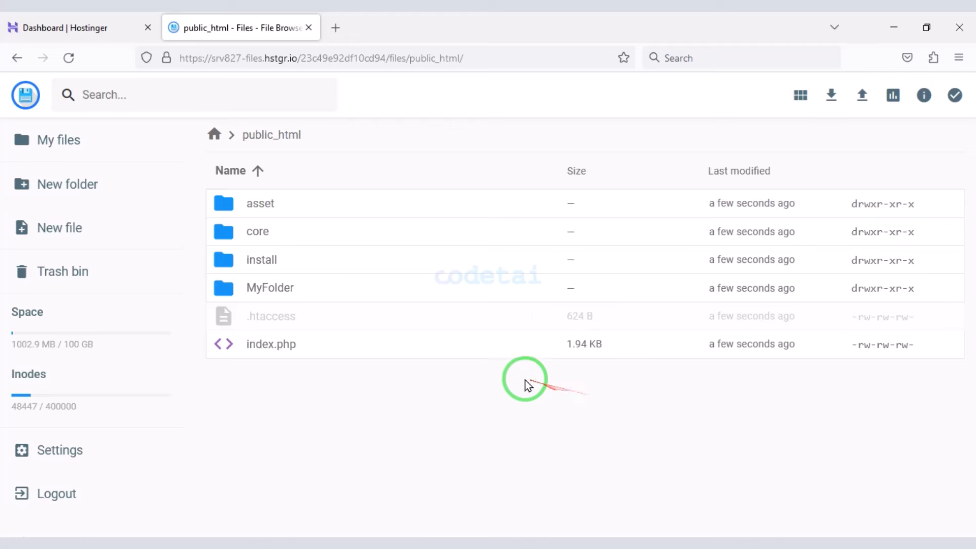
Step: Delete the now-empty MyFolder folder immediately, skipping the trash bin
left_click(370, 287)
left_click(769, 95)
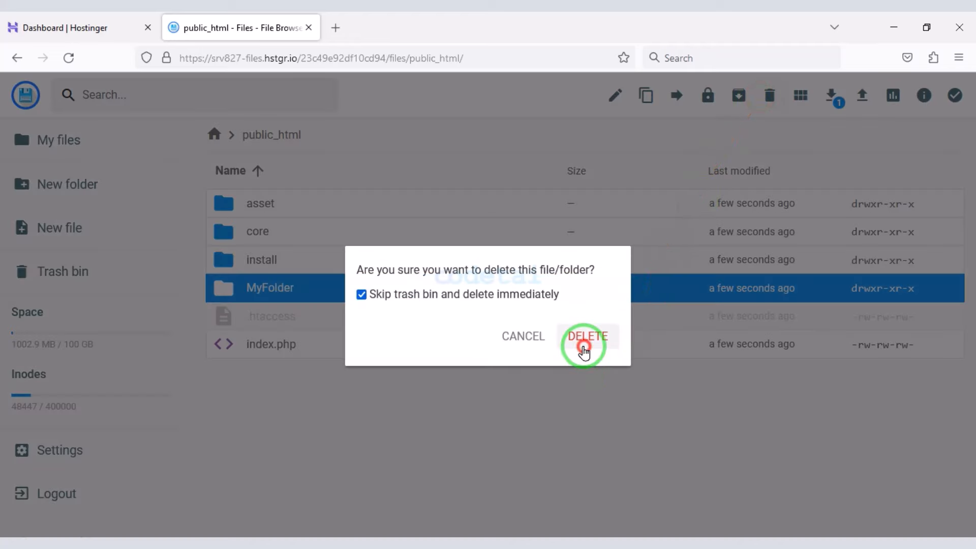
left_click(584, 338)
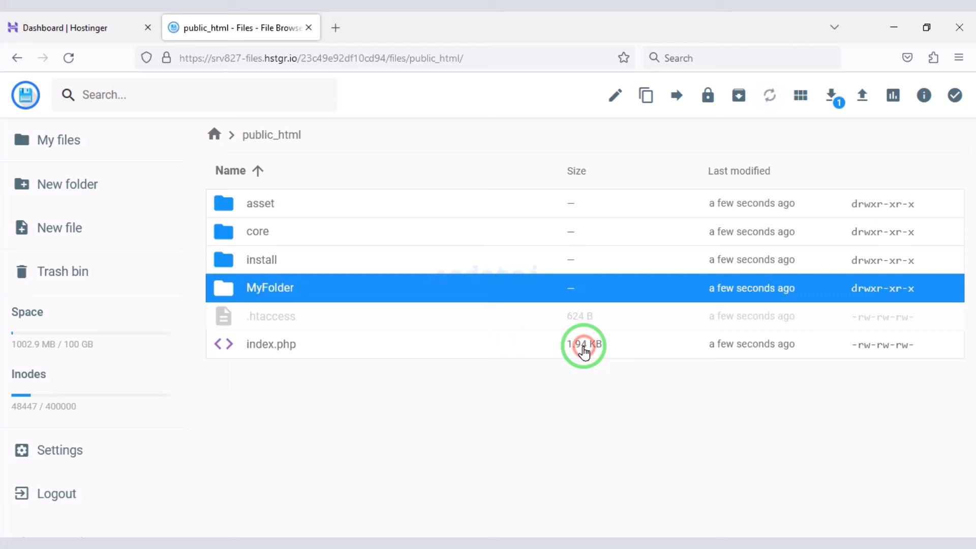
Step: Open a new browser tab and visit the codetai.xyz website
left_click(335, 28)
type("co")
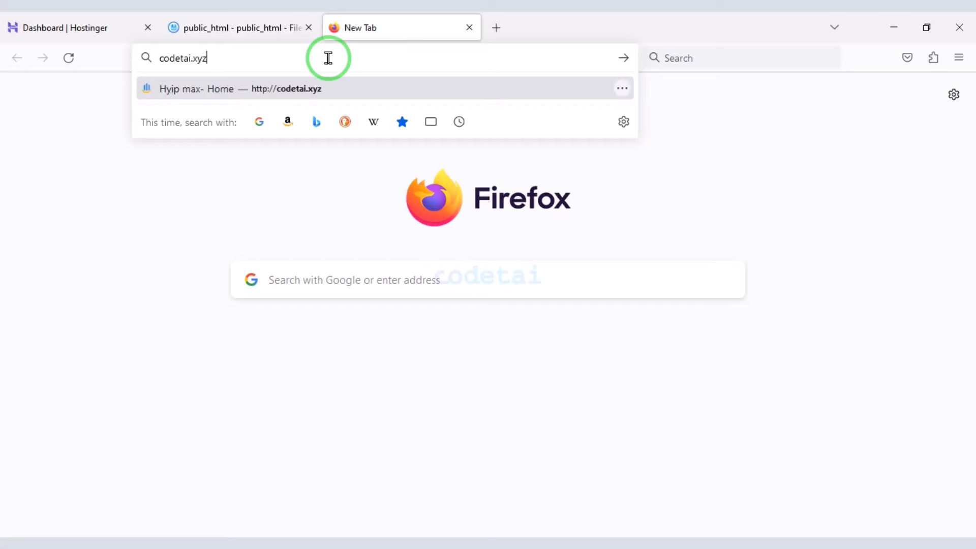
type("detai.xyz")
key("Return")
Step: Open the script installer at codetai.xyz/install
left_click(338, 57)
left_click(344, 59)
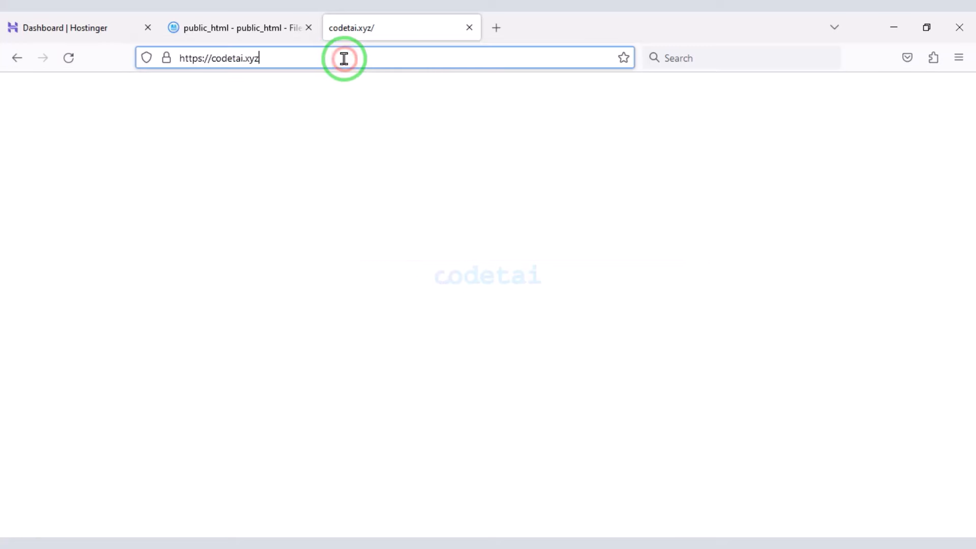
type("/inst")
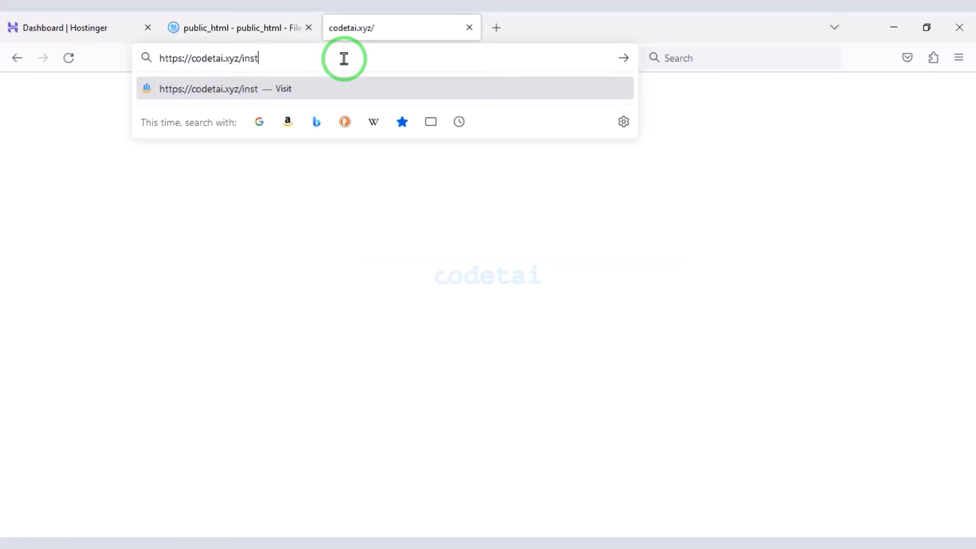
type("all")
key("Return")
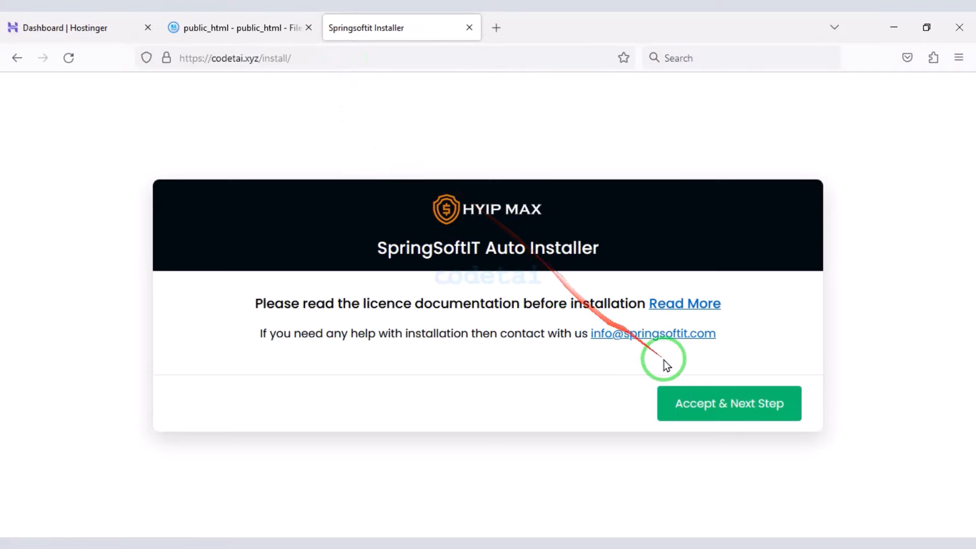
Step: Accept the licence and continue past the server requirements page to the file permission check
left_click(697, 404)
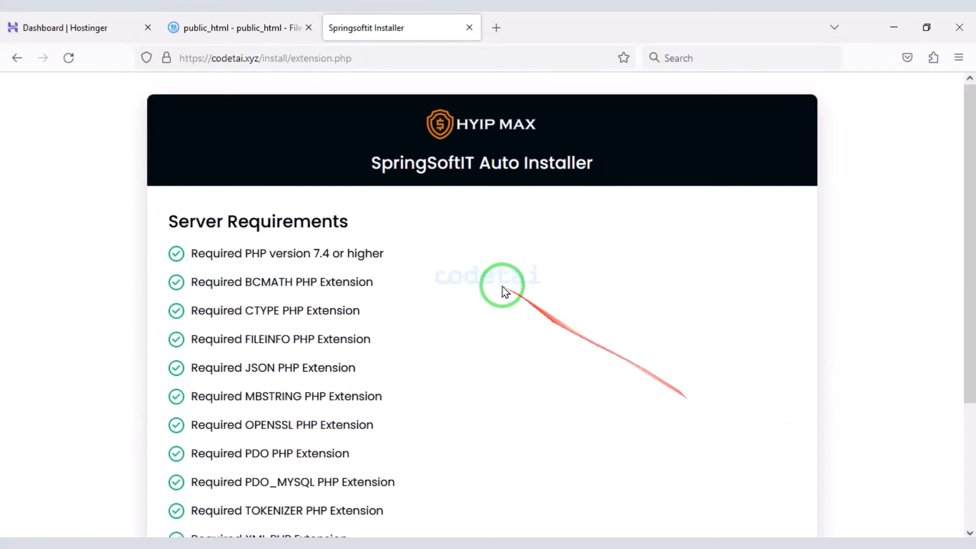
scroll(501, 289, "down", 3)
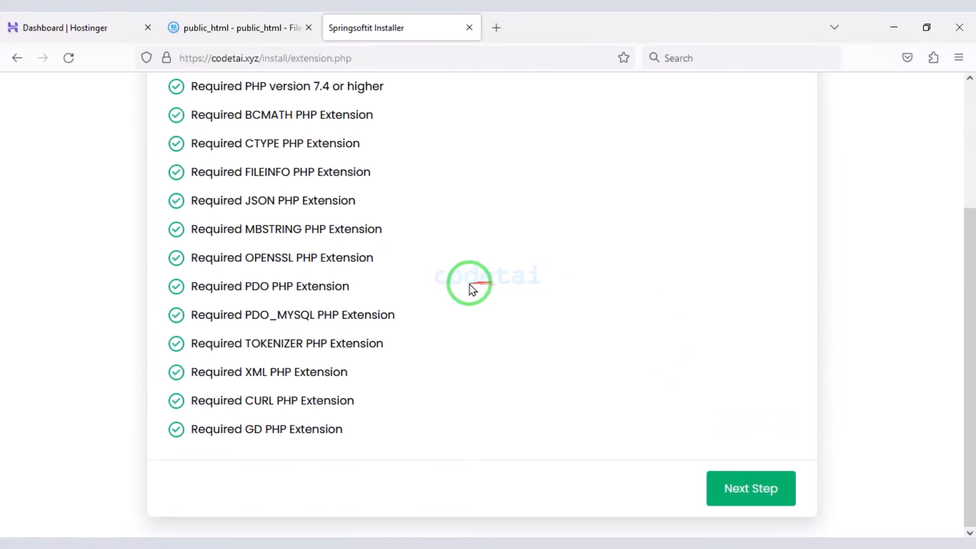
left_click(743, 493)
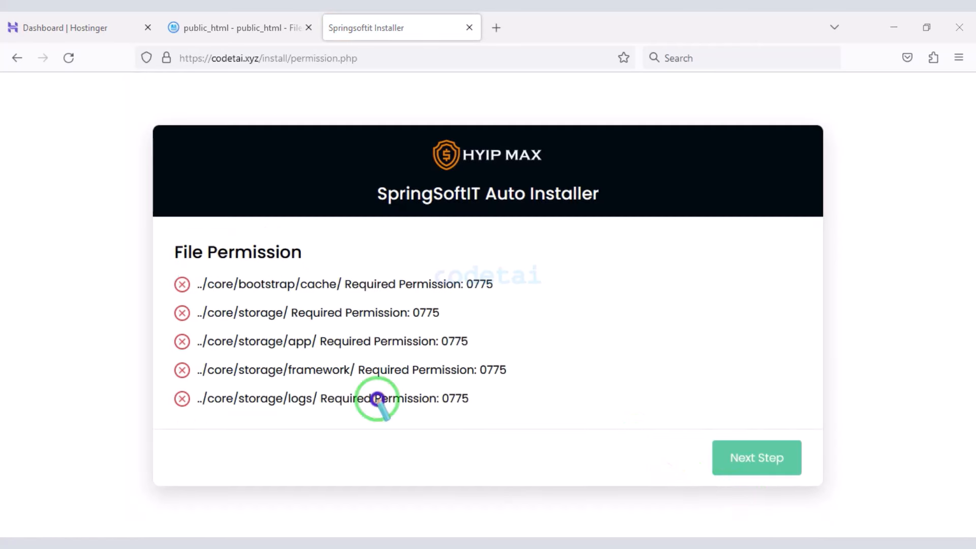
Step: In the file manager, give the core/bootstrap/cache folder 777 permissions by adding group and others write access
mouse_move(158, 234)
left_mouse_down()
mouse_move(398, 401)
mouse_move(516, 408)
left_mouse_up()
left_click(266, 36)
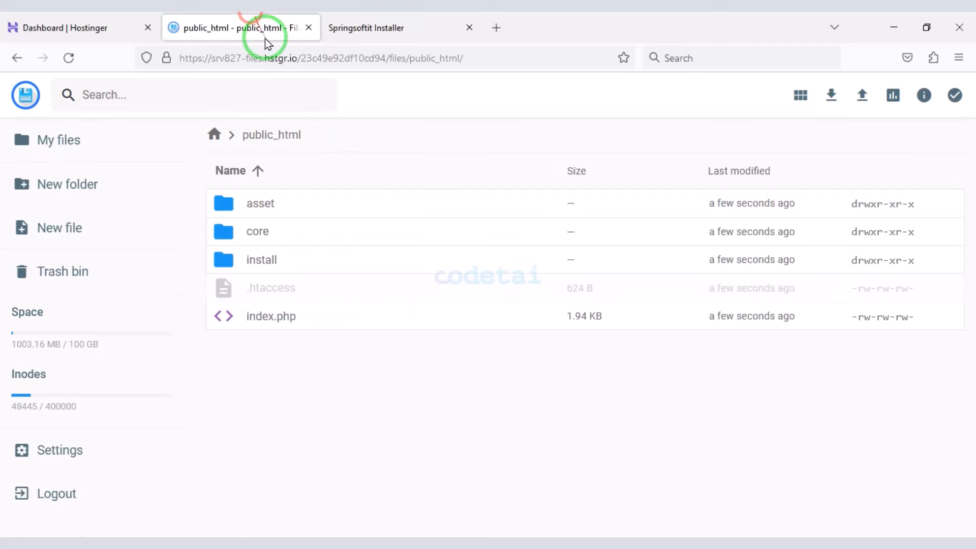
double_click(359, 229)
double_click(318, 233)
right_click(305, 203)
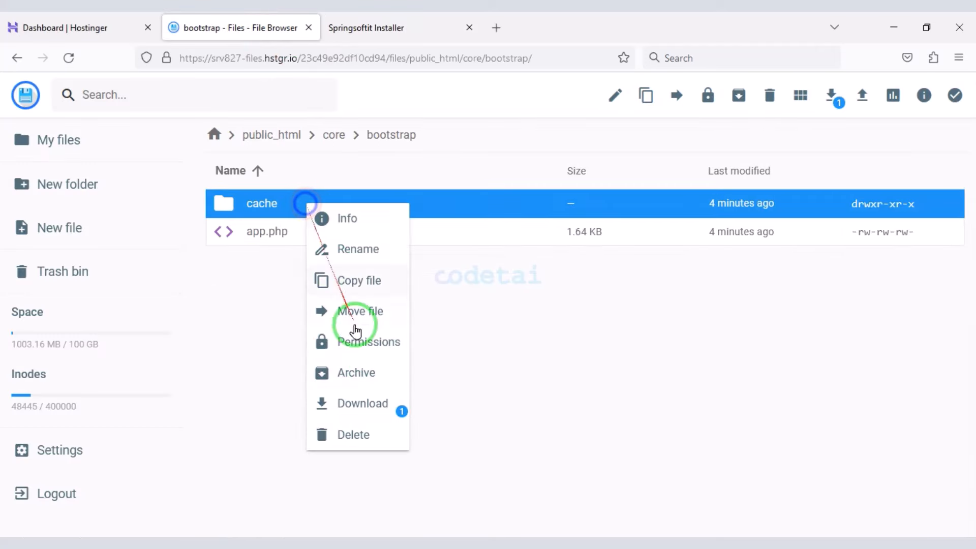
left_click(325, 340)
left_click(485, 275)
left_click(485, 248)
left_click(586, 455)
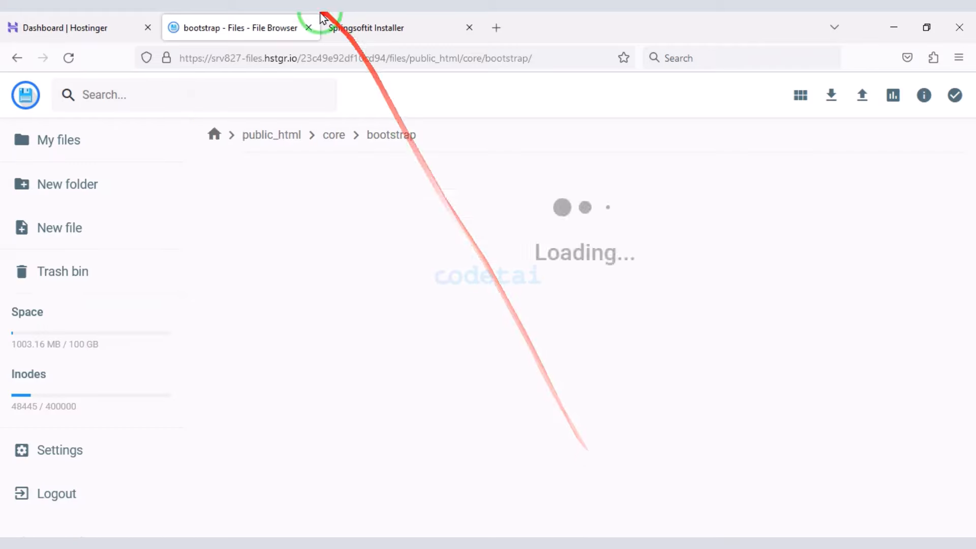
Step: Set the core/storage folder's permissions to 777
left_click(330, 135)
right_click(338, 375)
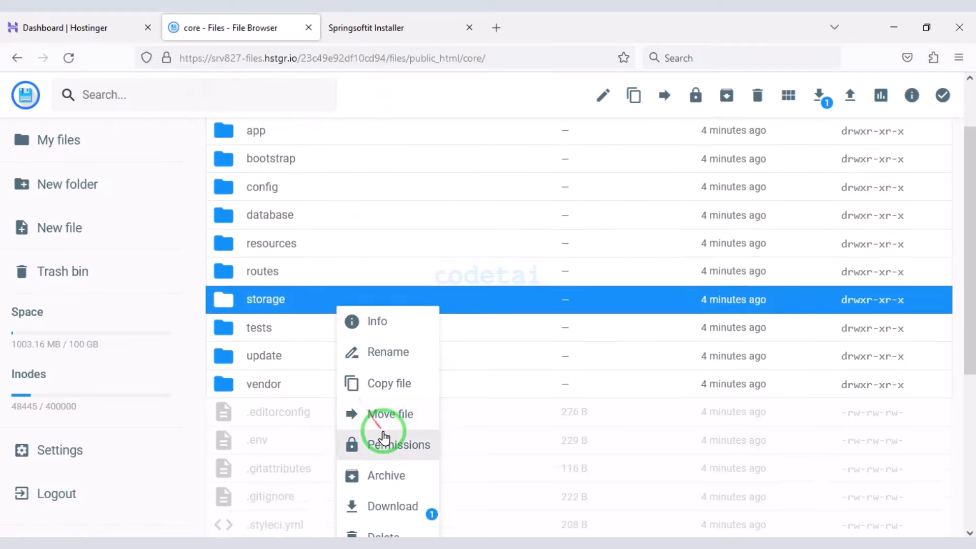
left_click(383, 444)
left_click(480, 275)
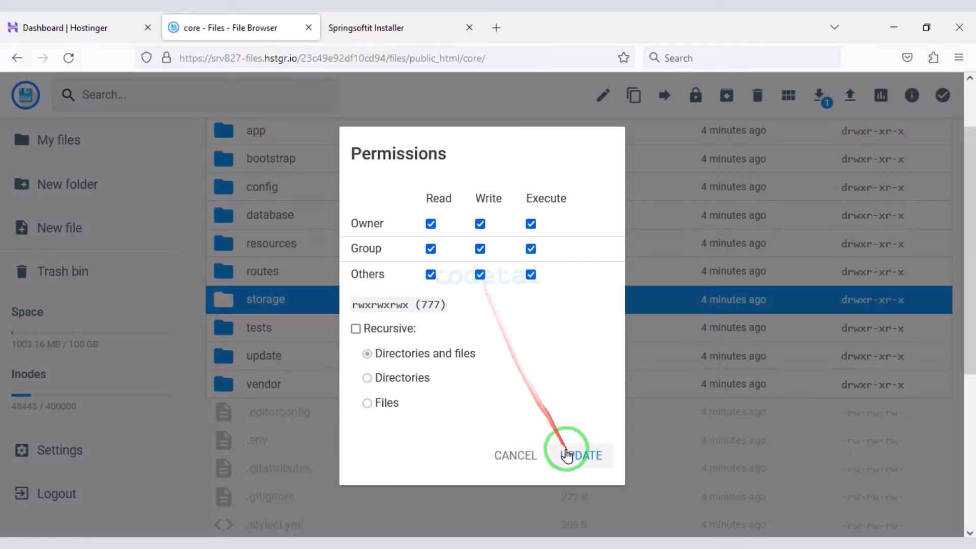
left_click(568, 454)
Step: Open the storage folder and set the app folder's permissions to 777
double_click(344, 376)
right_click(295, 204)
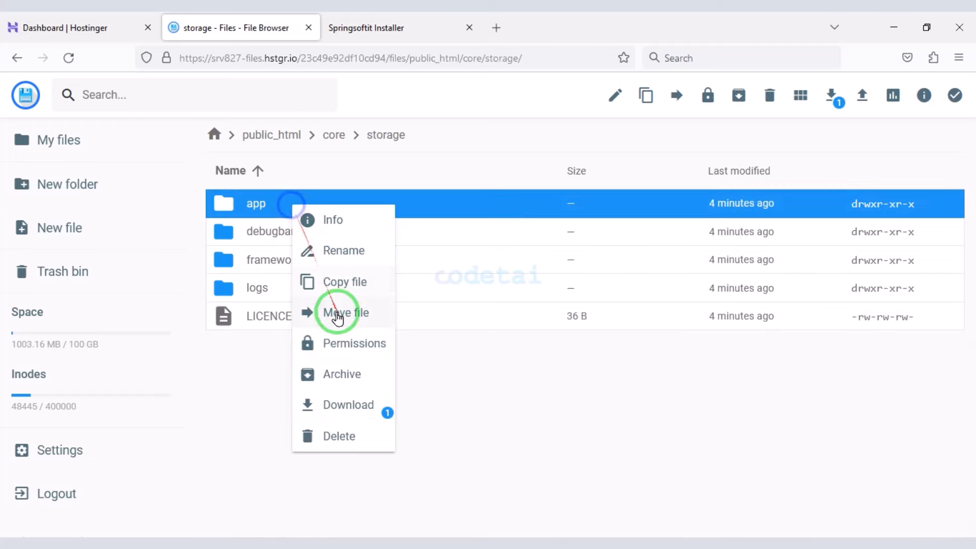
left_click(353, 342)
left_click(486, 250)
left_click(587, 456)
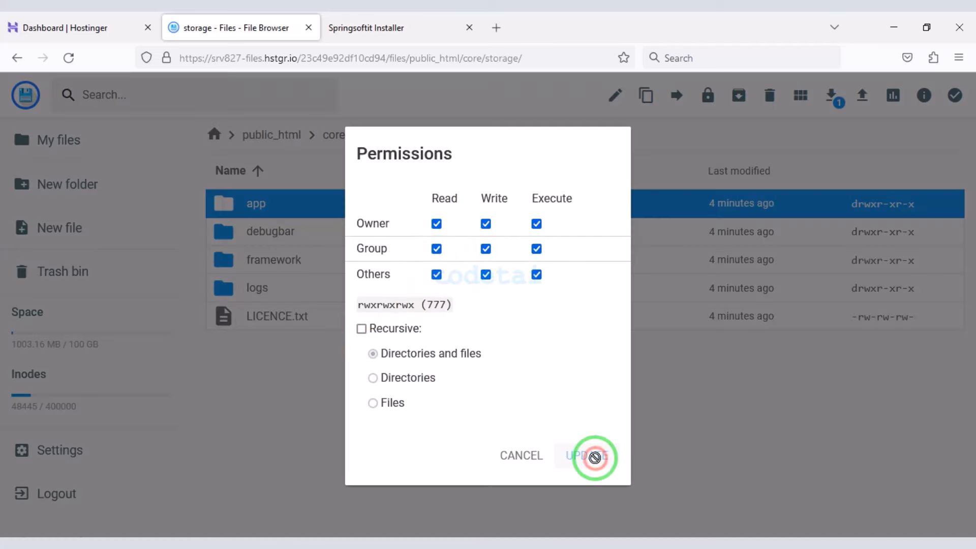
Step: Set the storage/framework folder's permissions to 777 by adding group write access
right_click(327, 258)
left_click(415, 395)
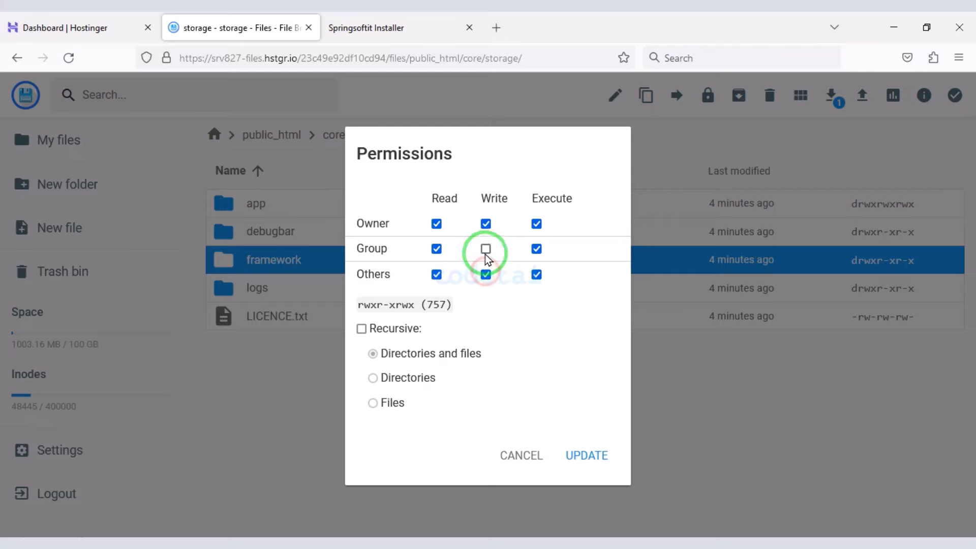
left_click(486, 249)
left_click(586, 456)
Step: Set the storage/logs folder's permissions to 777 by adding group and others write access
right_click(291, 289)
left_click(375, 428)
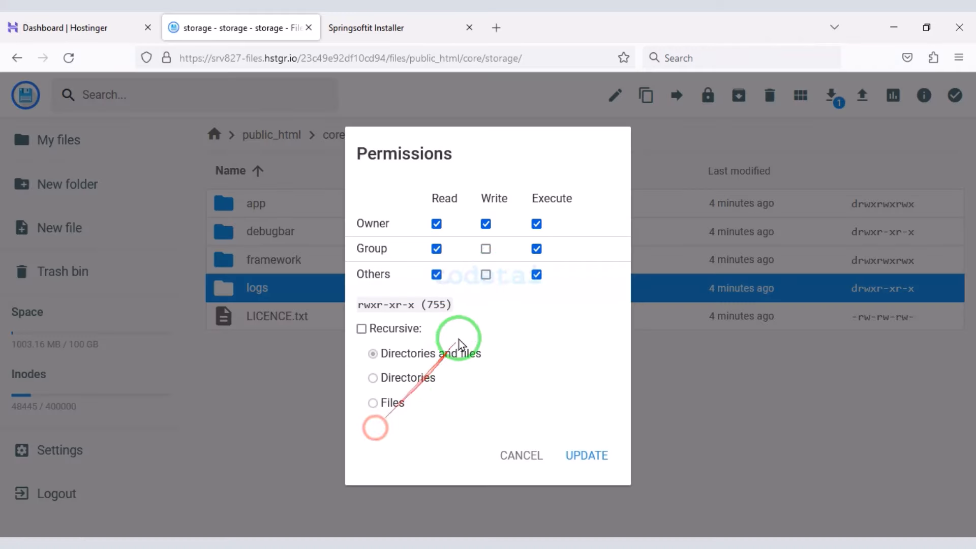
left_click(485, 275)
left_click(486, 249)
left_click(586, 457)
Step: Switch back to the installer tab and reload the File Permission page
left_click(373, 23)
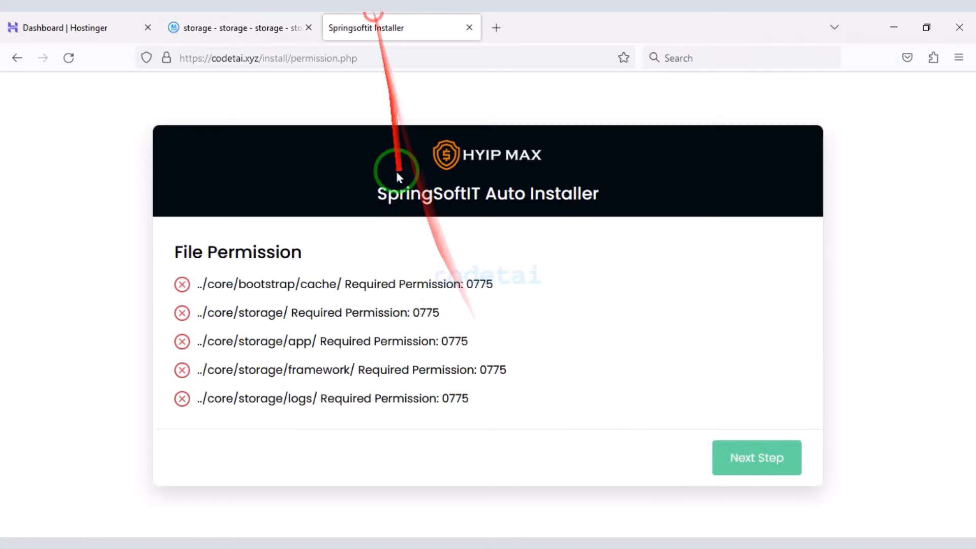
left_click(69, 57)
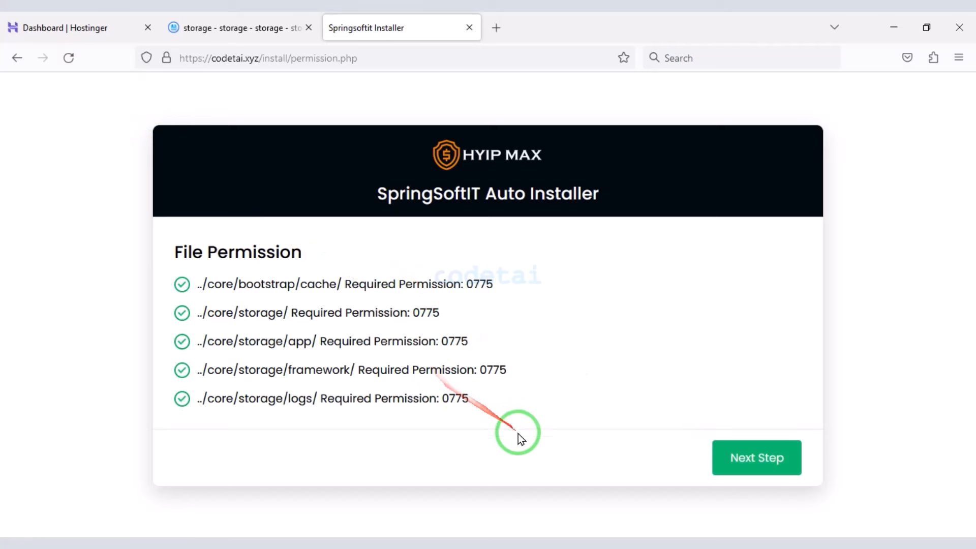
left_click(774, 460)
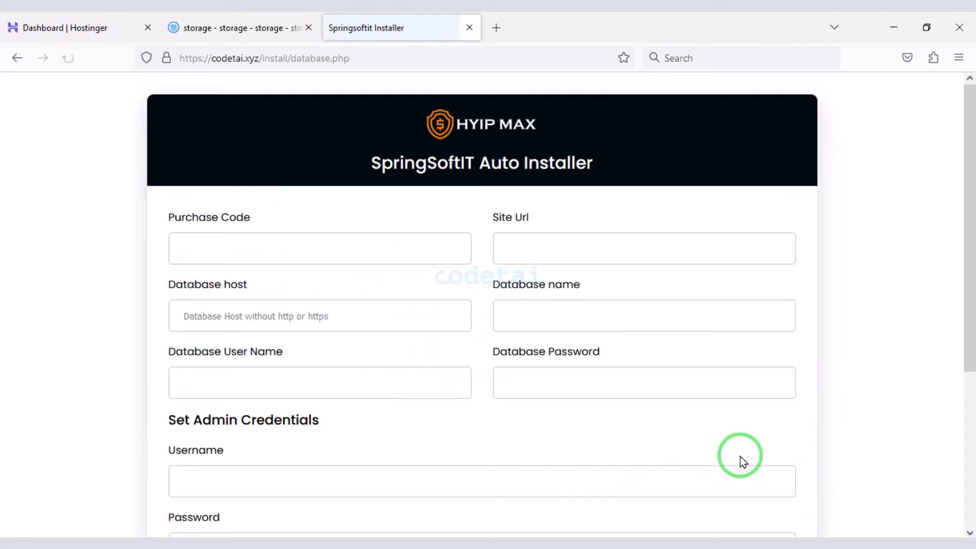
scroll(583, 411, "down", 2)
scroll(583, 412, "up", 2)
left_click_drag(259, 58, 135, 54)
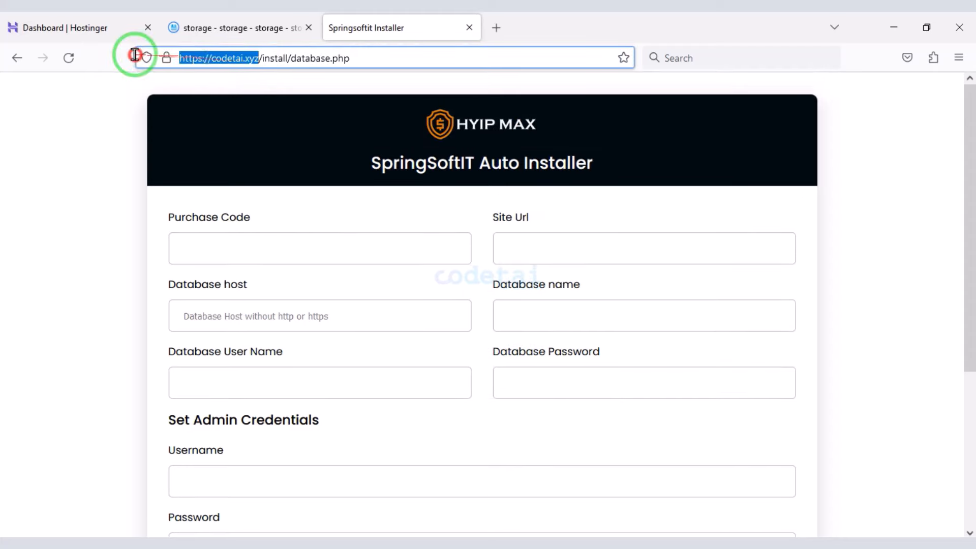
right_click(186, 59)
left_click(238, 136)
right_click(551, 246)
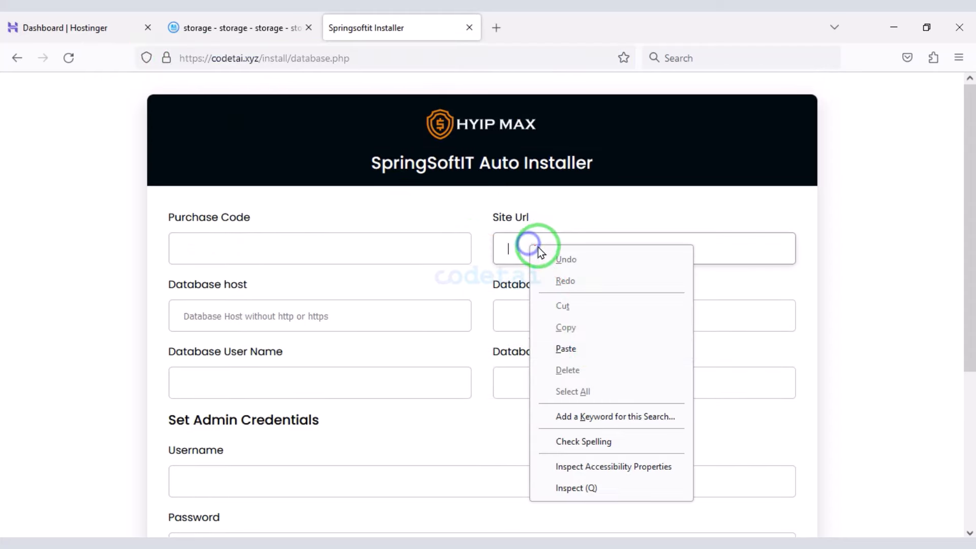
left_click(588, 350)
Step: Copy the item purchase code from the Envato license certificate PDF and paste it into the installer's Purchase Code field
mouse_move(155, 204)
left_mouse_down()
mouse_move(244, 243)
mouse_move(480, 280)
left_mouse_up()
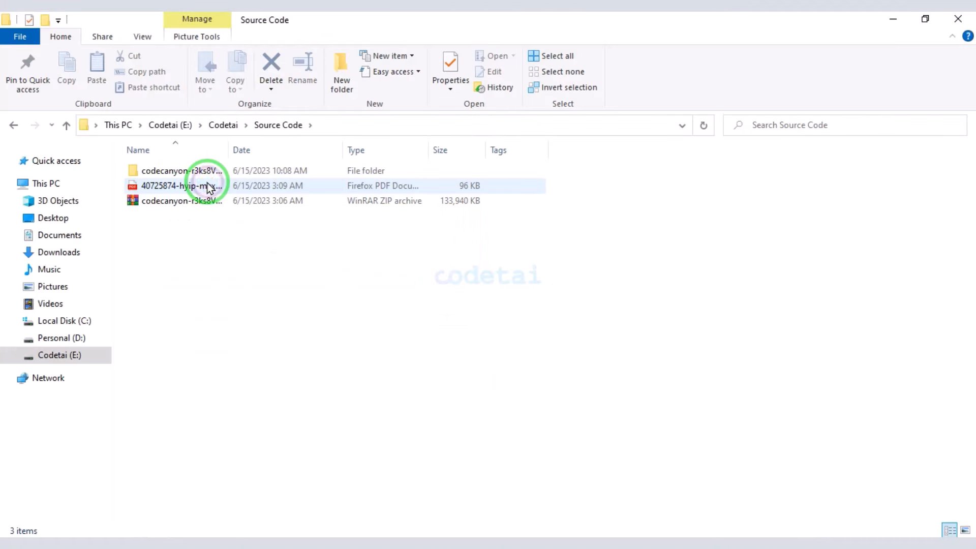
double_click(203, 183)
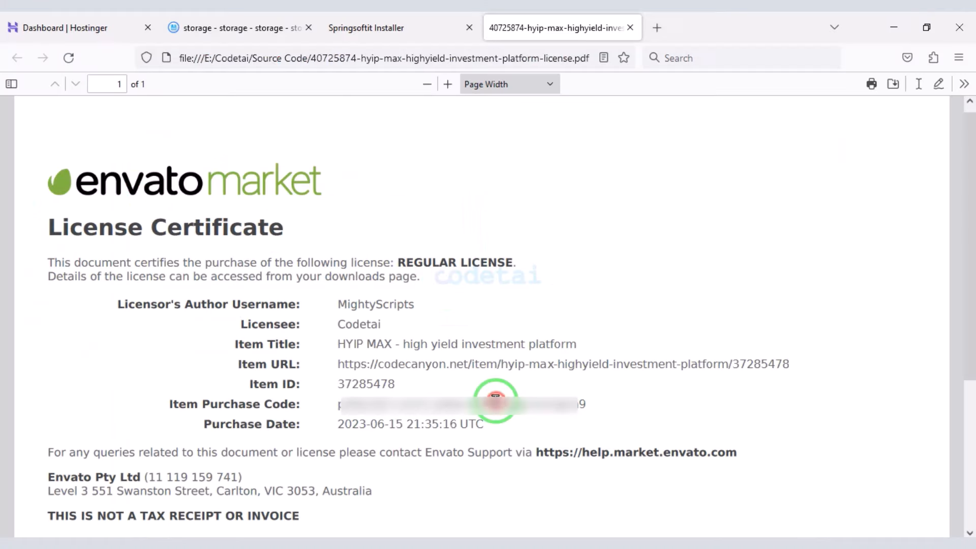
triple_click(495, 399)
right_click(496, 399)
left_click(517, 229)
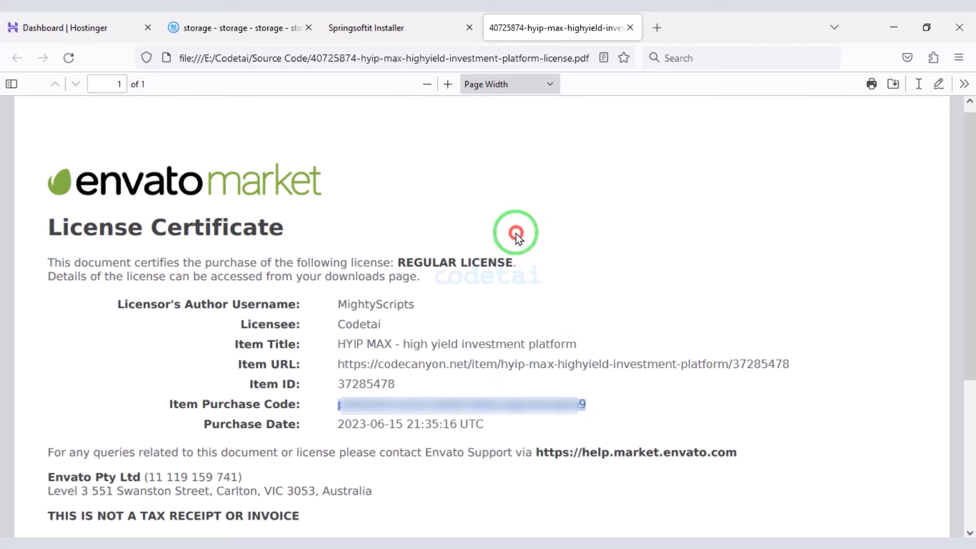
left_click(421, 21)
left_click(341, 245)
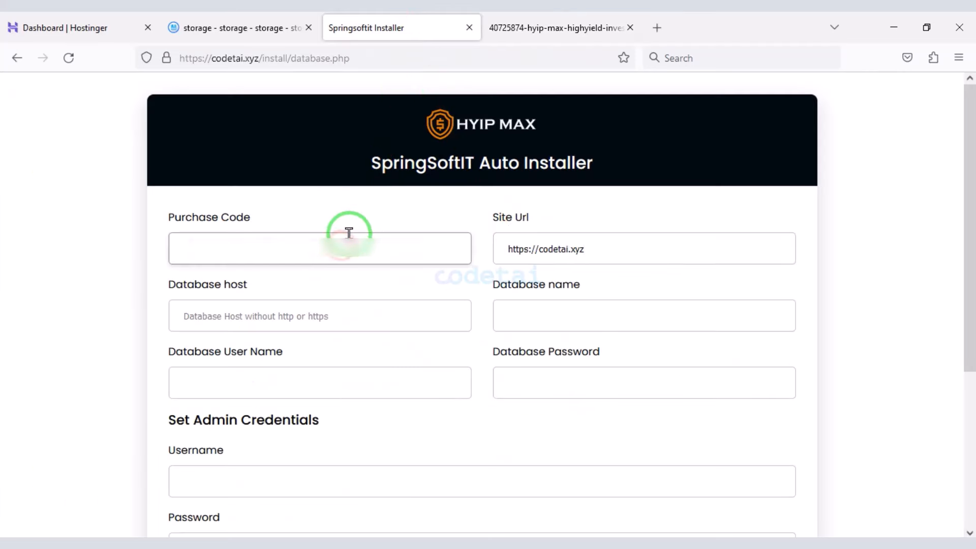
key("ctrl+v")
Step: Open Hostinger's MySQL database management and enter database name codetai and username usercodetai
left_click(893, 263)
mouse_move(155, 80)
left_mouse_down()
mouse_move(767, 444)
mouse_move(812, 448)
left_mouse_up()
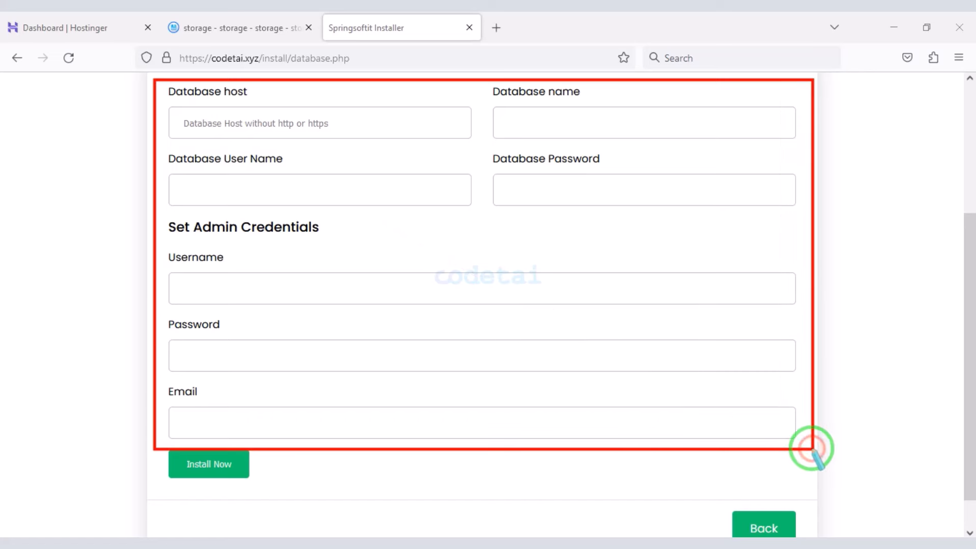
left_click(360, 273)
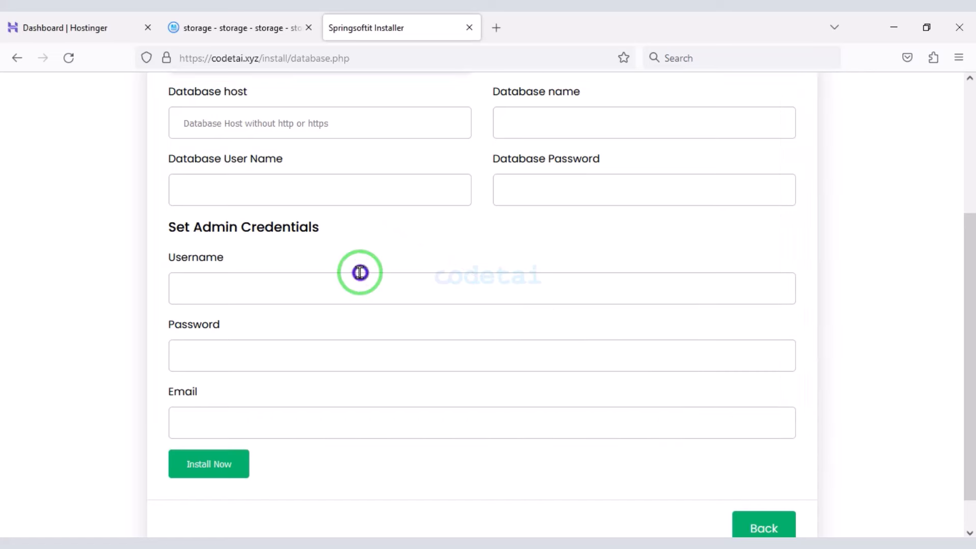
left_click(12, 25)
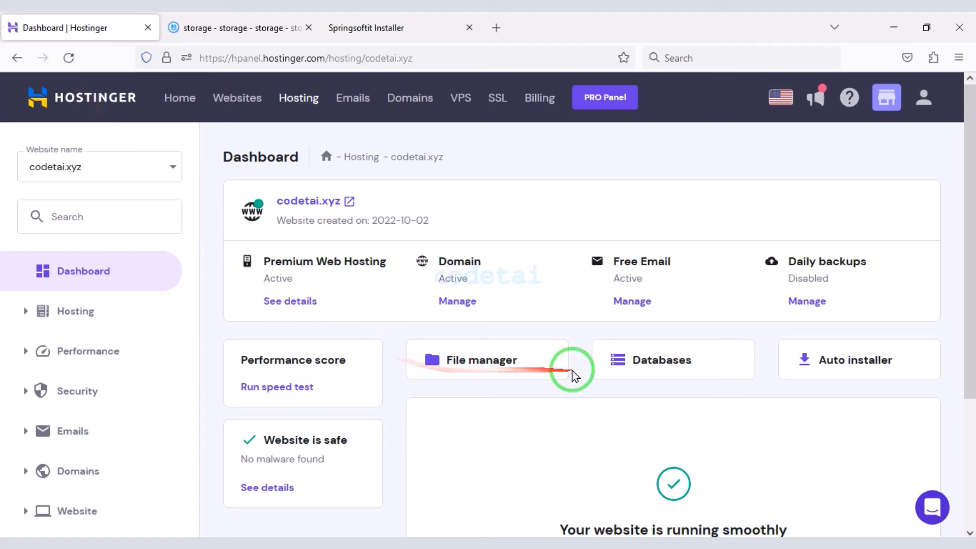
left_click(626, 385)
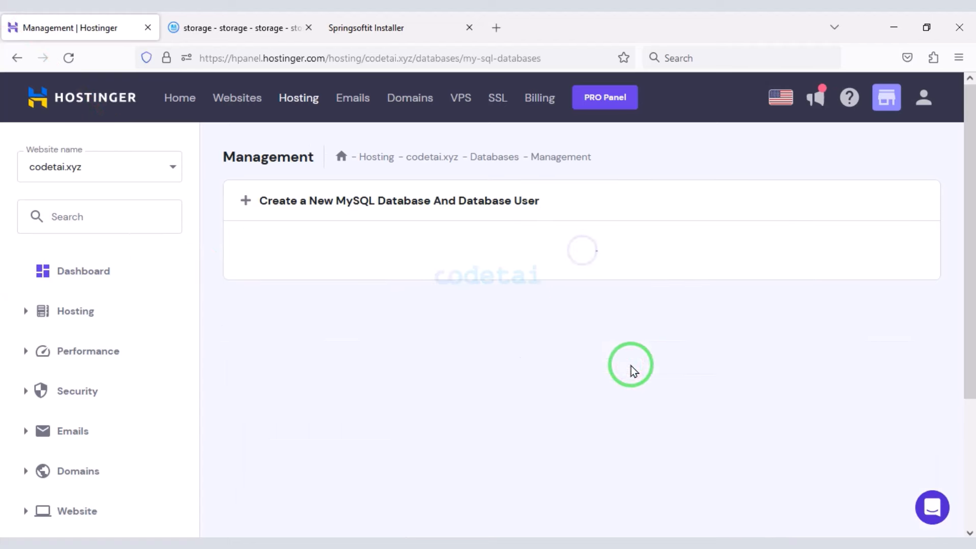
left_click(581, 245)
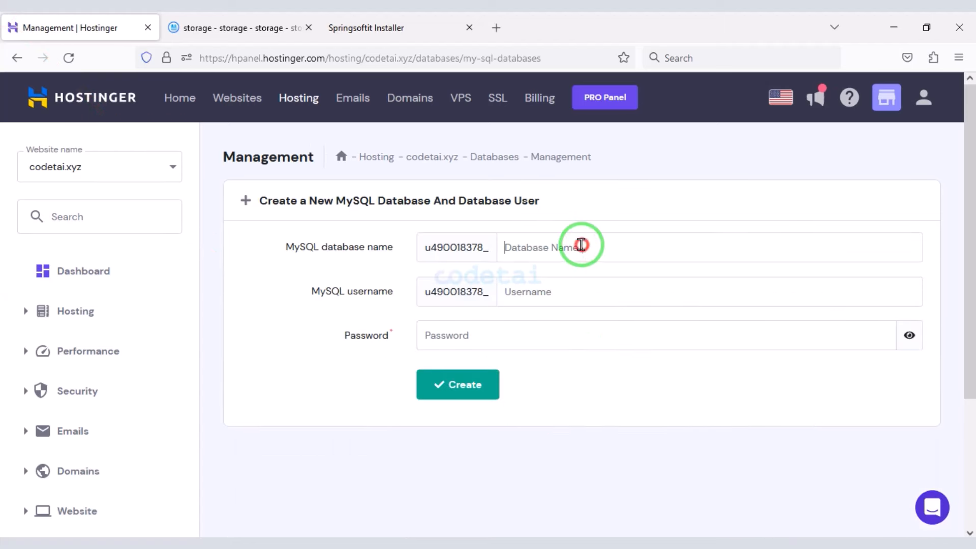
left_click(572, 279)
type("usercodetai")
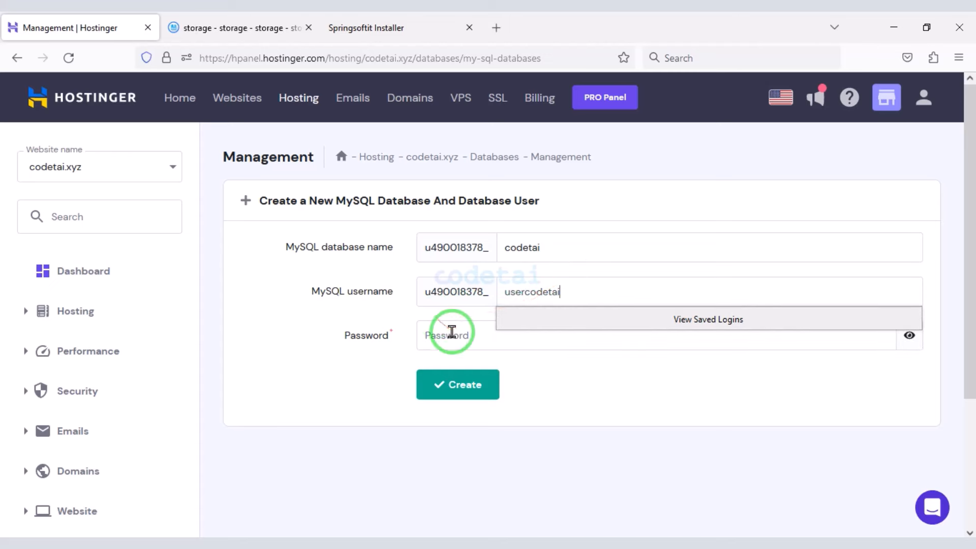
Step: Generate a database password, copy it, and create the new MySQL database and user
left_click(452, 332)
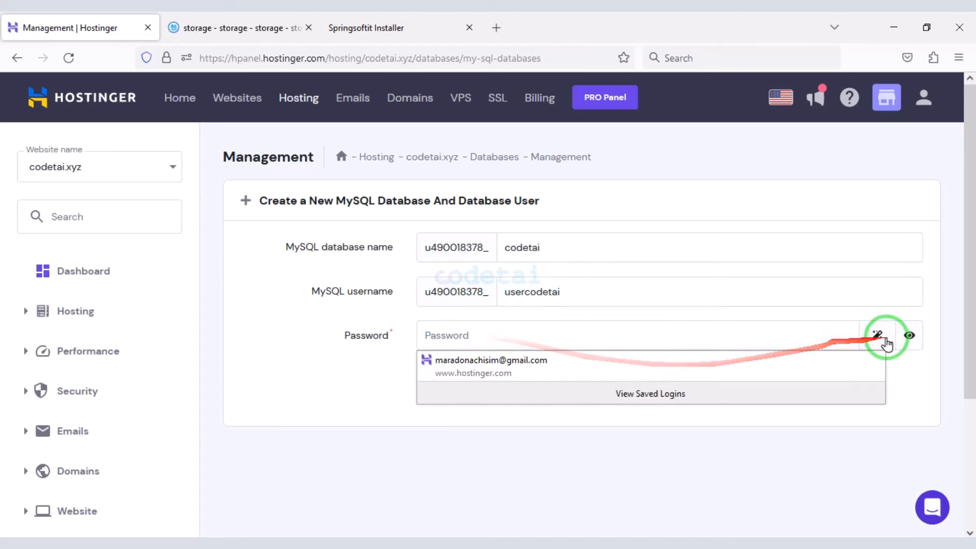
left_click(877, 335)
left_click_drag(472, 336, 428, 326)
right_click(433, 330)
left_click(468, 134)
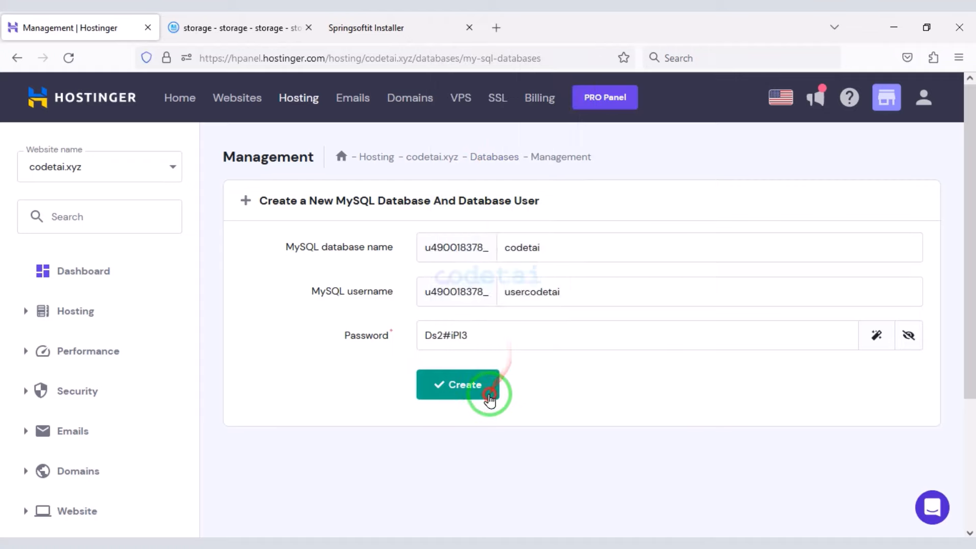
left_click(488, 392)
Step: Paste the copied database password into the installer's Database Password field
scroll(518, 388, "down", 2)
left_click(403, 27)
right_click(544, 172)
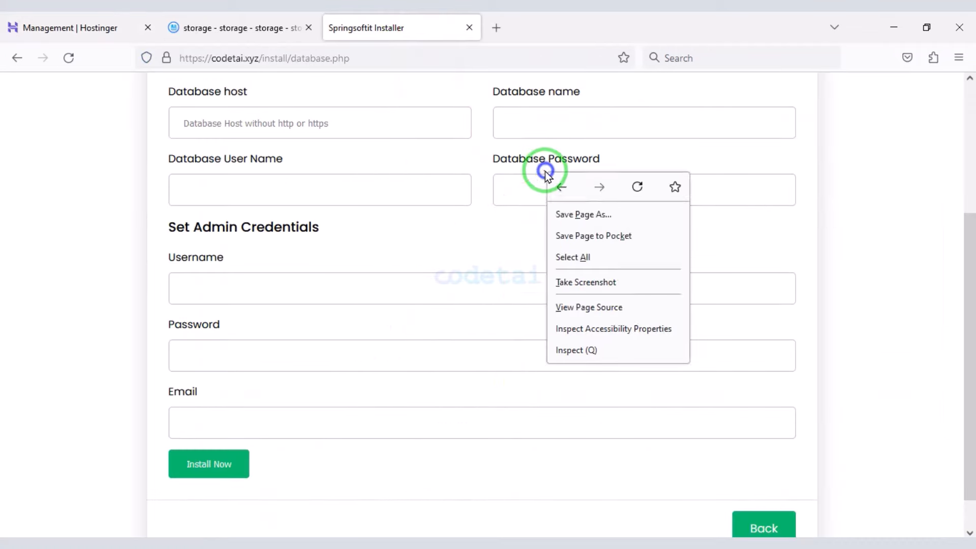
right_click(538, 189)
left_click(576, 298)
Step: Copy the full database name from Hostinger's database list and paste it into the installer's Database name field
left_click(70, 18)
scroll(325, 356, "down", 2)
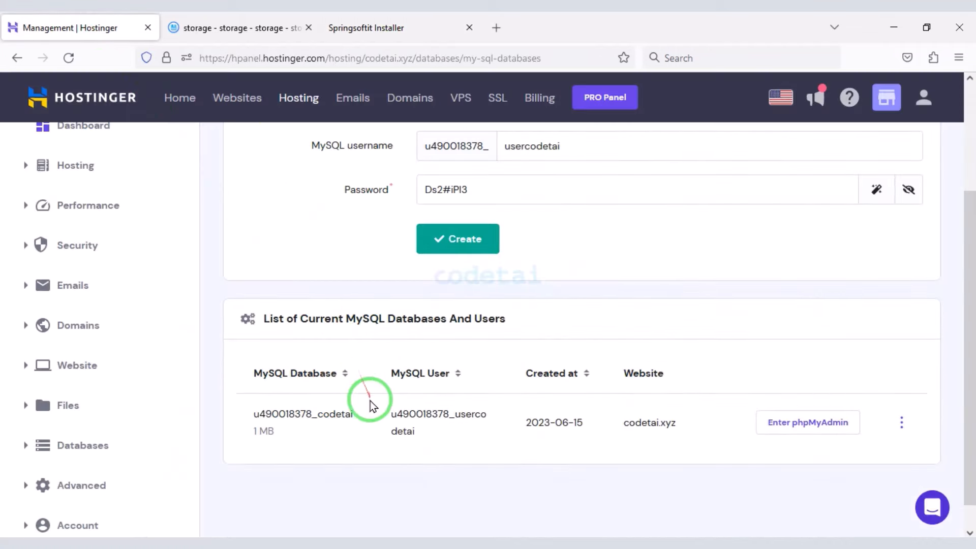
left_click_drag(358, 413, 252, 414)
right_click(277, 413)
left_click(318, 231)
left_click(375, 23)
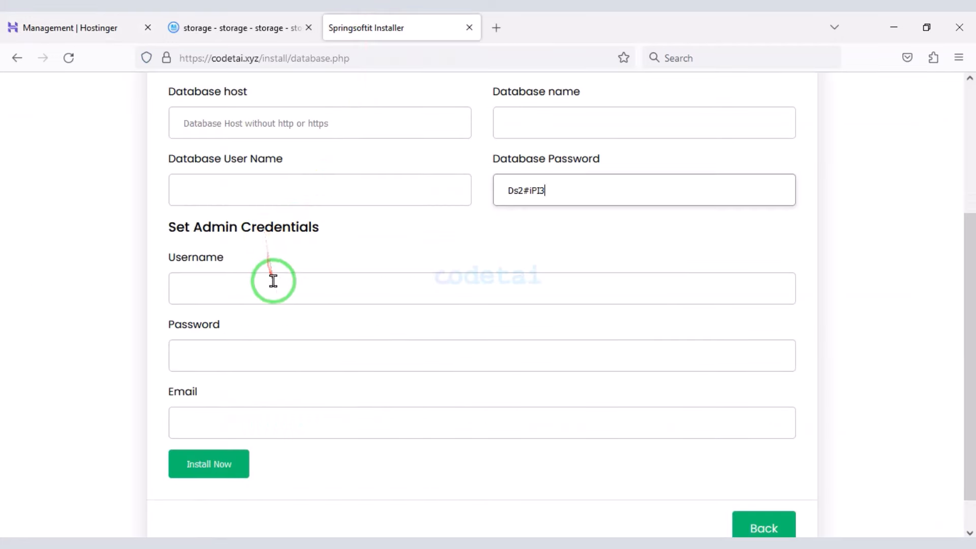
right_click(267, 195)
right_click(523, 115)
left_click(562, 219)
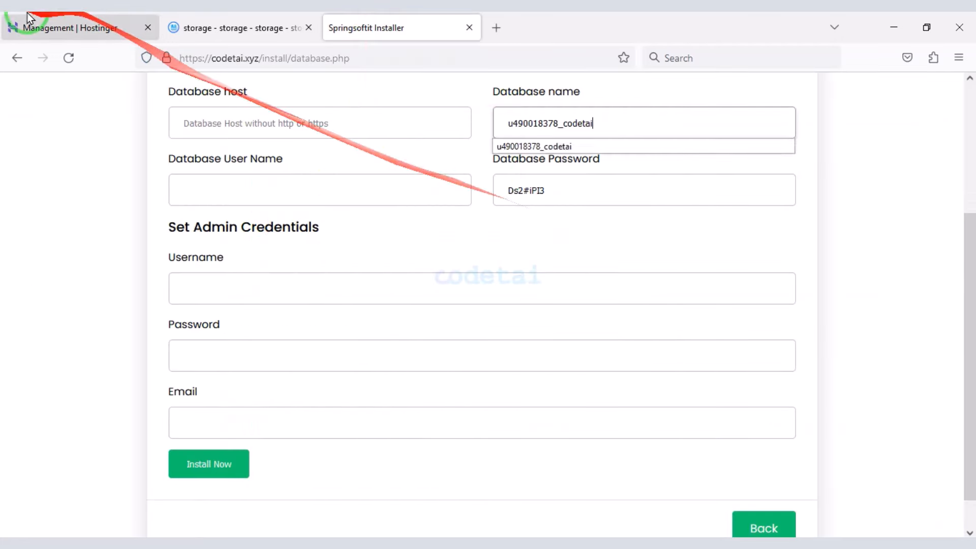
Step: Copy the full MySQL username from Hostinger's database list and paste it into the Database User Name field
left_click(71, 27)
left_click_drag(440, 435, 389, 410)
right_click(390, 410)
left_click(437, 232)
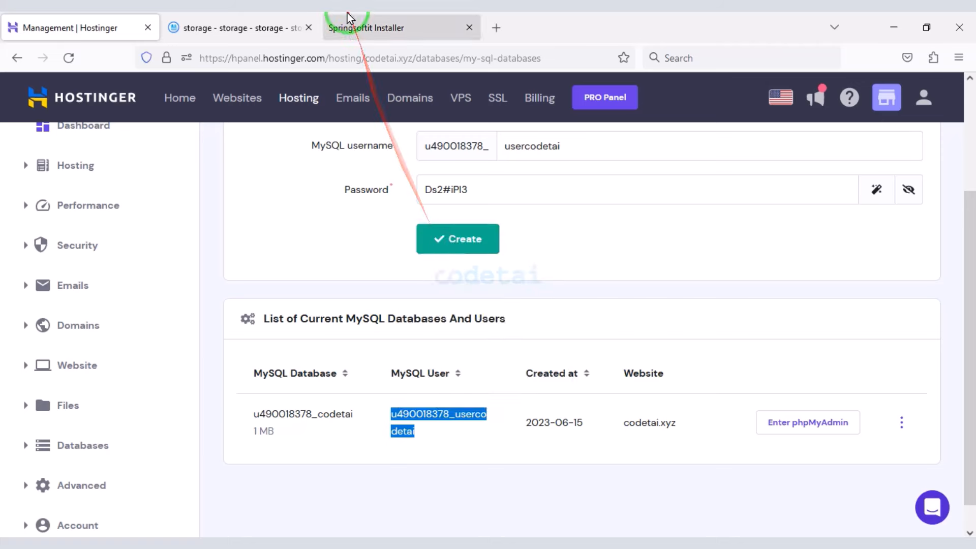
left_click(366, 27)
left_click(364, 176)
right_click(362, 185)
left_click(397, 290)
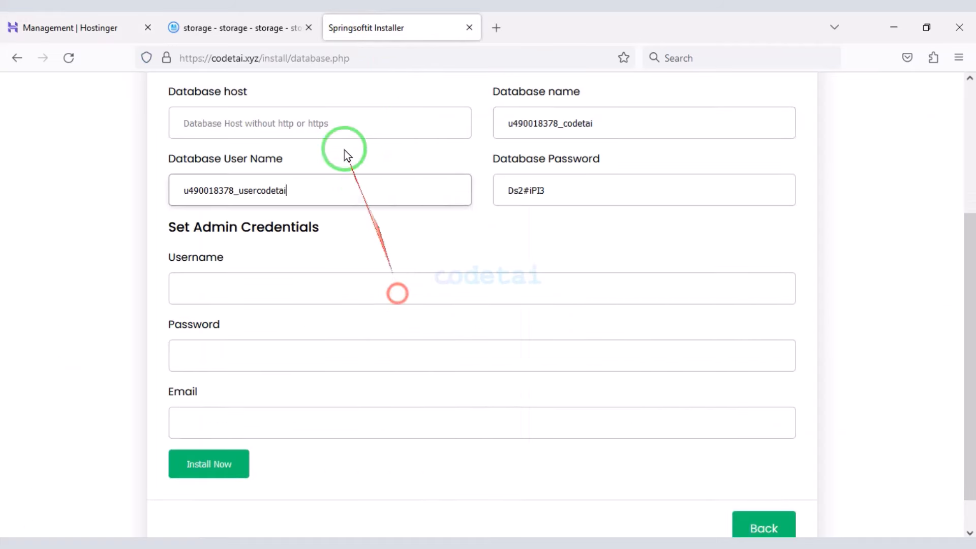
Step: Set the Database host to localhost
left_click(340, 125)
type("localhost")
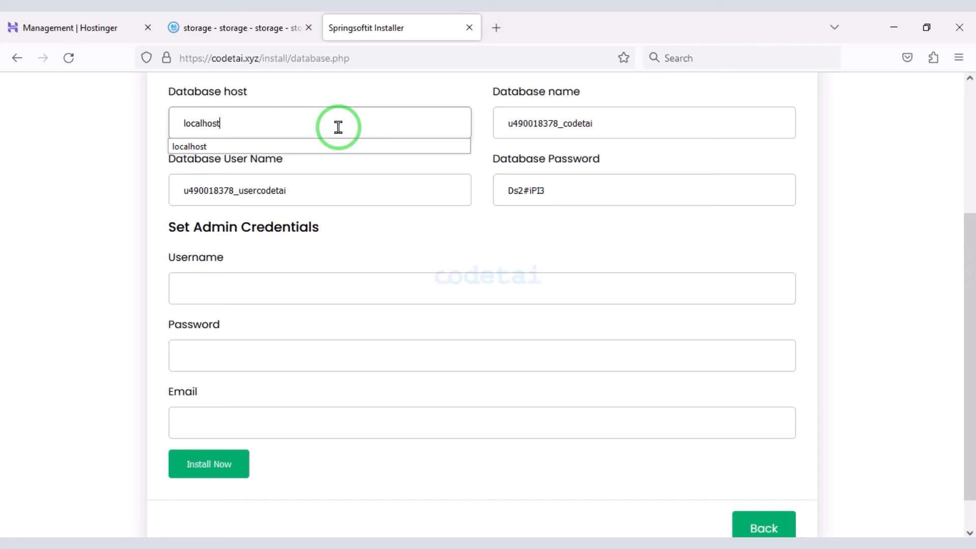
left_click(238, 146)
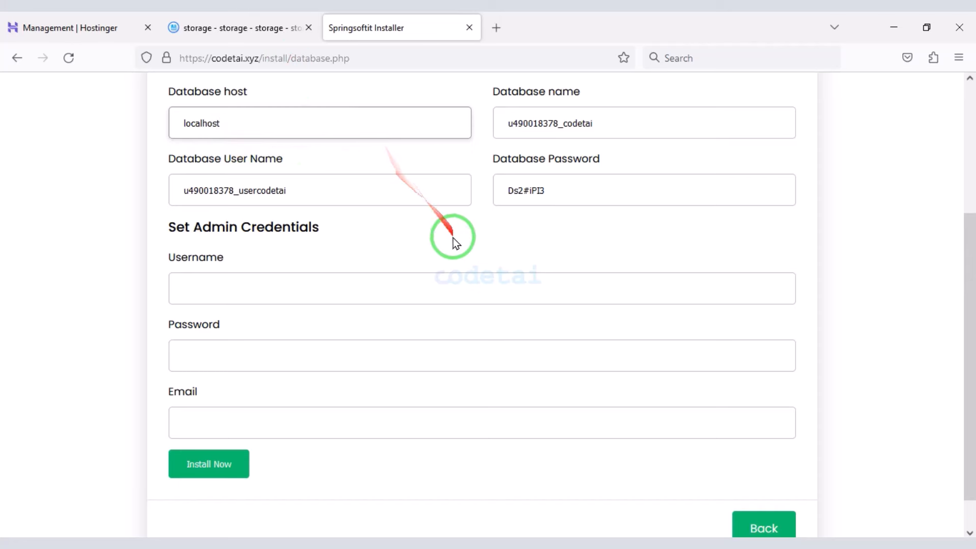
Step: Set the admin username to codetai and type the admin account password
mouse_move(159, 247)
left_mouse_down()
mouse_move(425, 397)
mouse_move(806, 445)
left_mouse_up()
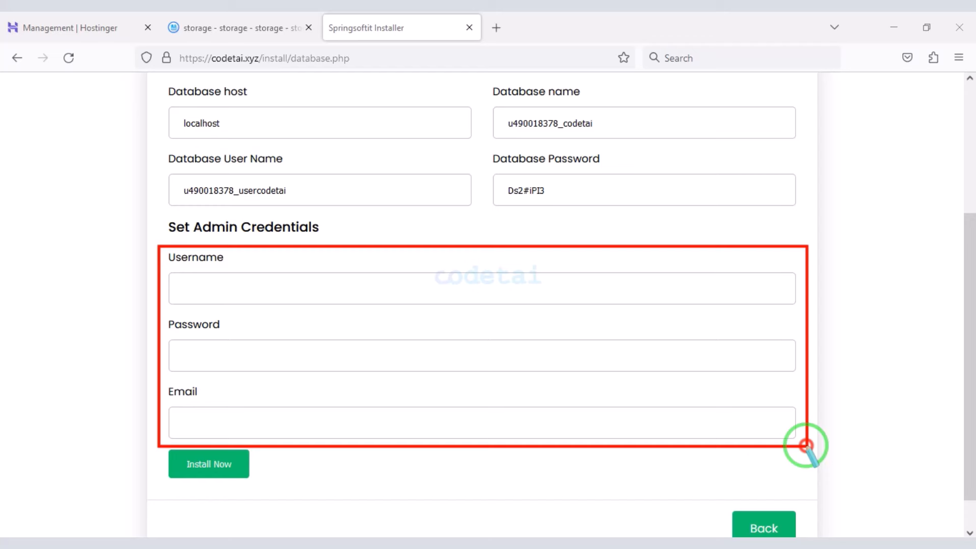
left_click(364, 281)
type("codetai")
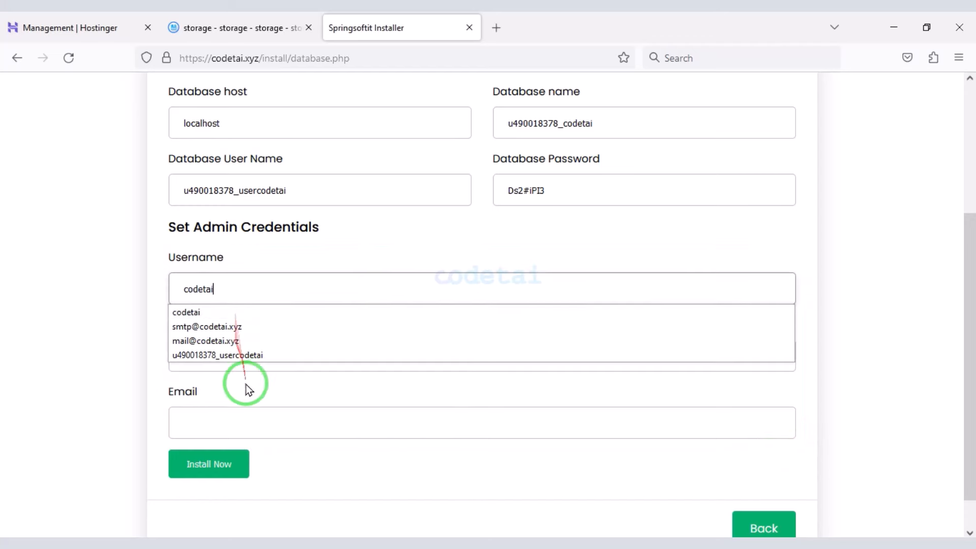
left_click(244, 356)
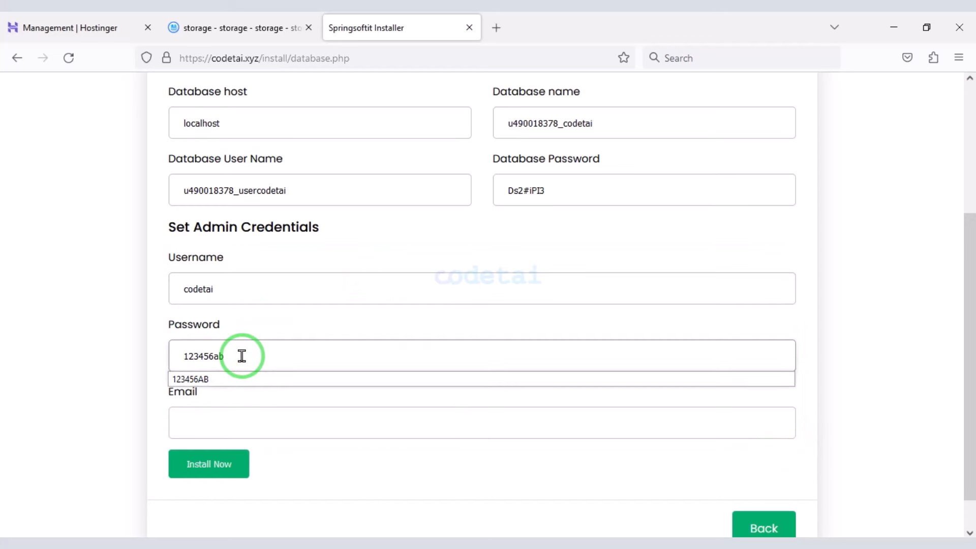
Step: Fill in the admin e-mail address and start the installation
left_click(253, 420)
type("t")
left_click(224, 444)
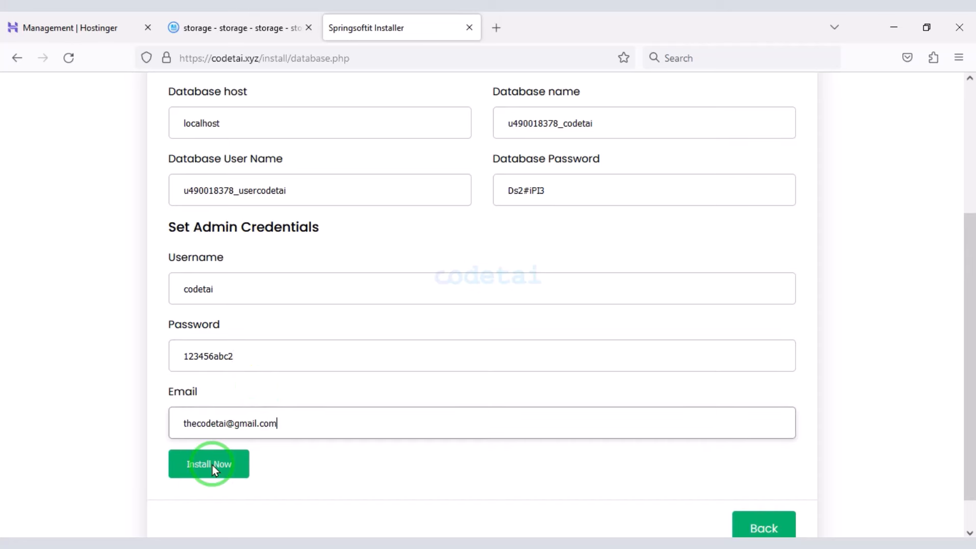
left_click(213, 465)
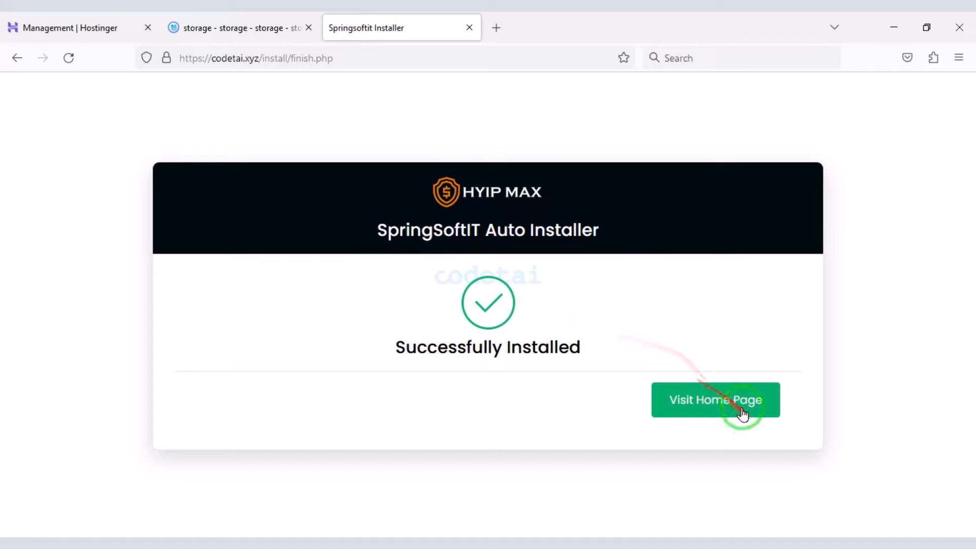
Step: Visit the installed site's home page and scroll through it
scroll(737, 344, "down", 10)
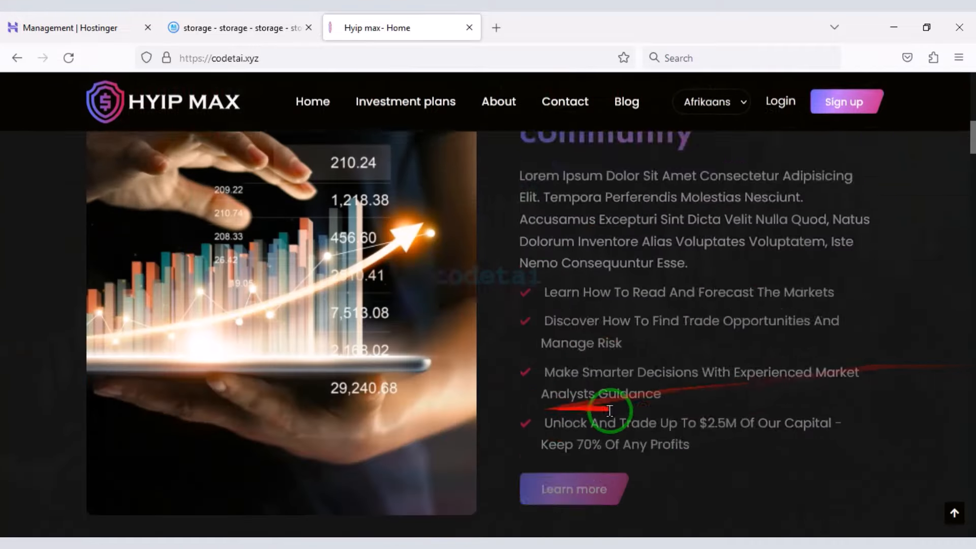
scroll(800, 393, "down", 15)
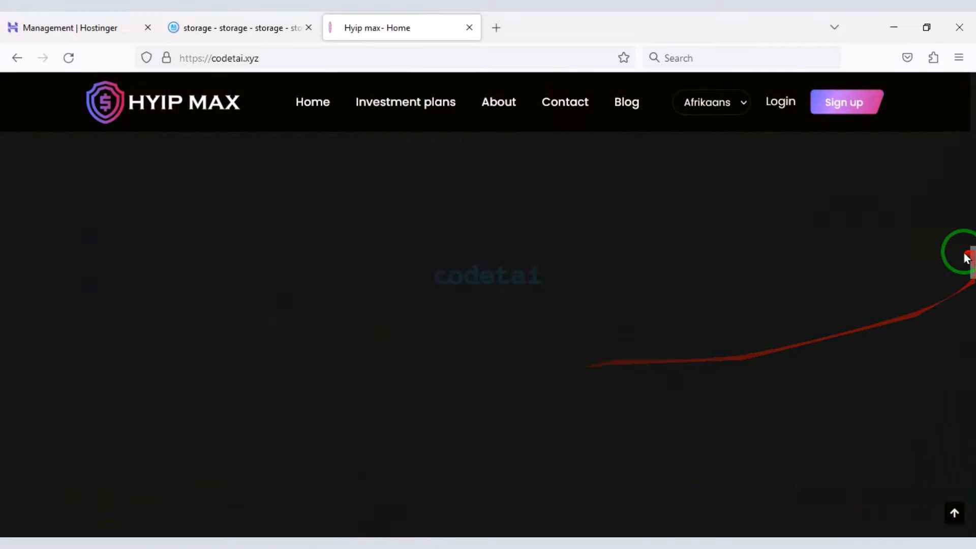
left_click_drag(969, 270, 965, 451)
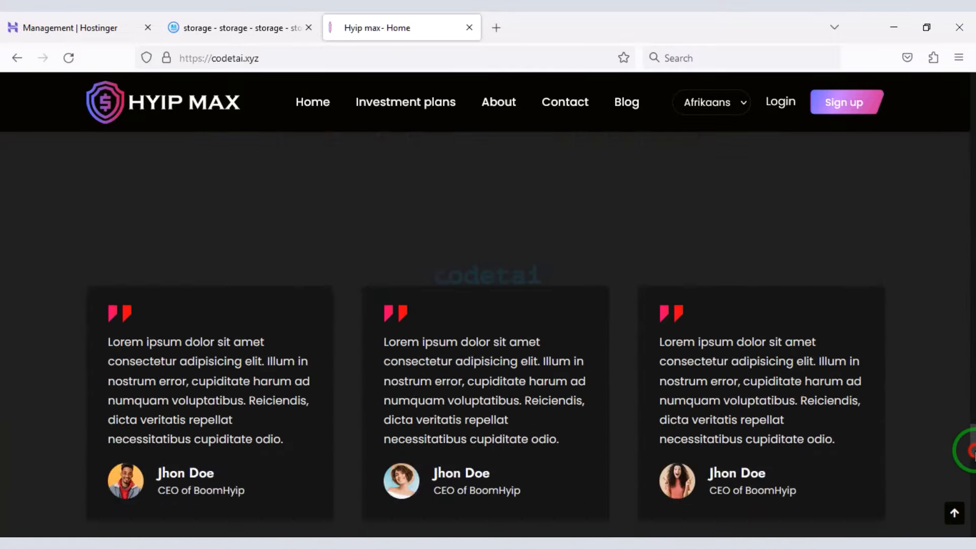
Step: Open codetai.xyz/admin and sign in to the admin panel with the saved admin credentials
left_click(347, 64)
type("/admin")
key("Return")
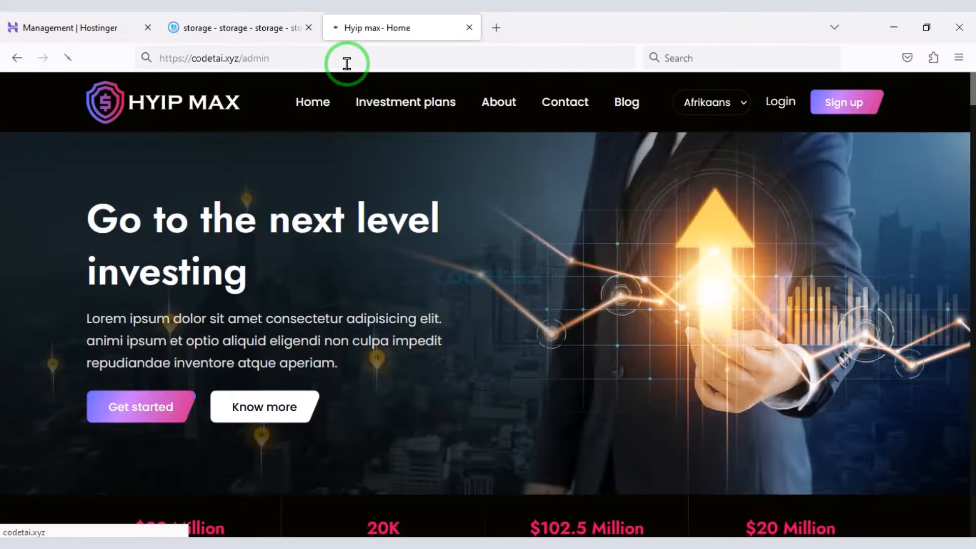
left_click(500, 267)
left_click(503, 281)
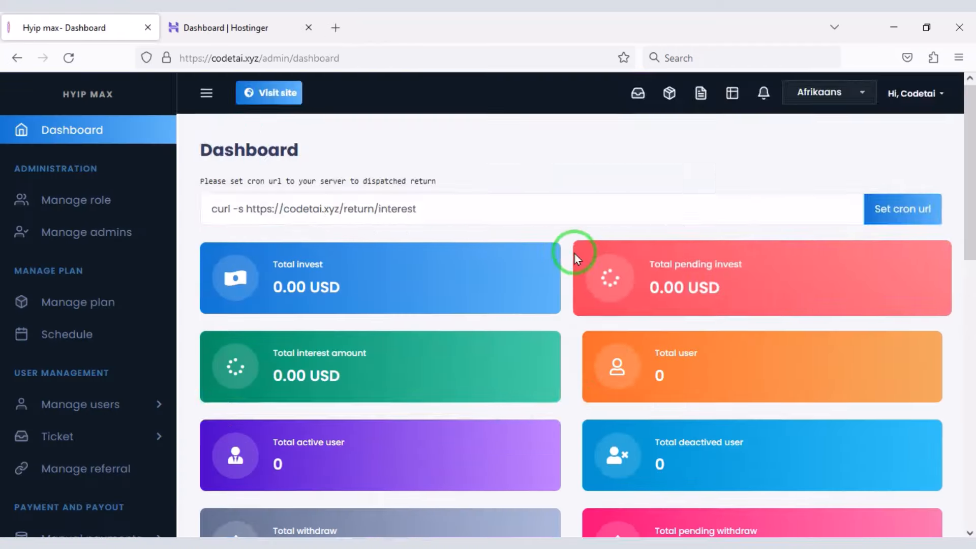
Step: Scroll the admin dashboard and examine the cron URL instruction at its top
scroll(574, 254, "down", 12)
scroll(516, 502, "up", 8)
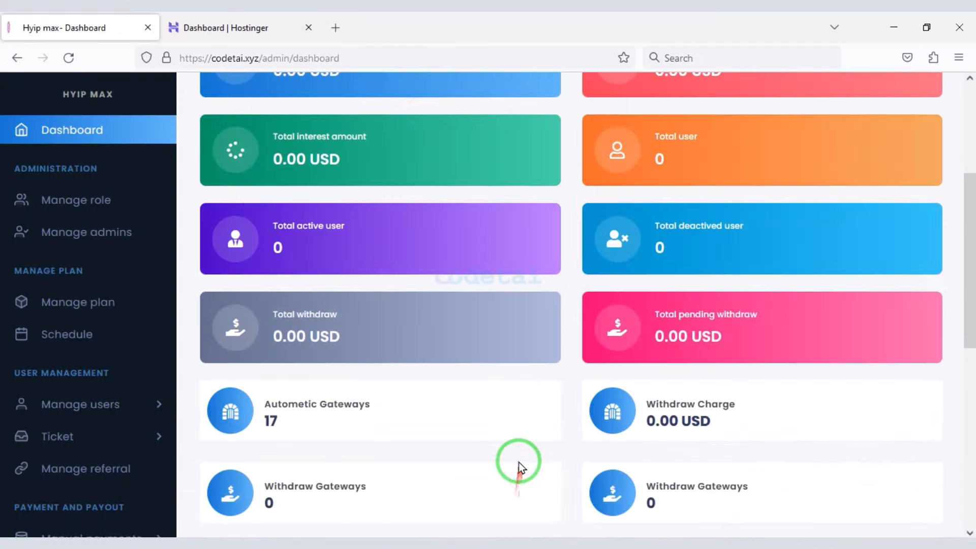
scroll(518, 464, "up", 5)
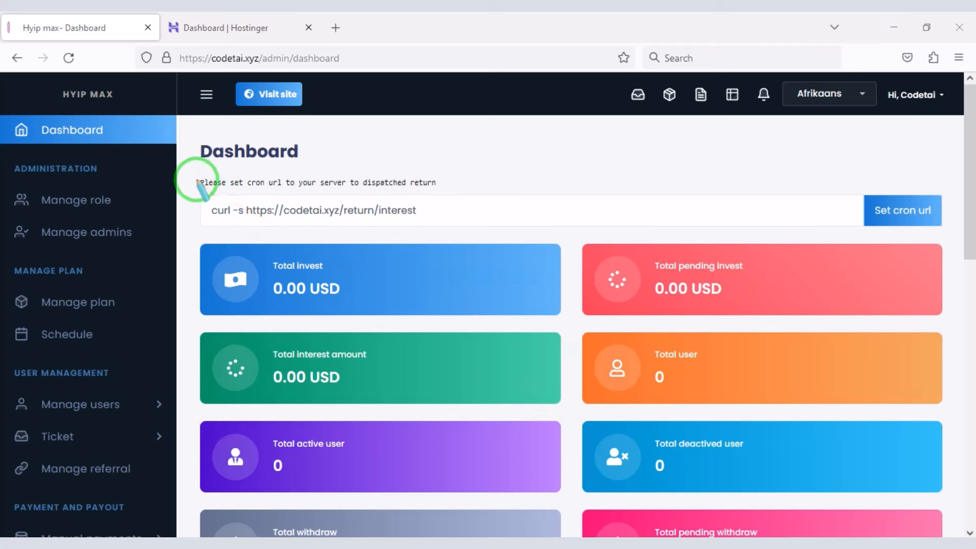
mouse_move(196, 179)
left_mouse_down()
mouse_move(671, 224)
mouse_move(940, 229)
left_mouse_up()
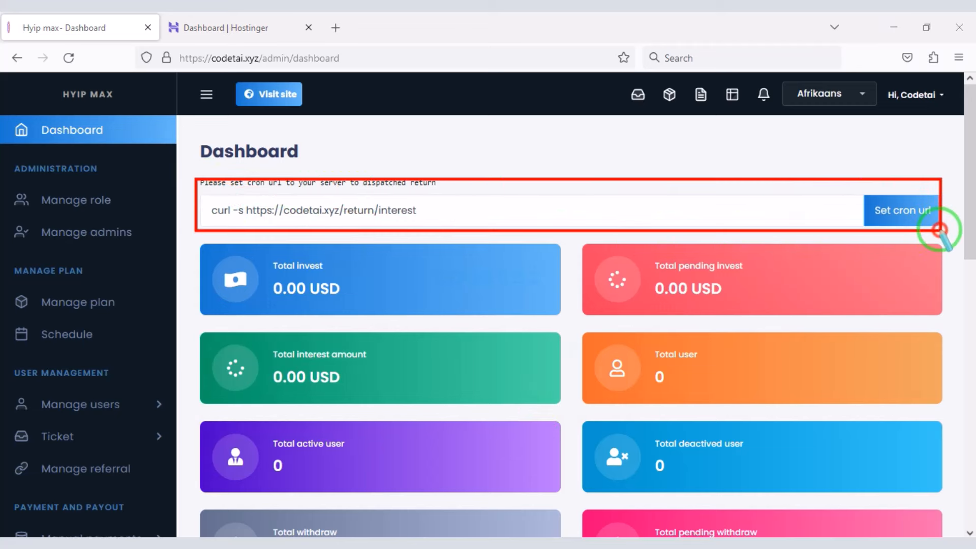
Step: Open the Cron Jobs page under Advanced in the Hostinger panel for codetai.xyz
right_click(616, 170)
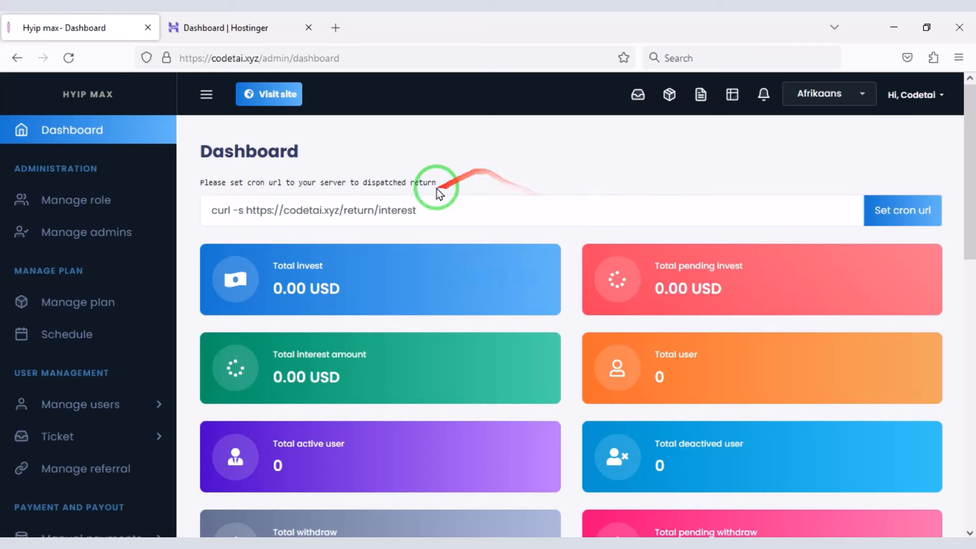
left_click(224, 27)
scroll(169, 336, "down", 3)
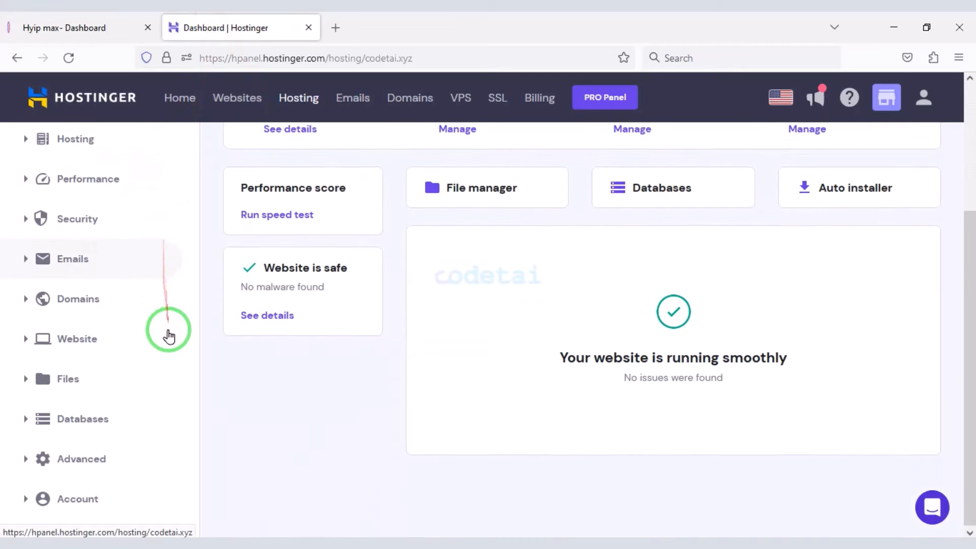
left_click(141, 447)
scroll(137, 447, "down", 4)
left_click(103, 333)
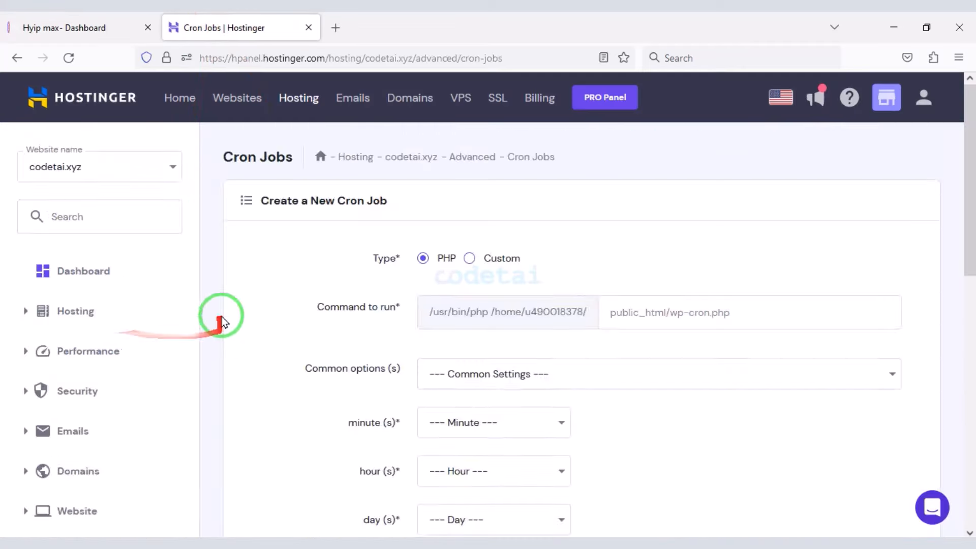
Step: Copy the curl cron command shown on the admin dashboard
left_click(76, 28)
left_click_drag(417, 210, 239, 212)
right_click(237, 221)
left_click(270, 301)
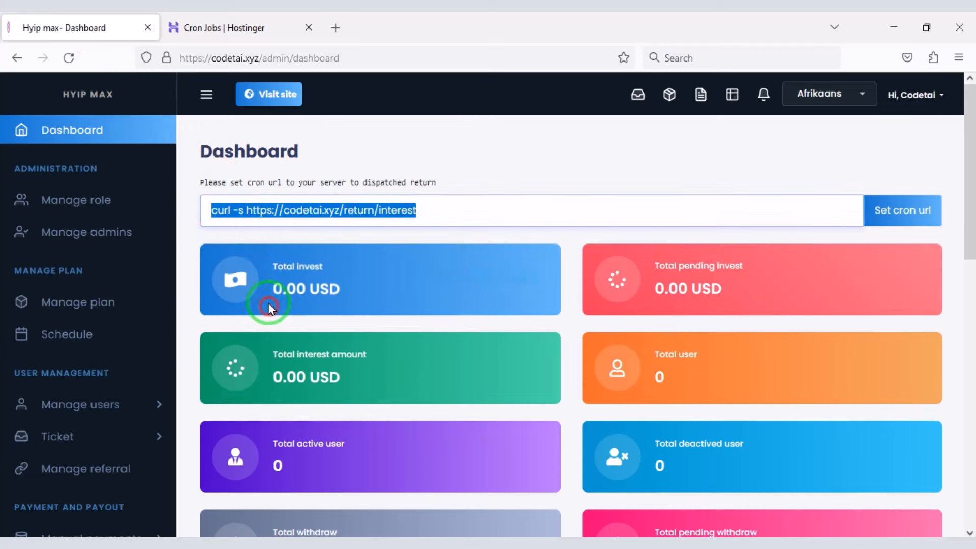
Step: Set the new cron job's type to Custom and paste the copied curl command as the command to run
left_click(229, 27)
scroll(447, 300, "down", 2)
left_click(469, 185)
right_click(577, 243)
left_click(627, 345)
Step: Set the cron schedule using the Once an hour common option and save the cron job
left_click(527, 300)
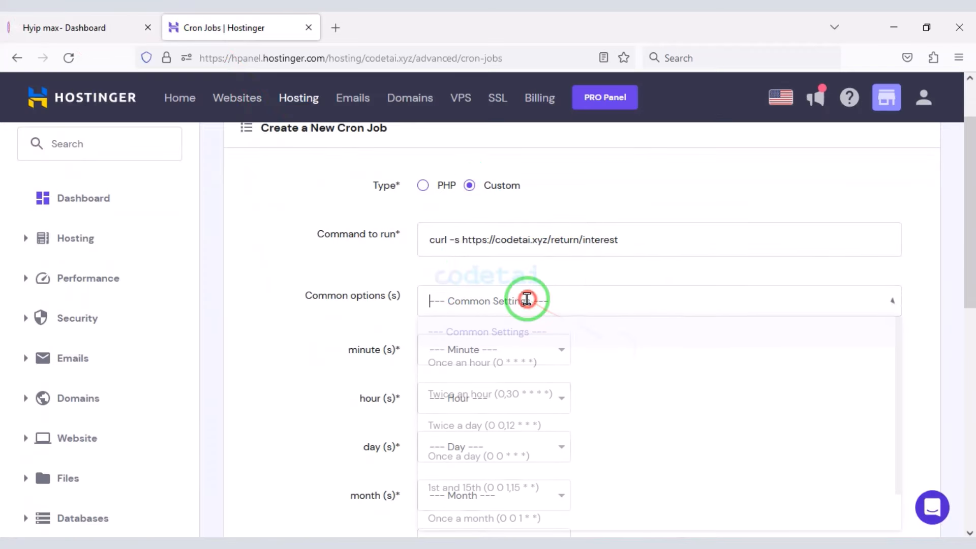
left_click(523, 361)
left_click(521, 351)
left_click(516, 407)
scroll(559, 351, "down", 7)
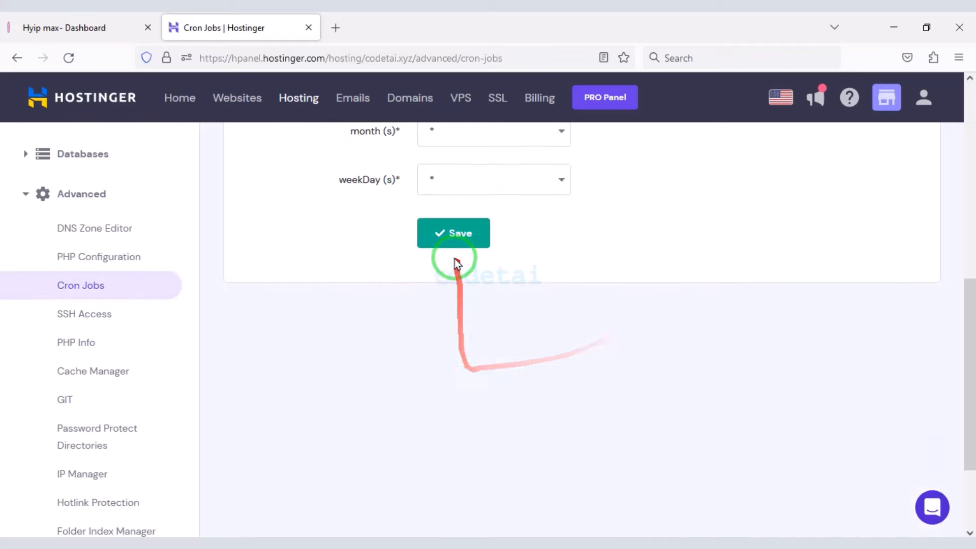
left_click(455, 243)
Step: Go to role management in the admin panel and open the dialog for adding a new role
left_click(123, 21)
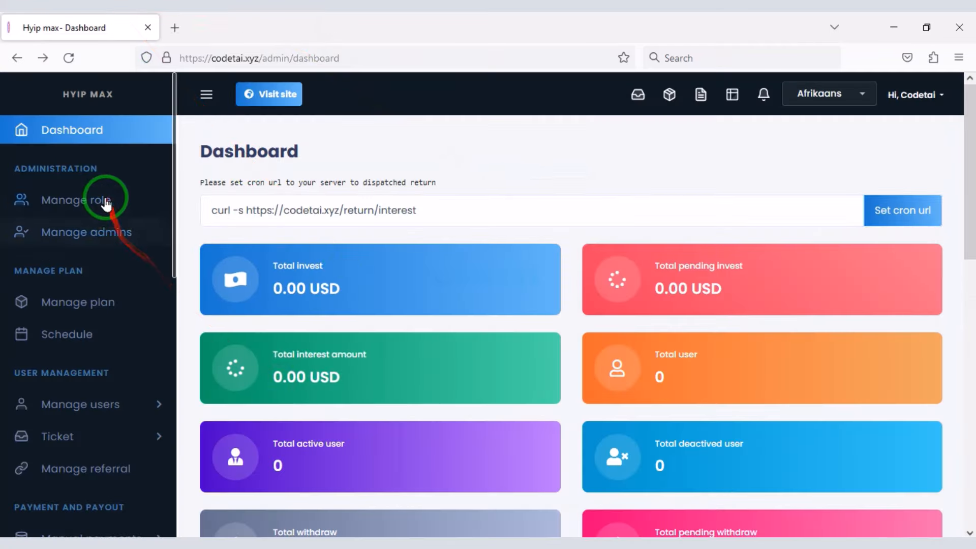
left_click(101, 201)
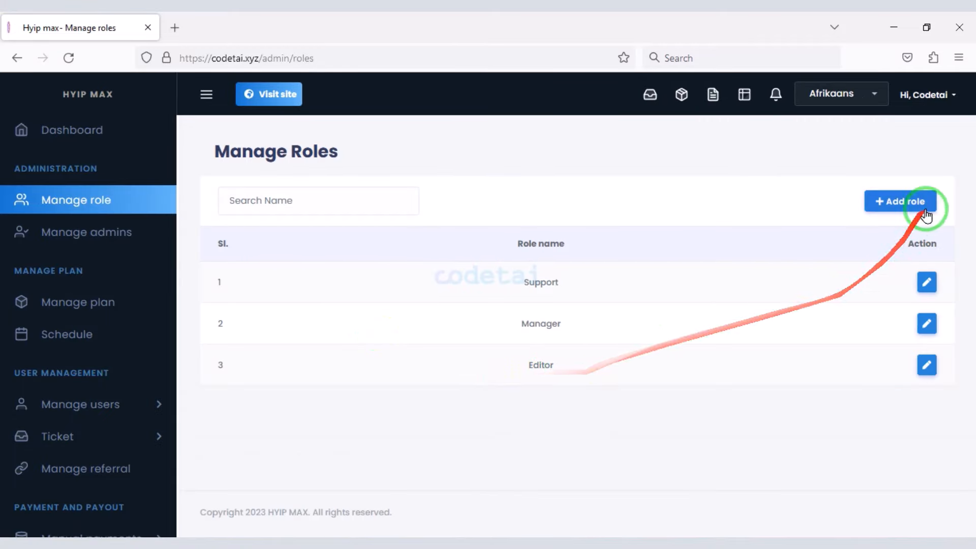
left_click(899, 201)
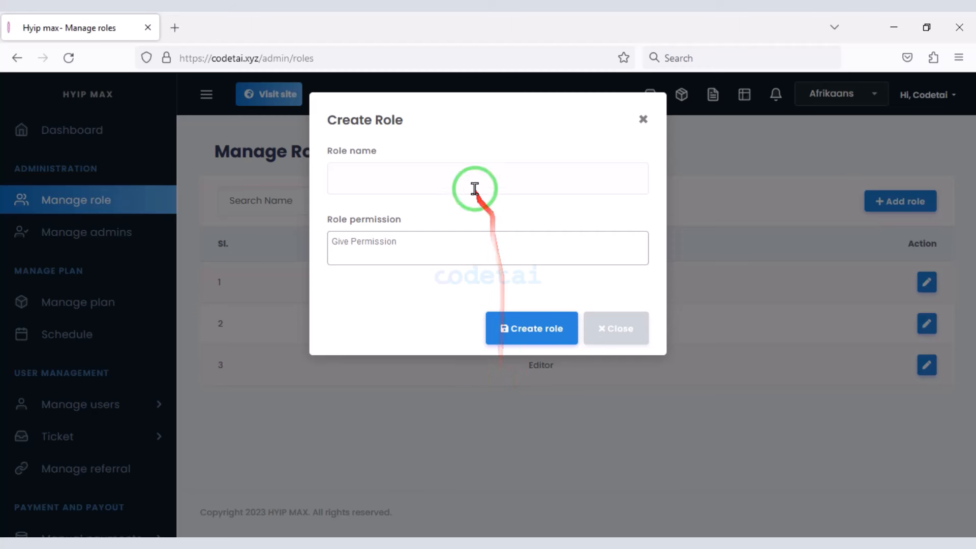
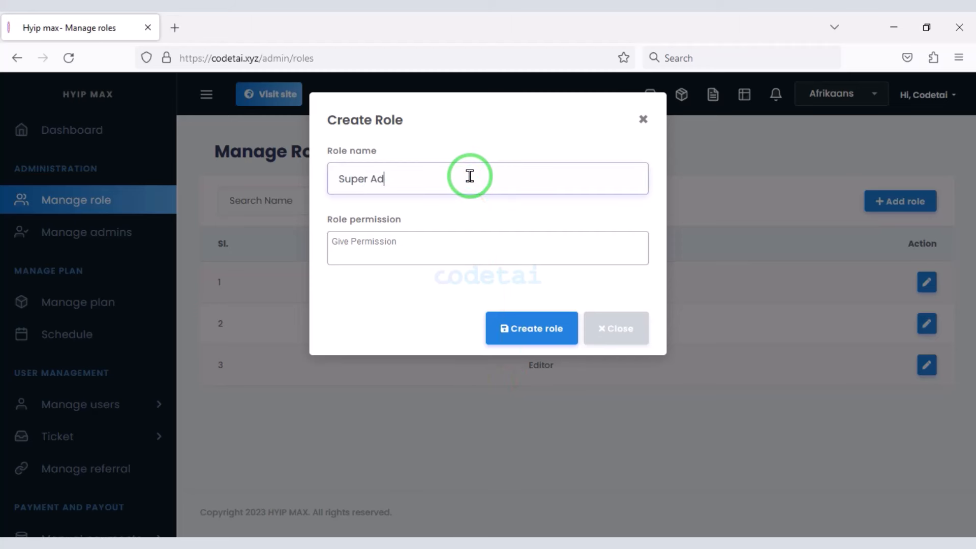
Step: Try to create the Super Admin role with the manage-admin, manage-ticket, manage-gateway, Manual-payments and manage-setting permissions
left_click(447, 235)
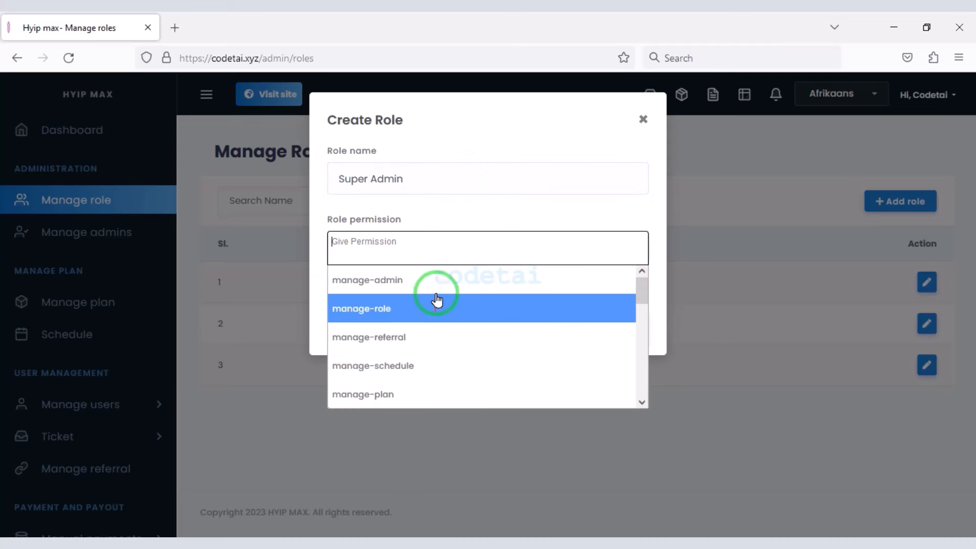
left_click(446, 280)
scroll(432, 355, "down", 2)
left_click(427, 376)
scroll(499, 351, "down", 3)
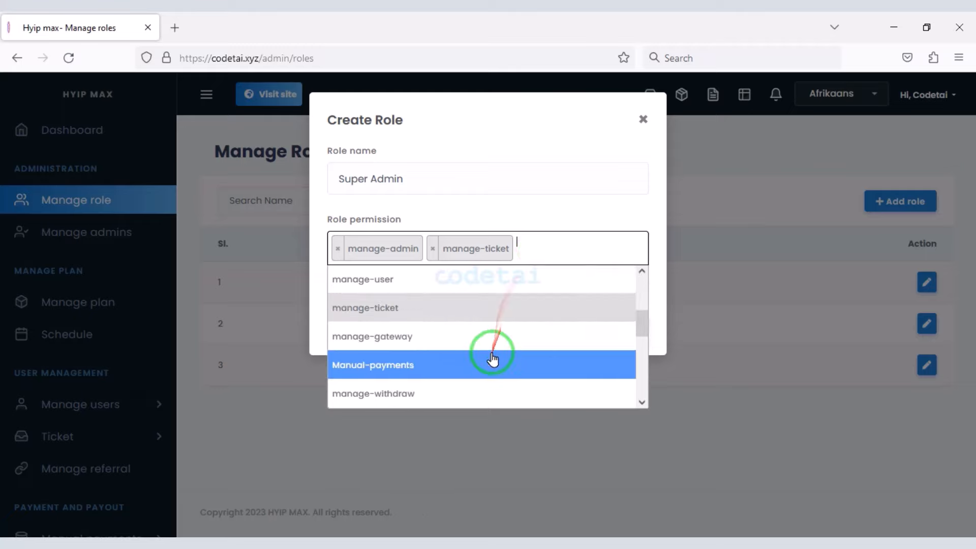
left_click(500, 336)
left_click(642, 245)
scroll(531, 358, "down", 3)
left_click(527, 365)
left_click(591, 265)
scroll(508, 366, "down", 3)
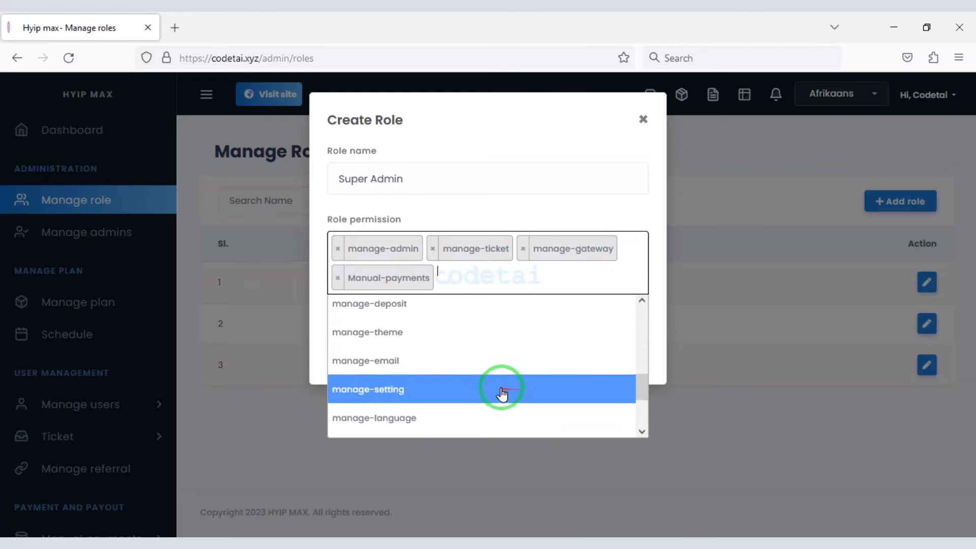
left_click(499, 390)
left_click(535, 362)
Step: Open the Editor role, add the manage-setting permission, remove it again and close the role without updating
left_click(927, 366)
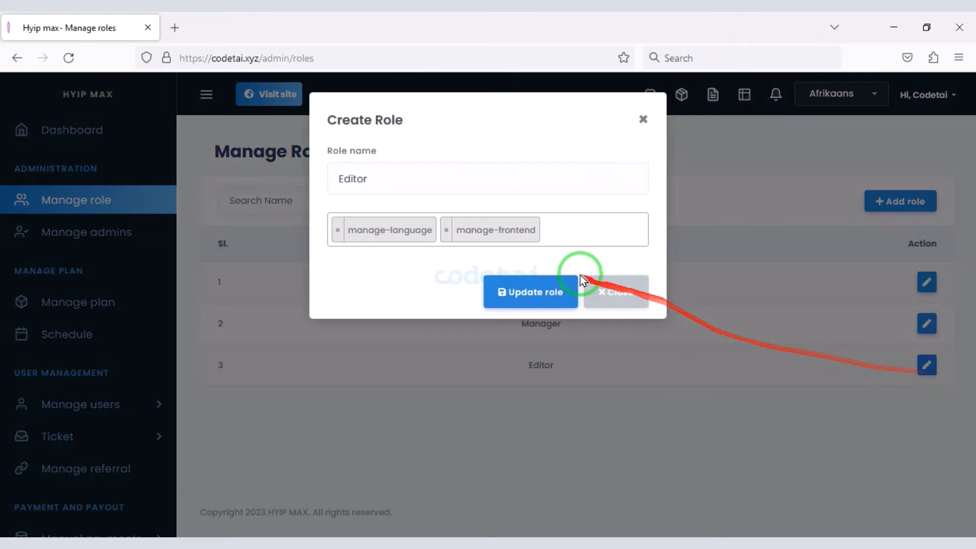
left_click(571, 233)
left_click(505, 284)
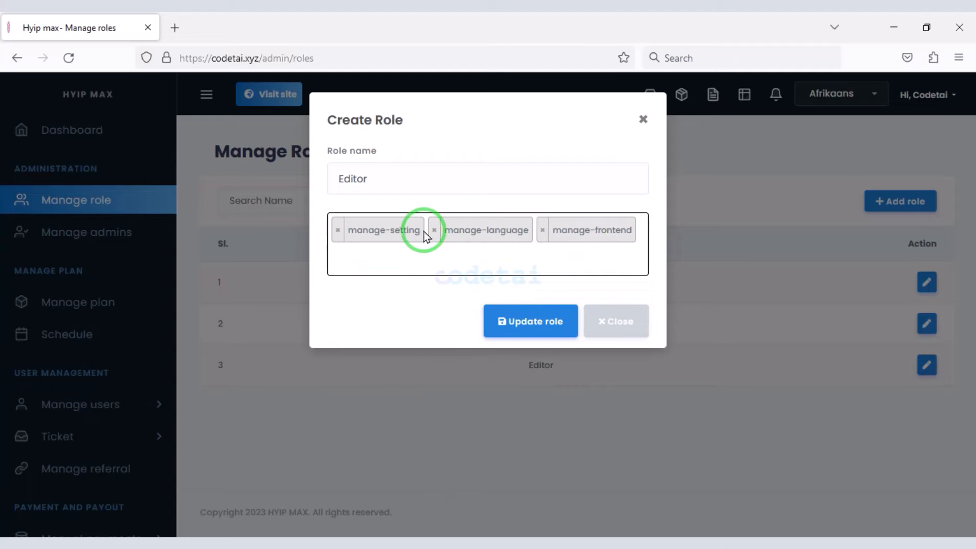
left_click(337, 231)
left_click(643, 119)
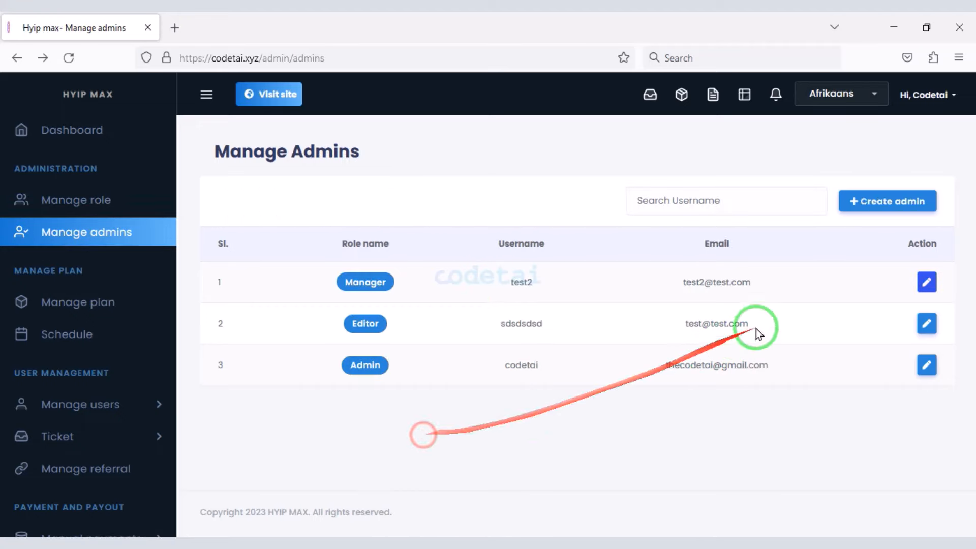
Step: Open the form for creating an admin, examine its fields and pick Manager from the available roles
left_click(918, 197)
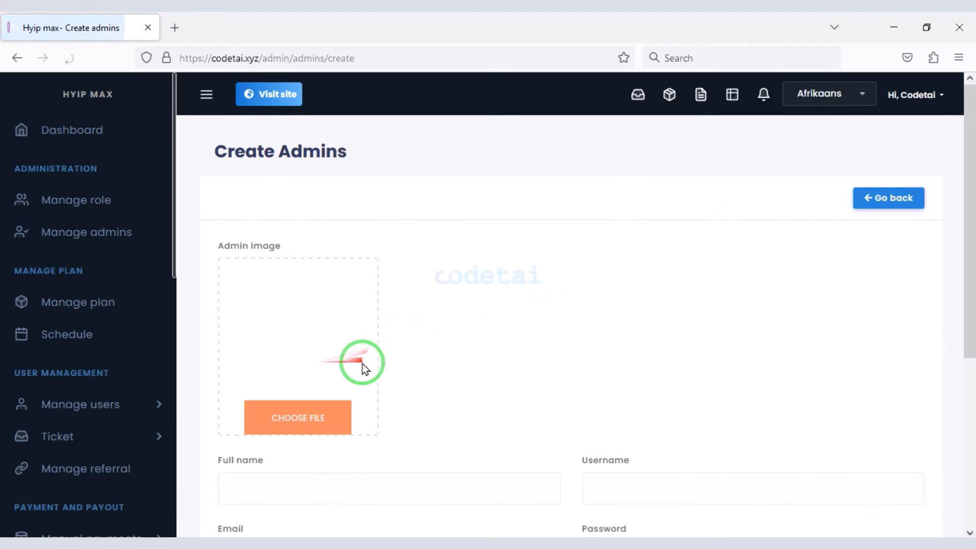
scroll(573, 349, "down", 3)
scroll(504, 383, "down", 1)
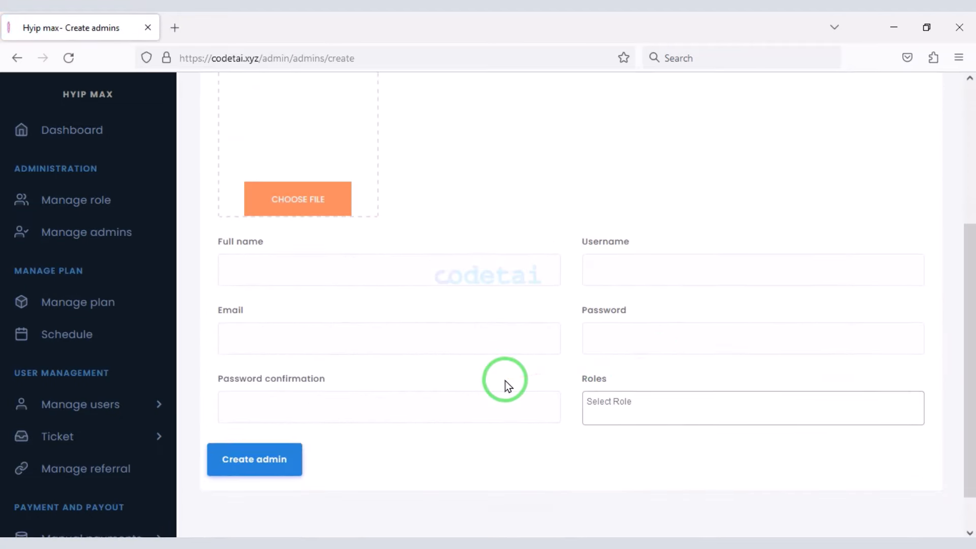
scroll(597, 340, "up", 1)
scroll(511, 393, "down", 1)
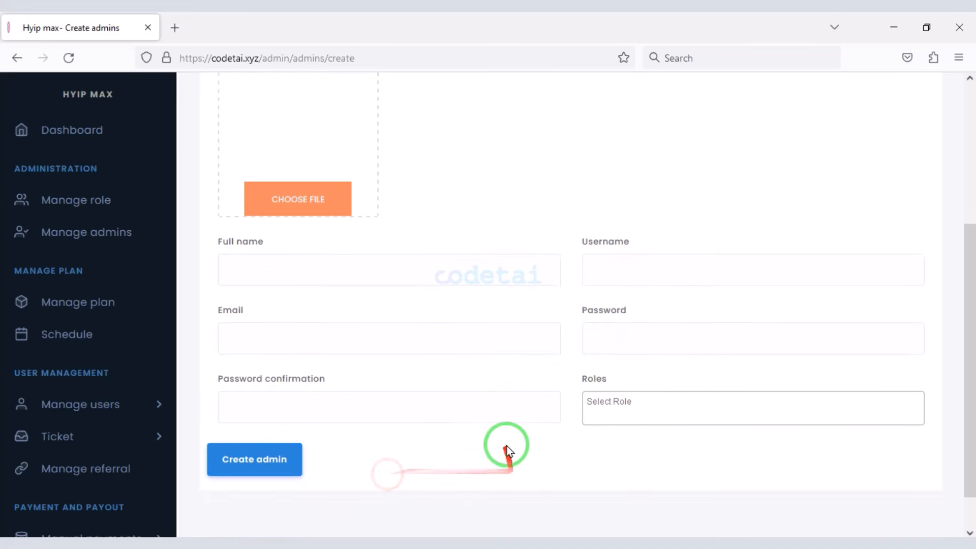
left_click(617, 401)
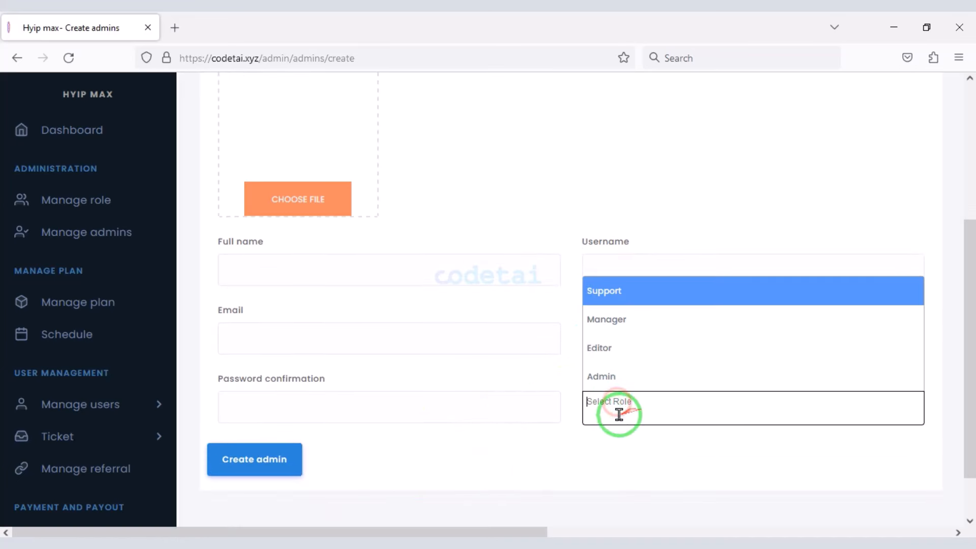
left_click(635, 326)
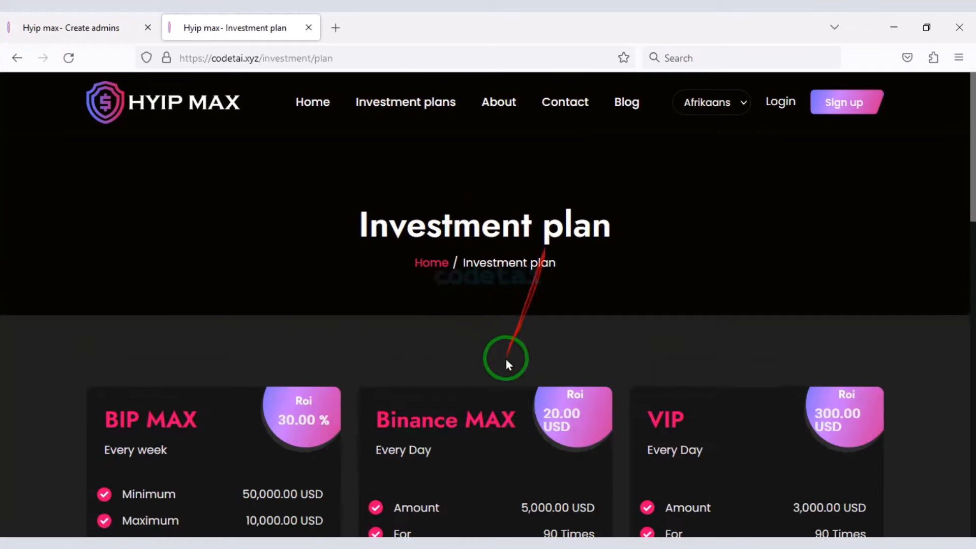
Step: Review the public investment plans page, switch back to the admin panel and examine its list of plans
scroll(508, 362, "down", 12)
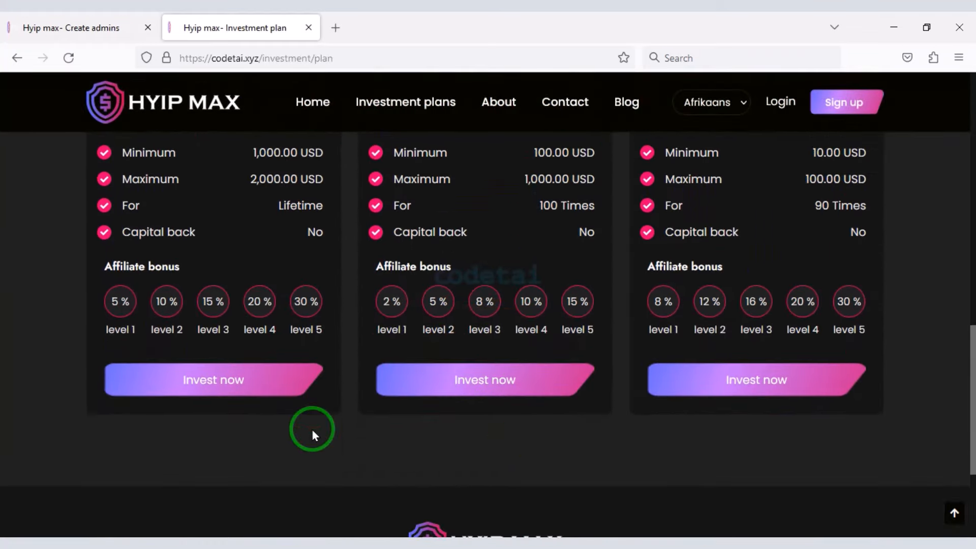
left_click(68, 26)
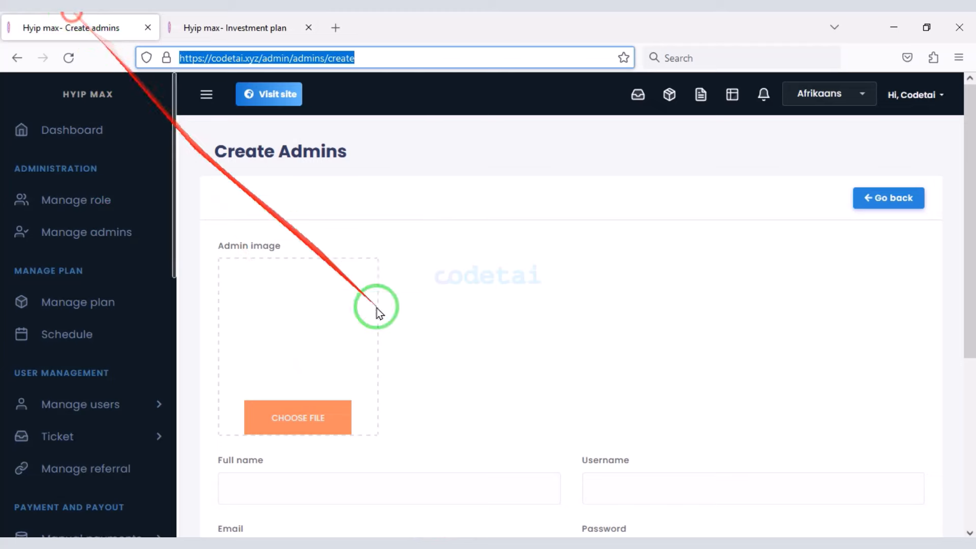
left_click(113, 305)
scroll(497, 375, "down", 10)
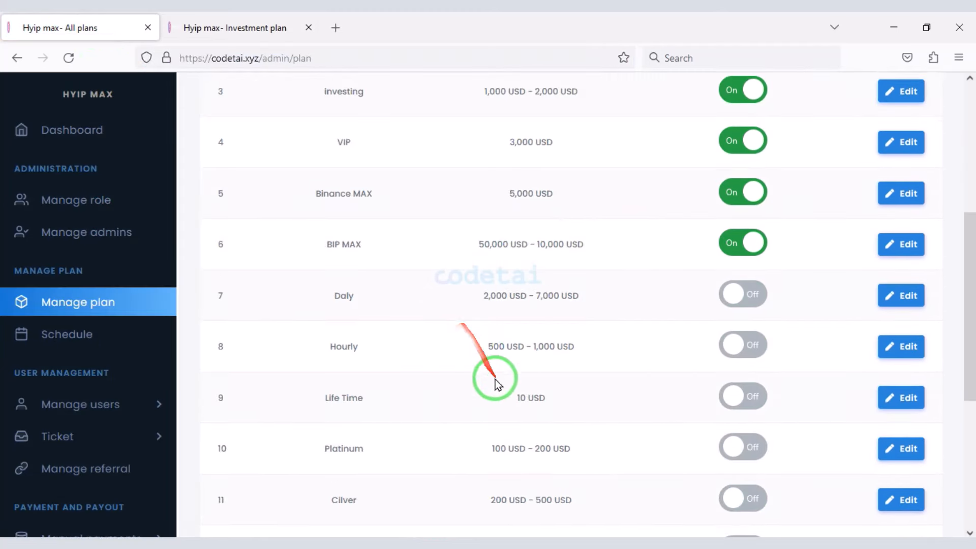
scroll(448, 486, "down", 2)
scroll(533, 484, "up", 10)
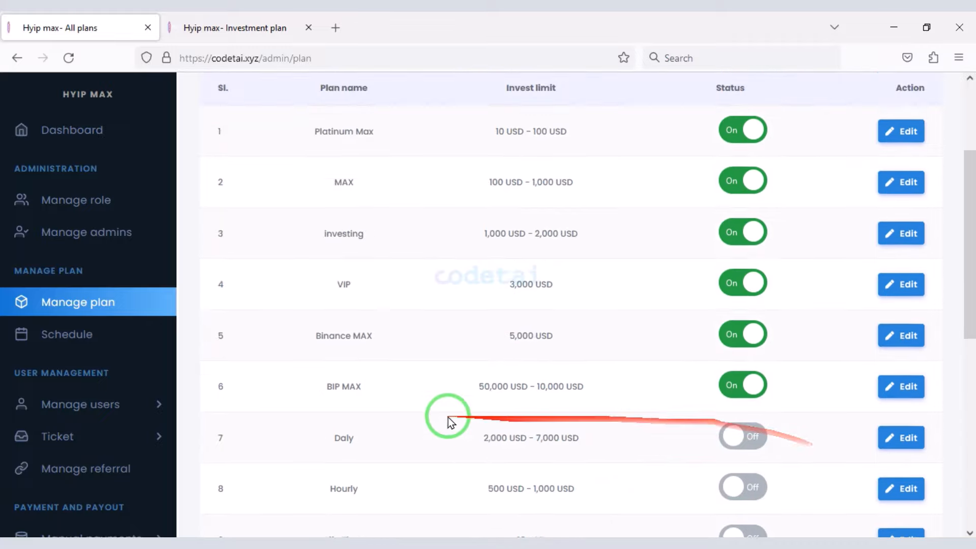
Step: Switch the Daly plan's status on and back off in the plan list
scroll(600, 447, "down", 10)
scroll(654, 440, "up", 4)
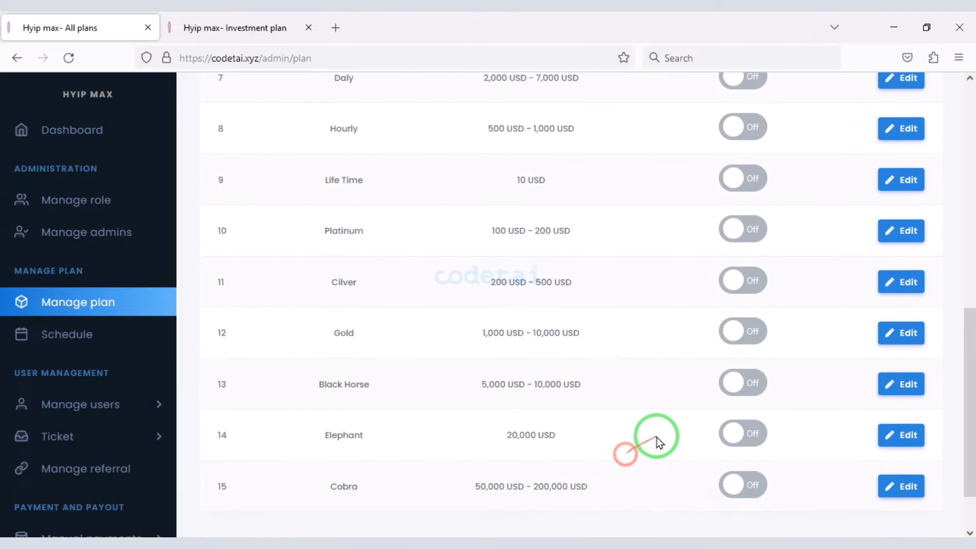
left_click(749, 239)
scroll(872, 327, "up", 7)
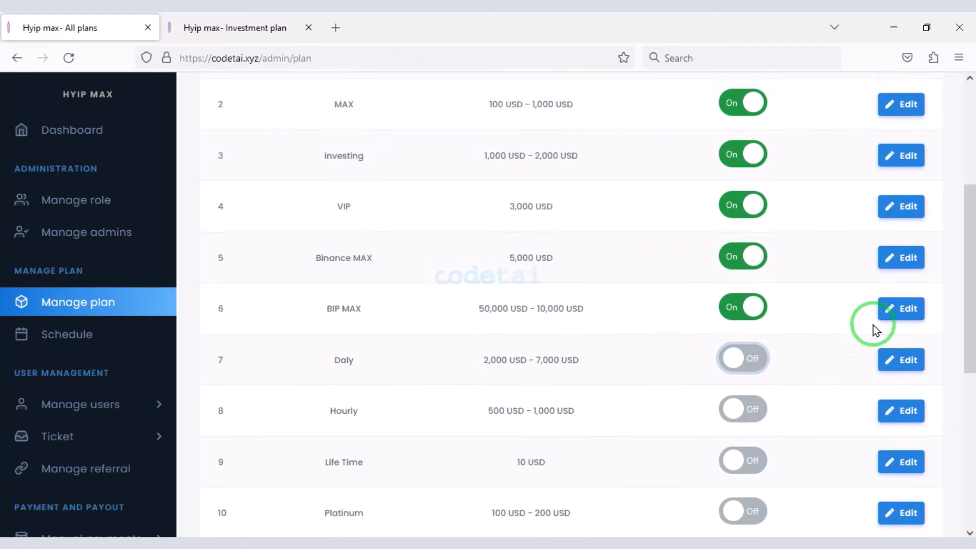
Step: Open the Platinum Max plan for editing, set its amount type to Fixed and view the Return for options
left_click(898, 292)
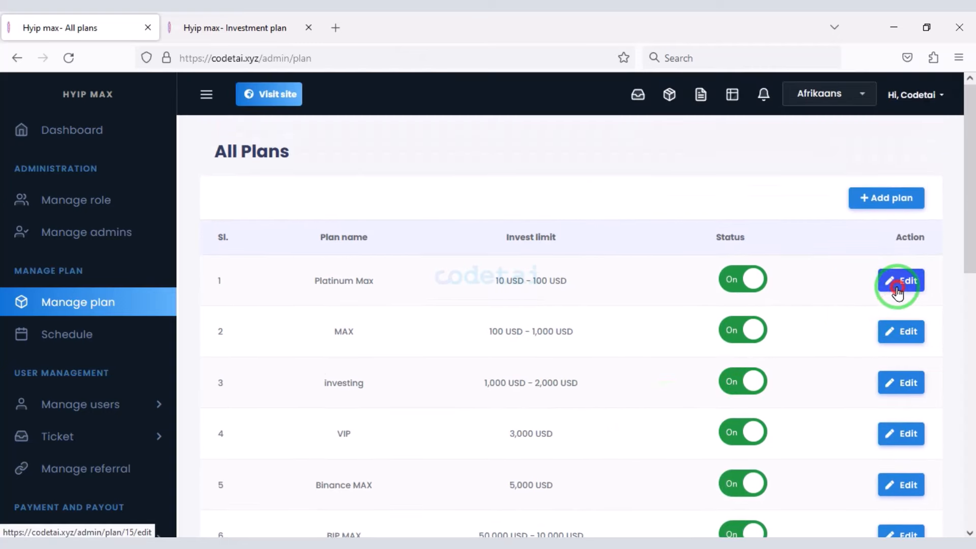
scroll(517, 373, "down", 2)
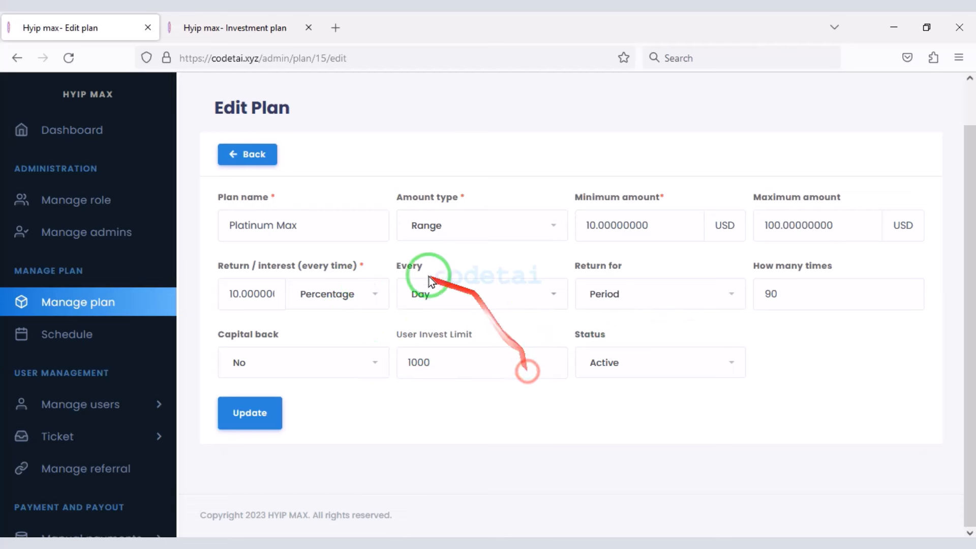
left_click(465, 232)
left_click(511, 274)
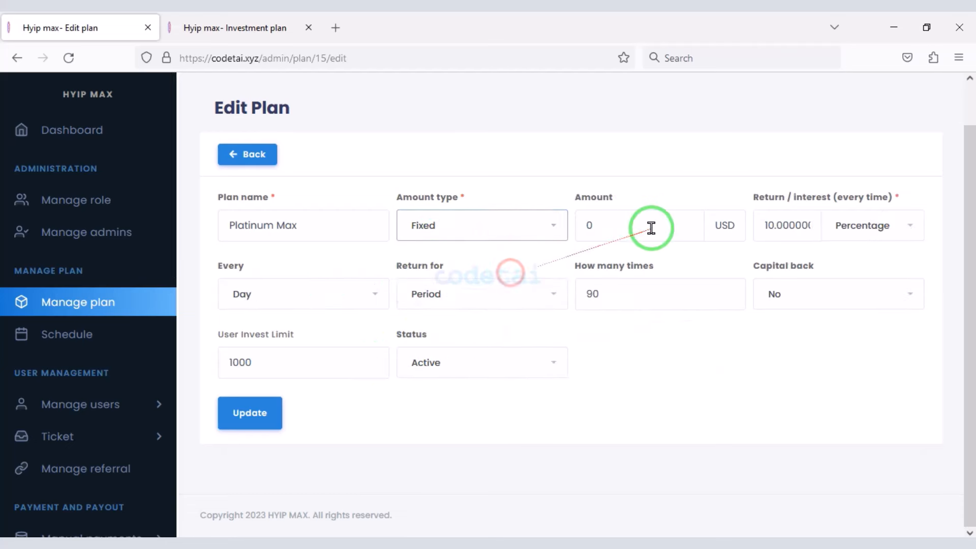
left_click(458, 295)
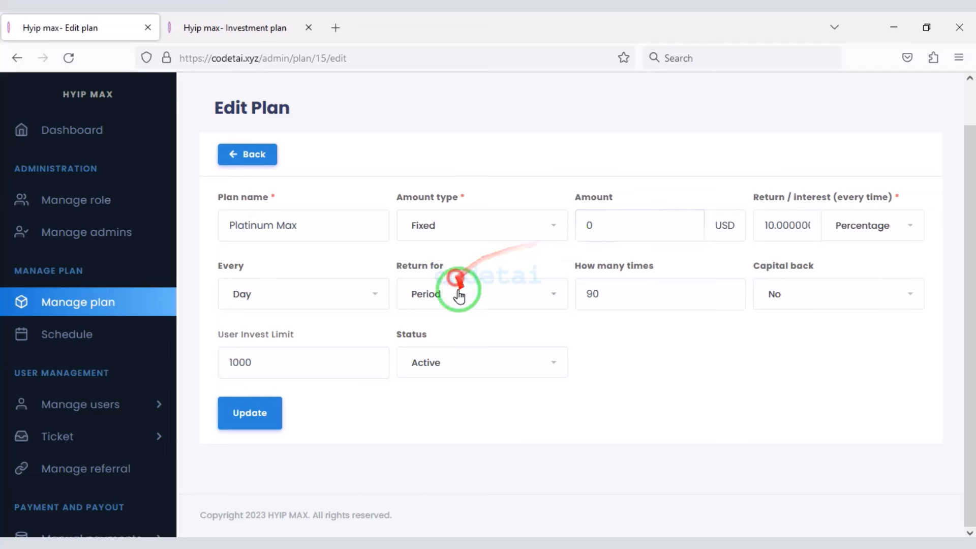
left_click(681, 281)
Step: Open the form for creating a plan and examine its amount type, interest type and user invest limit fields
left_click(120, 304)
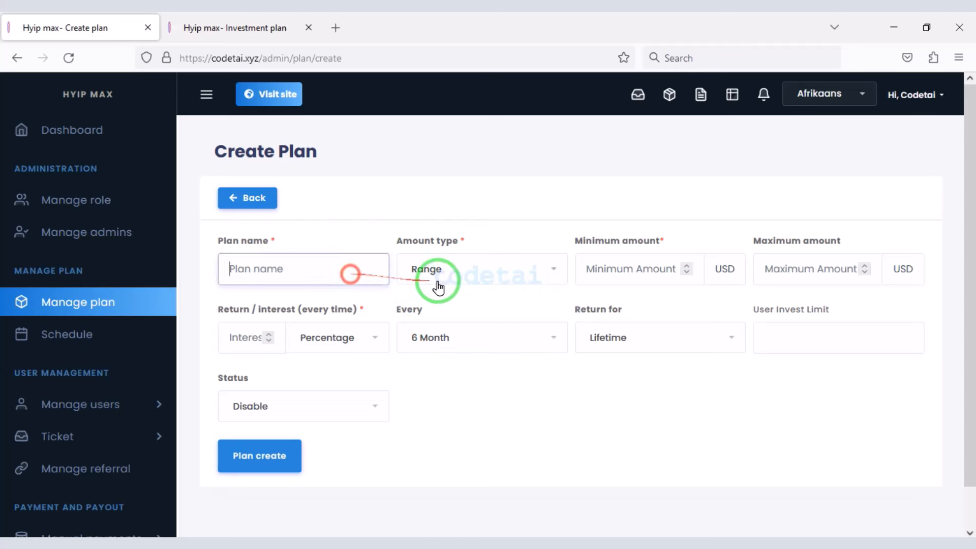
left_click(472, 280)
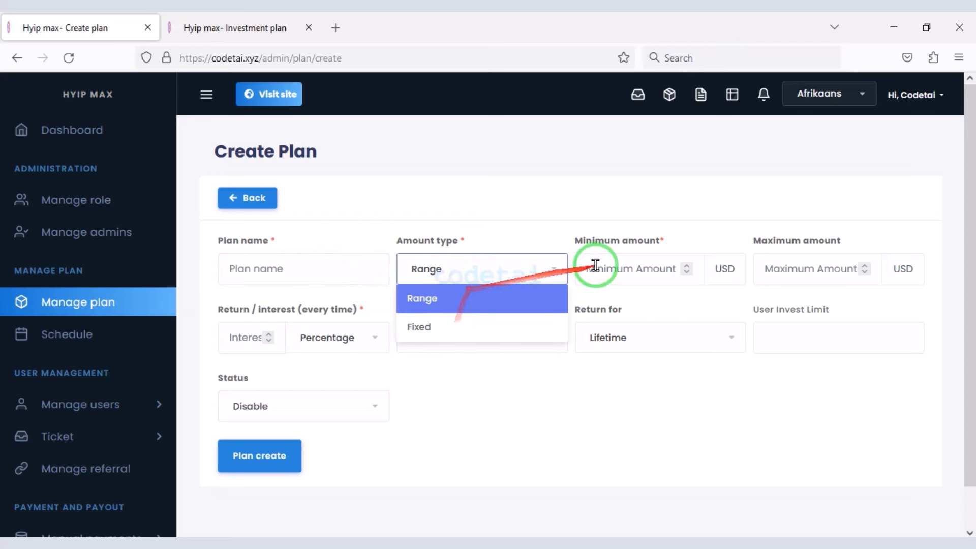
left_click(625, 271)
left_click(374, 337)
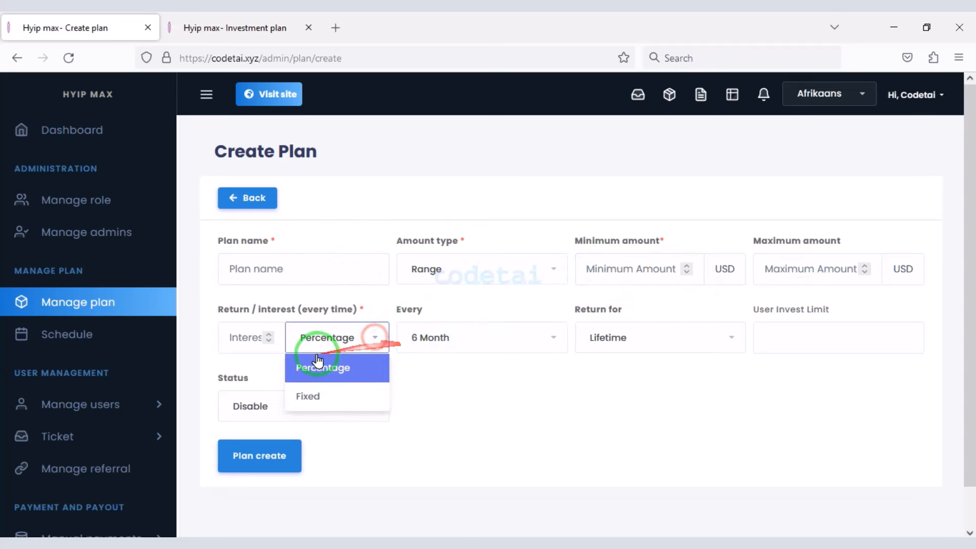
left_click(765, 351)
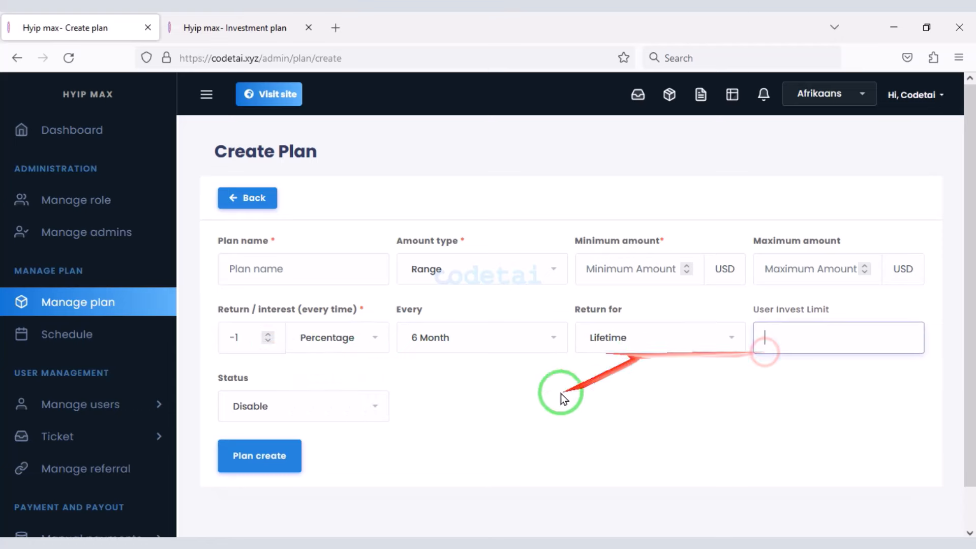
left_click(370, 451)
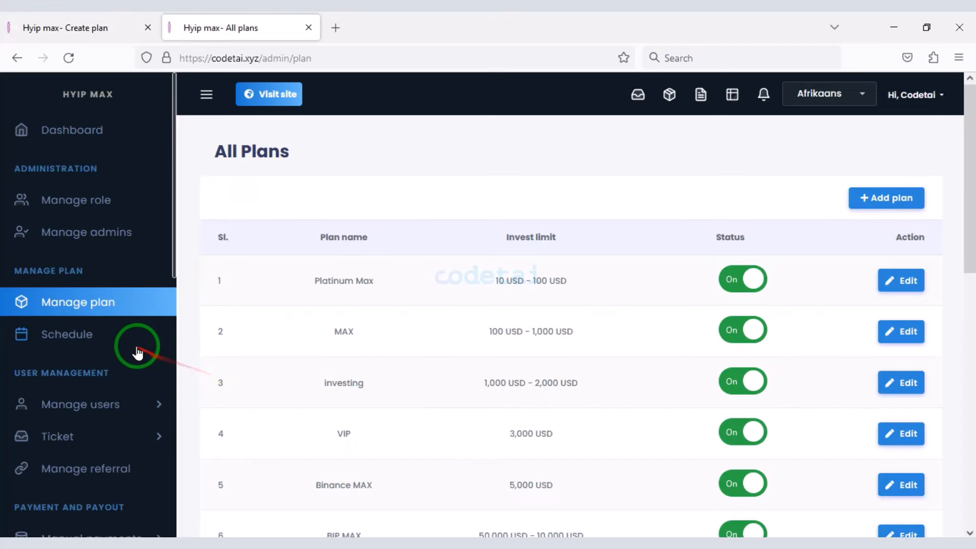
Step: Open the schedule page and examine the list of time periods and their hours
left_click(137, 350)
scroll(664, 443, "down", 2)
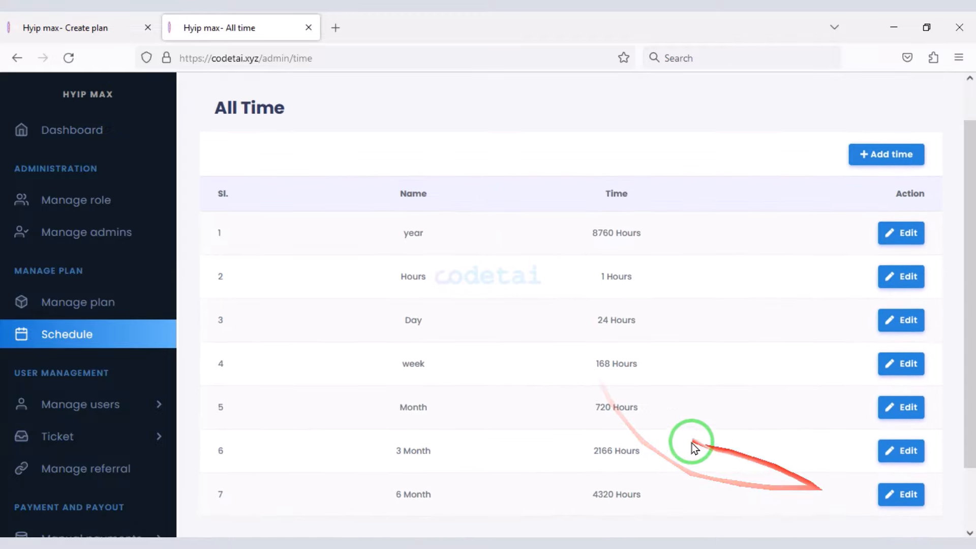
scroll(664, 443, "down", 1)
scroll(664, 444, "up", 2)
scroll(664, 443, "down", 2)
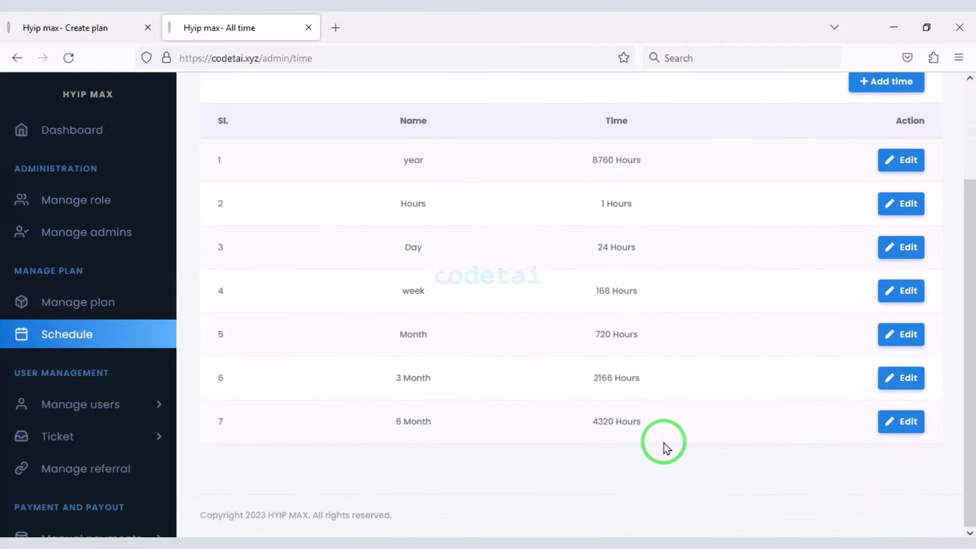
scroll(737, 437, "up", 2)
Step: View the edit dialogs of the 3 Month and Hours schedule entries and the dialog for adding a new time
left_click(900, 447)
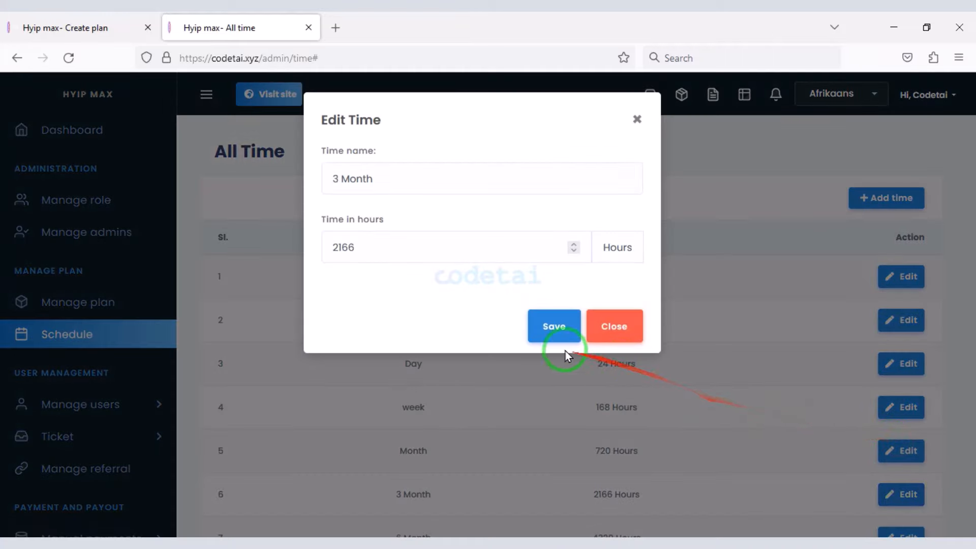
left_click(601, 331)
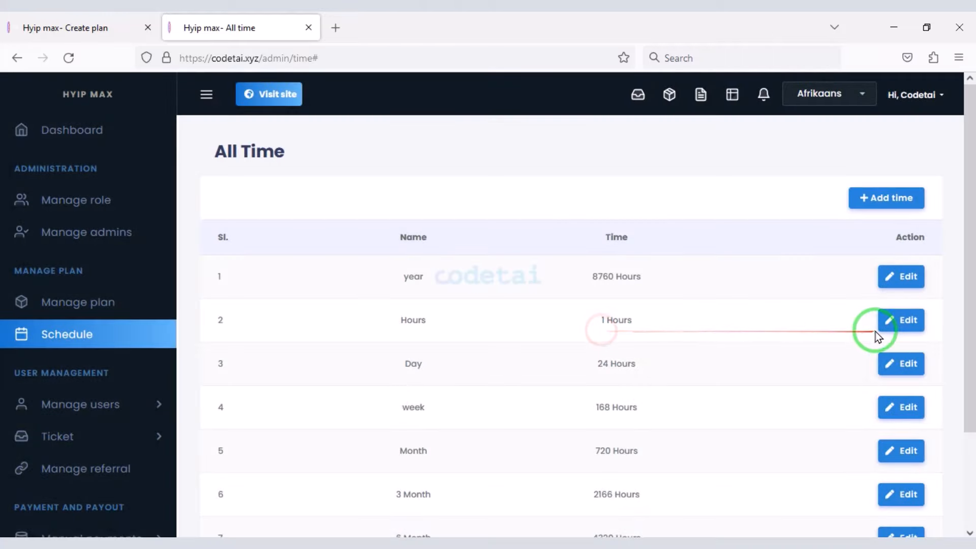
left_click(885, 332)
left_click(798, 300)
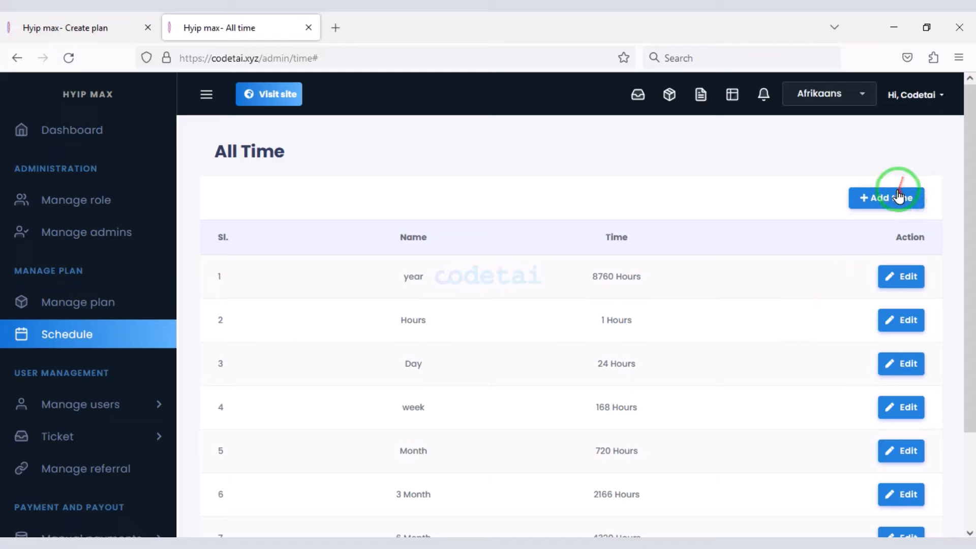
left_click(898, 197)
left_click(429, 252)
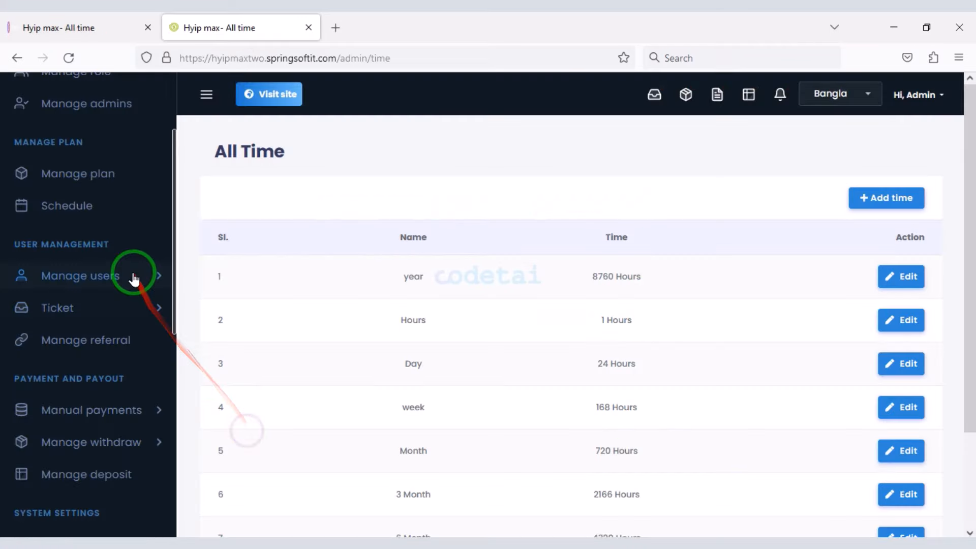
Step: Open the full user list in the demo site's admin panel and look through its entries
left_click(131, 276)
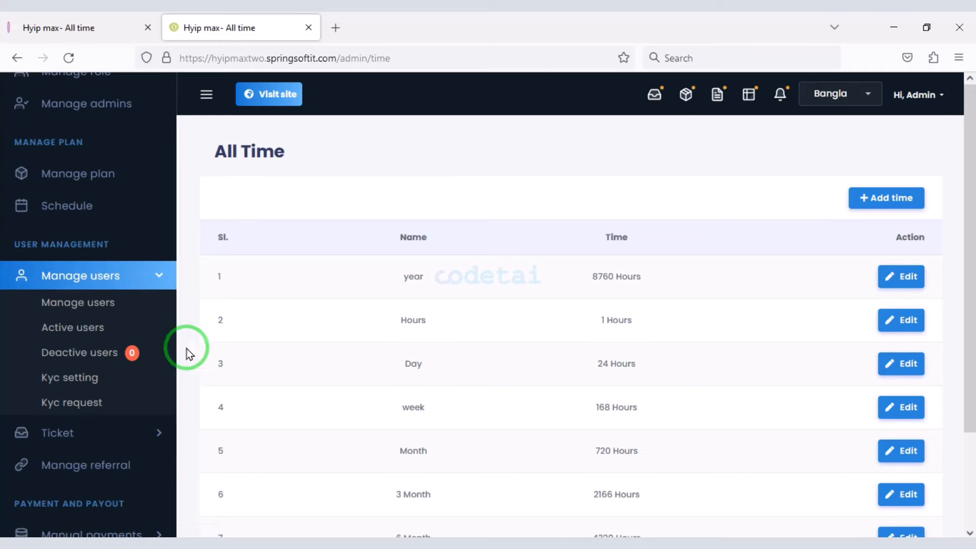
left_click(131, 303)
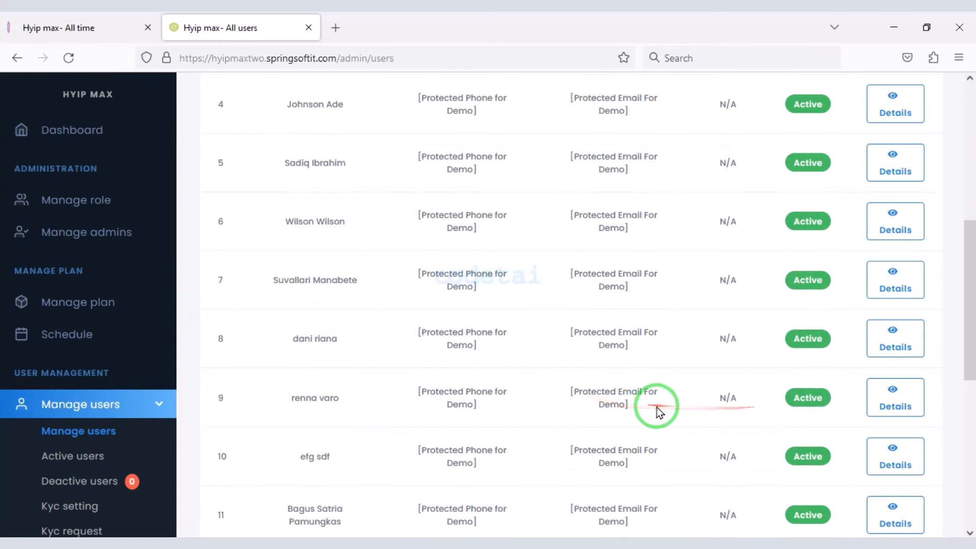
scroll(659, 411, "up", 7)
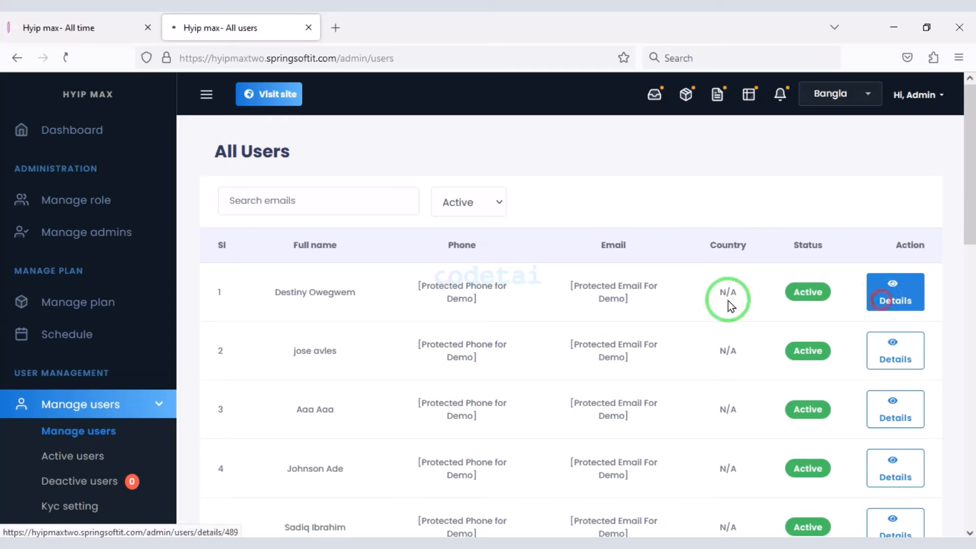
Step: View the first user's details, checking the overview charts, settings, balance and referral sections
scroll(617, 316, "down", 5)
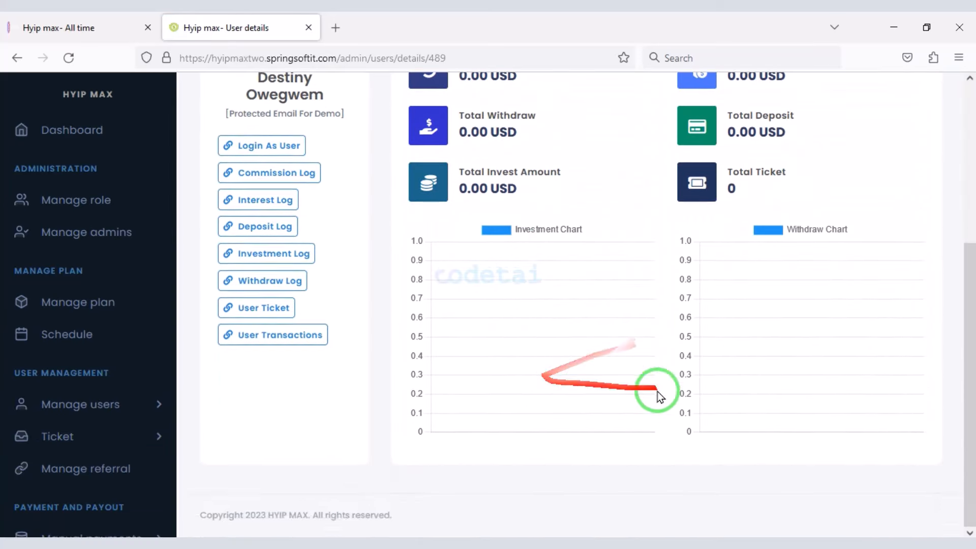
scroll(657, 392, "up", 5)
left_click(511, 175)
left_click(570, 175)
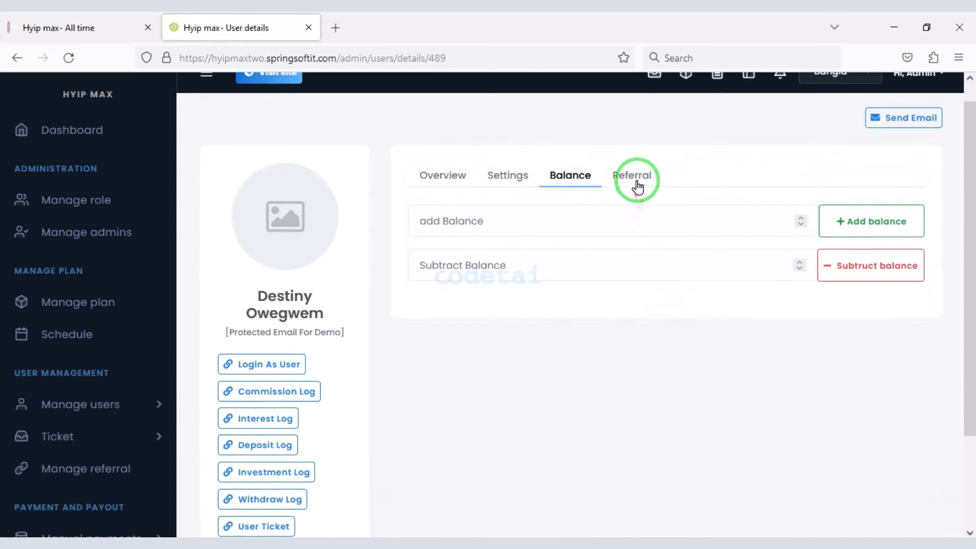
left_click(654, 186)
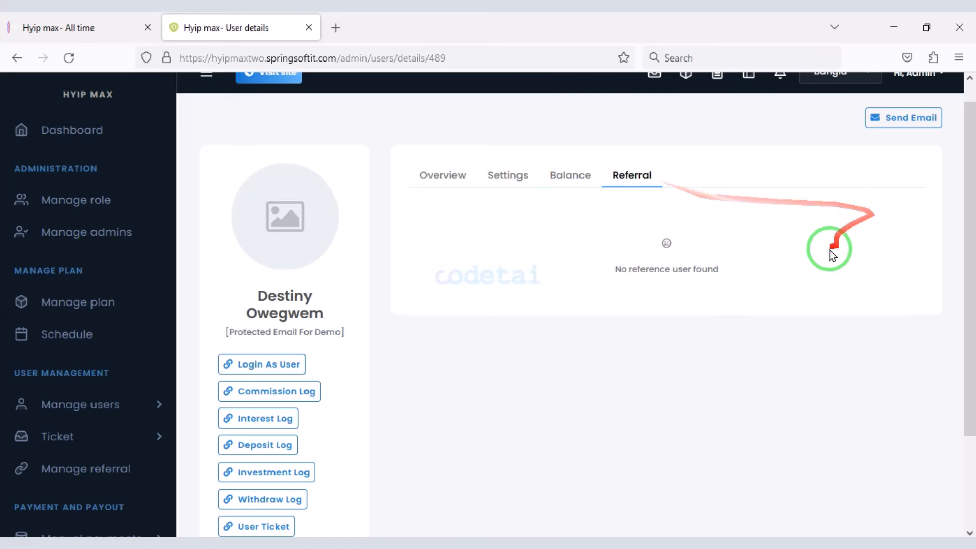
scroll(395, 337, "down", 1)
left_click(445, 105)
scroll(257, 322, "down", 1)
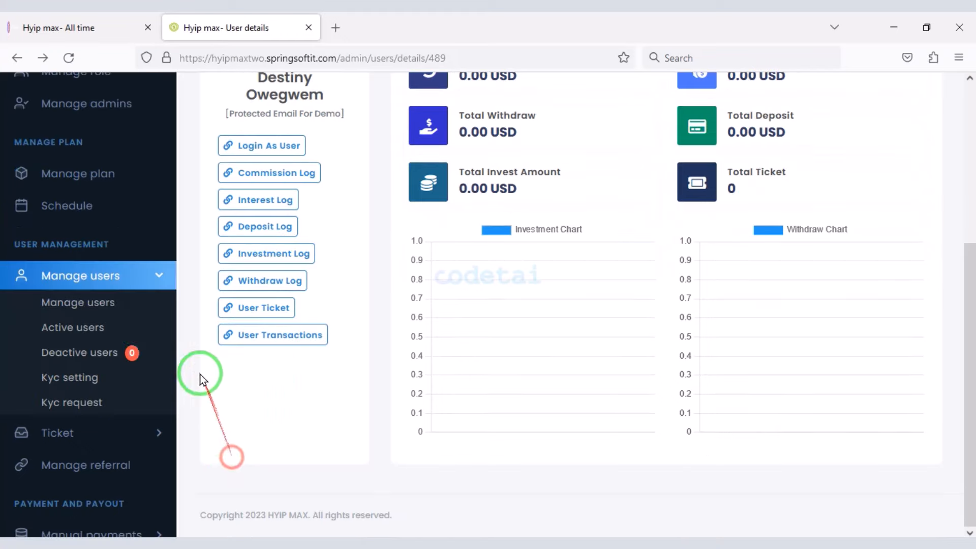
Step: Open the list of active users and look through its first page of entries
left_click(133, 324)
scroll(682, 429, "down", 10)
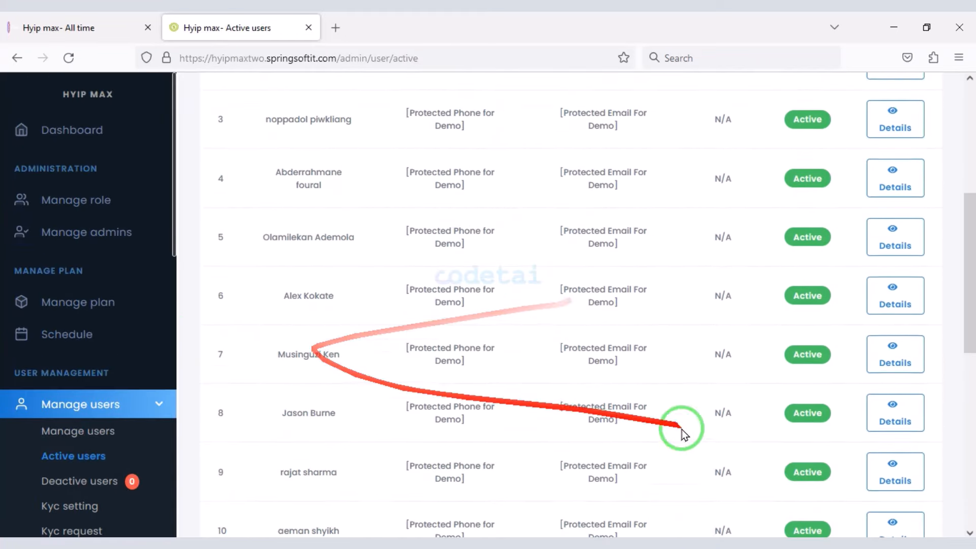
scroll(577, 501, "down", 3)
scroll(110, 361, "down", 3)
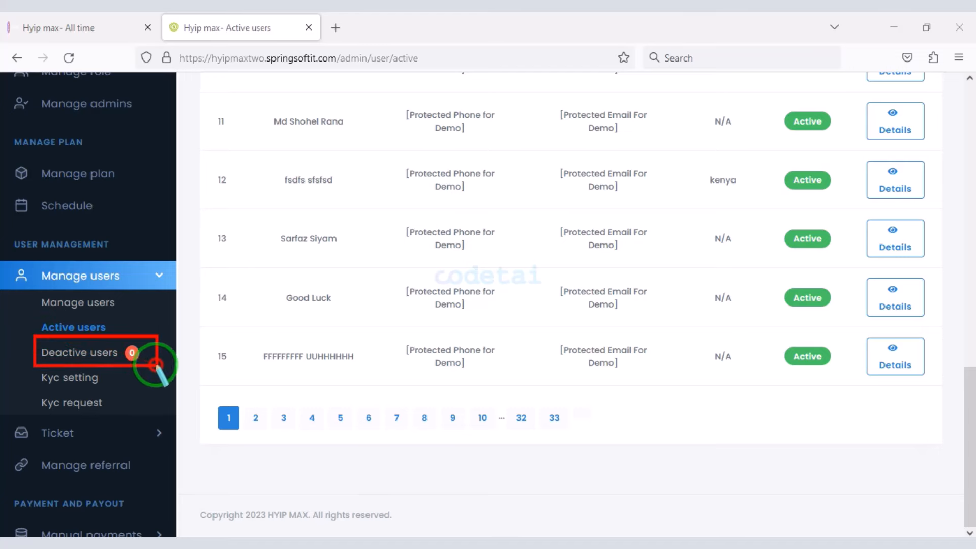
Step: Examine the KYC settings form by adding blank requirement rows, and open the KYC requests list
left_click(97, 369)
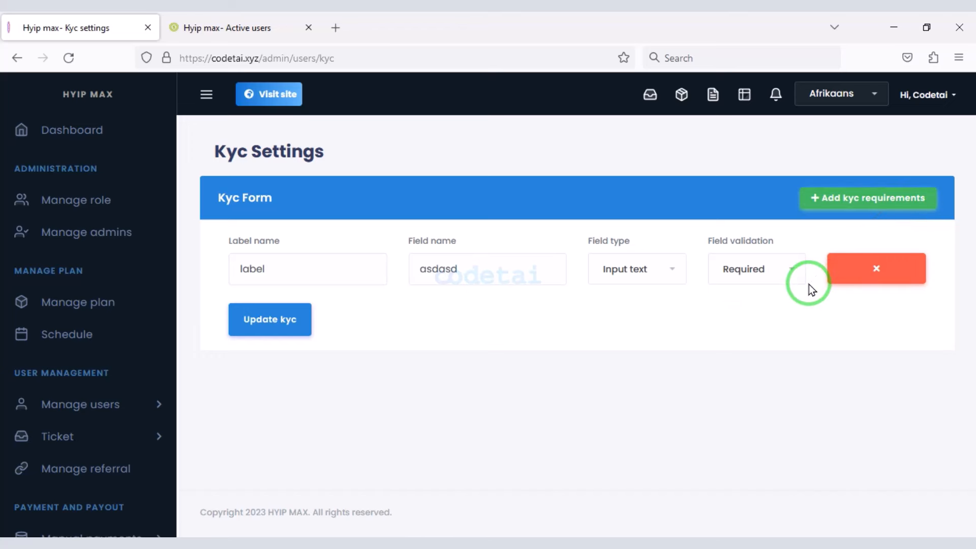
left_click(836, 196)
left_click(836, 196)
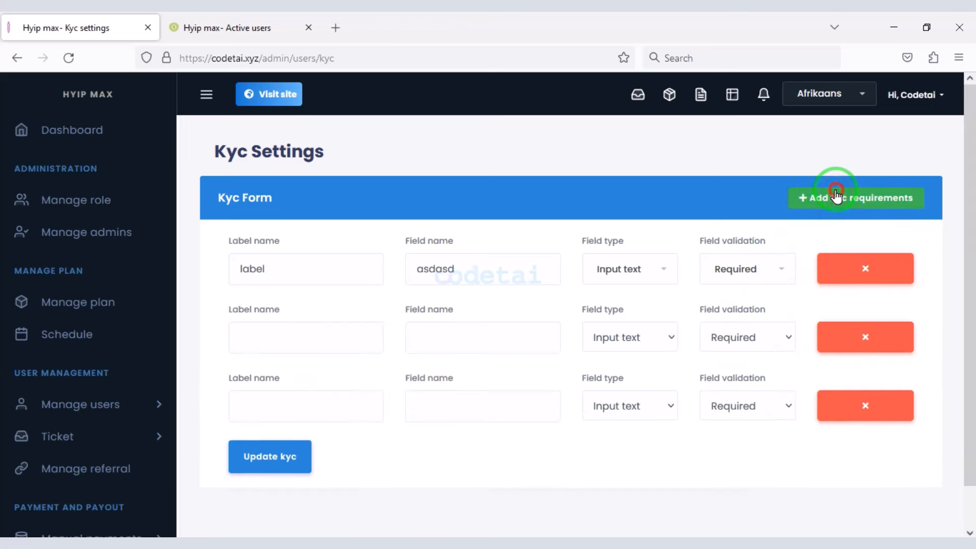
left_click(834, 196)
left_click(353, 345)
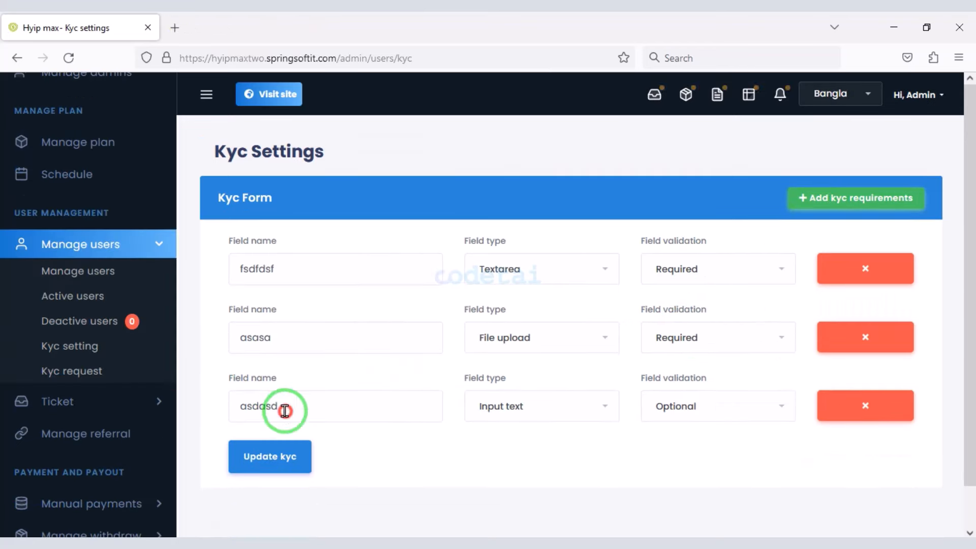
left_click(97, 371)
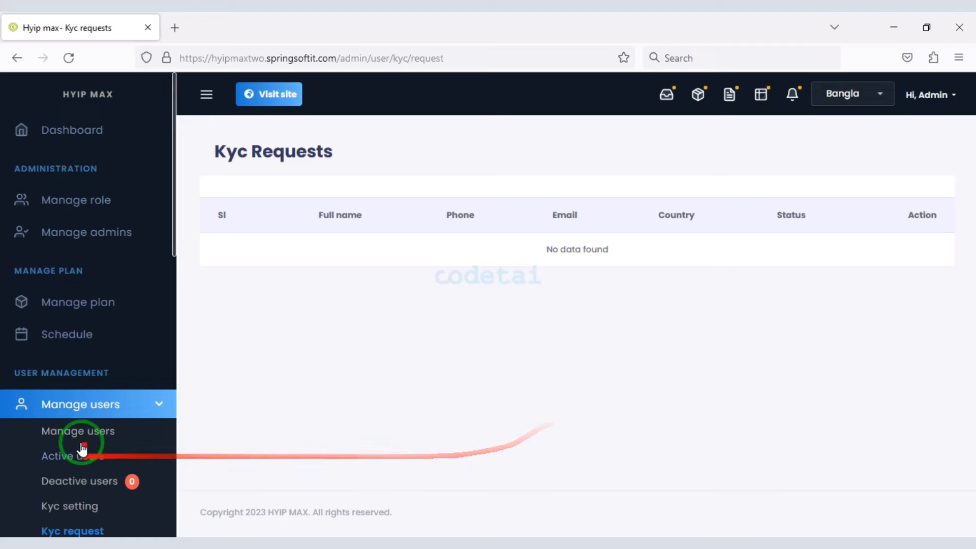
Step: Open the list of all tickets and examine the first ticket's discussion page, including the file upload, message field and customer's reply
scroll(80, 425, "down", 5)
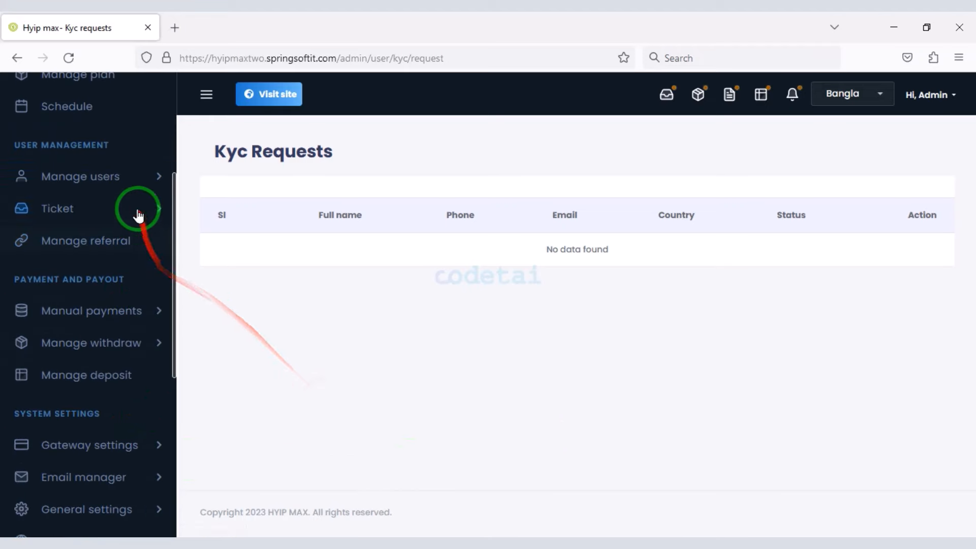
left_click(137, 213)
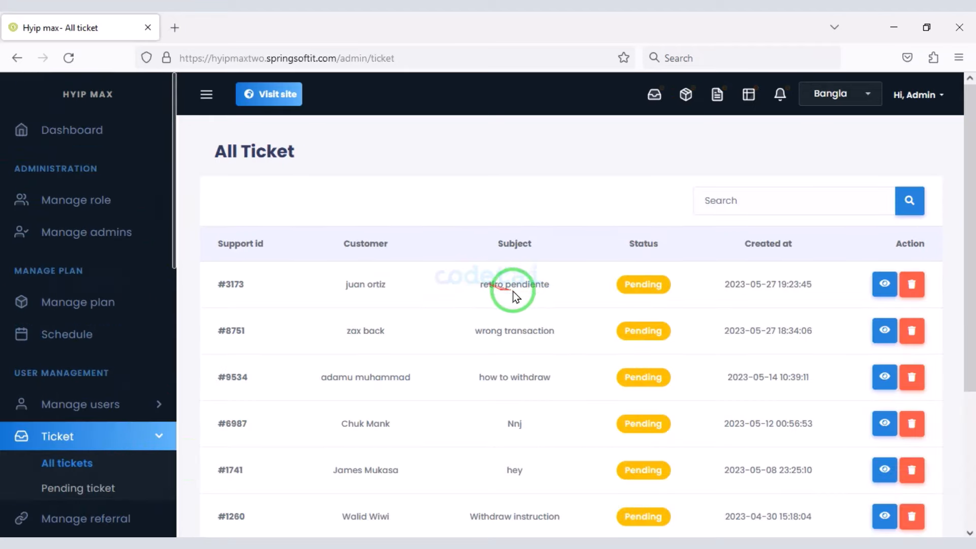
scroll(654, 323, "down", 3)
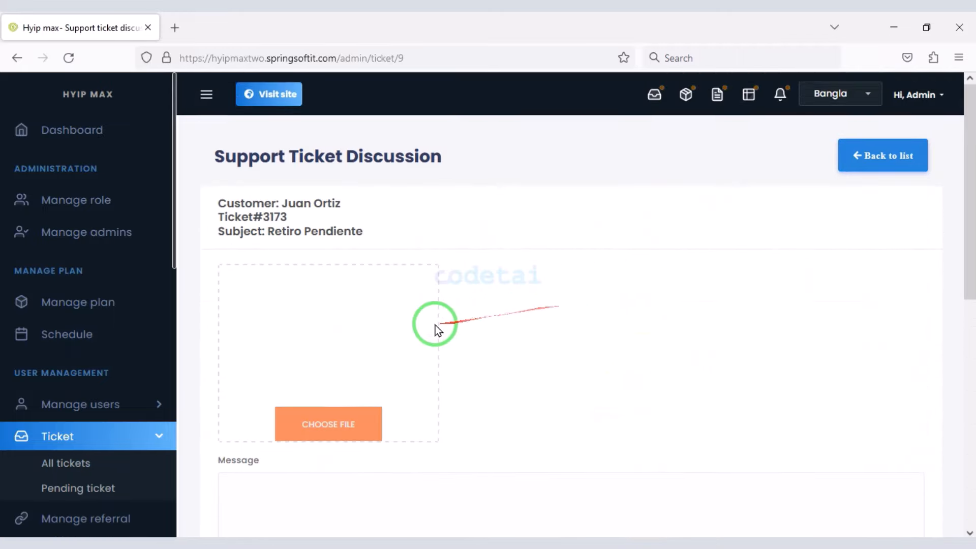
scroll(366, 336, "down", 3)
scroll(315, 313, "down", 3)
left_click(331, 322)
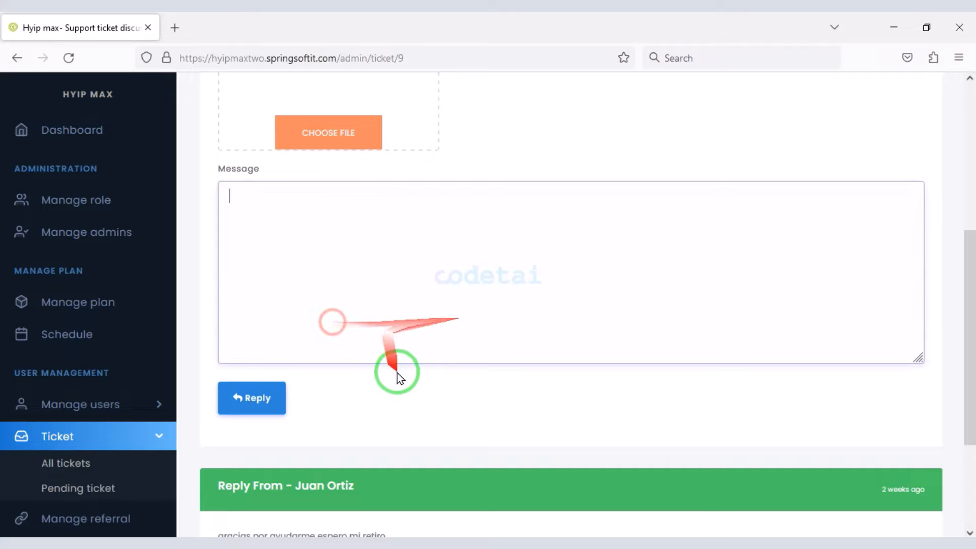
scroll(457, 396, "down", 2)
Step: View the pending tickets list and open the referral management page with its commission levels
left_click(129, 403)
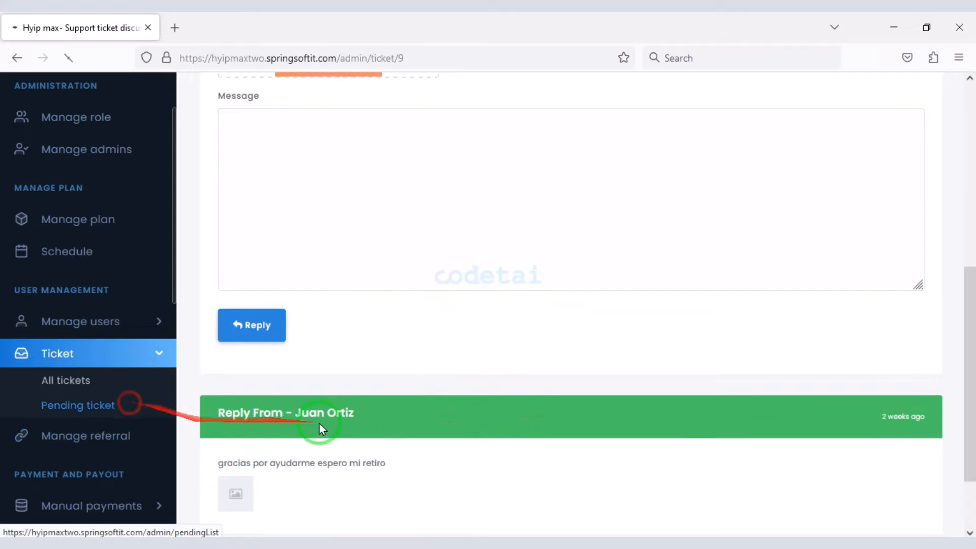
scroll(501, 329, "down", 3)
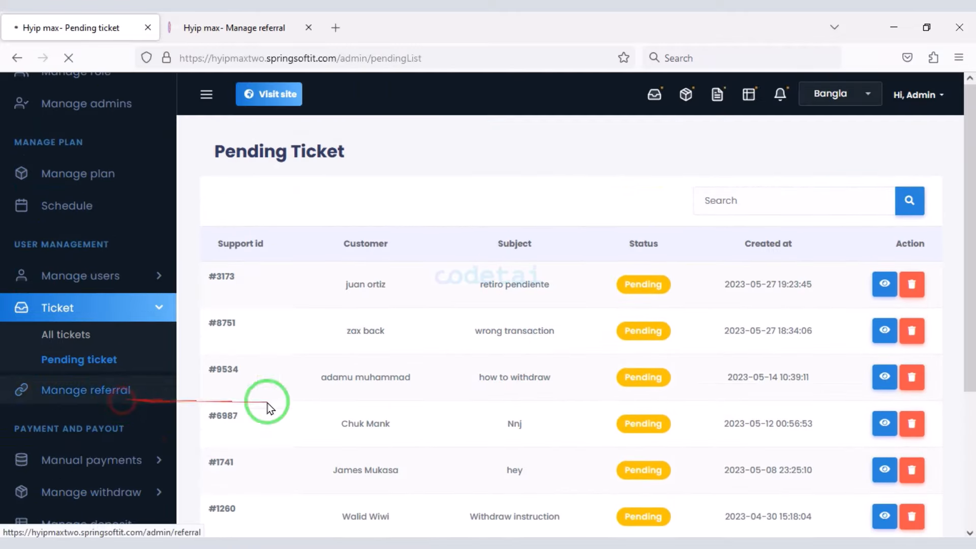
scroll(405, 382, "down", 4)
scroll(445, 380, "up", 1)
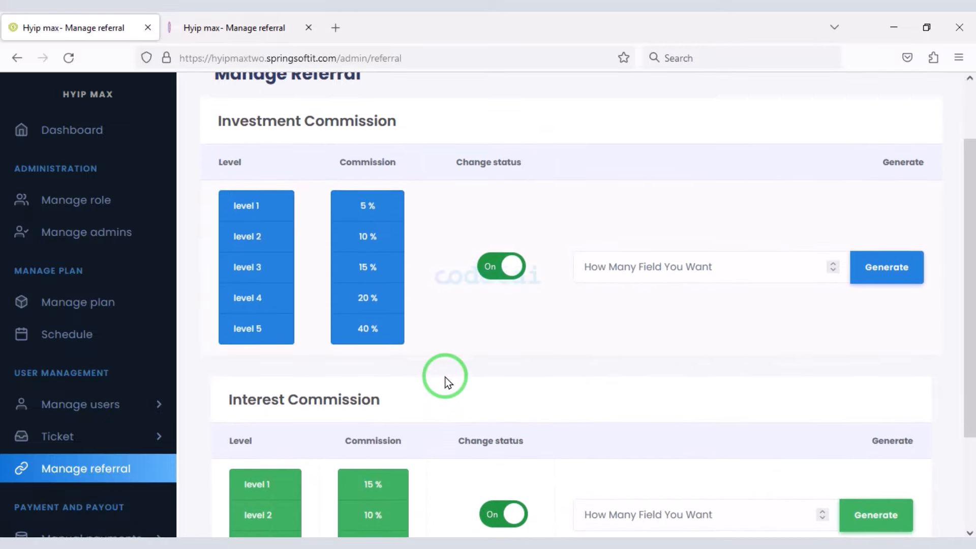
Step: Generate five blank level fields for both the investment commission and the interest commission
left_click(682, 284)
left_click(859, 272)
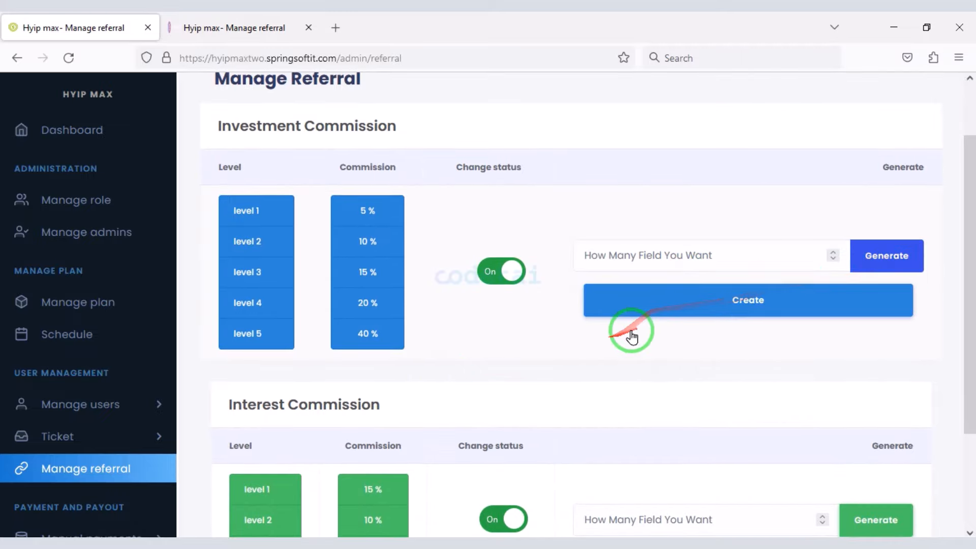
scroll(712, 371, "down", 3)
left_click(660, 391)
left_click(864, 386)
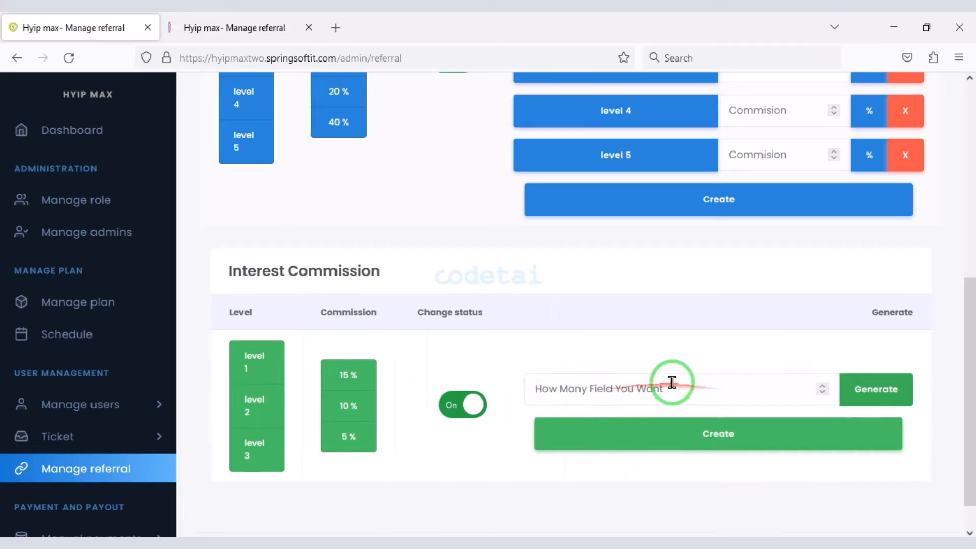
scroll(687, 407, "down", 5)
Step: Open the manual payments list, view the details page of a pending payment and return to the list
scroll(146, 281, "down", 5)
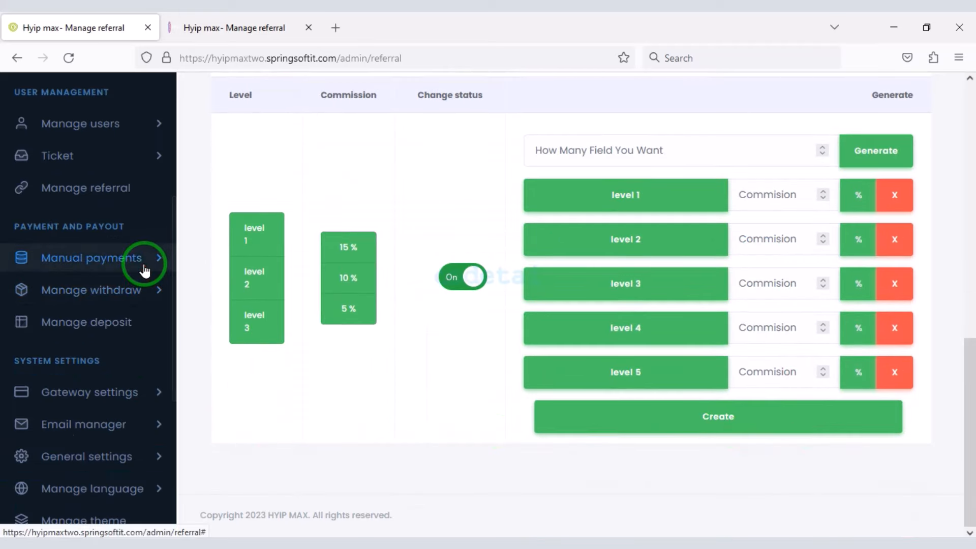
left_click(144, 264)
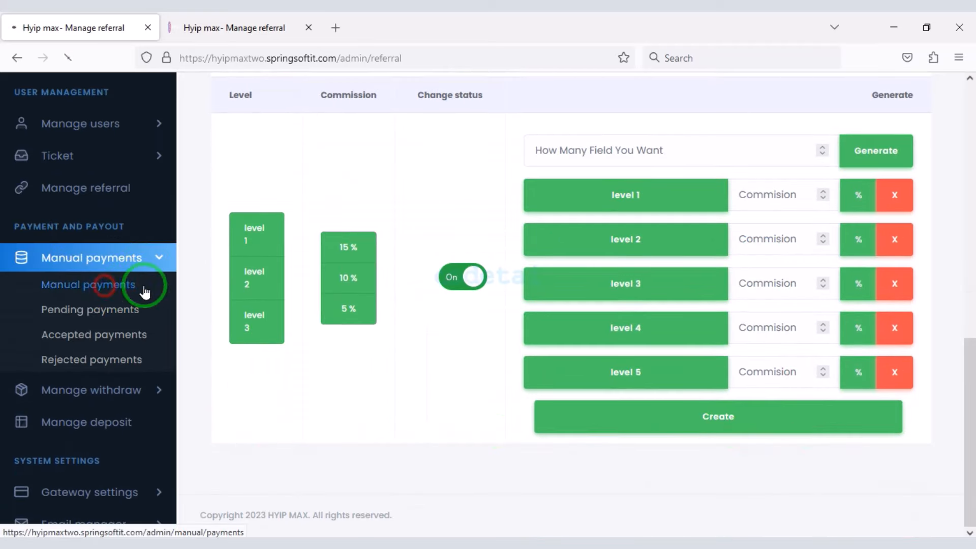
scroll(473, 305, "down", 9)
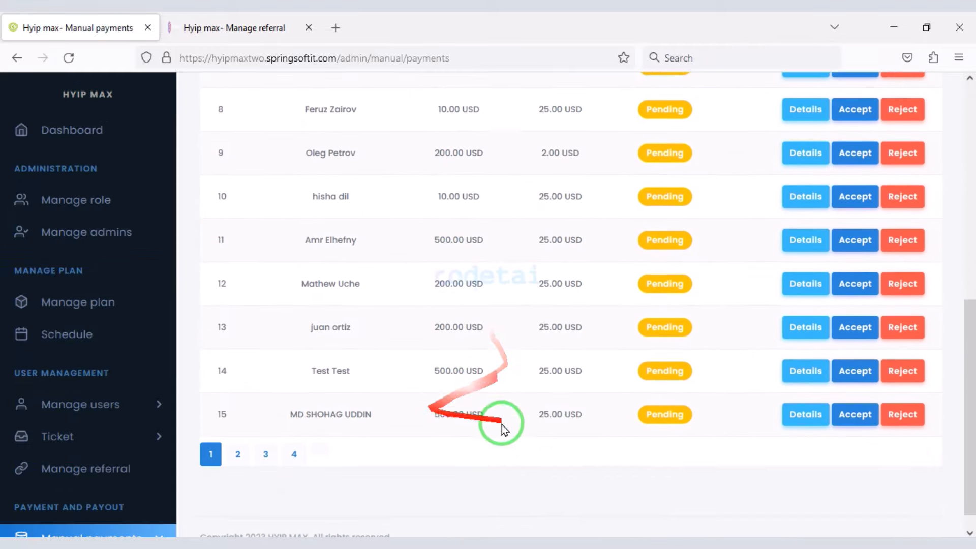
scroll(617, 416, "up", 10)
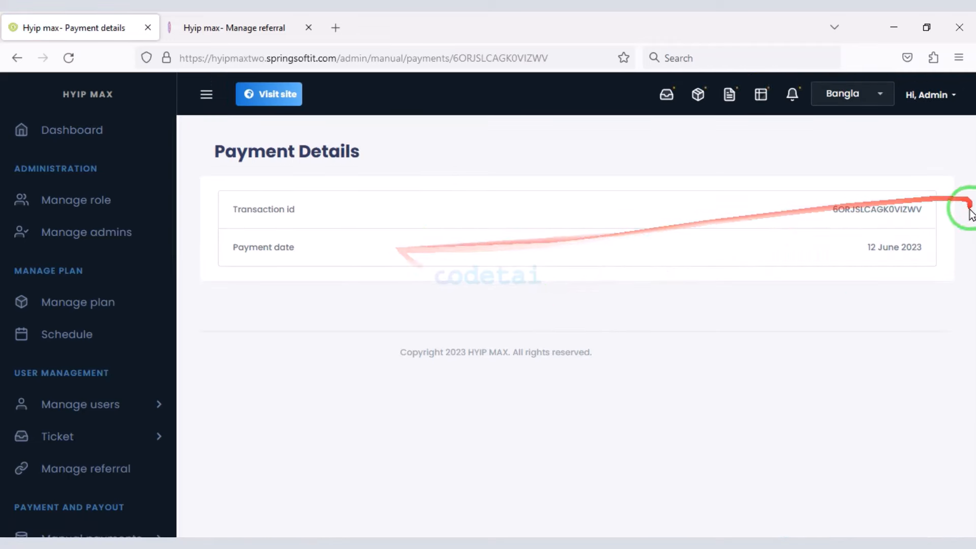
left_click(17, 57)
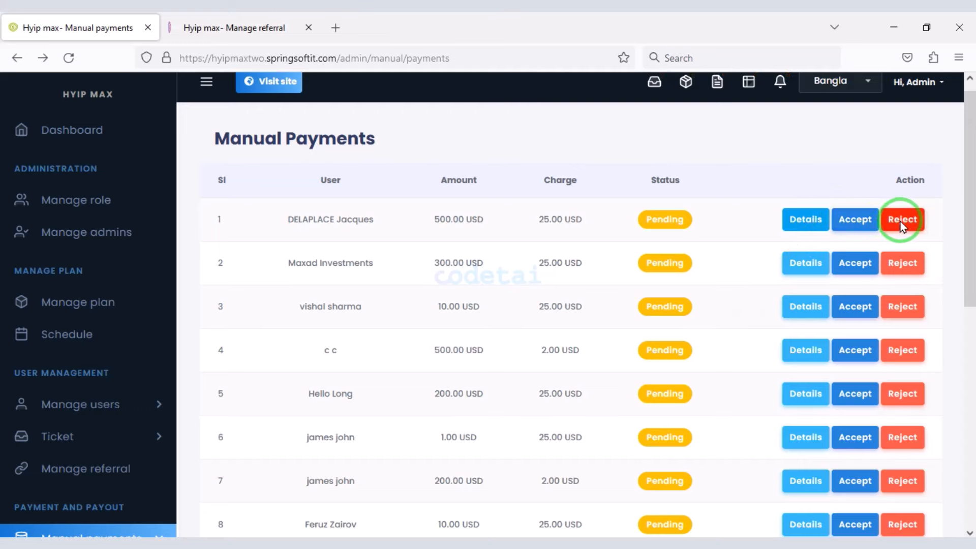
Step: View the pending and rejected lists of the manual payments
scroll(137, 367, "down", 5)
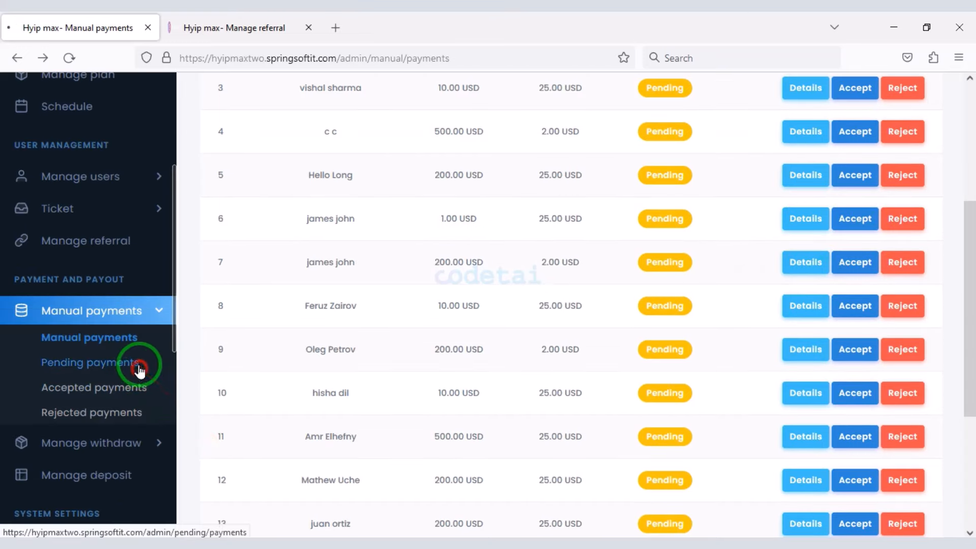
left_click(137, 367)
scroll(127, 387, "down", 3)
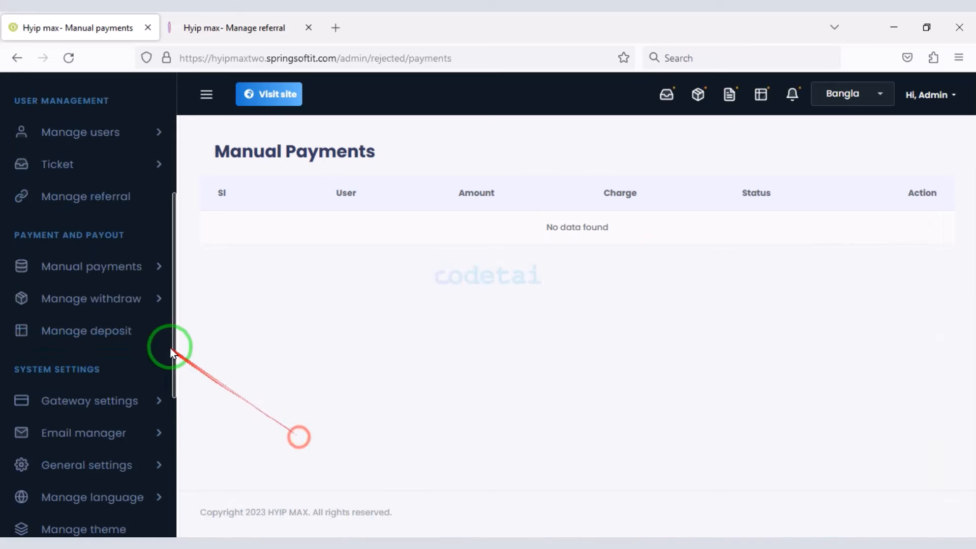
Step: Open the withdraw methods page and examine the creation form's charge, amount, status and instruction fields, closing it without saving
left_click(137, 304)
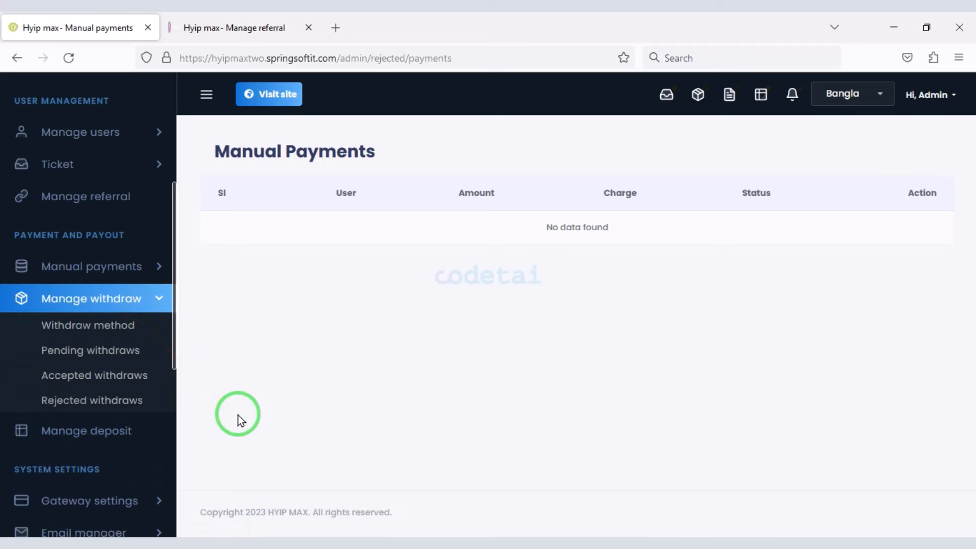
left_click(113, 327)
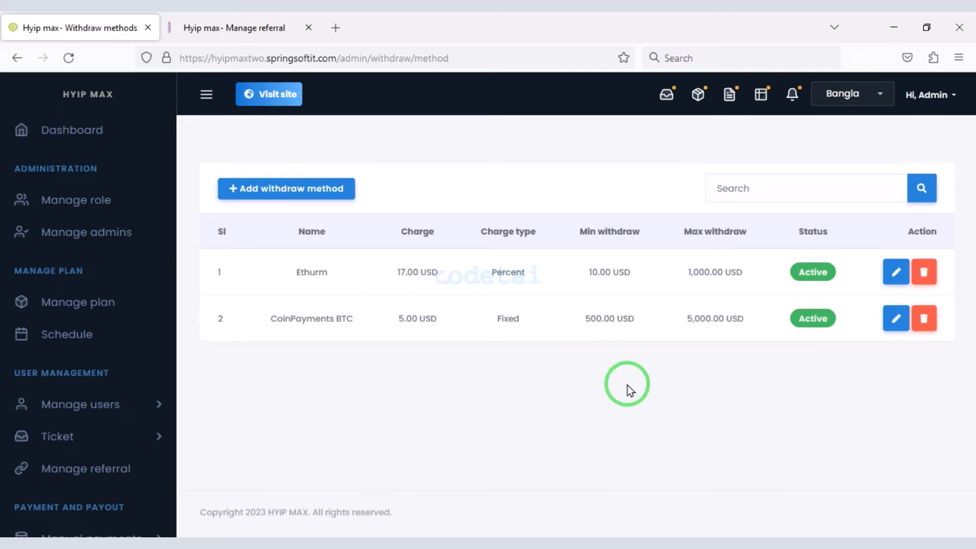
left_click(298, 188)
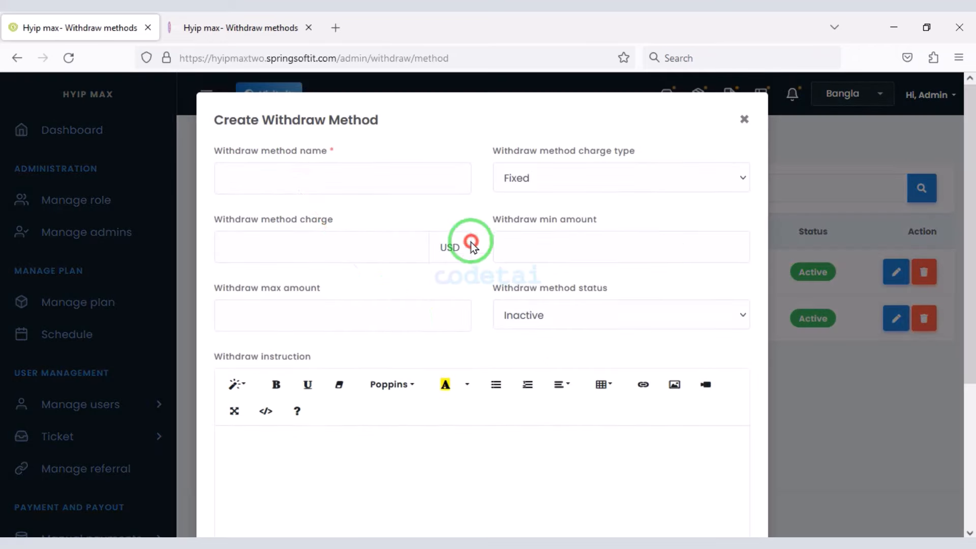
scroll(372, 283, "down", 4)
scroll(464, 322, "up", 2)
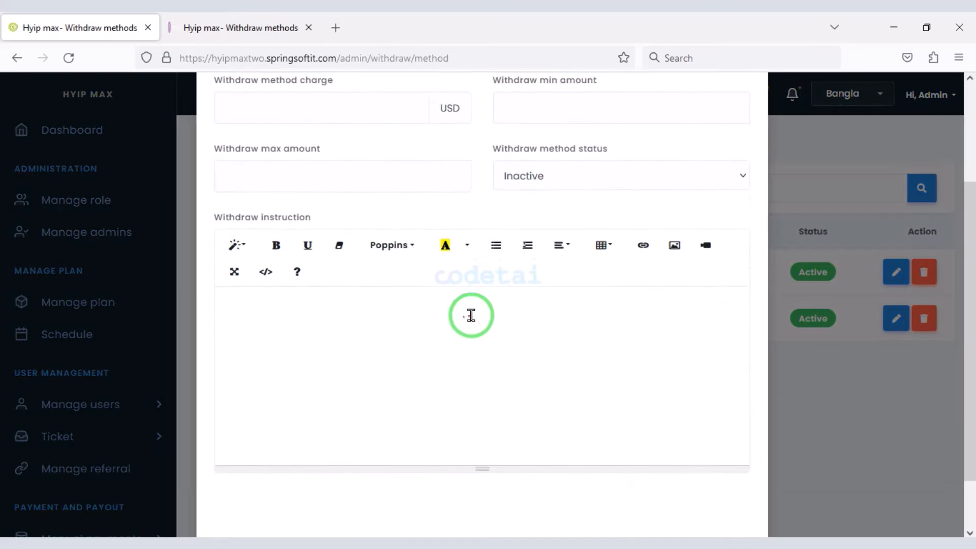
left_click(425, 298)
scroll(407, 275, "up", 2)
left_click(363, 246)
left_click(579, 251)
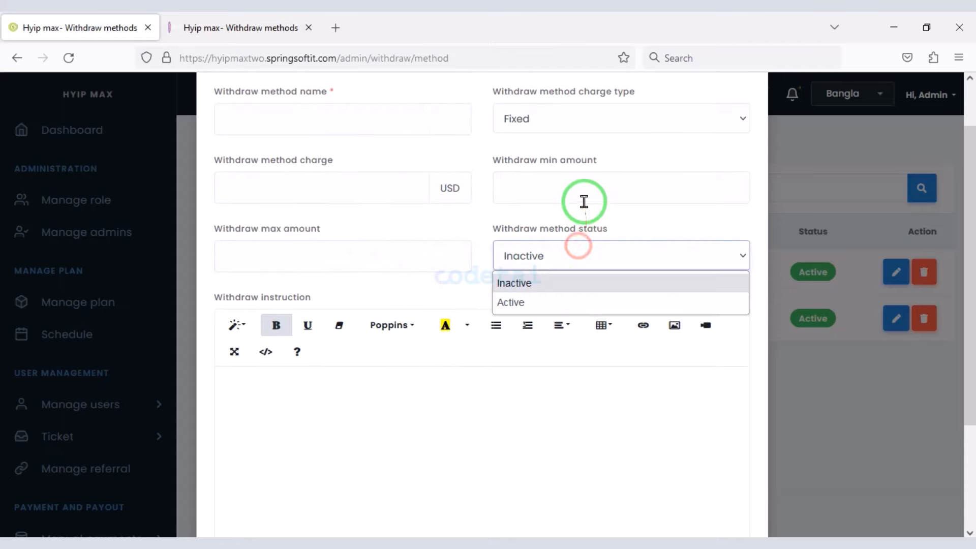
left_click(582, 198)
scroll(427, 217, "up", 1)
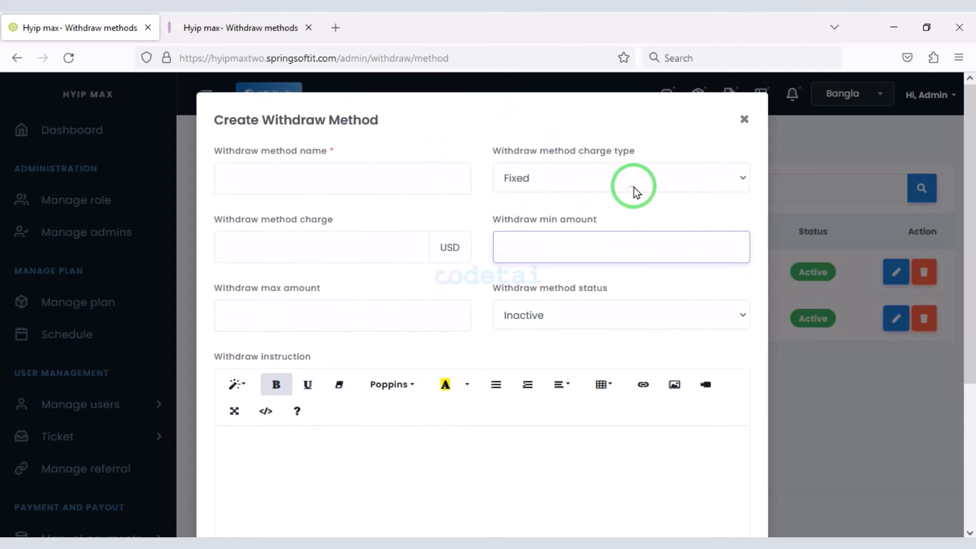
left_click(743, 131)
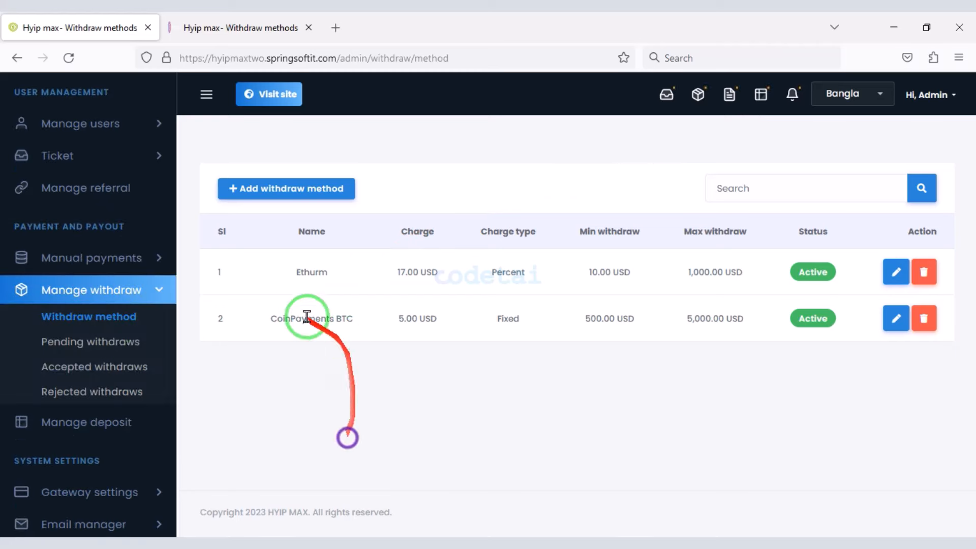
Step: Open the pending withdraws list and view the details of the first request
left_click(117, 346)
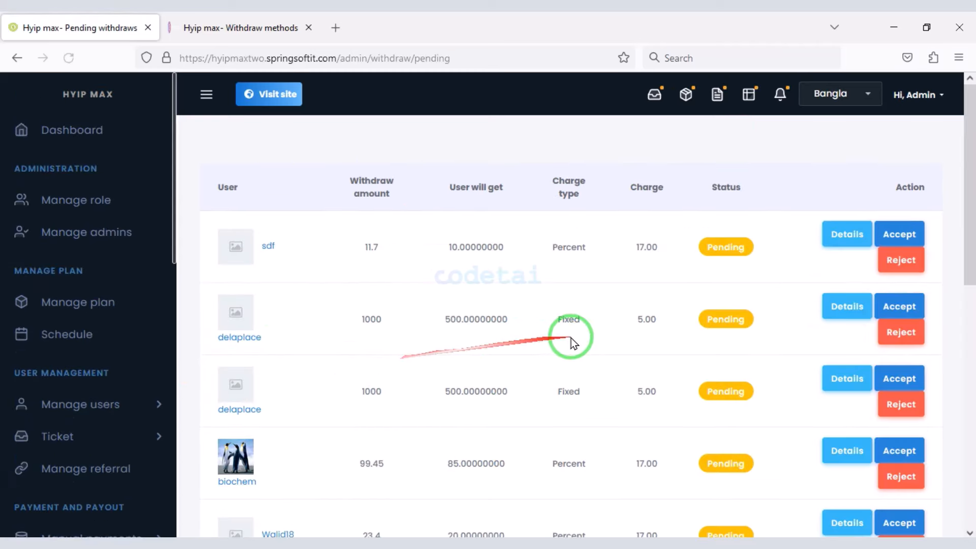
left_click(848, 233)
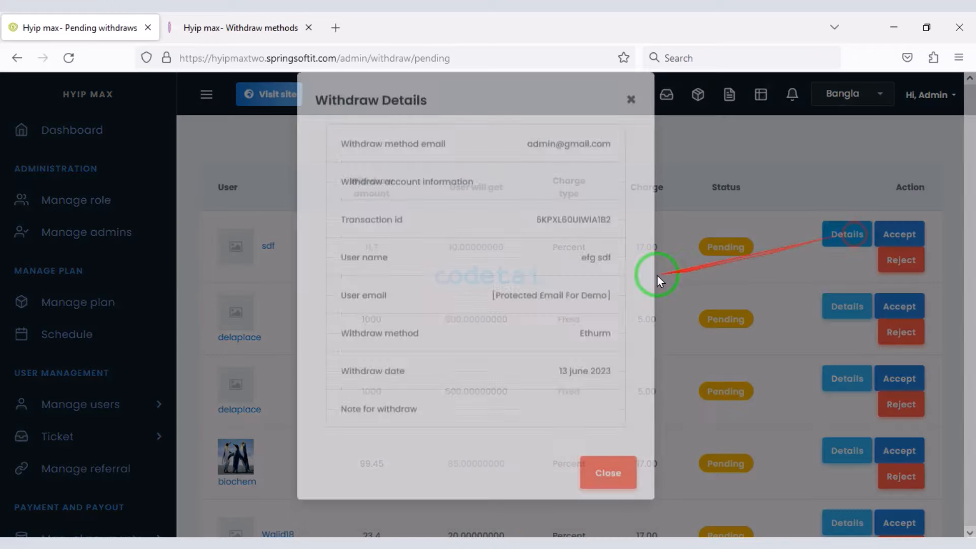
Step: Close the withdraw details and view the lists of accepted and rejected withdraws
left_click(631, 119)
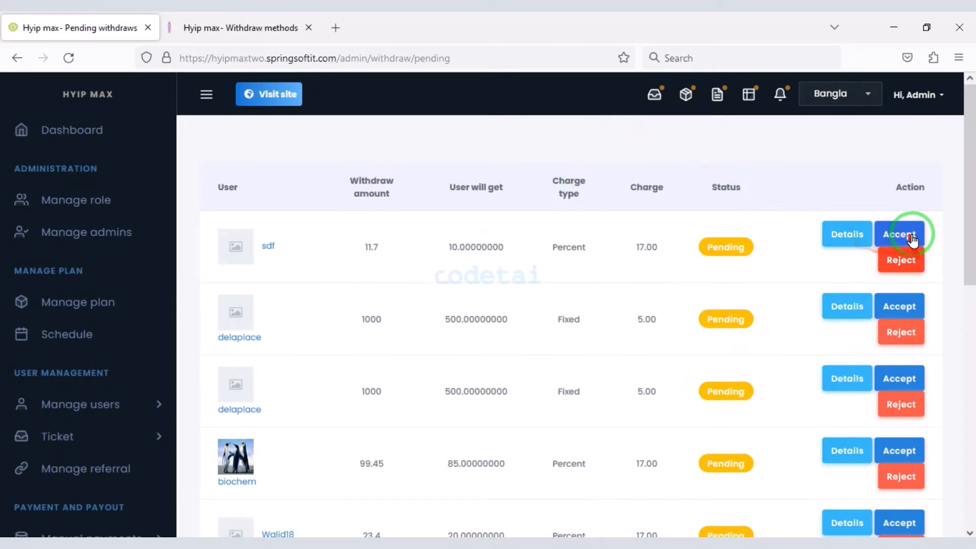
scroll(132, 310, "down", 7)
left_click(137, 311)
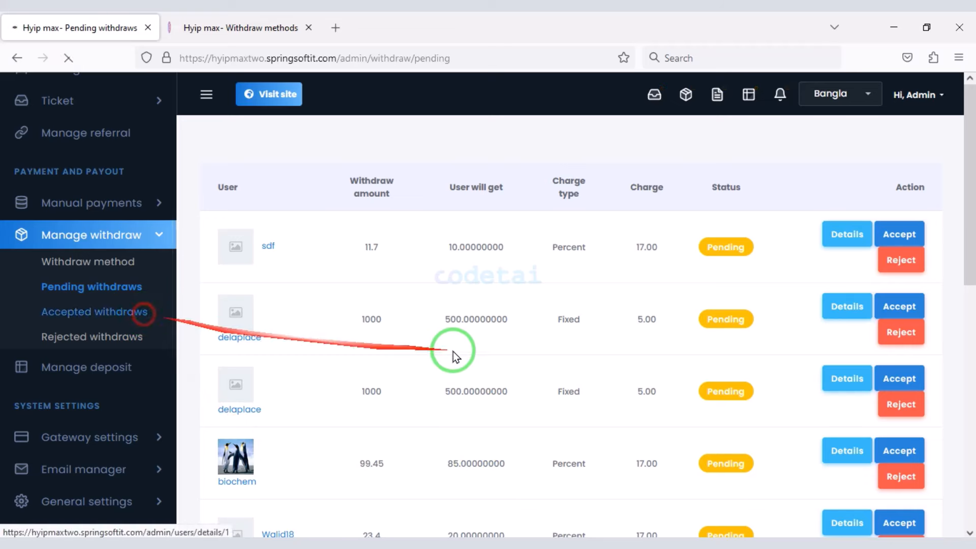
scroll(157, 407, "down", 5)
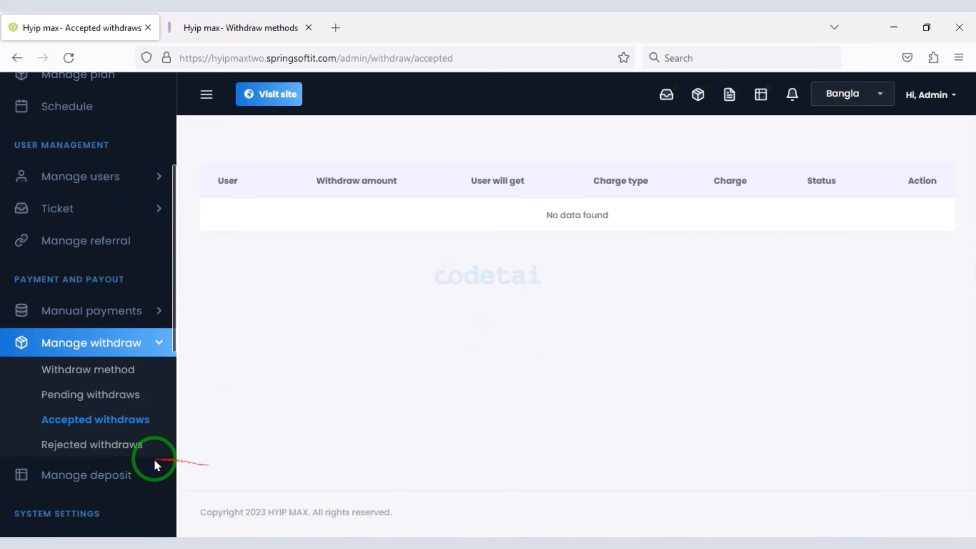
left_click(125, 446)
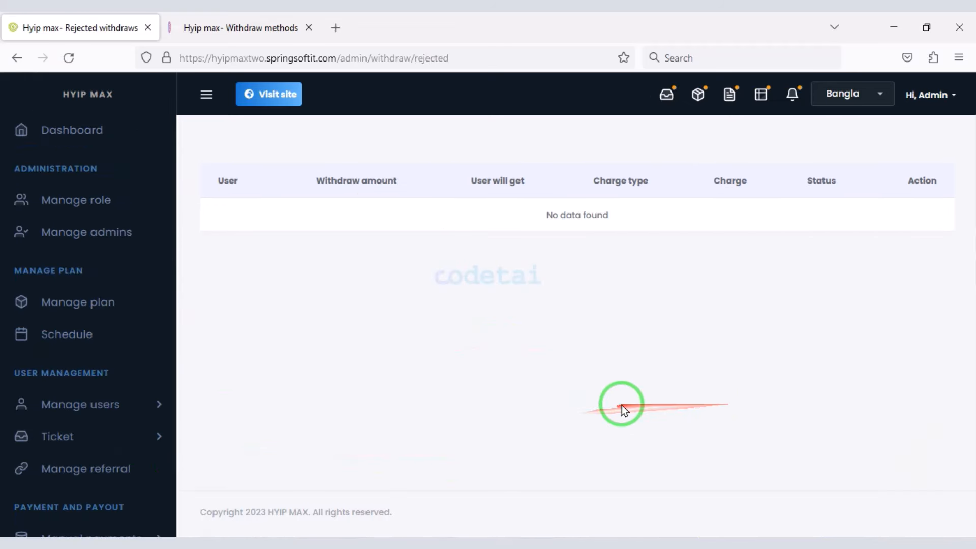
Step: Open the deposit log, view the payment details of the first deposit and return to the log
scroll(152, 372, "down", 7)
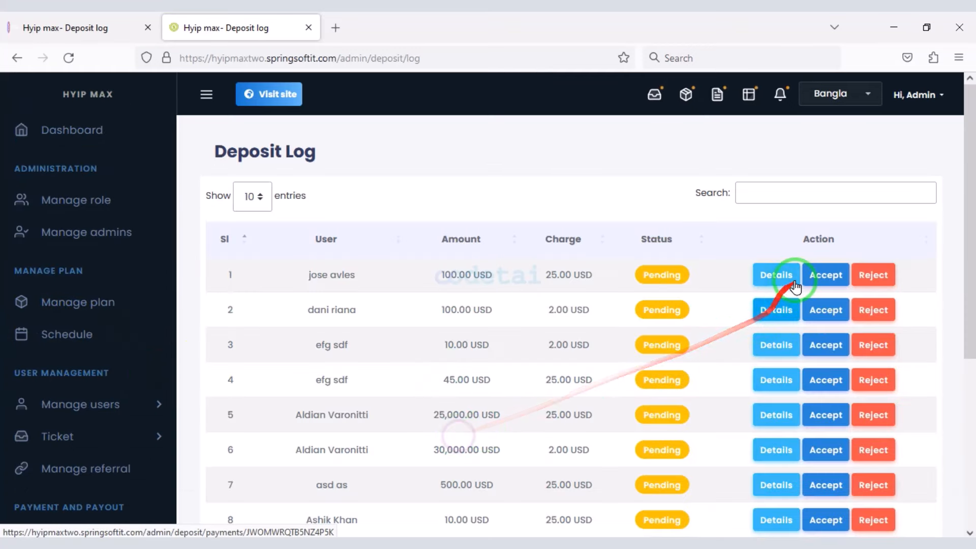
left_click(794, 279)
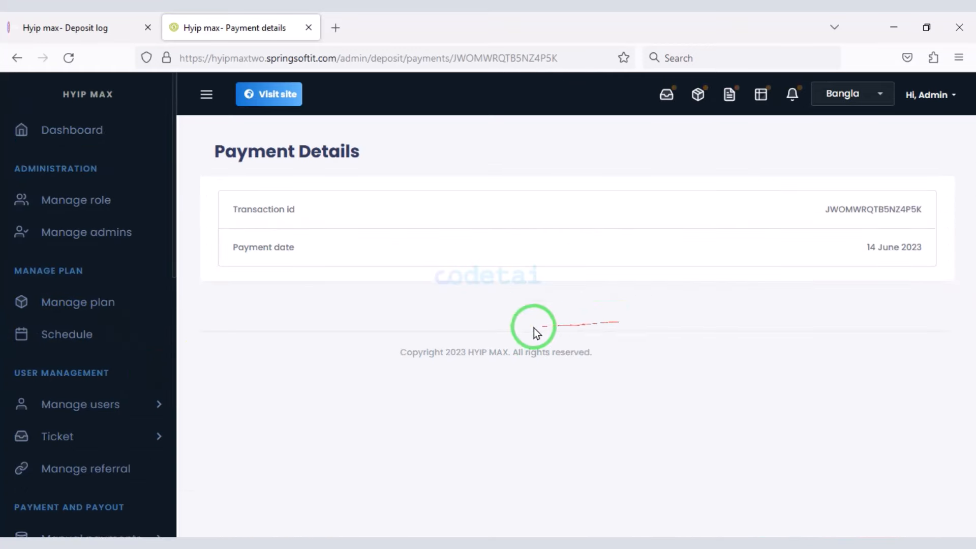
left_click(12, 58)
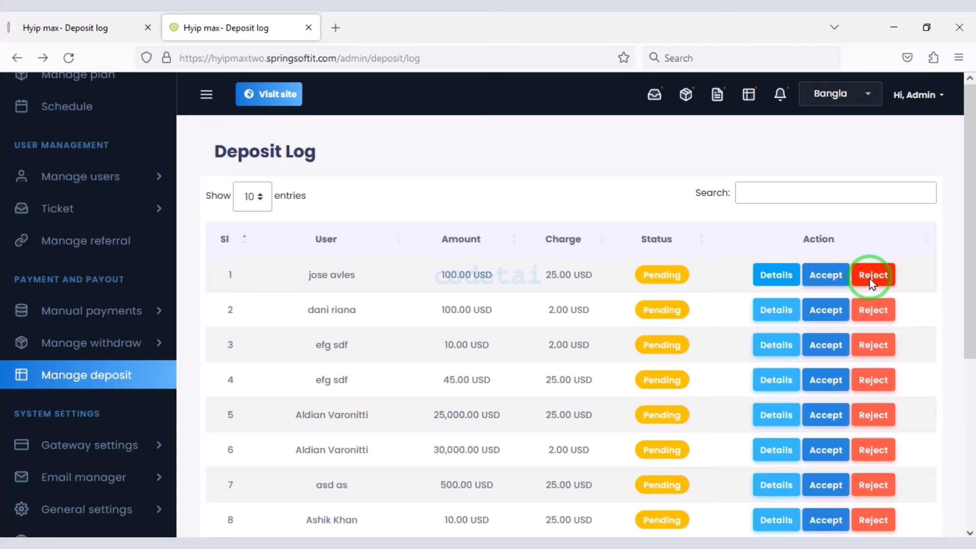
Step: Open the gateway creation form, examine its fields and add two blank payment requirement rows without saving
left_click(143, 160)
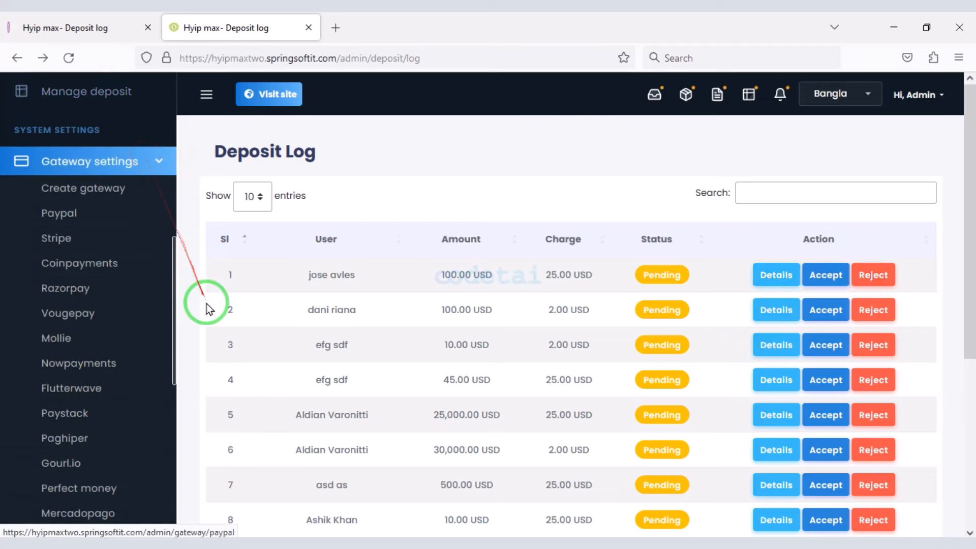
left_click(124, 188)
left_click(307, 201)
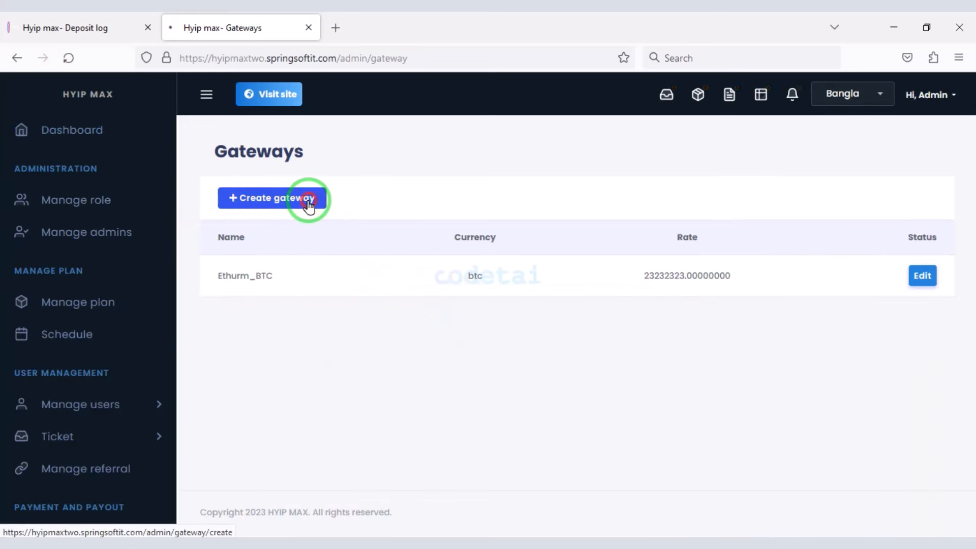
scroll(508, 346, "down", 4)
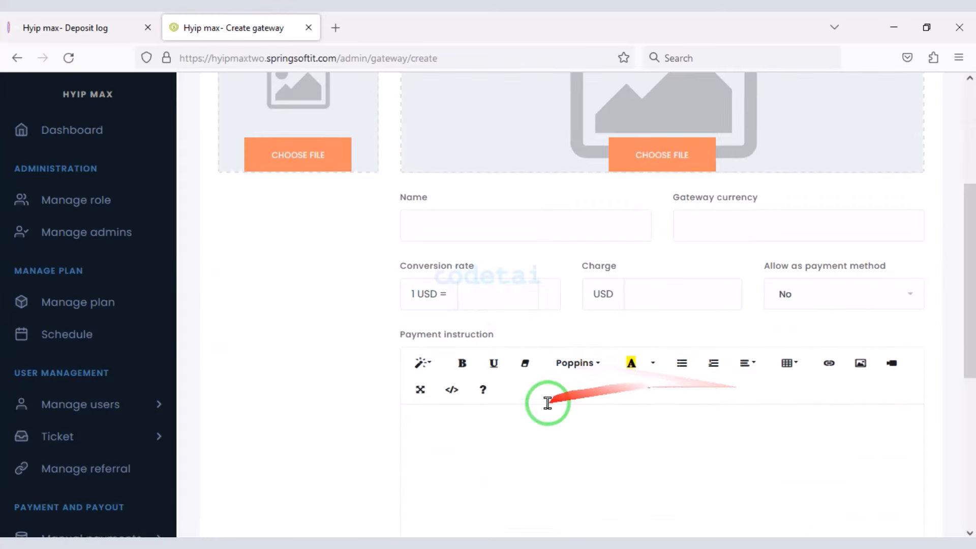
scroll(443, 432, "down", 6)
scroll(828, 342, "up", 7)
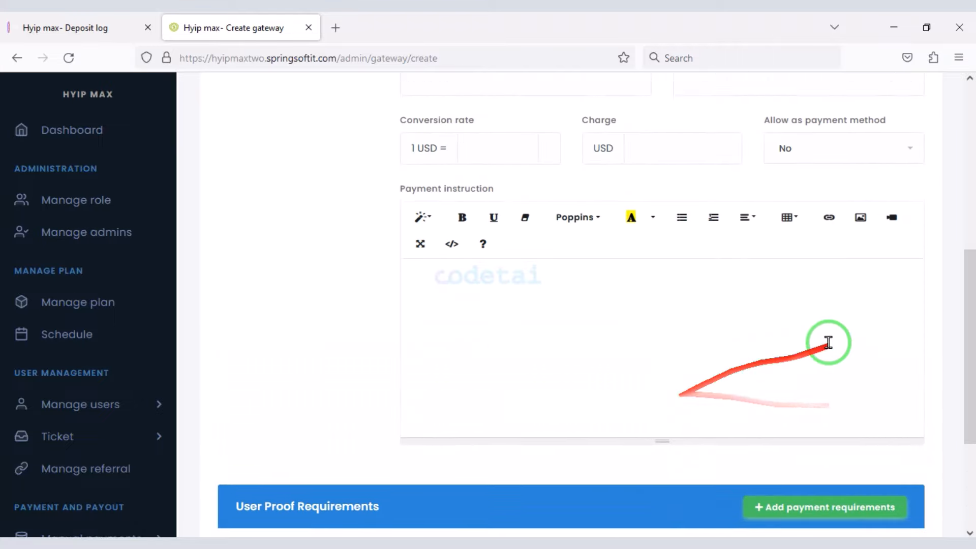
scroll(577, 325, "down", 7)
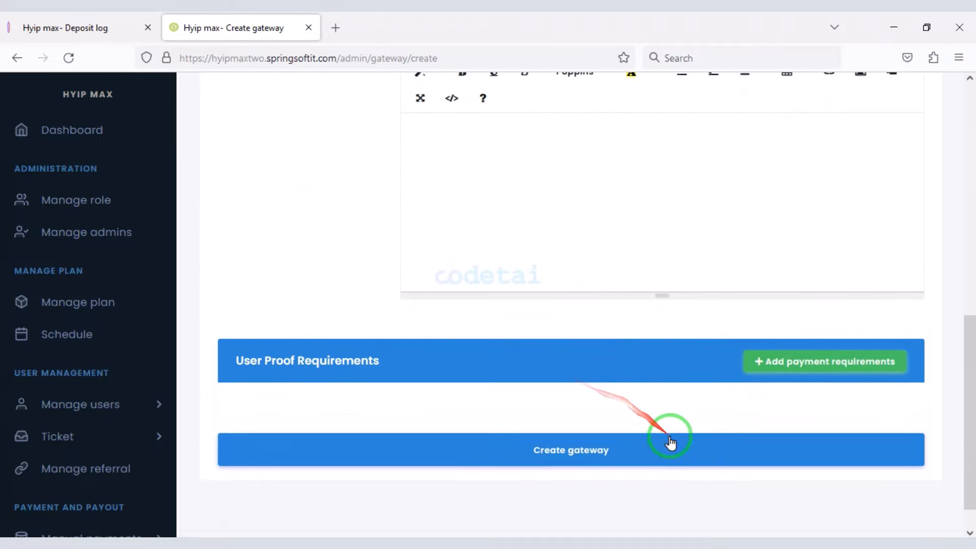
left_click(787, 369)
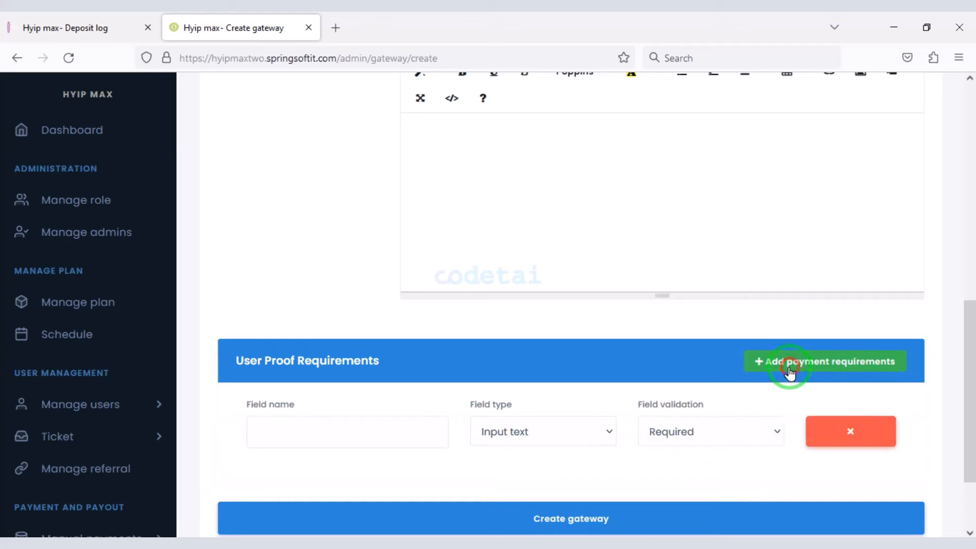
left_click(815, 363)
Step: Look over the built-in payment gateways from Paypal to Bank payment, and open the email configuration page
scroll(690, 413, "down", 2)
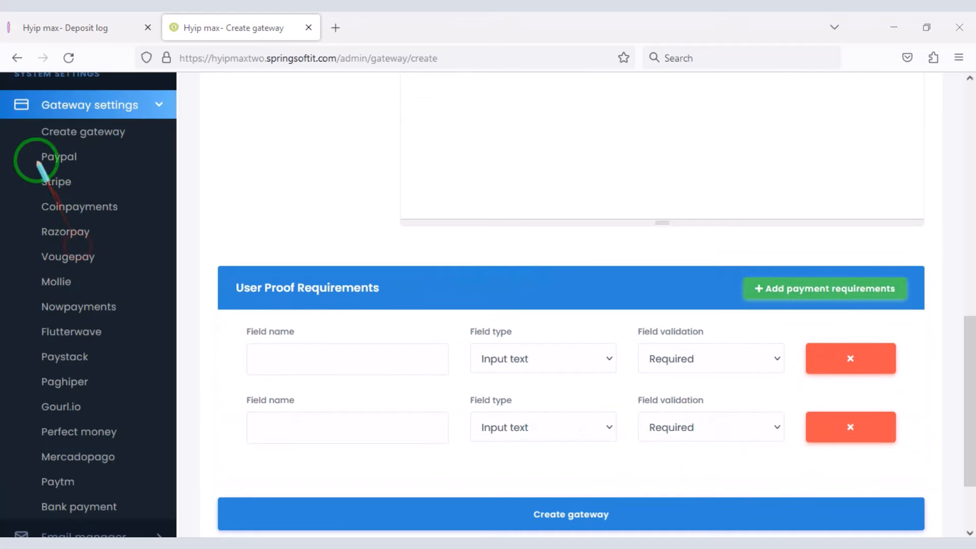
left_click_drag(26, 148, 155, 518)
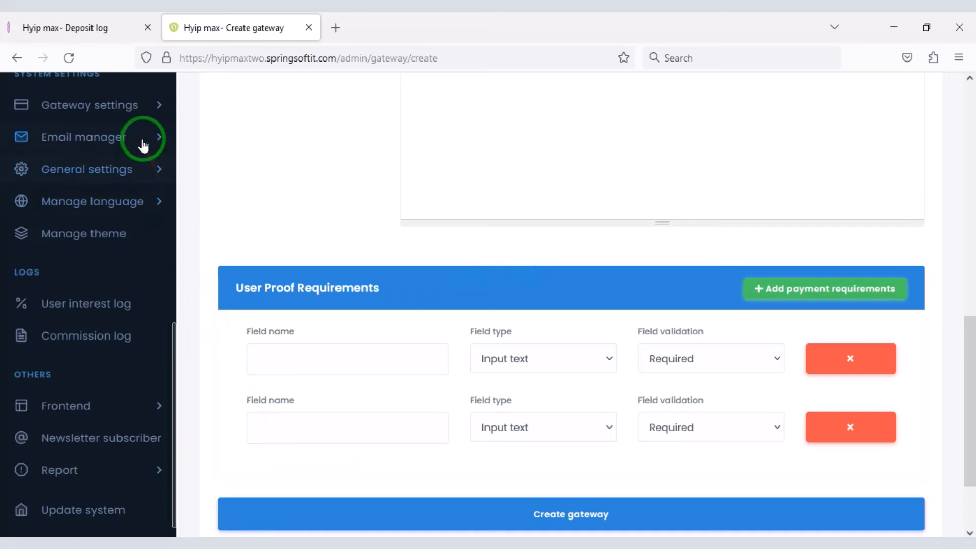
left_click(142, 140)
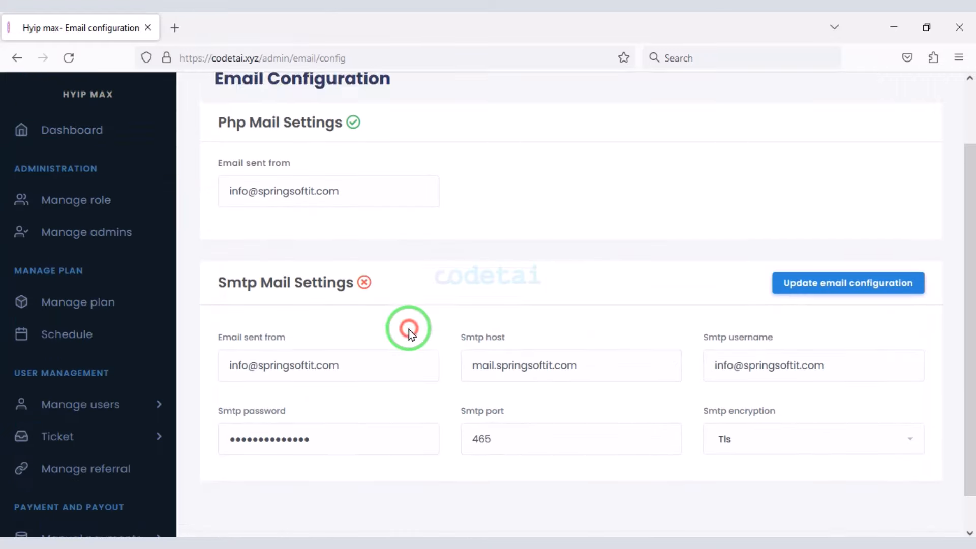
scroll(410, 329, "down", 1)
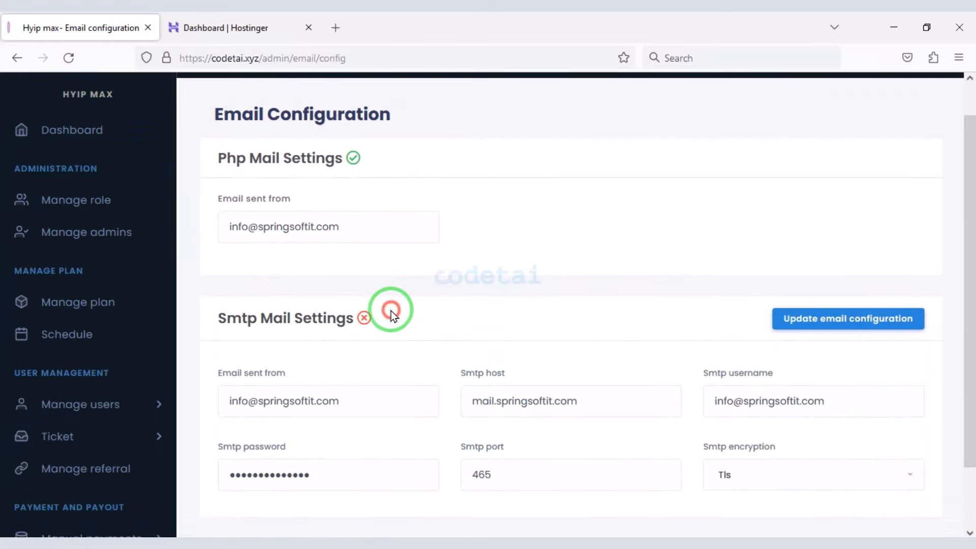
Step: Switch to Hostinger and open the form for a new email account on codetai.xyz
left_click(288, 18)
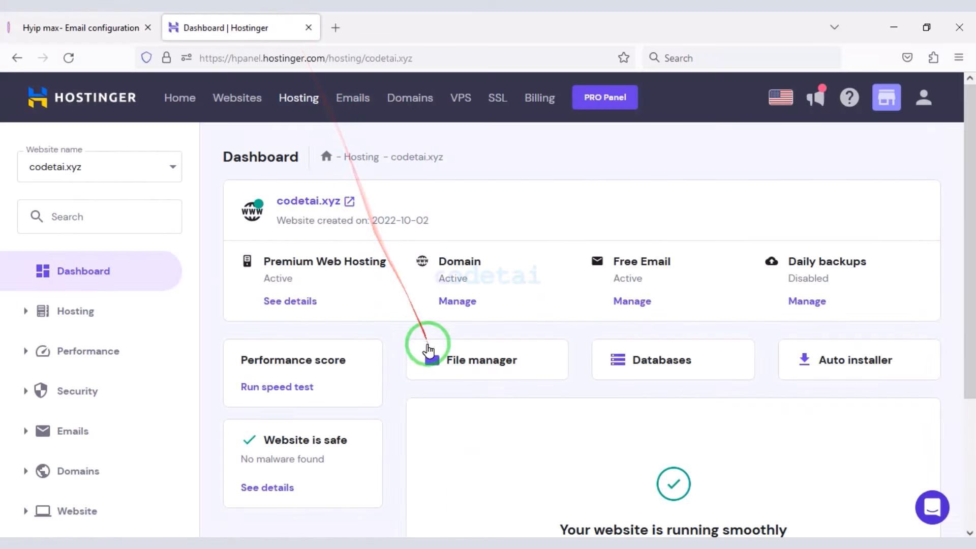
scroll(108, 334, "down", 3)
left_click(121, 285)
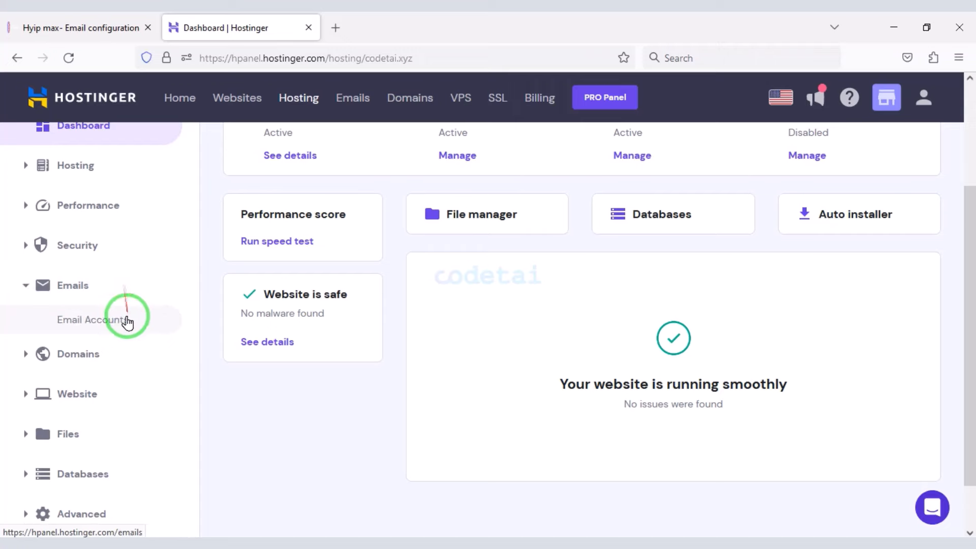
left_click(126, 318)
left_click(270, 298)
left_click(469, 523)
Step: Enter the new mailbox name, turn on automatic password generation and copy the generated password
left_click(219, 265)
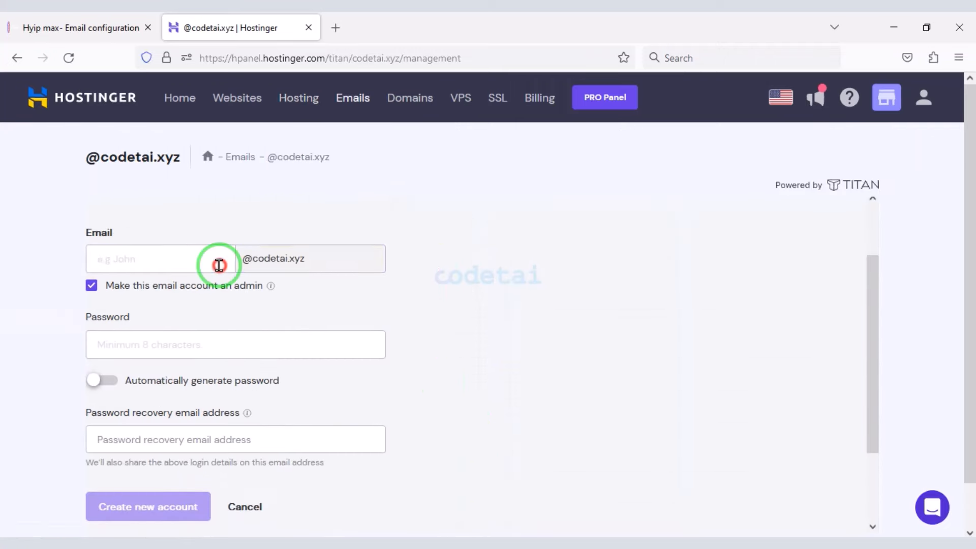
scroll(98, 303, "down", 2)
left_click(99, 303)
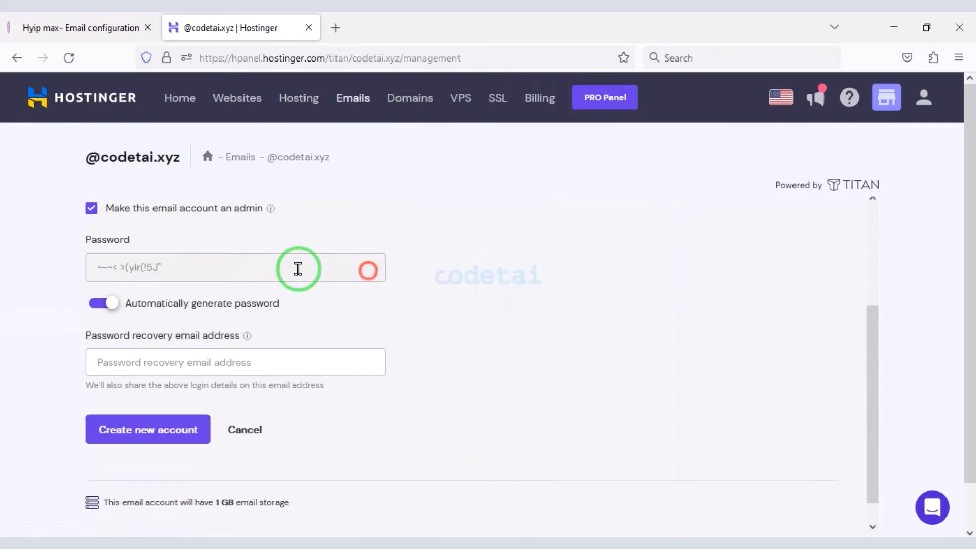
left_click_drag(297, 266, 136, 273)
right_click(135, 273)
left_click(195, 385)
Step: Return to the email configuration and replace the SMTP password with the copied mailbox password
left_click(81, 28)
double_click(305, 407)
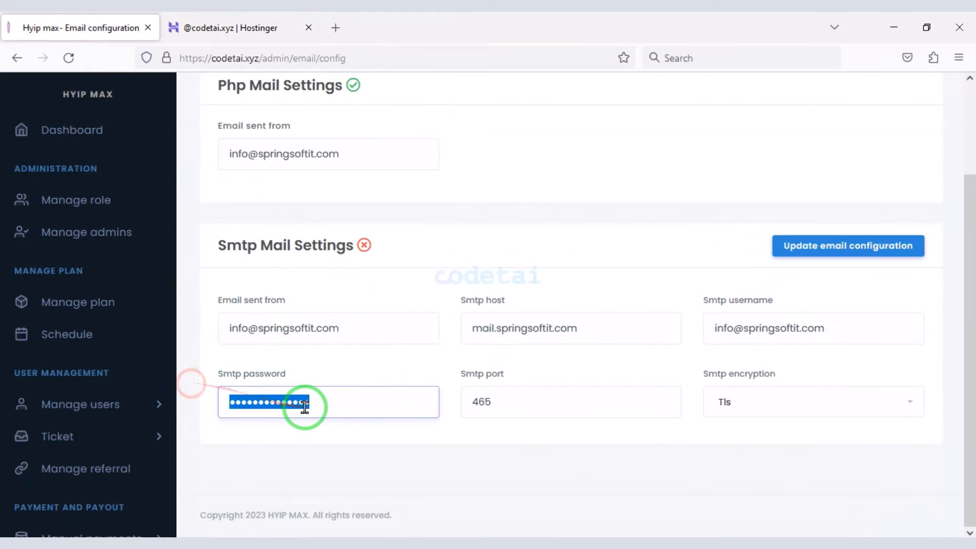
right_click(290, 406)
left_click(331, 277)
Step: Enter the password recovery email address in Hostinger and create the new email account
left_click(291, 18)
left_click(223, 364)
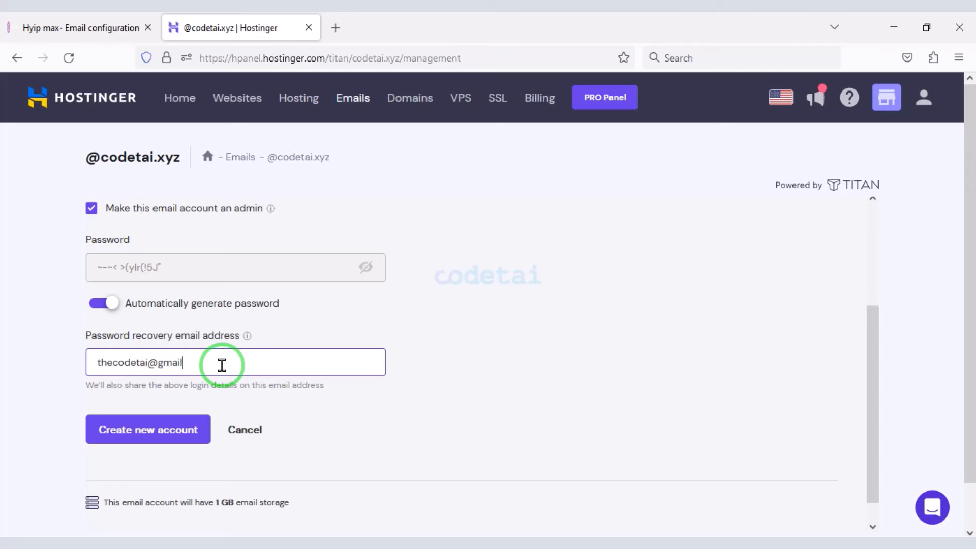
left_click(202, 430)
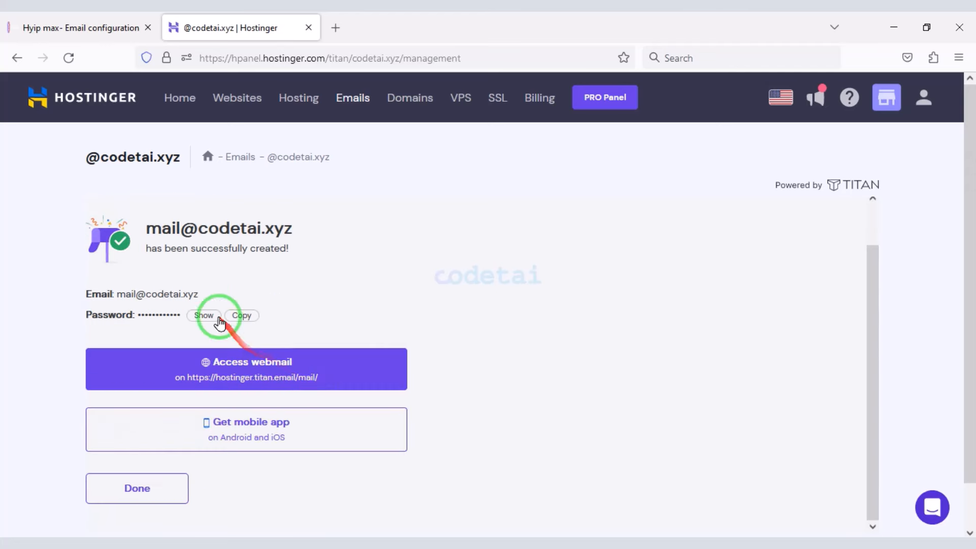
Step: Copy the new mailbox address and set it as the sender email in the SMTP mail settings
right_click(122, 295)
left_click(138, 308)
left_click(81, 27)
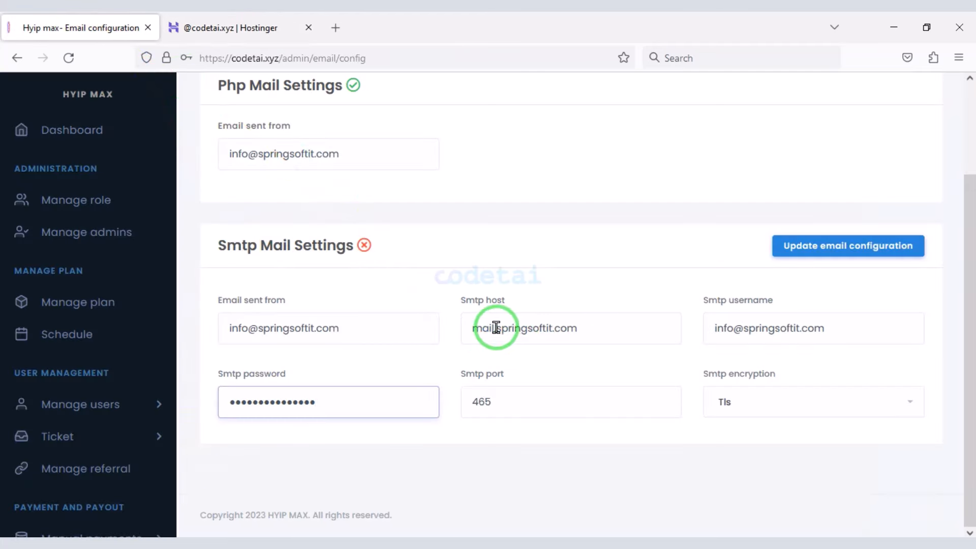
left_click_drag(387, 327, 235, 325)
right_click(405, 330)
left_click(451, 200)
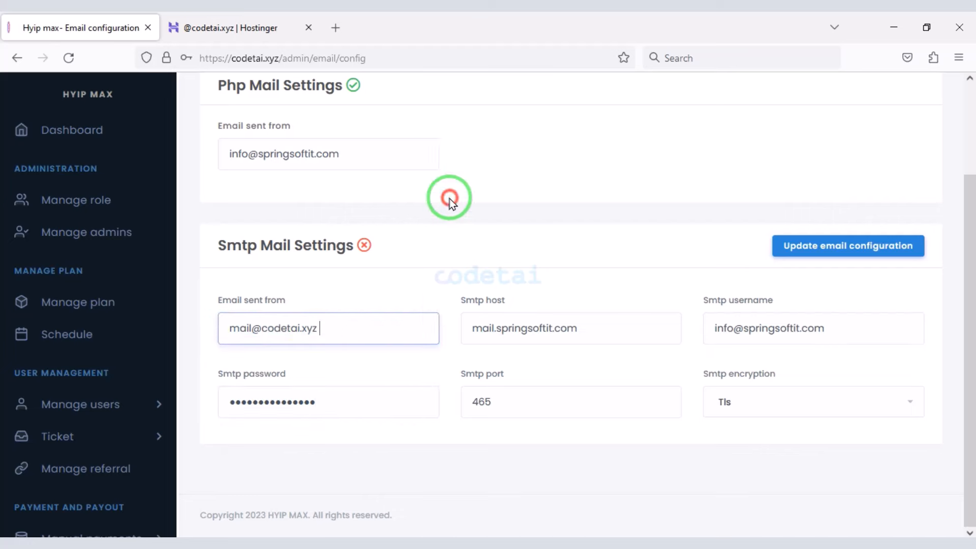
Step: Set the PHP mail sender email and the SMTP username to the new mailbox address
left_click_drag(356, 154, 195, 152)
key("ctrl+v")
left_click(867, 327)
left_click_drag(868, 328, 716, 328)
right_click(752, 331)
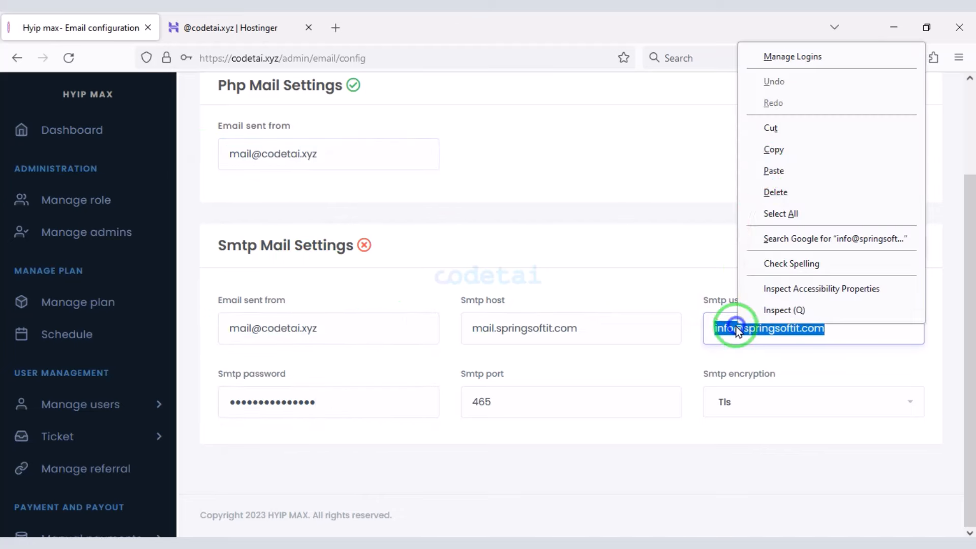
left_click(763, 170)
left_click(187, 27)
left_click(136, 488)
left_click(17, 60)
scroll(736, 351, "down", 3)
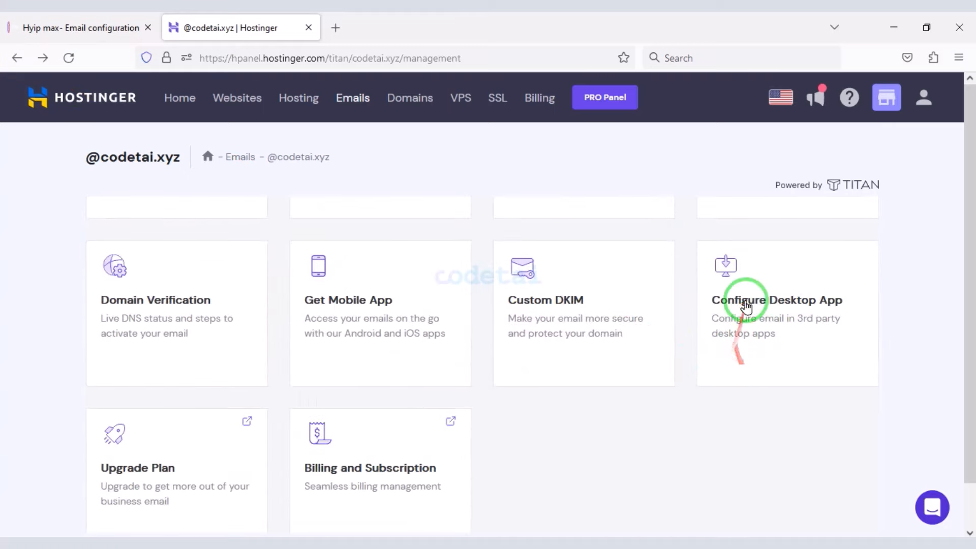
left_click(745, 304)
scroll(542, 354, "down", 2)
scroll(542, 358, "down", 3)
Step: Set the SMTP encryption to Ssl and the SMTP port to 465 in the email configuration
left_click(137, 19)
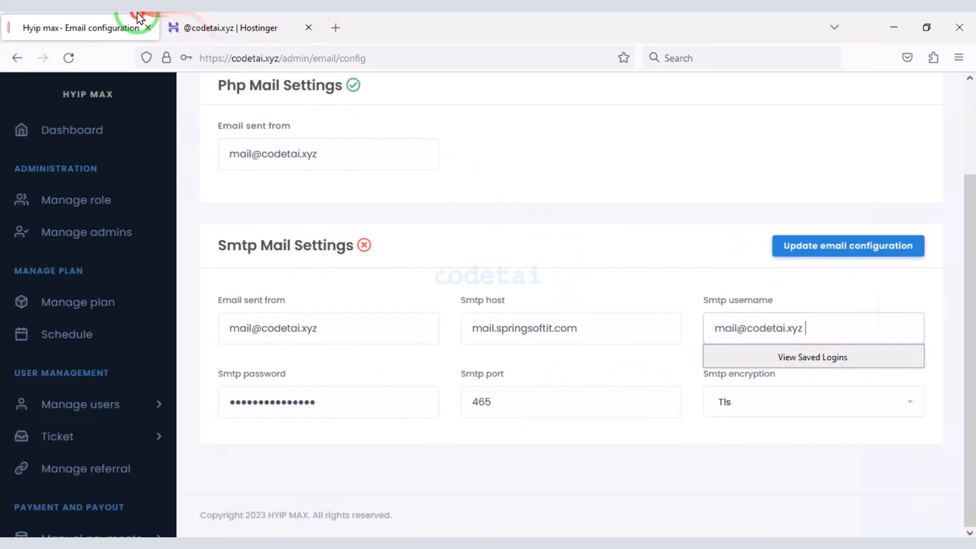
left_click(797, 393)
left_click(762, 432)
left_click_drag(595, 396, 447, 397)
right_click(503, 407)
left_click(550, 253)
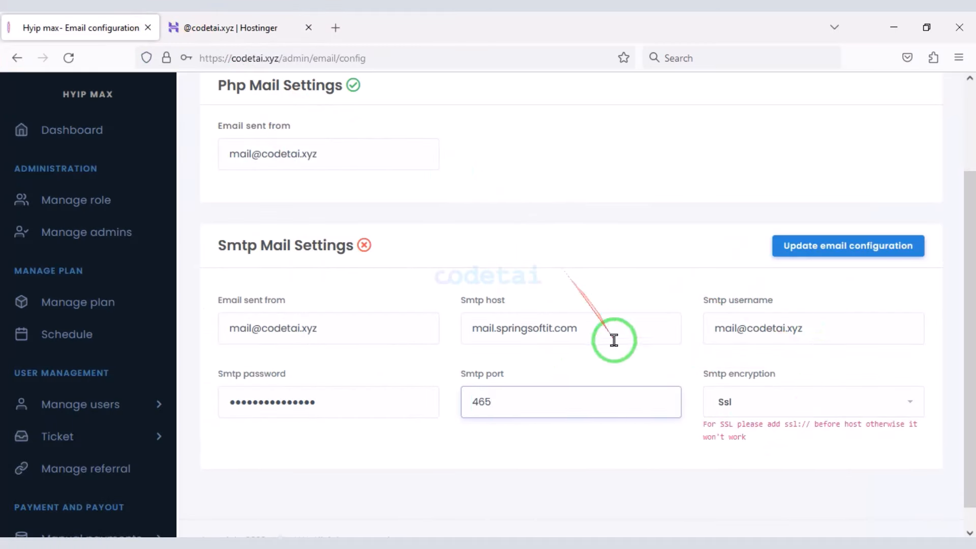
left_click(239, 29)
scroll(374, 357, "up", 1)
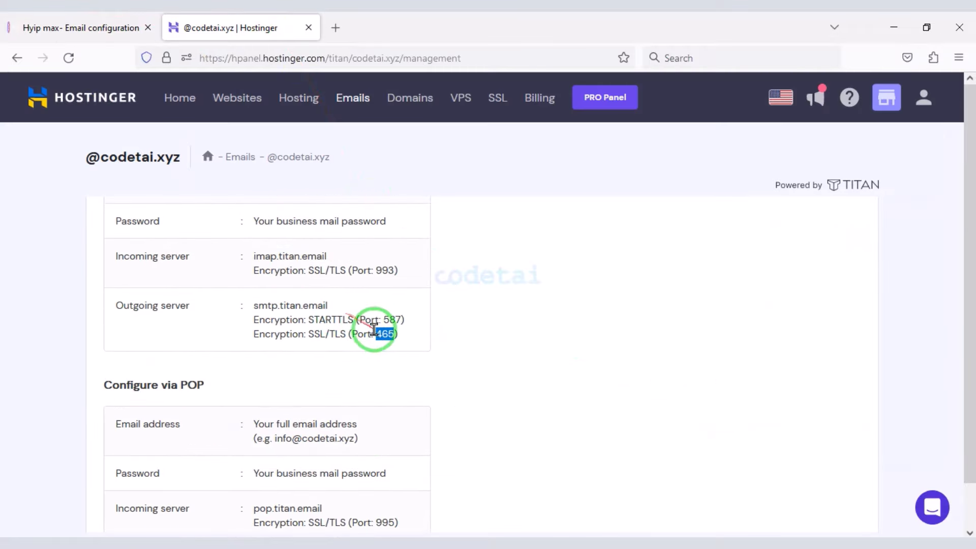
left_click(342, 304)
right_click(265, 308)
left_click_drag(342, 304, 254, 305)
right_click(265, 307)
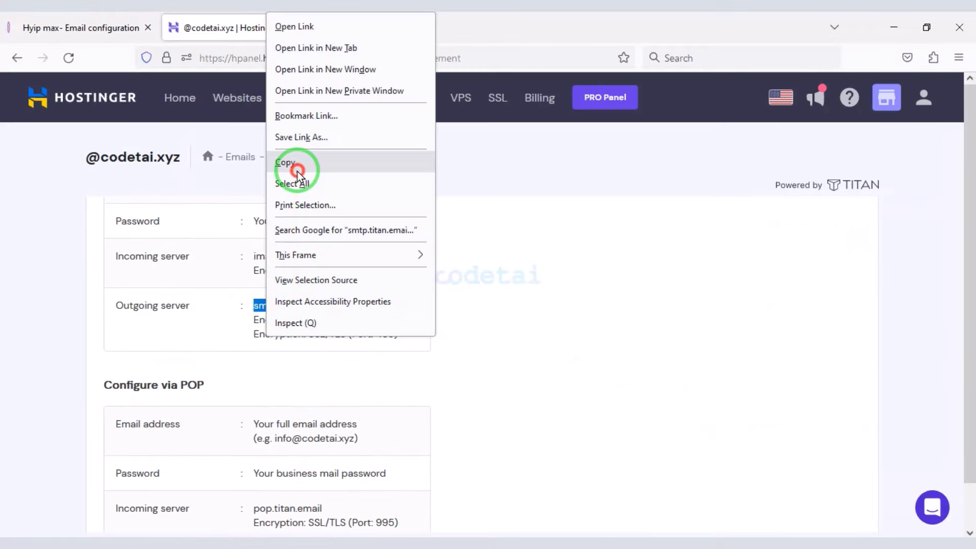
left_click(296, 166)
Step: Set the SMTP host to smtp.titan.email and update the email configuration
left_click(135, 27)
left_click_drag(594, 336, 464, 329)
right_click(503, 335)
left_click(557, 275)
scroll(679, 435, "down", 1)
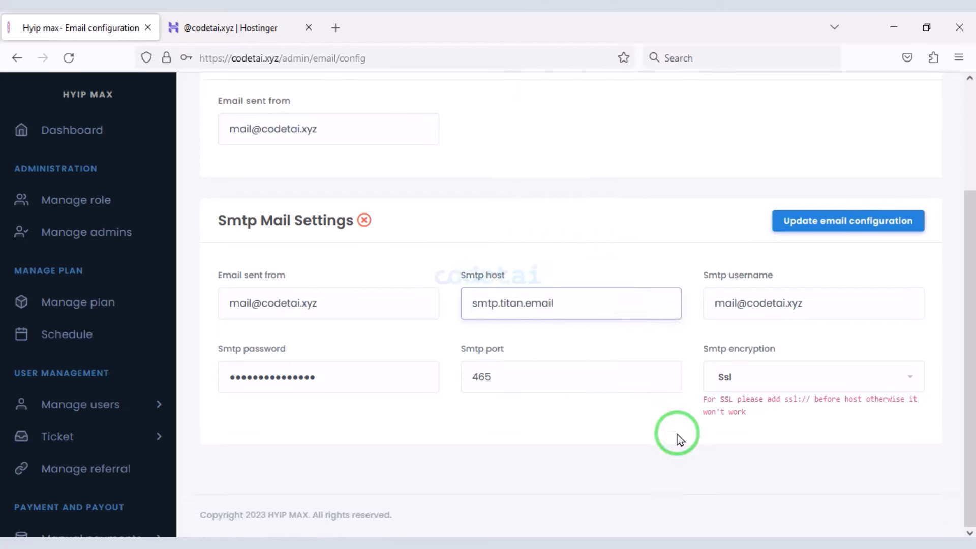
scroll(679, 436, "up", 2)
left_click(807, 297)
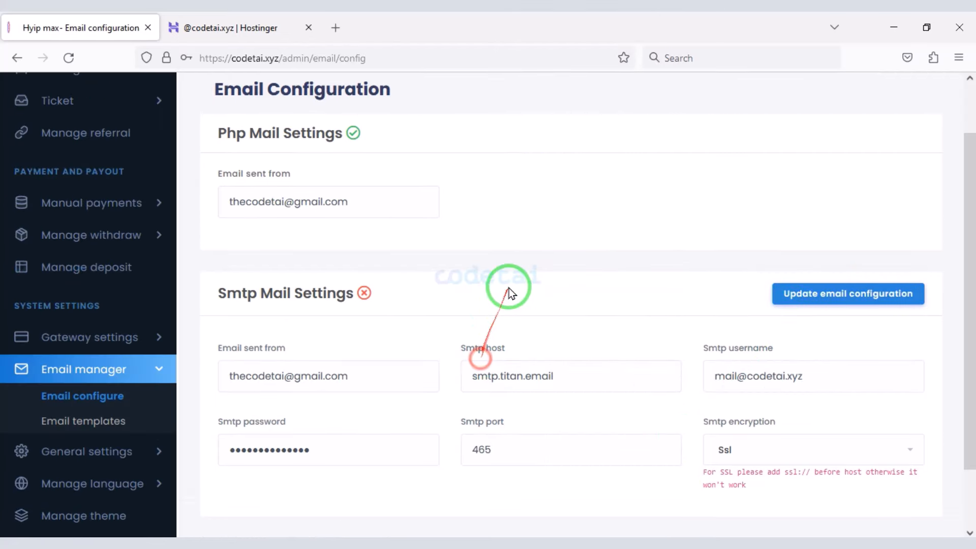
Step: Open the email templates list and look over the available templates
scroll(508, 288, "down", 2)
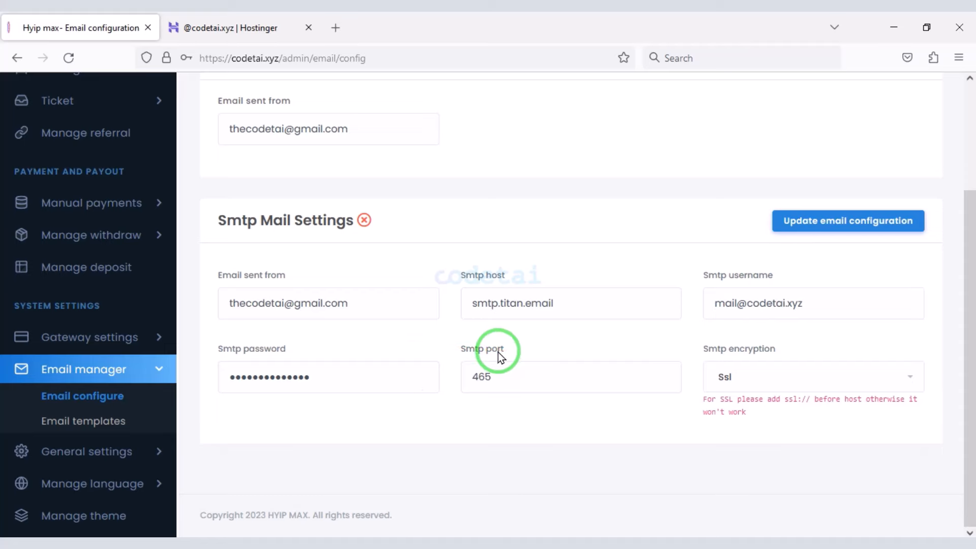
left_click(148, 430)
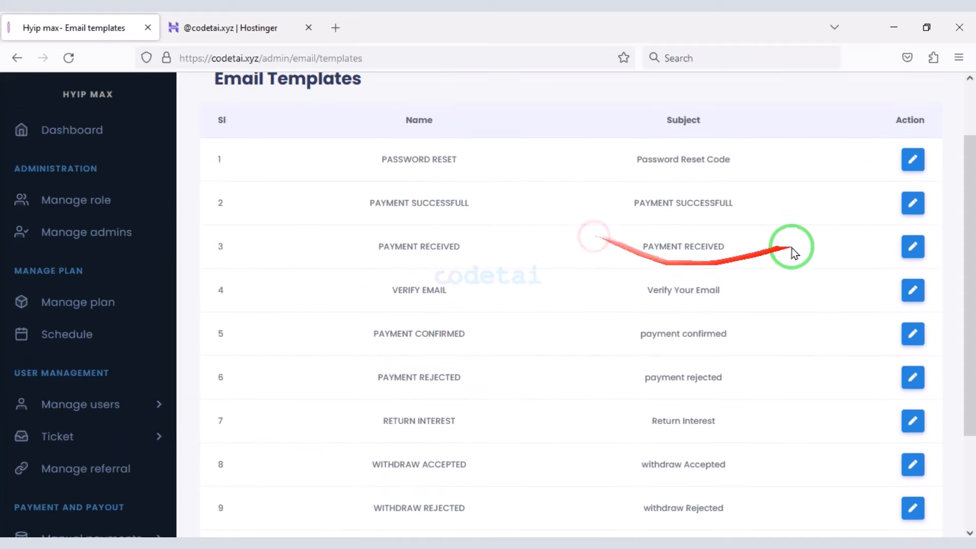
Step: Open the Password Reset email template for editing and look over its variables, subject and message body
left_click(911, 170)
scroll(419, 294, "down", 6)
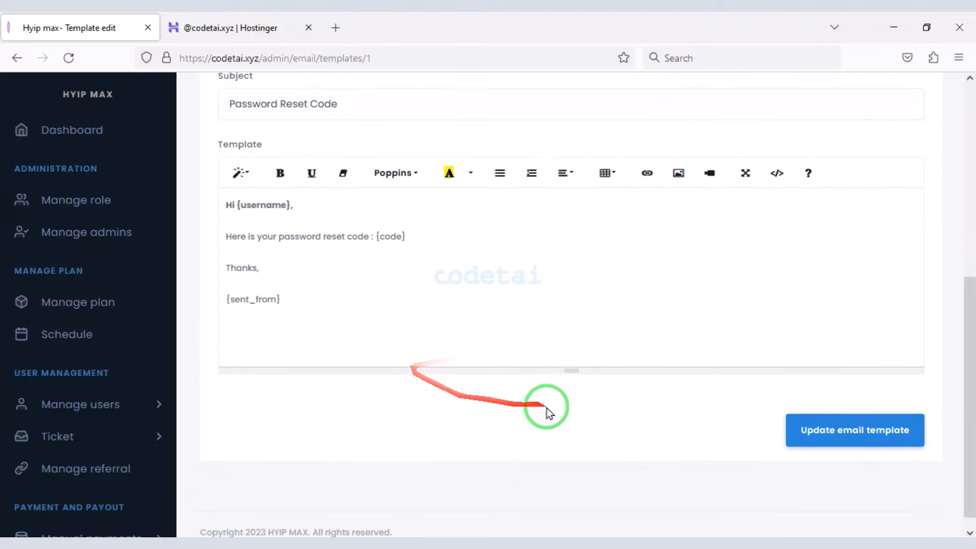
scroll(614, 379, "up", 5)
scroll(152, 268, "down", 10)
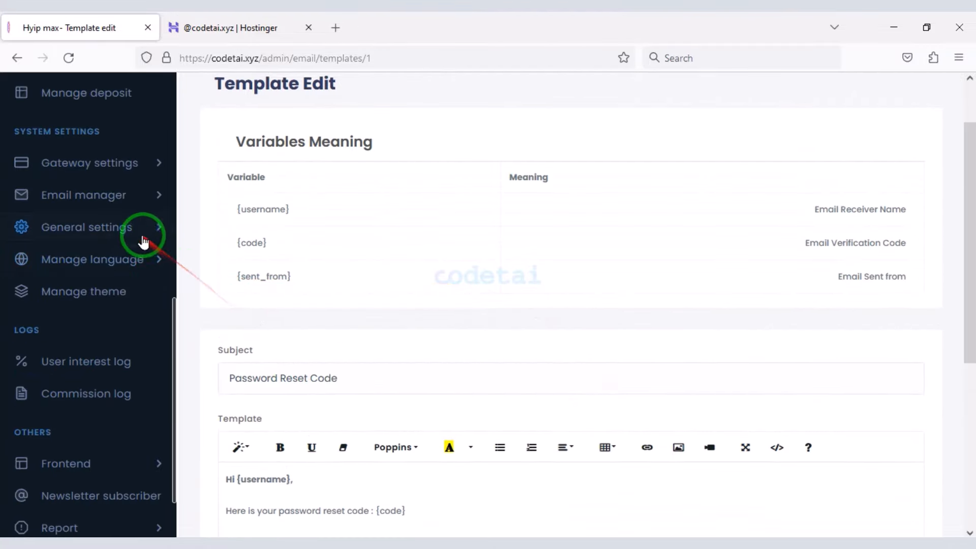
Step: Open the general settings, set the site name to Codetai and change the primary color to purple, hsl(263, 100%, 42%)
left_click(141, 231)
left_click(128, 266)
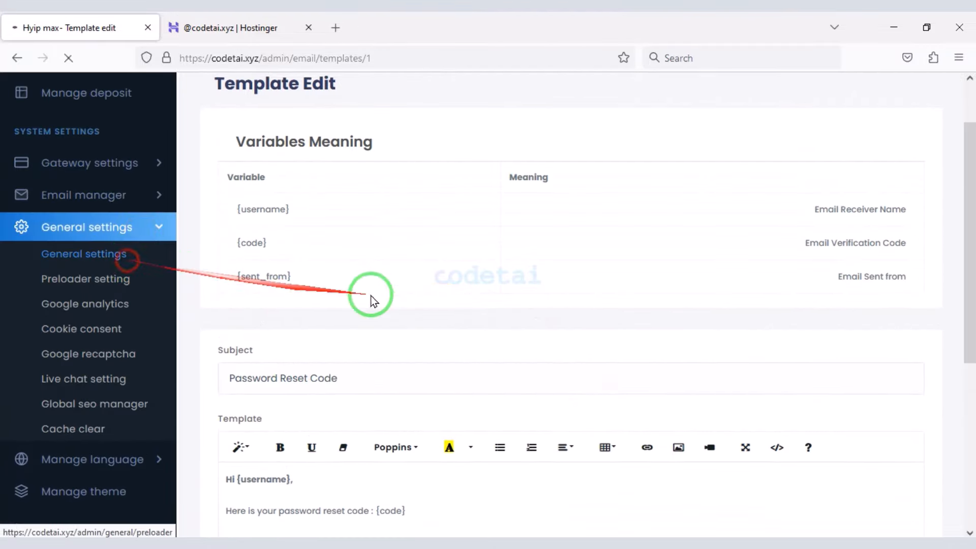
left_click_drag(293, 230, 175, 239)
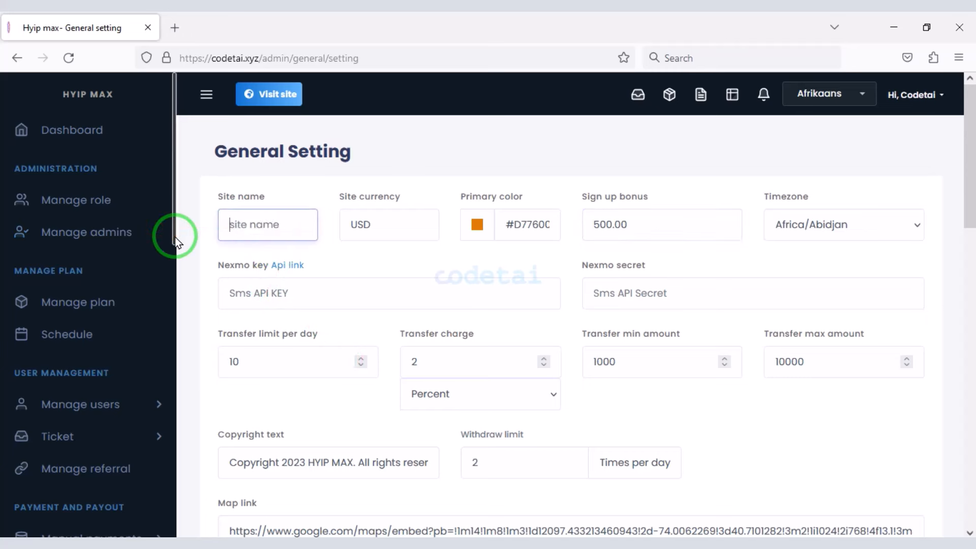
left_click(380, 261)
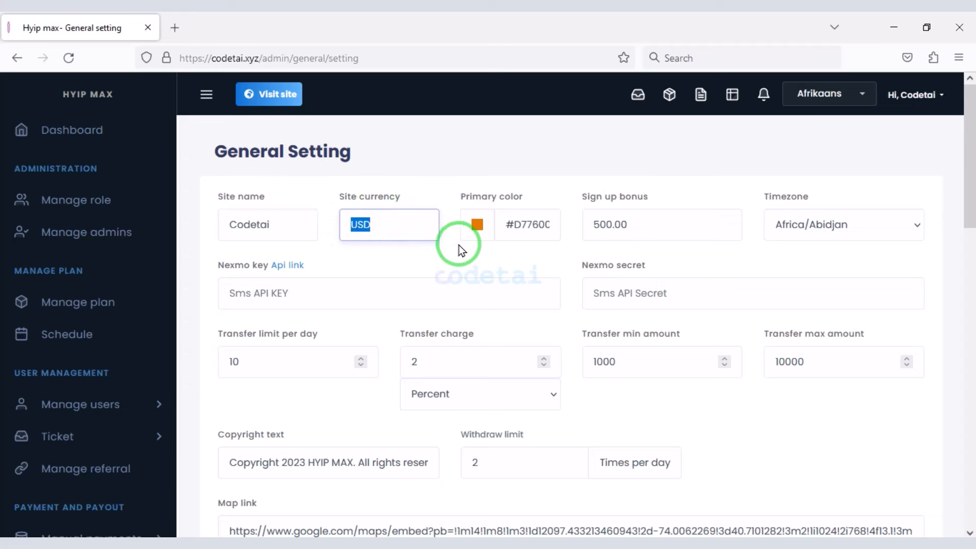
left_click(465, 261)
left_click(478, 226)
left_click(533, 277)
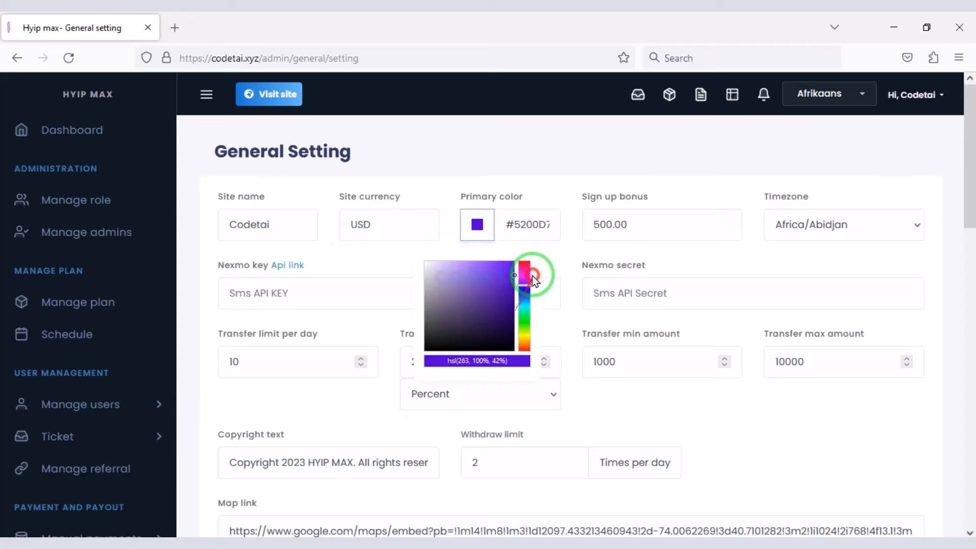
Step: Set the sign up bonus to 10.00 and the timezone to UCT
left_click(655, 261)
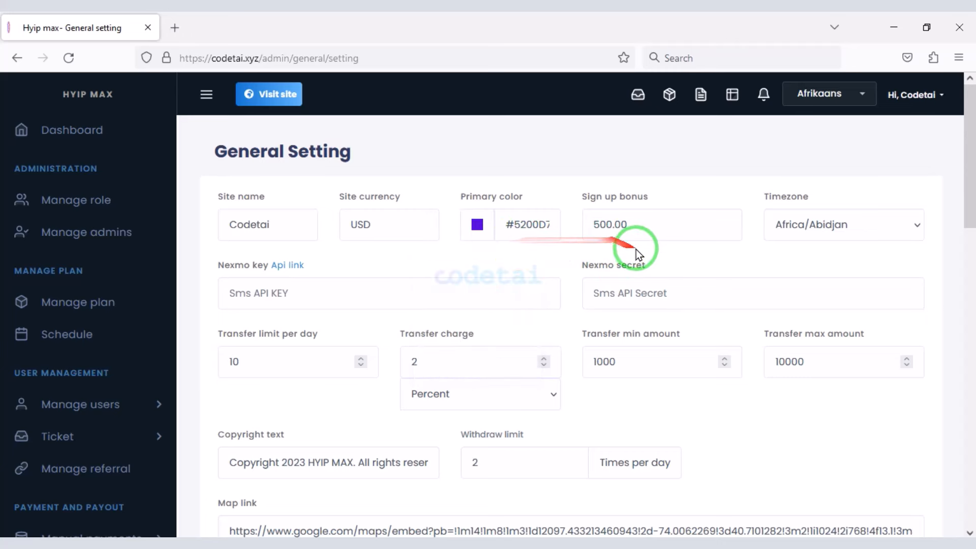
left_click_drag(684, 242, 540, 211)
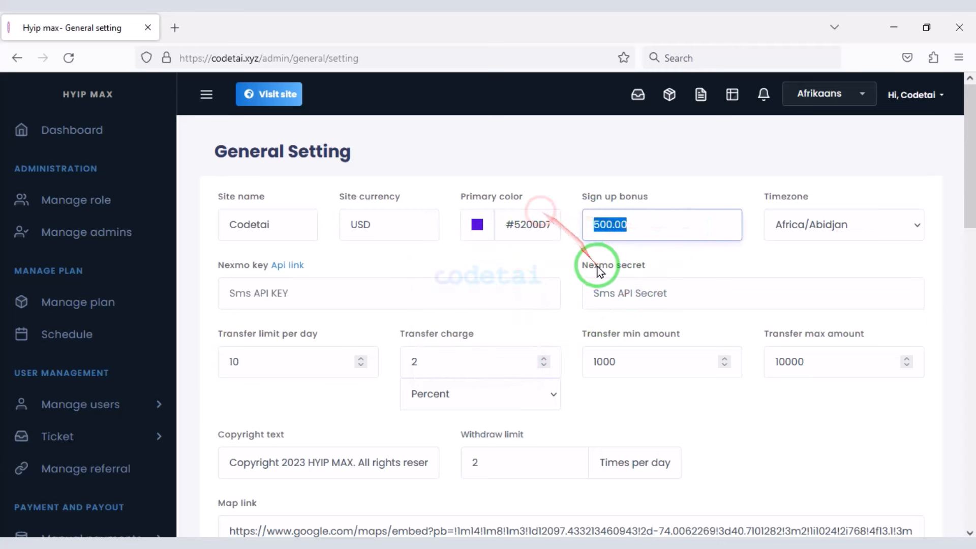
left_click(763, 287)
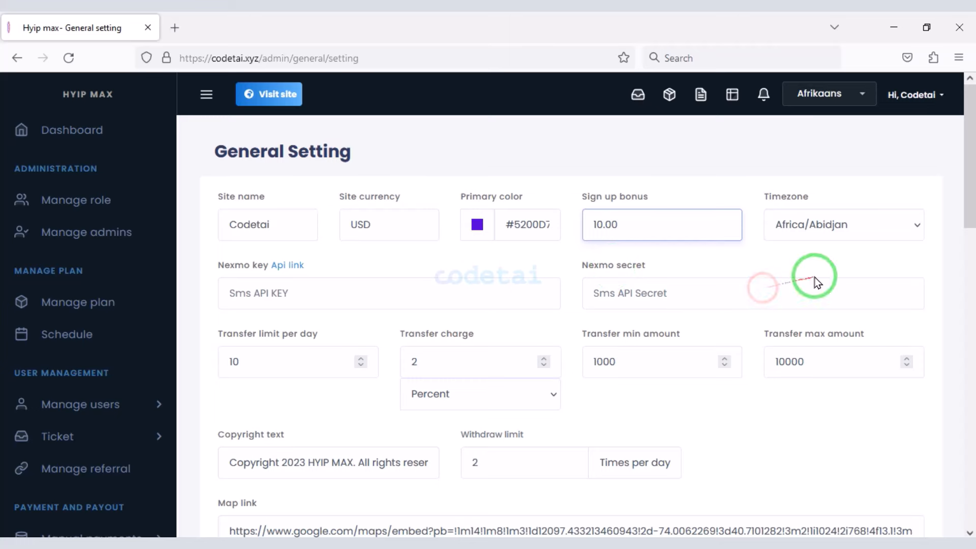
left_click(836, 225)
key("h")
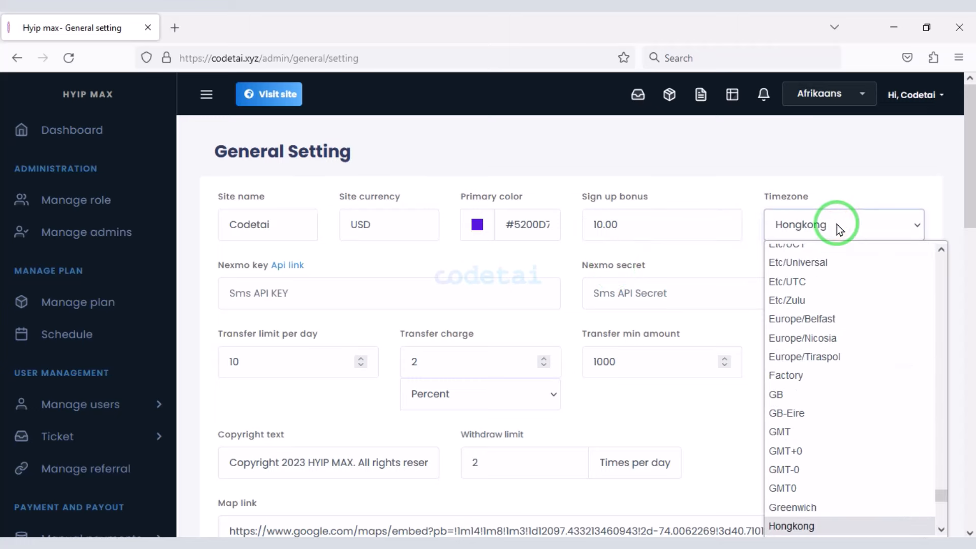
key("h")
key("h")
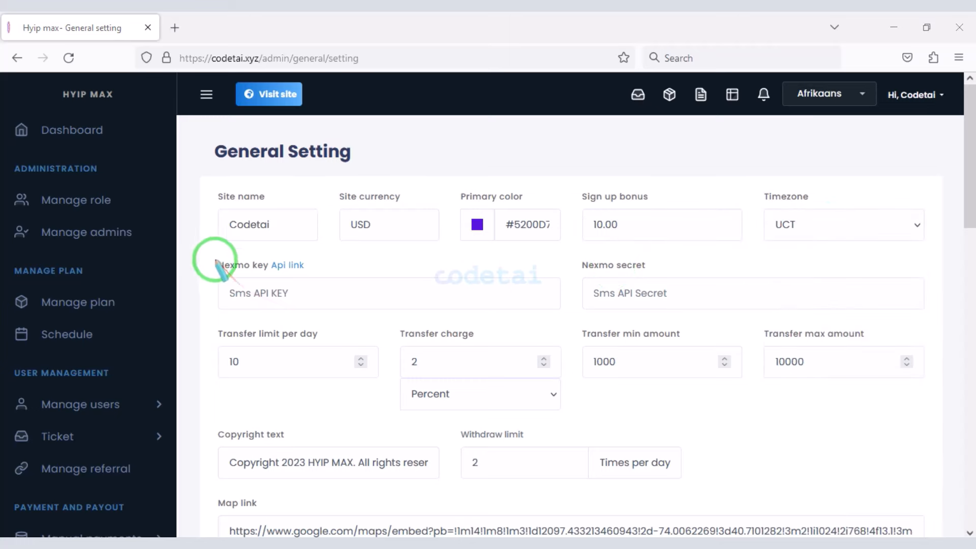
mouse_move(206, 250)
left_mouse_down()
mouse_move(338, 282)
mouse_move(935, 325)
left_mouse_up()
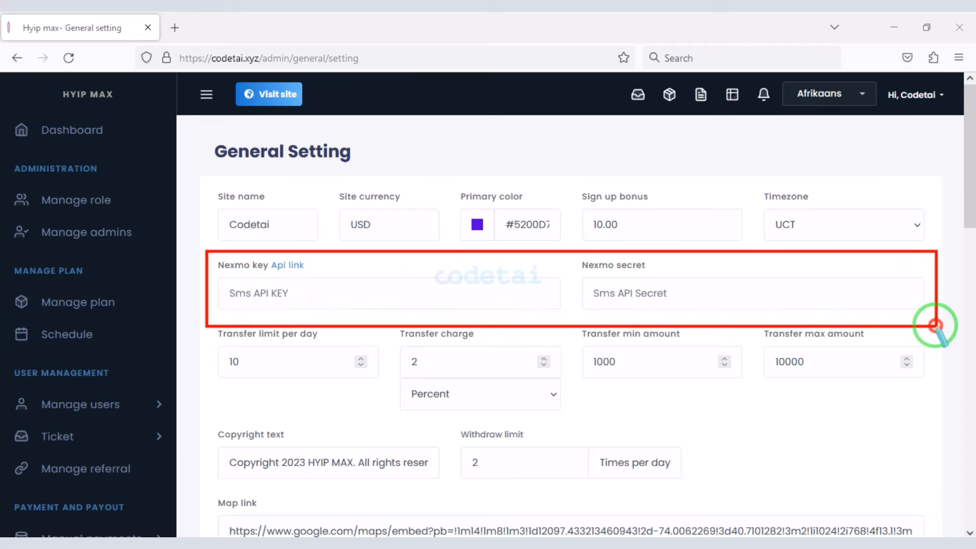
scroll(215, 265, "down", 2)
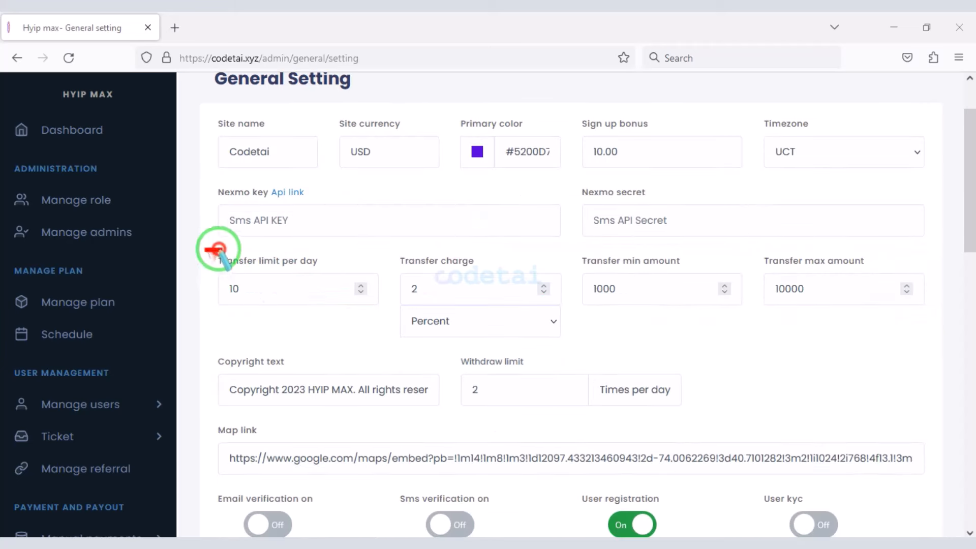
mouse_move(207, 249)
left_mouse_down()
mouse_move(906, 331)
mouse_move(906, 417)
left_mouse_up()
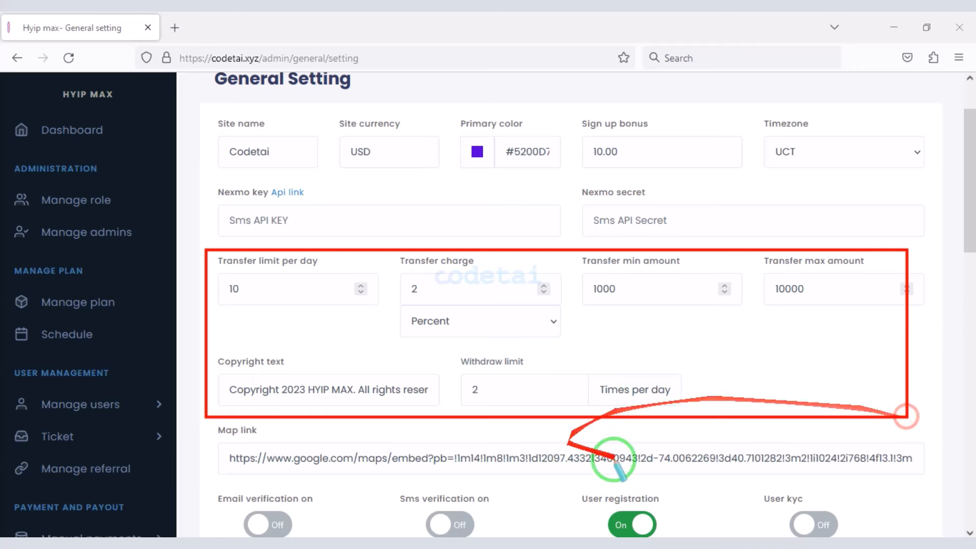
right_click(606, 417)
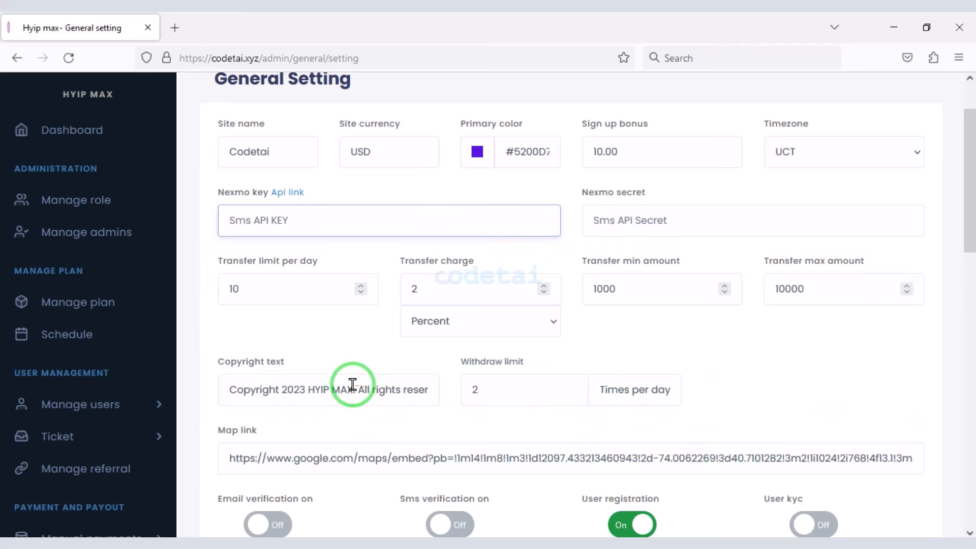
Step: Replace the HYIP MAX name in the copyright text with Codetai
left_click_drag(352, 385, 322, 389)
key("BackSpace")
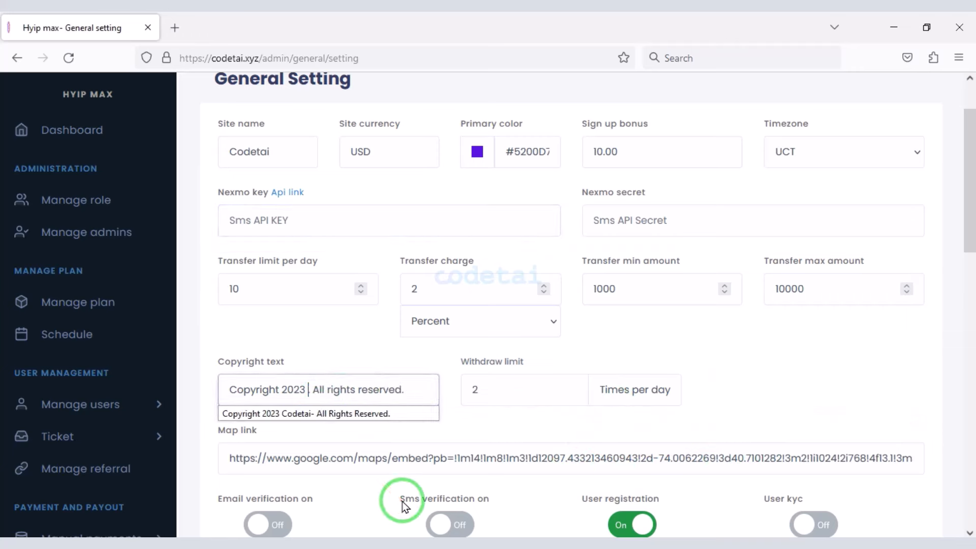
type("Codetai.")
Step: Enable email verification and user KYC in the general settings, leaving SMS verification off
scroll(405, 505, "down", 6)
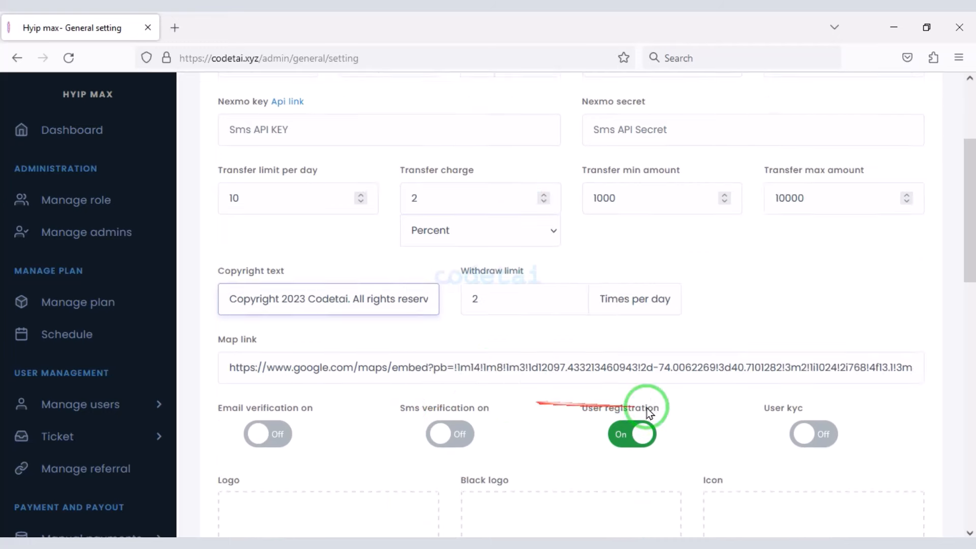
left_click(268, 160)
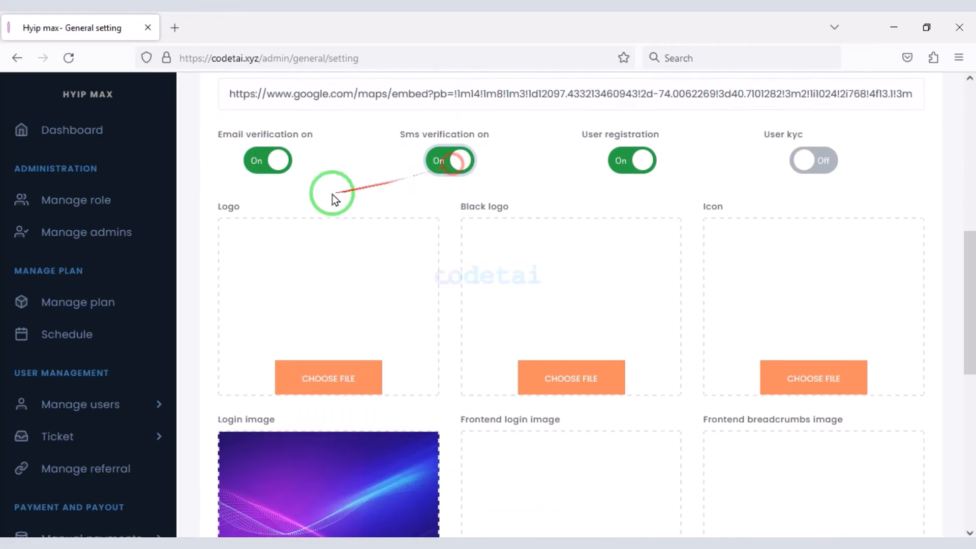
left_click(813, 160)
scroll(540, 371, "down", 1)
mouse_move(206, 122)
left_mouse_down()
mouse_move(911, 284)
mouse_move(944, 333)
left_mouse_up()
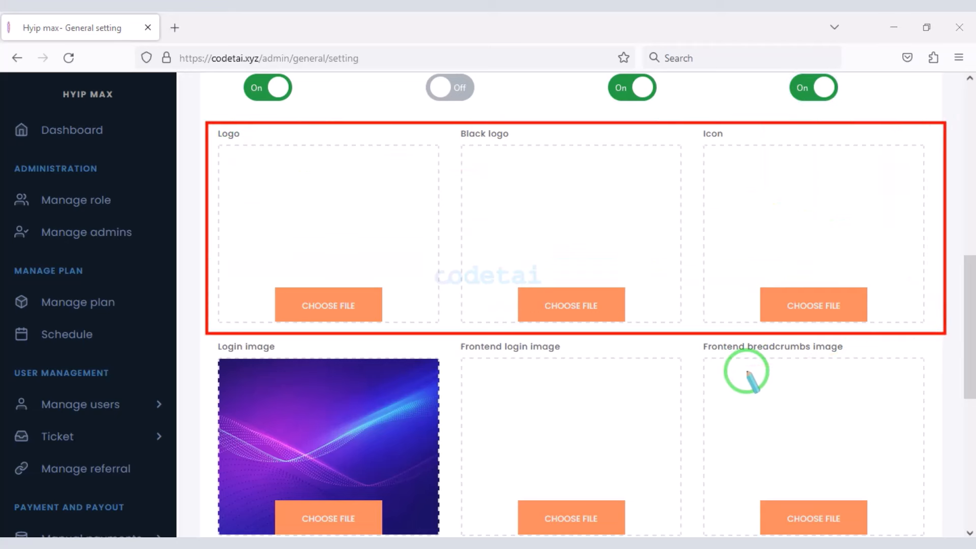
left_click_drag(412, 392, 462, 333)
scroll(526, 384, "down", 3)
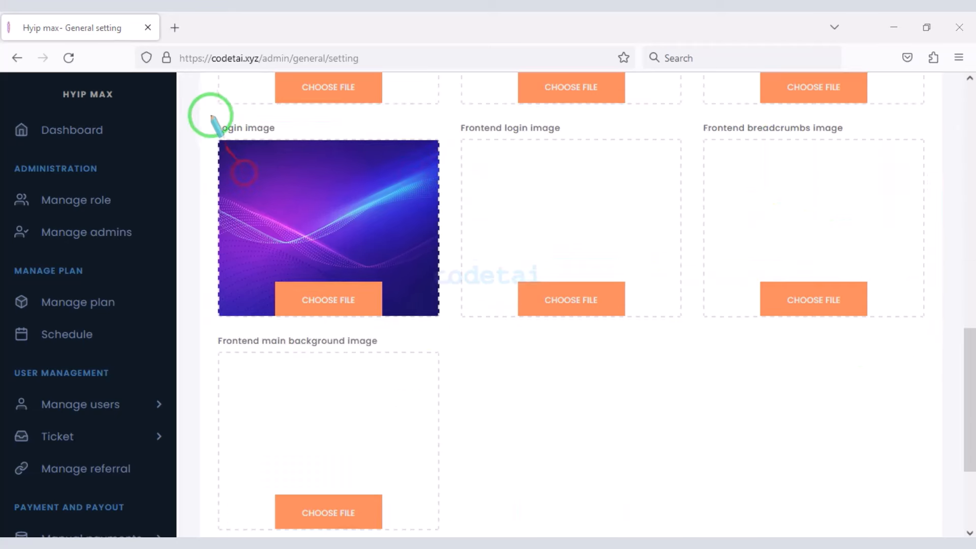
mouse_move(206, 111)
left_mouse_down()
mouse_move(392, 257)
mouse_move(929, 535)
left_mouse_up()
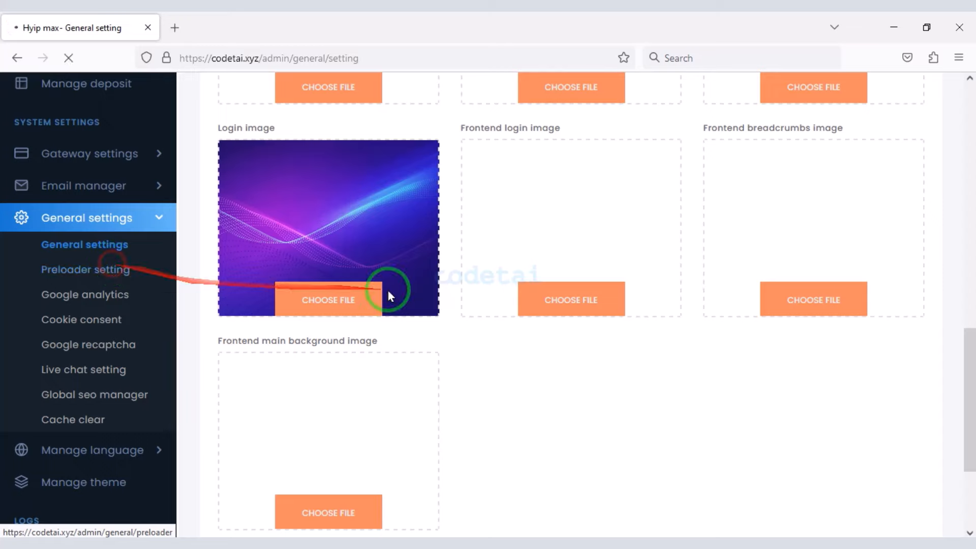
Step: Set Allow preloader to No in the preloader settings and Allow analytics to Yes in the Google Analytics settings
left_click(360, 231)
left_click(345, 278)
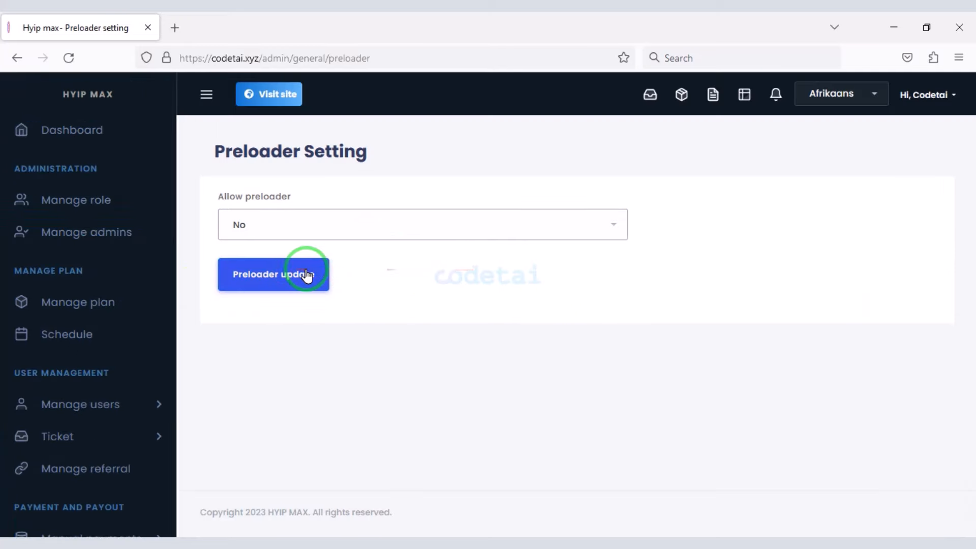
left_click(124, 305)
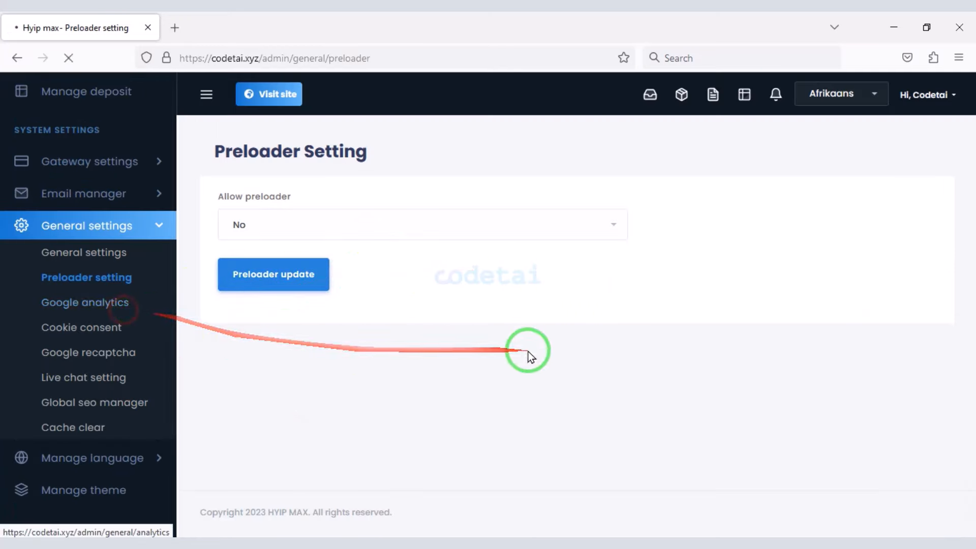
left_click(666, 225)
left_click(665, 262)
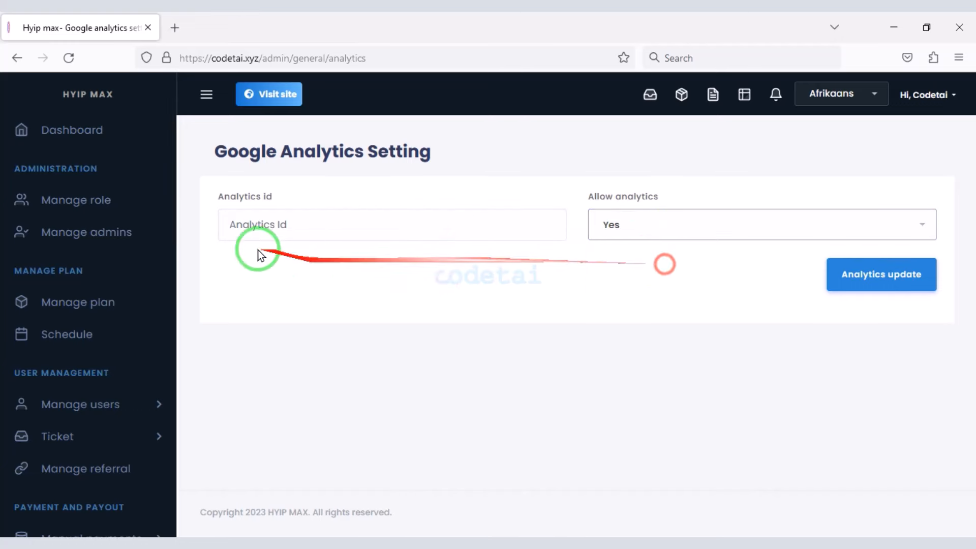
Step: Open the cookie consent settings, keep Allow cookie modal on Yes, and look over the cookie button text and cookie text
scroll(131, 374, "down", 10)
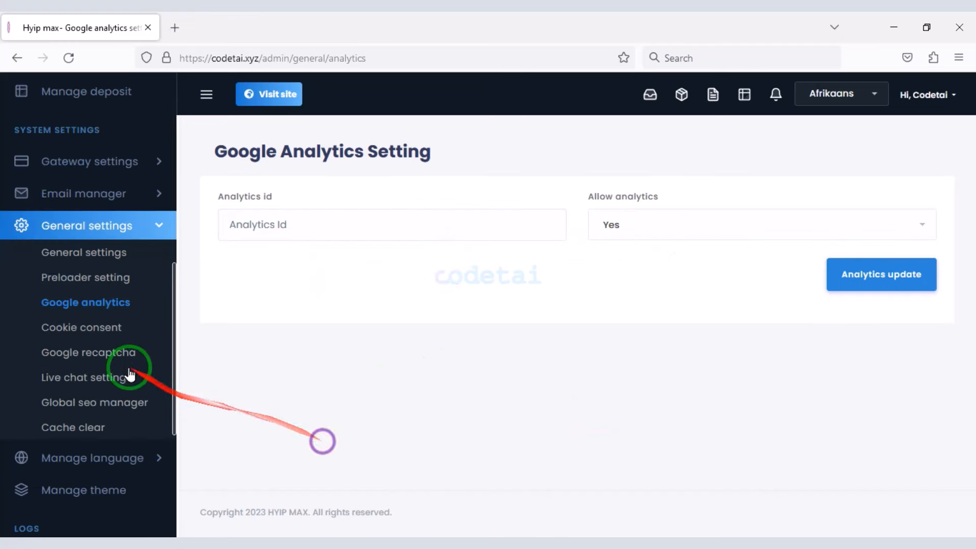
left_click(105, 327)
left_click(449, 224)
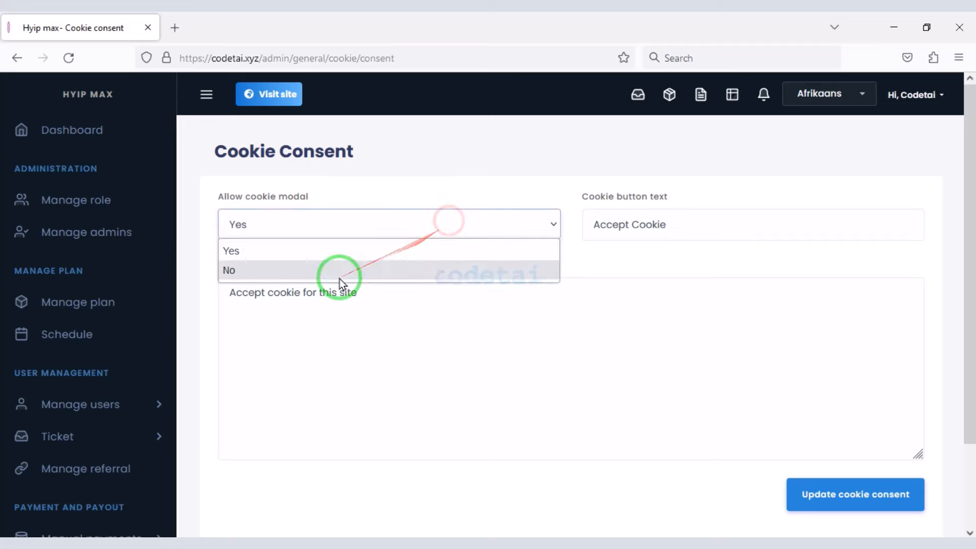
left_click(344, 254)
left_click(629, 224)
scroll(489, 345, "down", 1)
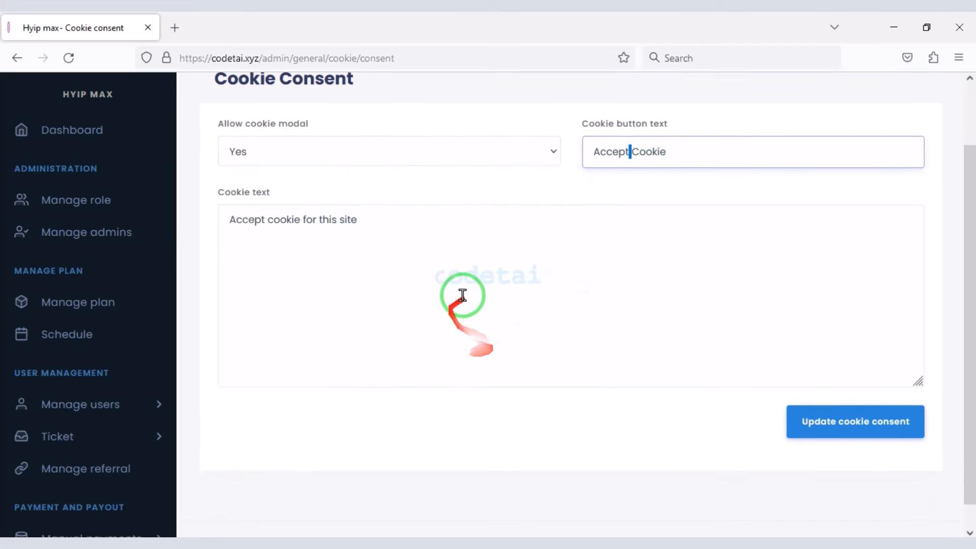
left_click_drag(516, 257, 237, 213)
left_click(417, 296)
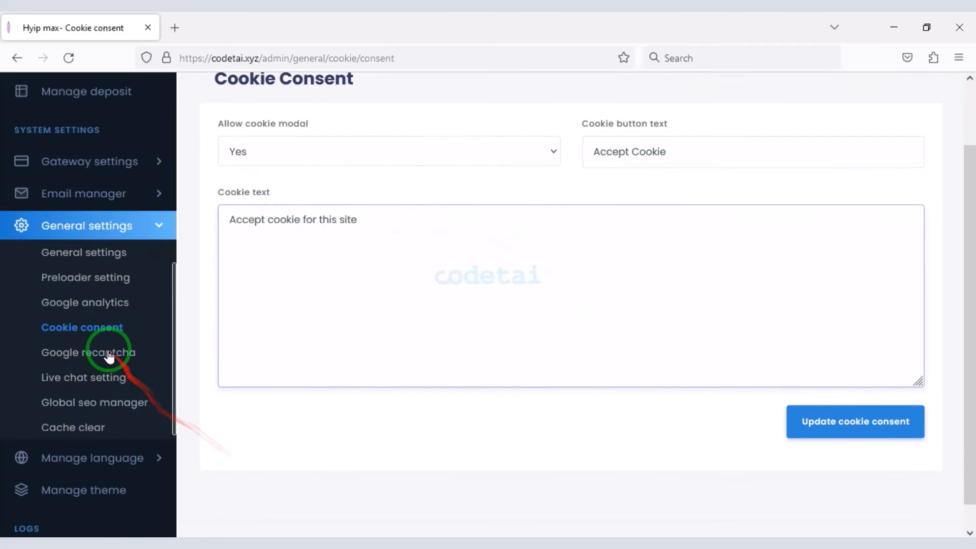
Step: Open the Google Recaptcha settings and set Allow recaptcha to Yes
left_click(109, 355)
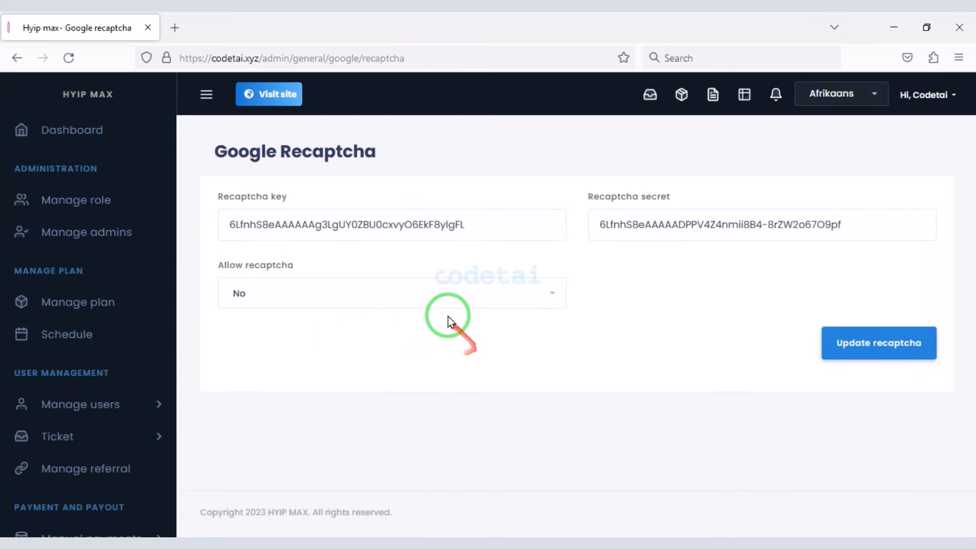
left_click(449, 308)
left_click(344, 333)
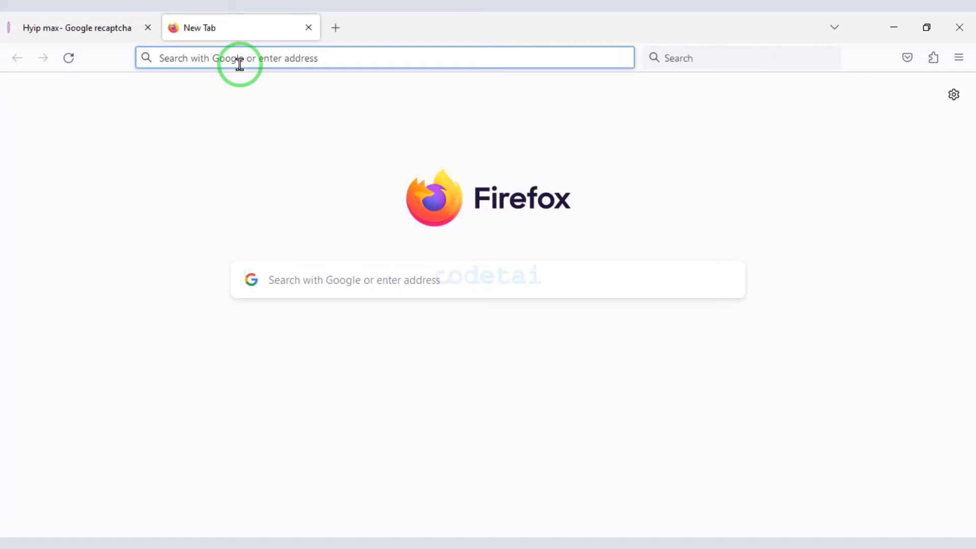
Step: Search the web for "google recptcha admin" in a new browser tab
type("goo")
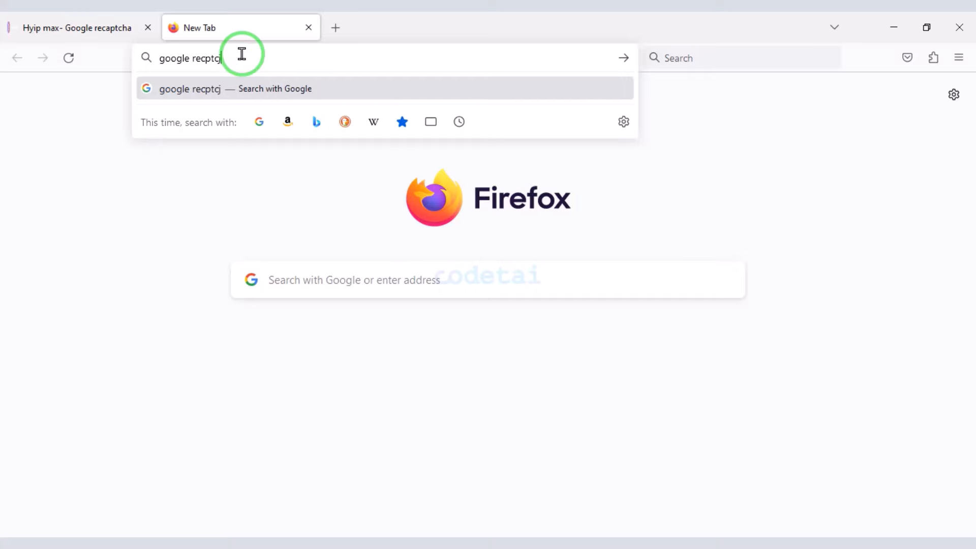
type("gle recptcha ad")
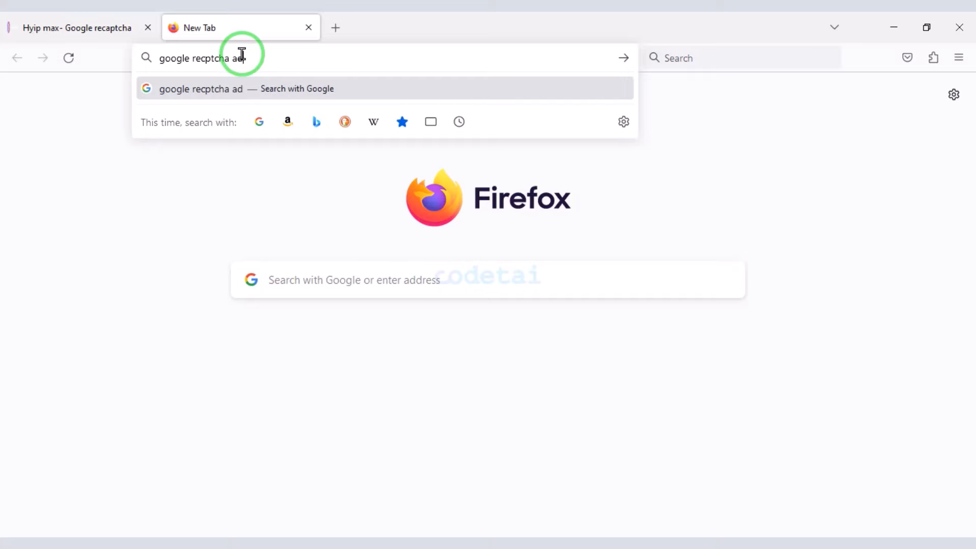
type("min")
key("Return")
scroll(298, 308, "down", 2)
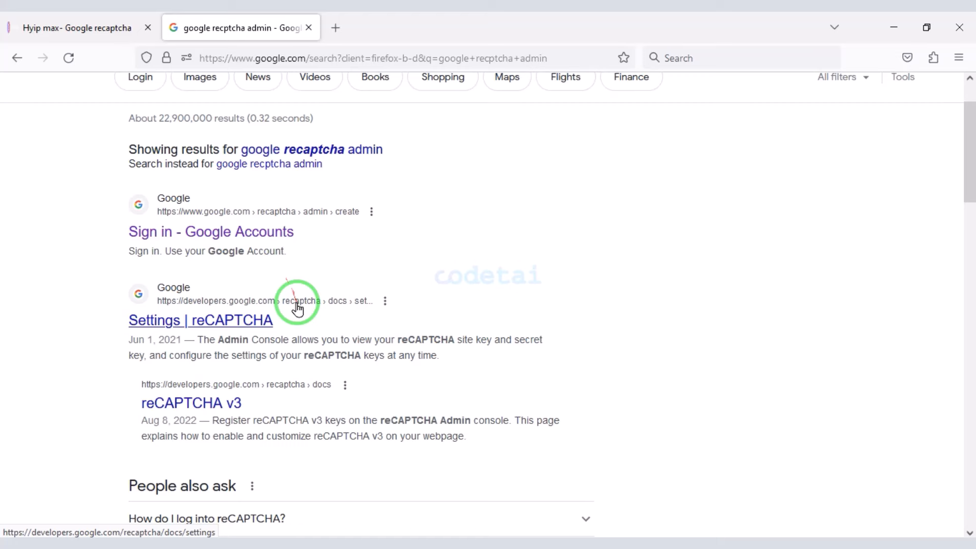
Step: Open the reCAPTCHA admin create page from the results and sign in to the Google account with its saved password
left_click(281, 243)
left_click(433, 248)
left_click(603, 388)
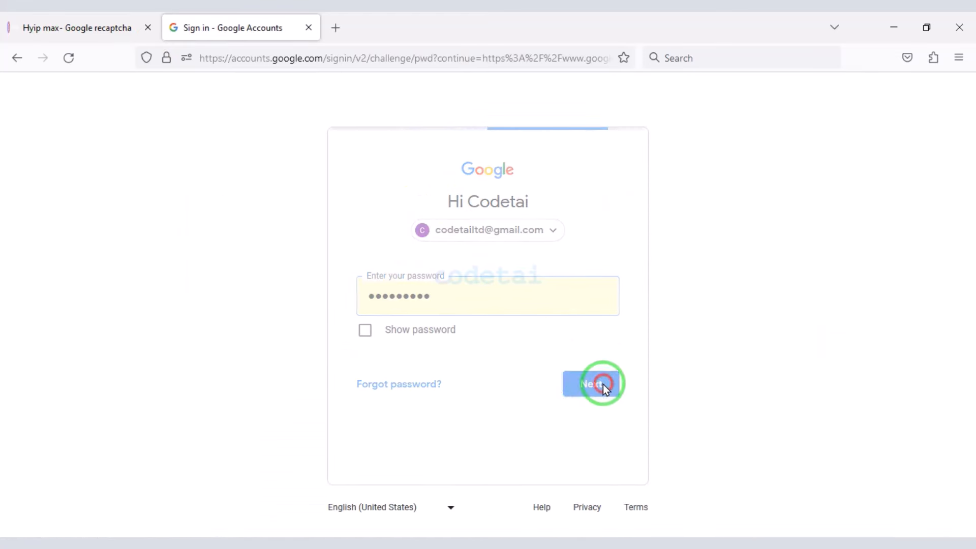
Step: Label the new reCAPTCHA site codetai.xyz, copied from the admin page's address, and choose Challenge (v2) with the "I'm not a robot" Checkbox
left_click(81, 27)
left_click(242, 59)
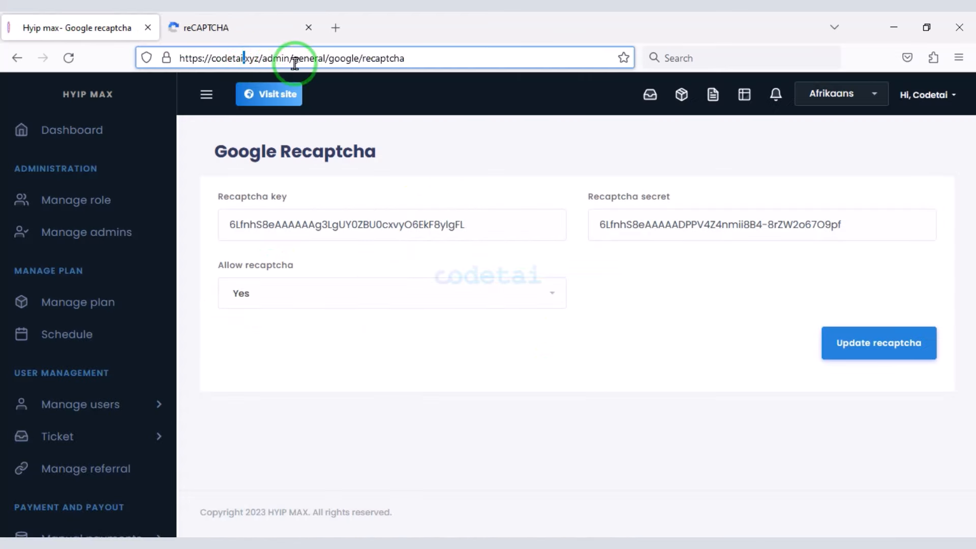
right_click(242, 72)
left_click(248, 125)
left_click(235, 26)
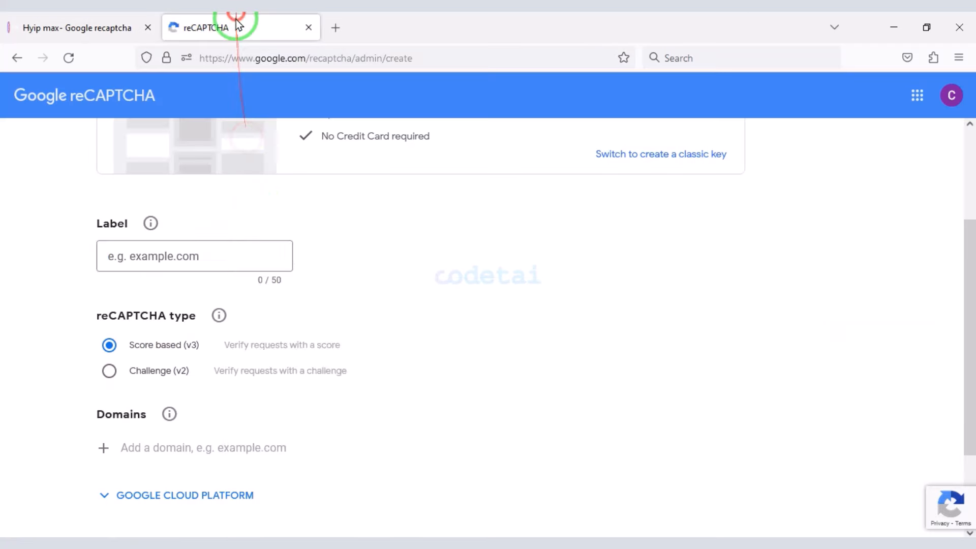
right_click(254, 252)
left_click(246, 349)
scroll(141, 349, "down", 2)
left_click(108, 303)
scroll(152, 366, "down", 3)
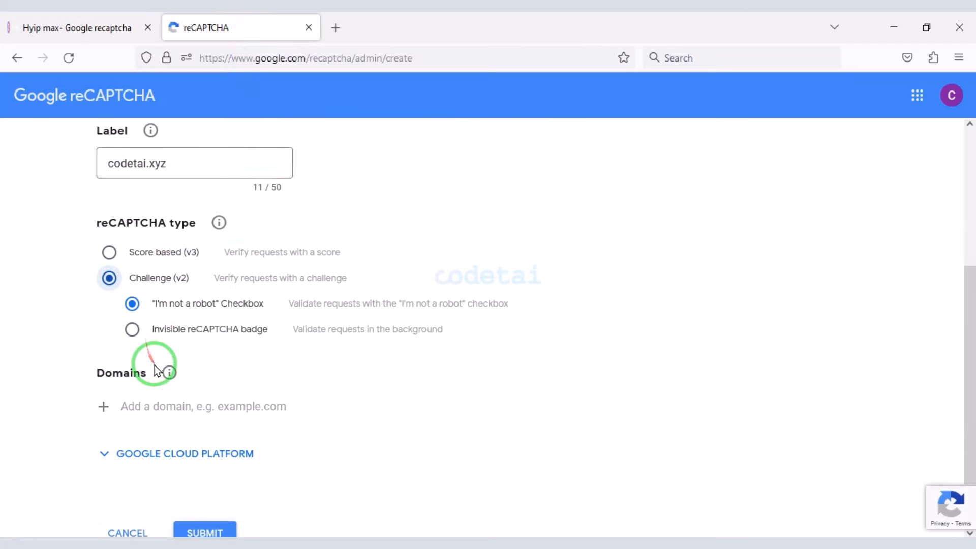
Step: Add codetai.xyz to the reCAPTCHA domains and submit the registration
right_click(175, 349)
left_click(213, 225)
key("Return")
scroll(219, 230, "down", 1)
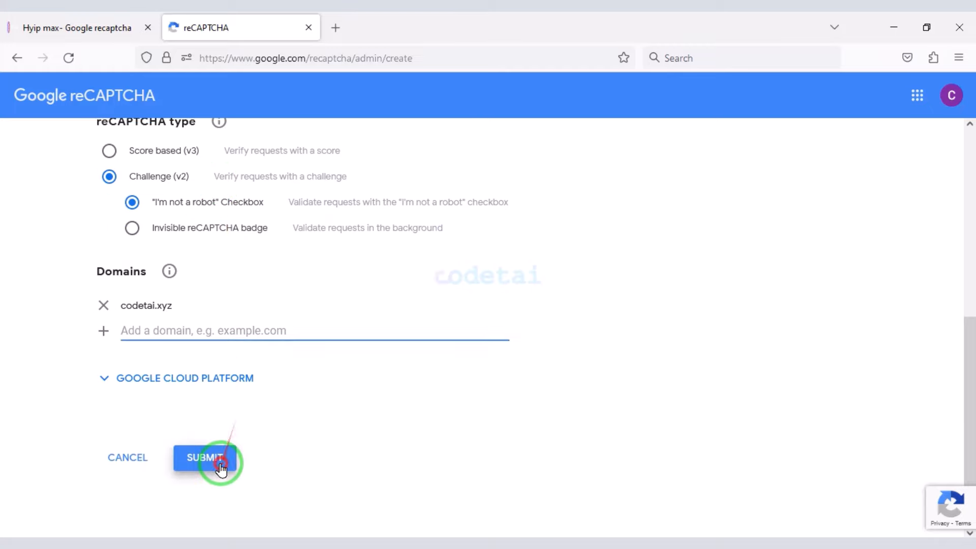
left_click(218, 462)
left_click(139, 352)
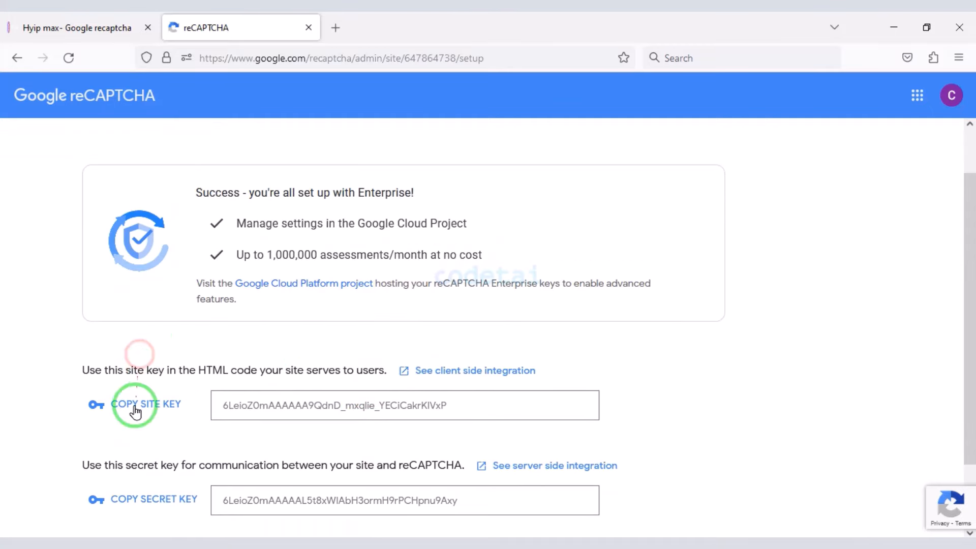
Step: Copy the generated reCAPTCHA site key and replace the Recaptcha key in the admin panel with it
left_click(134, 407)
left_click(45, 24)
left_click(895, 230)
left_click_drag(565, 229, 229, 229)
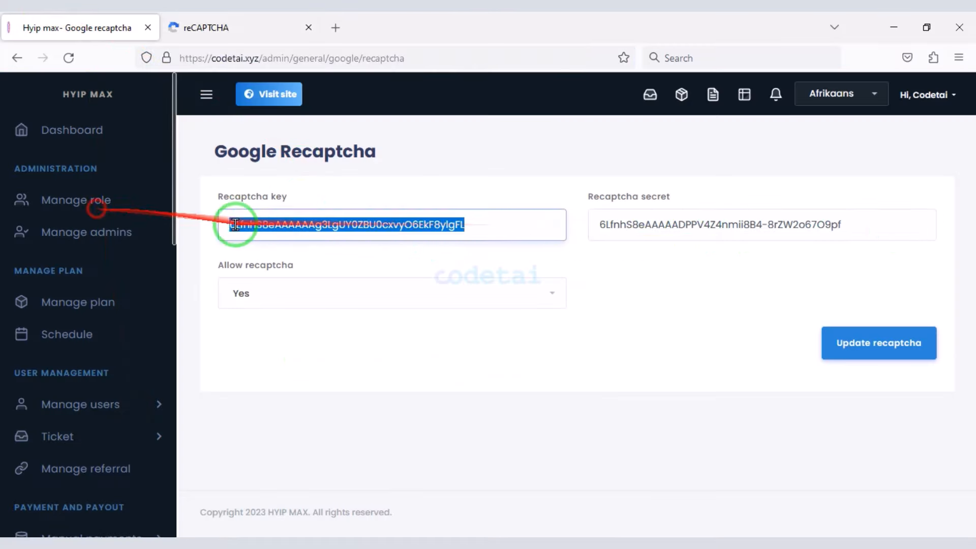
right_click(253, 237)
left_click(272, 325)
Step: Copy the generated reCAPTCHA secret key and replace the Recaptcha secret in the admin panel with it
left_click(239, 27)
scroll(246, 305, "down", 2)
left_click(150, 410)
left_click(76, 28)
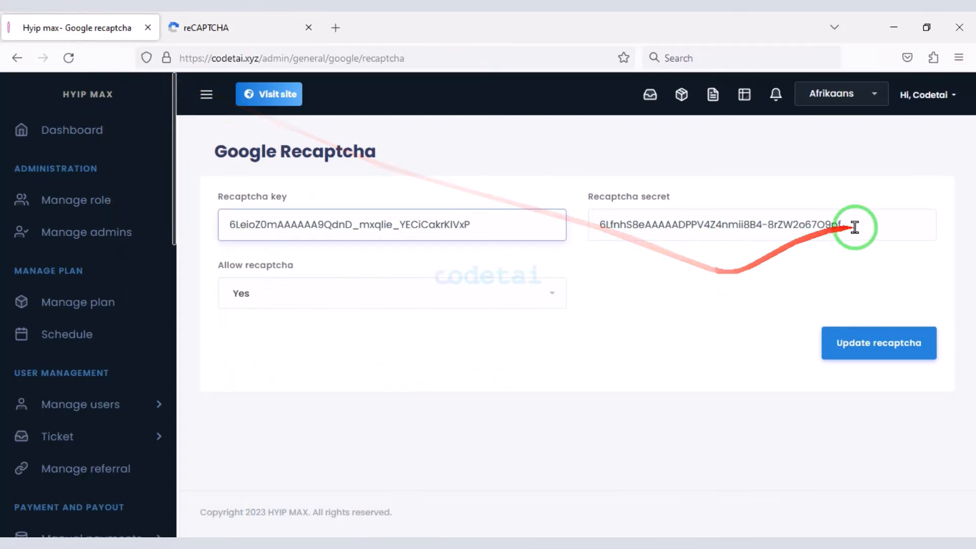
left_click_drag(854, 224, 578, 200)
right_click(651, 233)
left_click(678, 342)
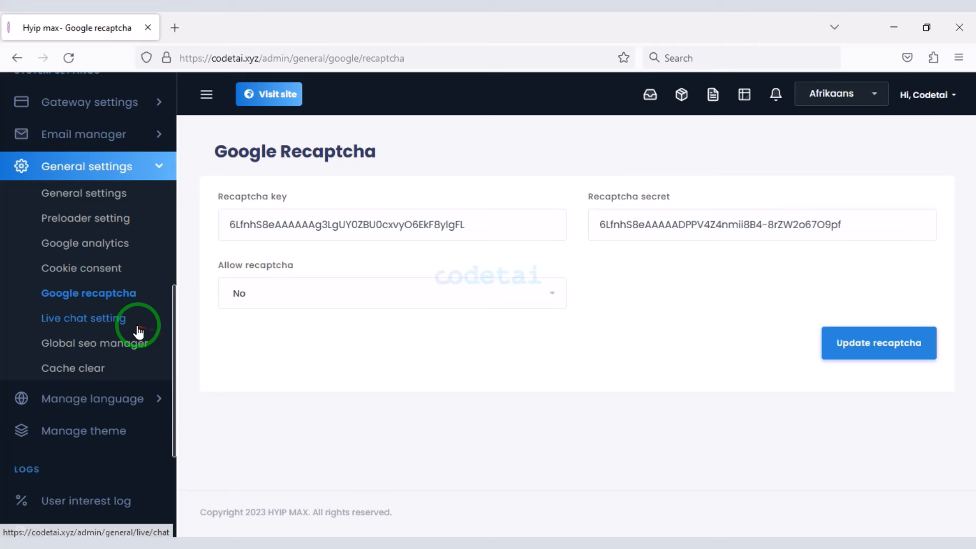
Step: Open the Live chat setting page, and load twak.to in a new browser tab
left_click(136, 321)
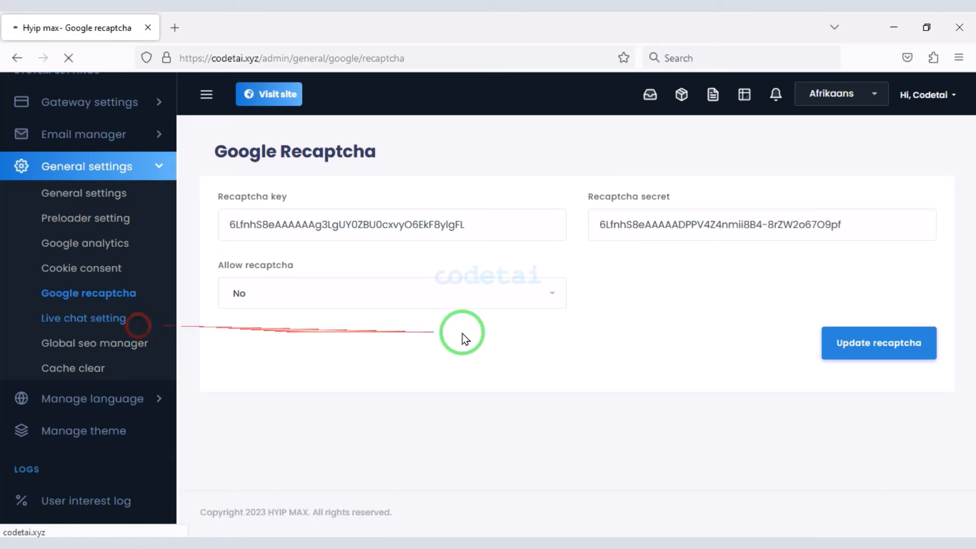
left_click(184, 25)
type("twak.")
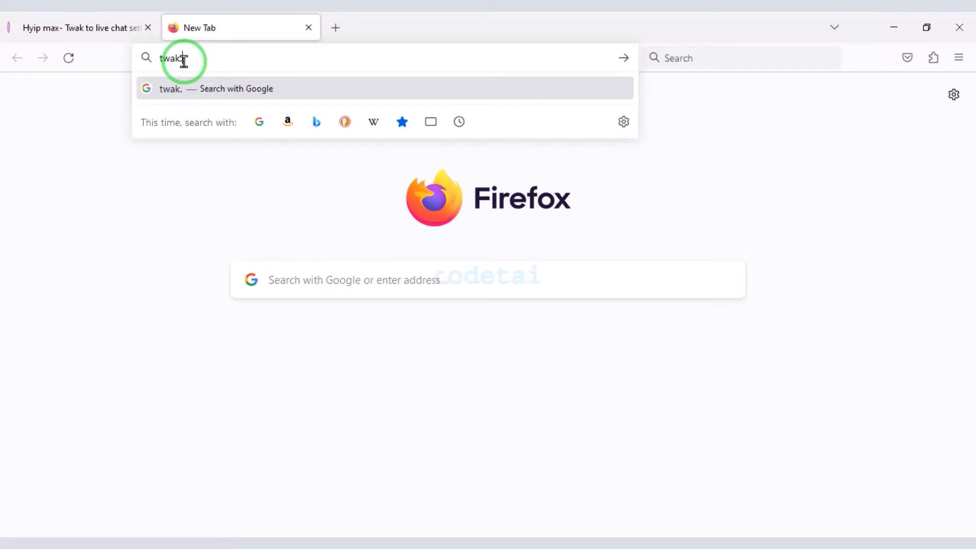
key("Return")
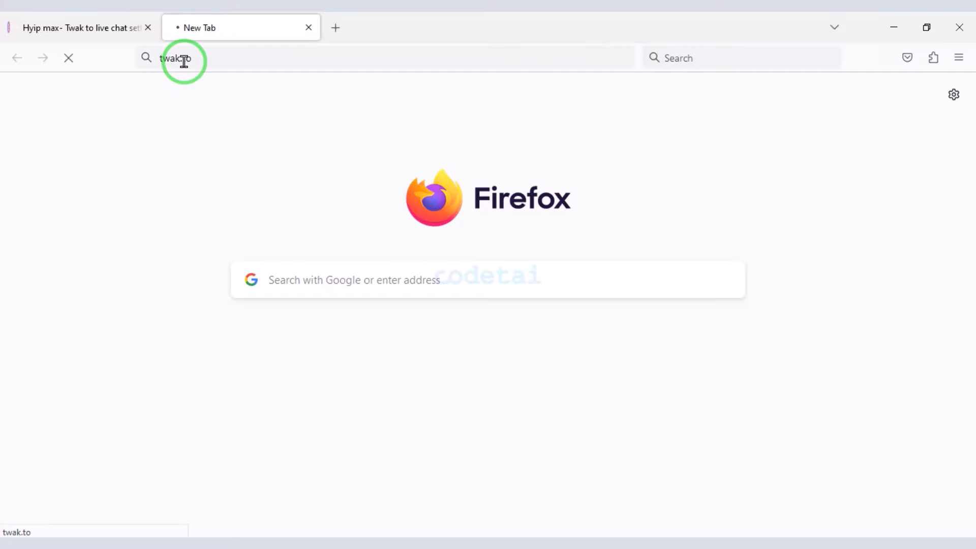
Step: Fill in the tawk.to sign-up form with a name, the copied e-mail address and an account password, and create the free account
left_click(408, 253)
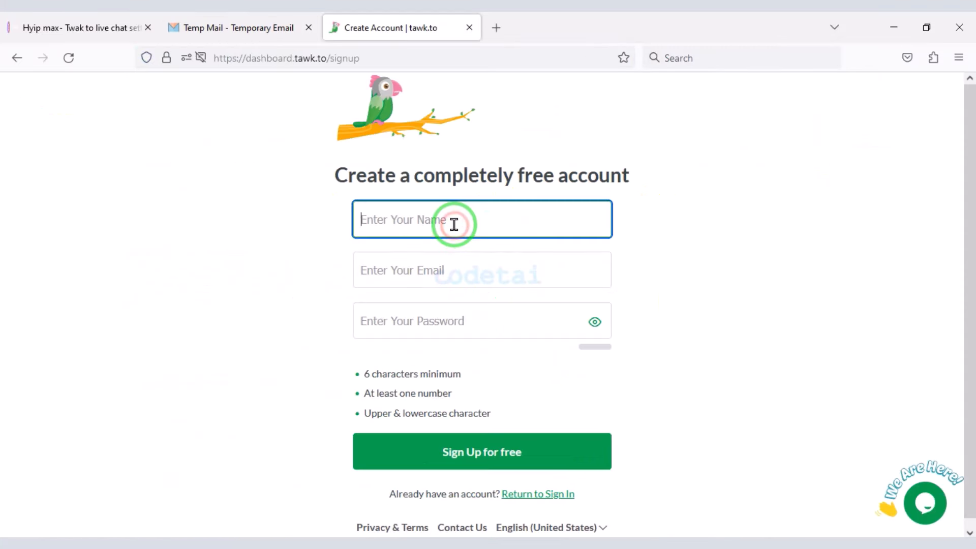
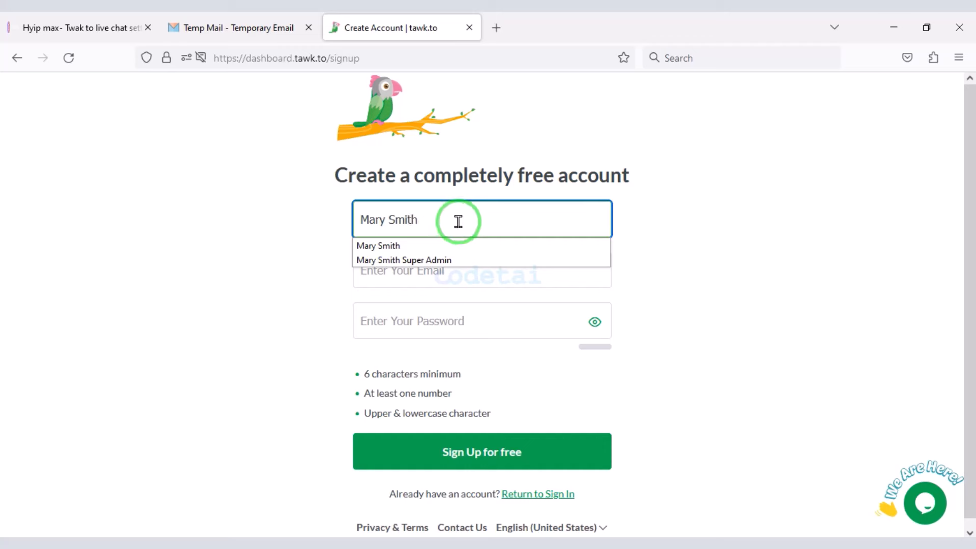
left_click(448, 254)
key("ctrl+v")
left_click(449, 332)
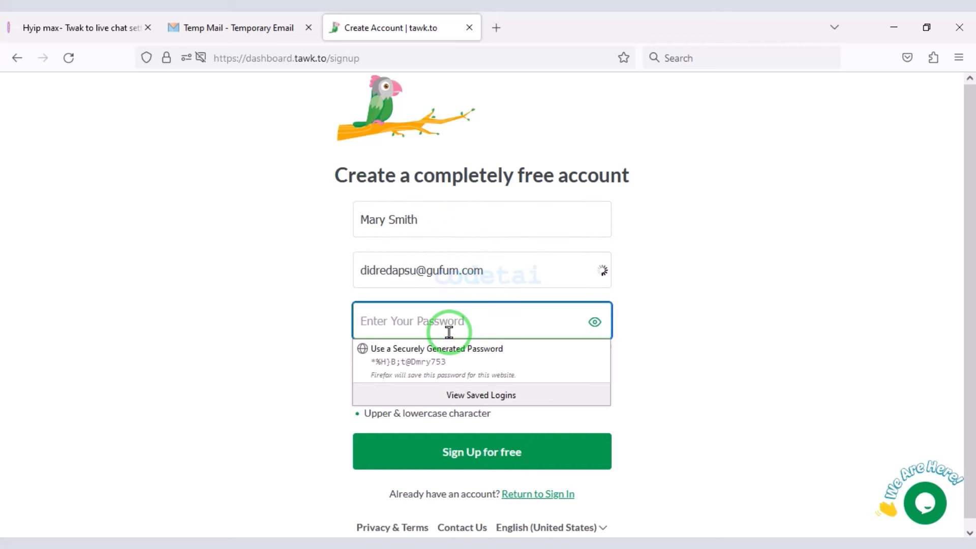
type("••••")
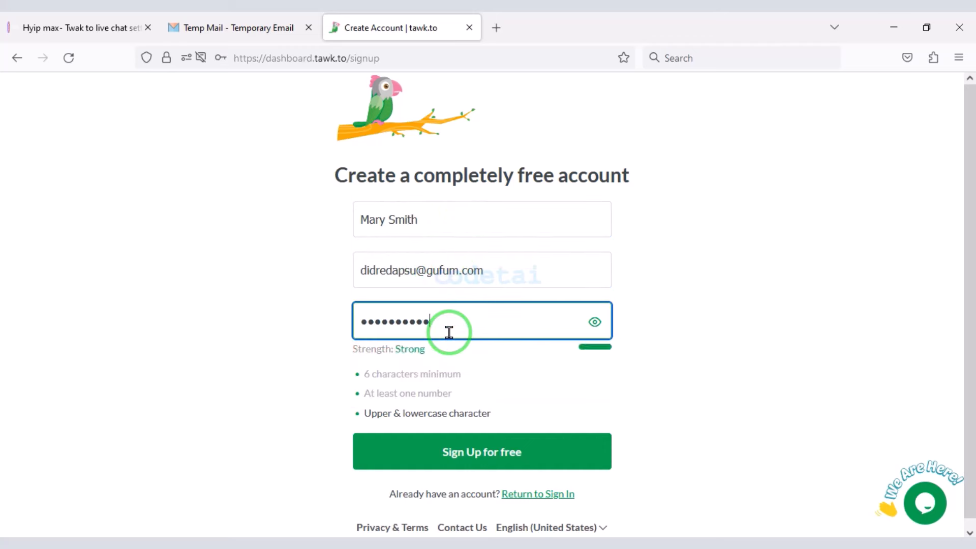
left_click(500, 460)
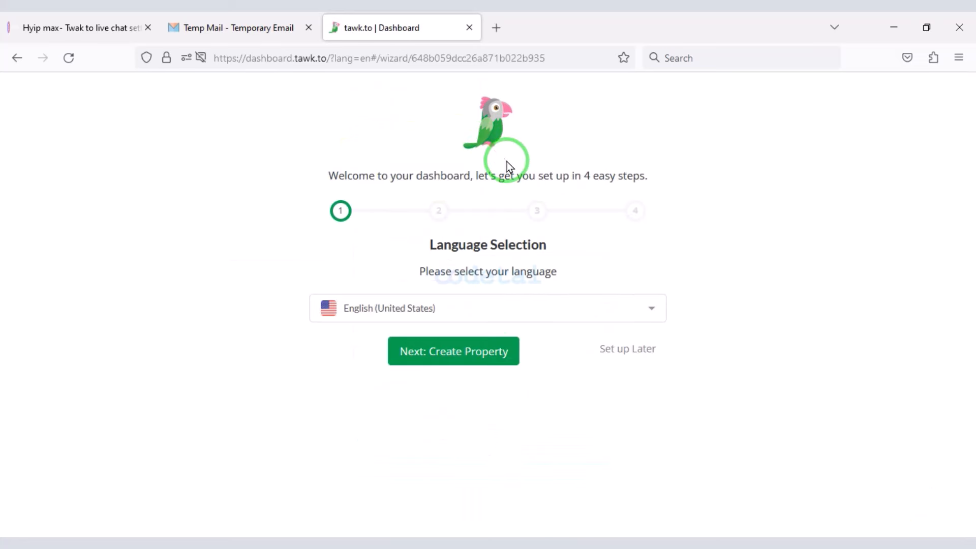
left_click(472, 356)
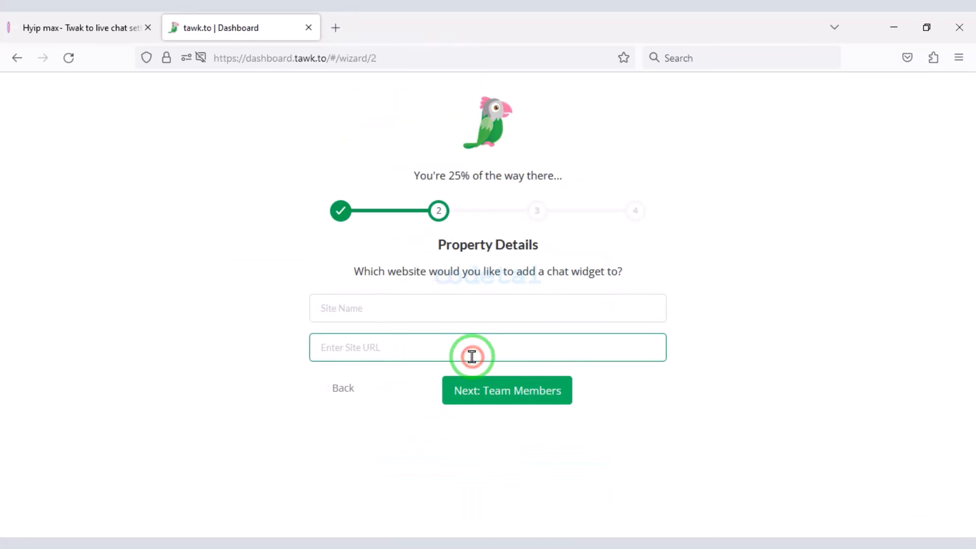
left_click(406, 316)
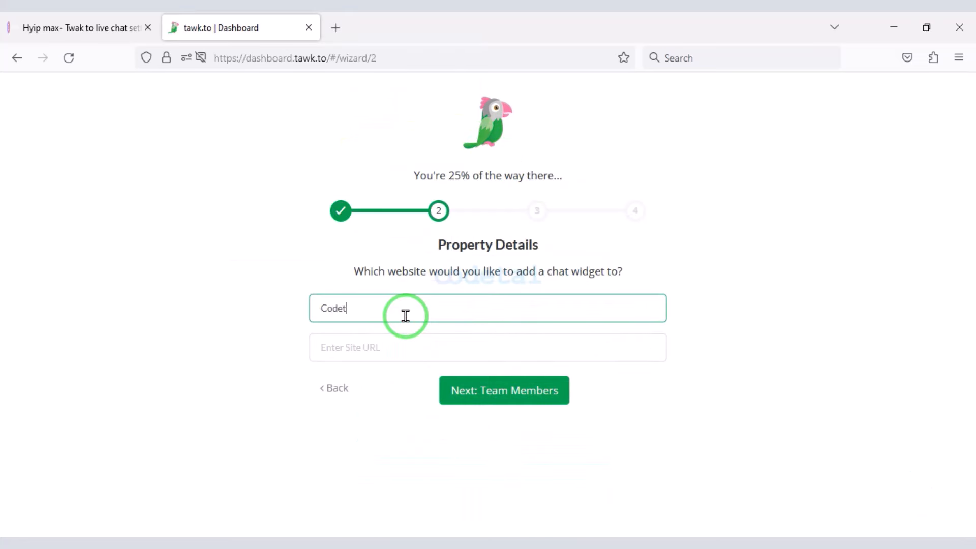
left_click(264, 58)
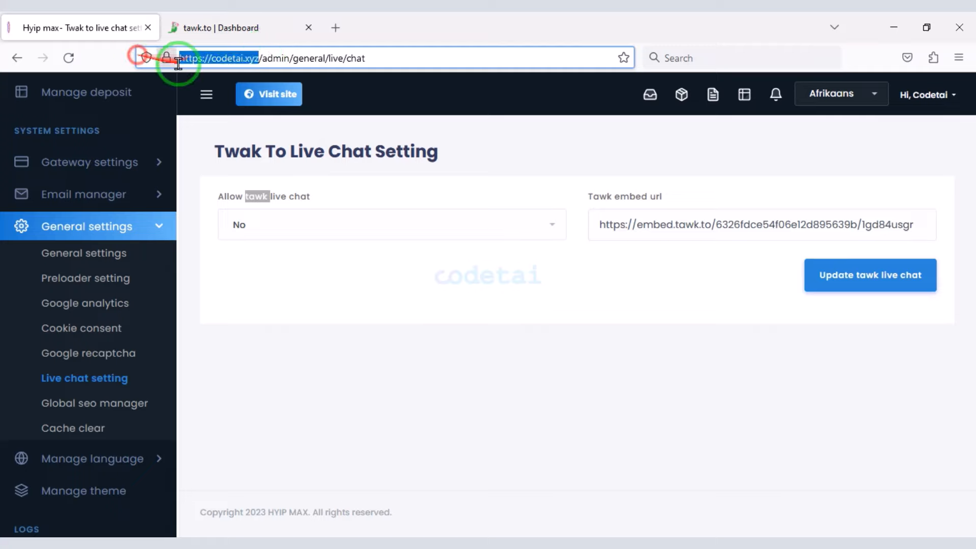
right_click(203, 62)
left_click(251, 146)
left_click(239, 27)
right_click(411, 343)
left_click(447, 192)
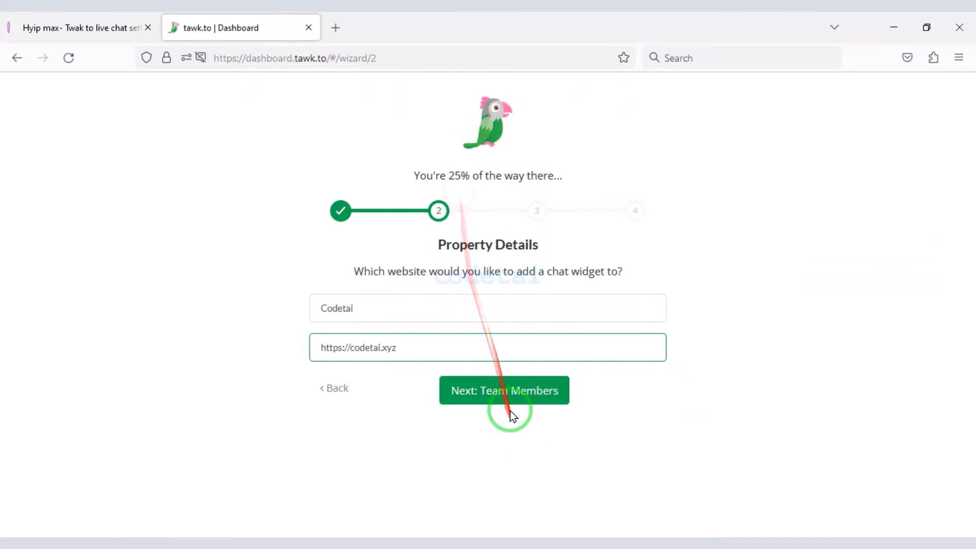
Step: Complete the remaining team members and widget installation stages of the tawk.to setup wizard
left_click(513, 415)
left_click(488, 425)
scroll(514, 473, "down", 2)
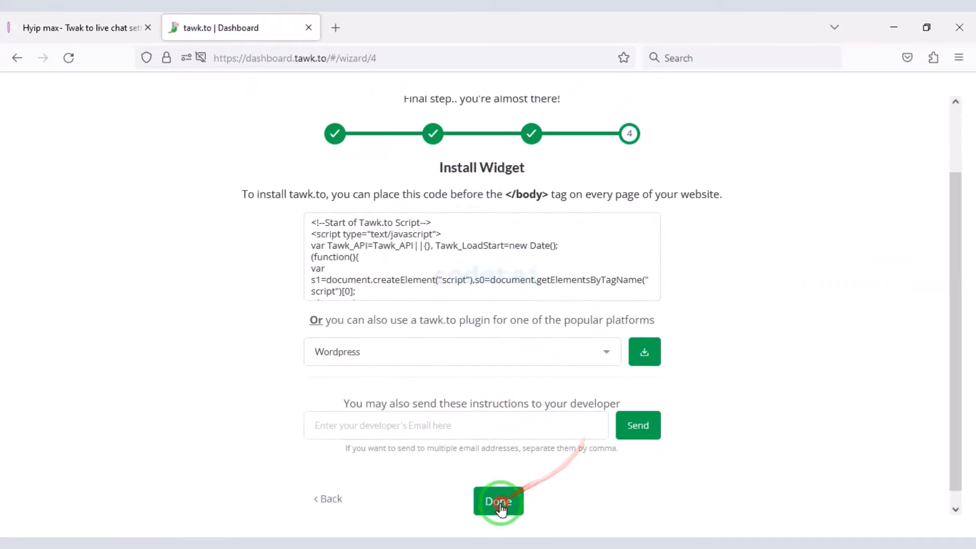
left_click(499, 502)
left_click(656, 112)
Step: Copy the Chat Widget code from the property's administration settings and paste it into the empty Notepad document
left_click(508, 94)
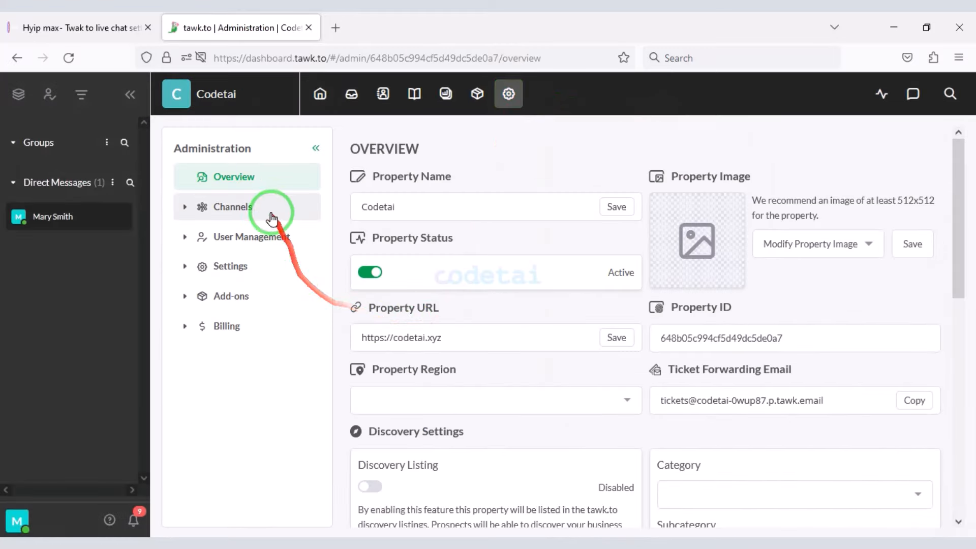
left_click(272, 218)
left_click(260, 239)
left_click(661, 280)
left_click(289, 542)
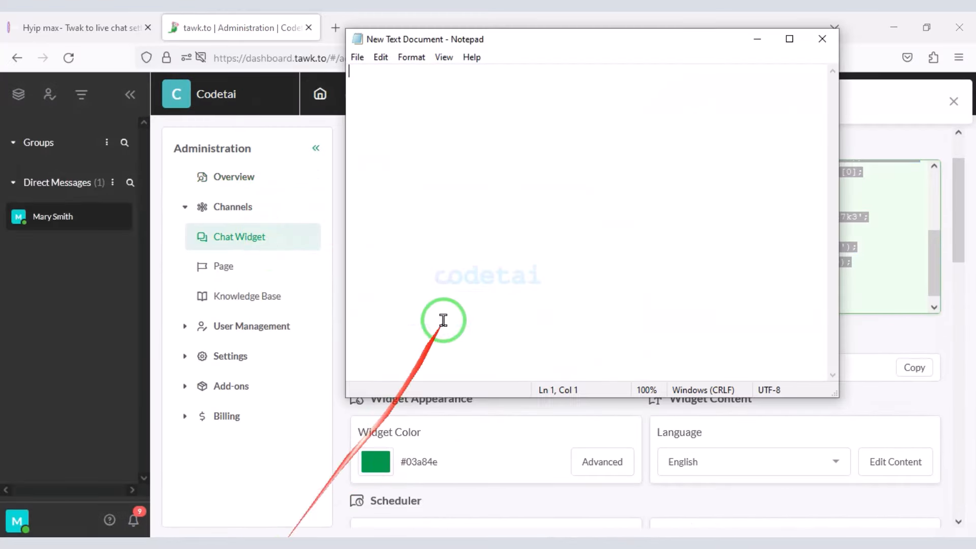
key("ctrl+v")
Step: Copy the embed.tawk.to address from the script, replace the Tawk embed url in the admin panel with it, and update the live chat setting
left_click_drag(720, 161, 445, 165)
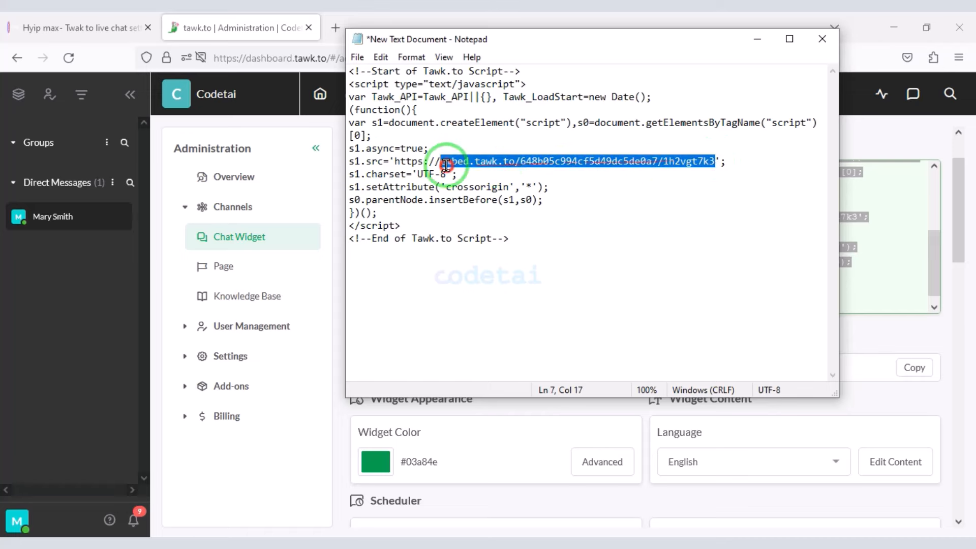
right_click(417, 161)
left_click(447, 206)
left_click(82, 27)
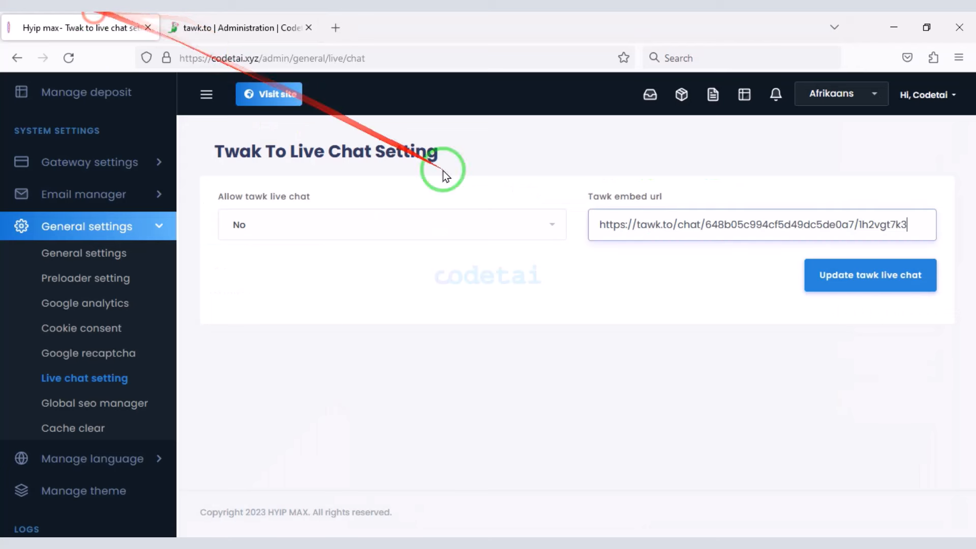
key("ctrl+a")
key("BackSpace")
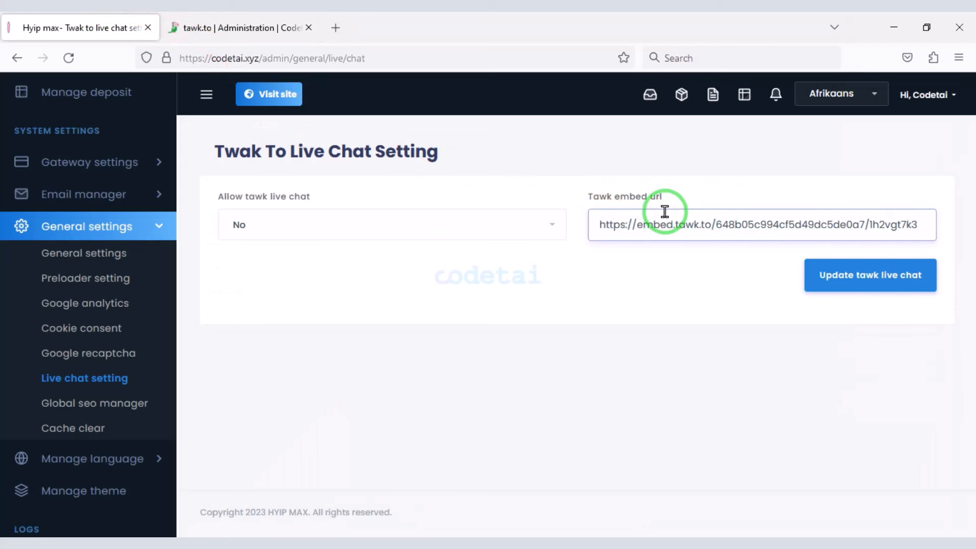
left_click(893, 276)
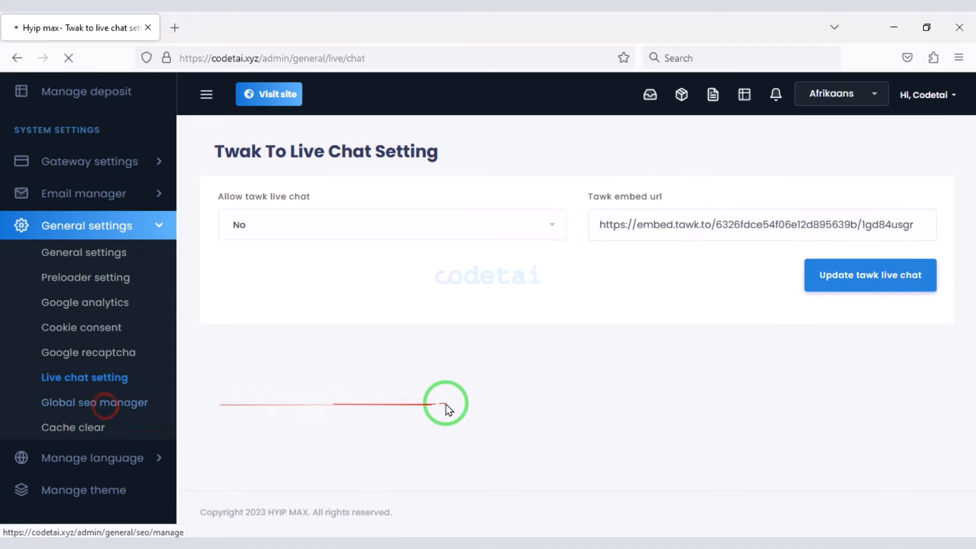
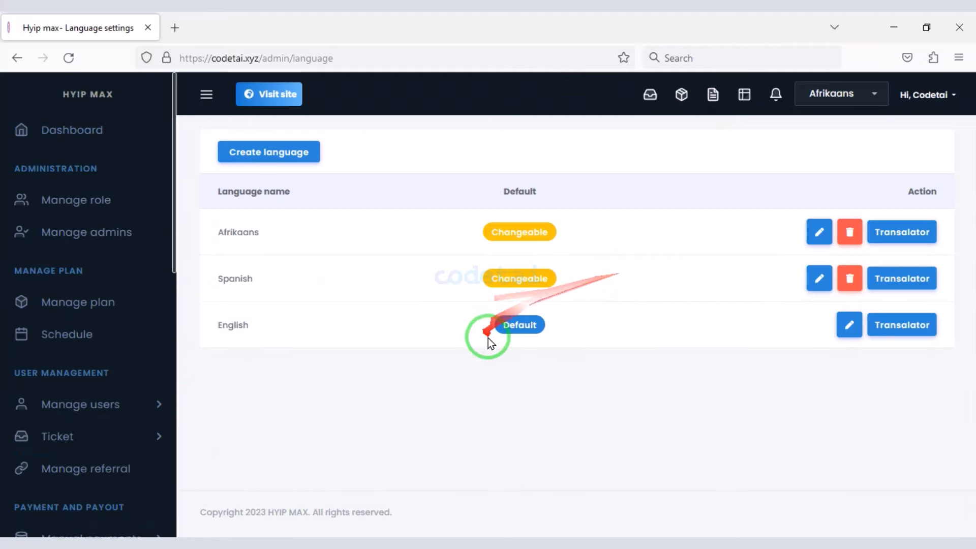
Step: Open the Add Language form to view its language name and short code fields, and close it without creating anything
left_click(274, 152)
left_click(435, 184)
left_click(414, 248)
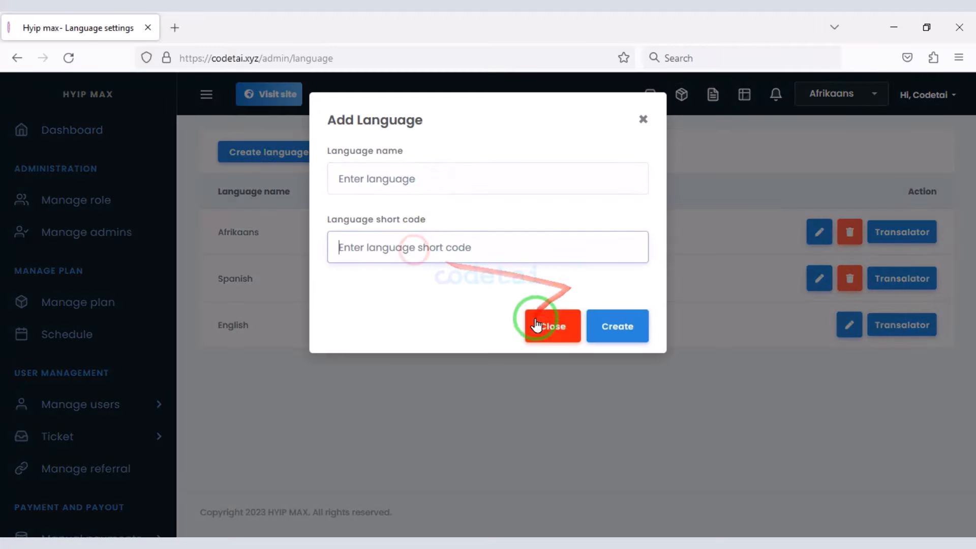
left_click(527, 332)
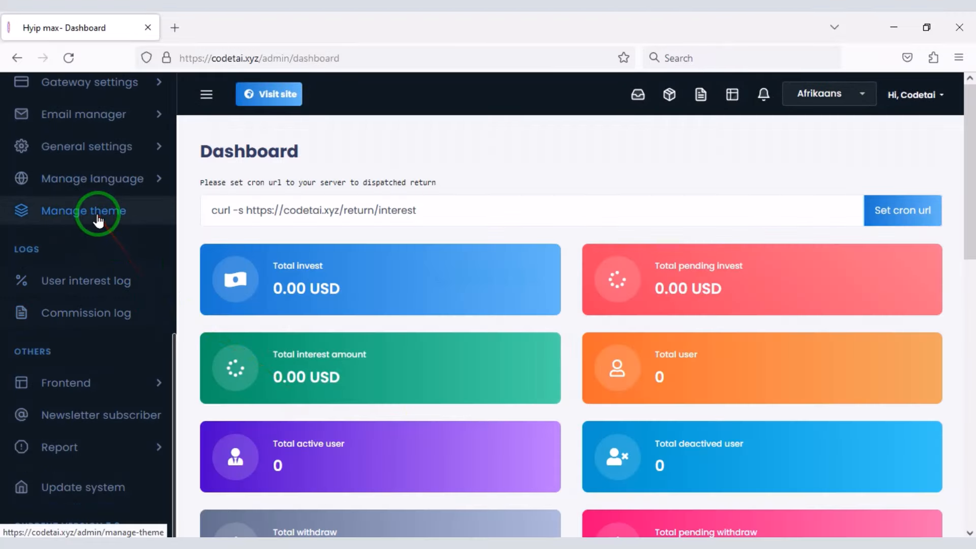
Step: Open the Manage Theme page and look over the gold, green, white and purple themes with their activation and preview options
left_click(99, 220)
scroll(305, 330, "down", 2)
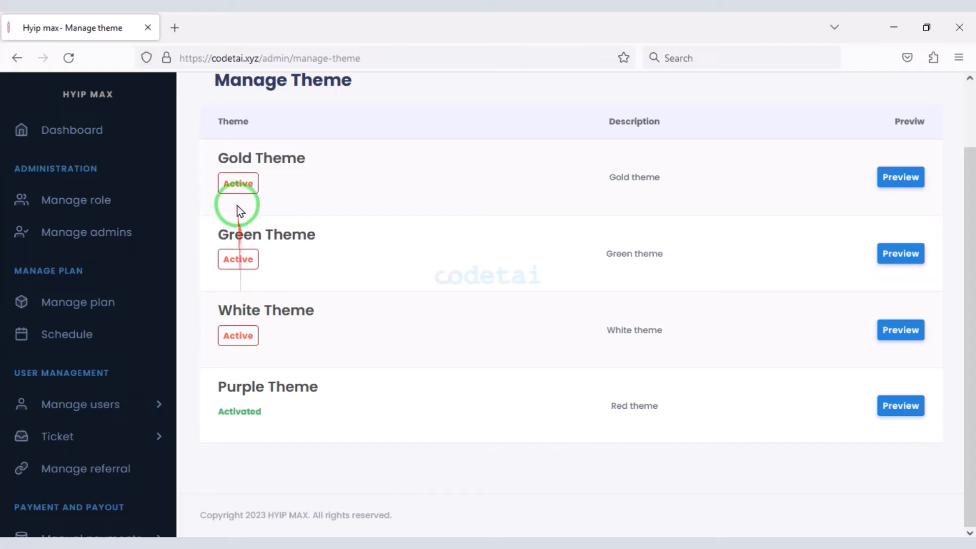
left_click(243, 192)
left_click(899, 203)
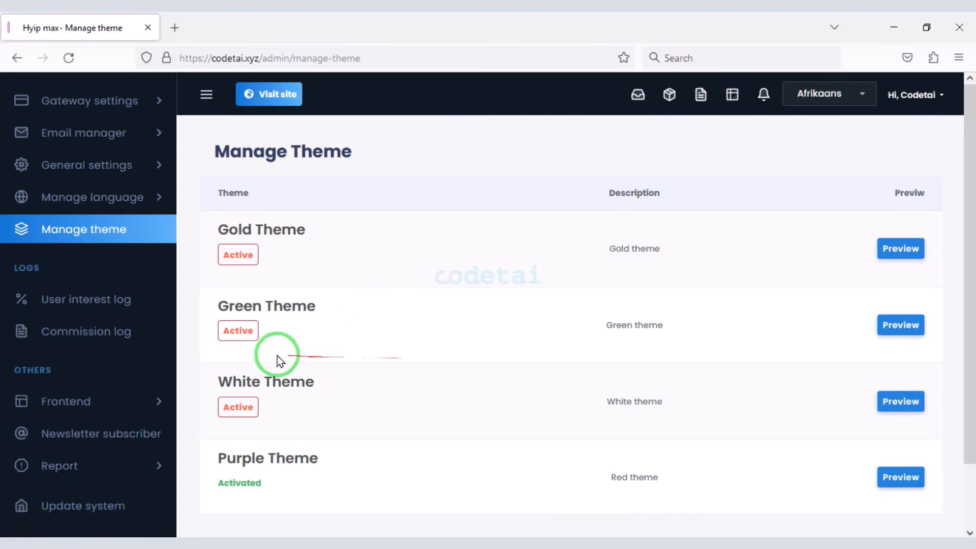
Step: Review the entries in the User Interest Log and open the Commission Log
left_click(124, 312)
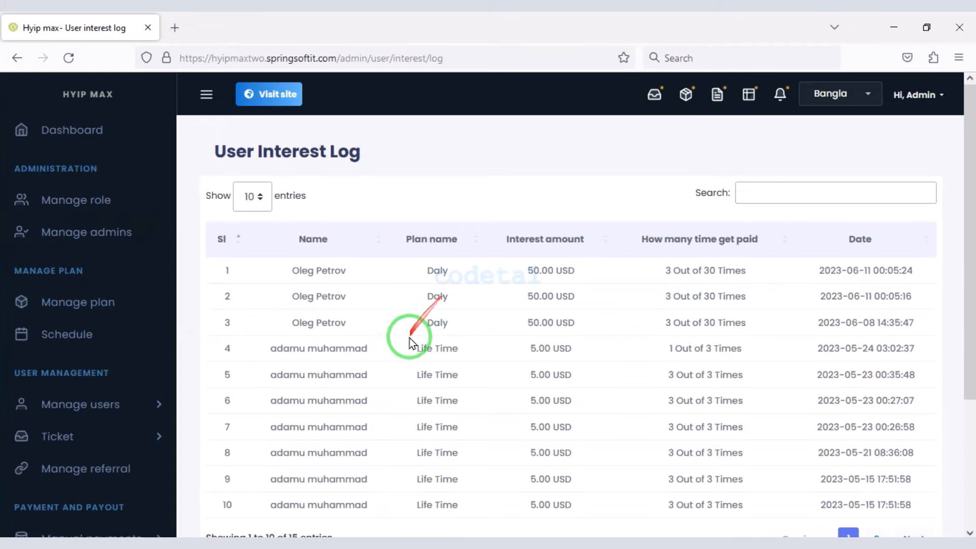
scroll(457, 356, "down", 4)
scroll(457, 376, "up", 2)
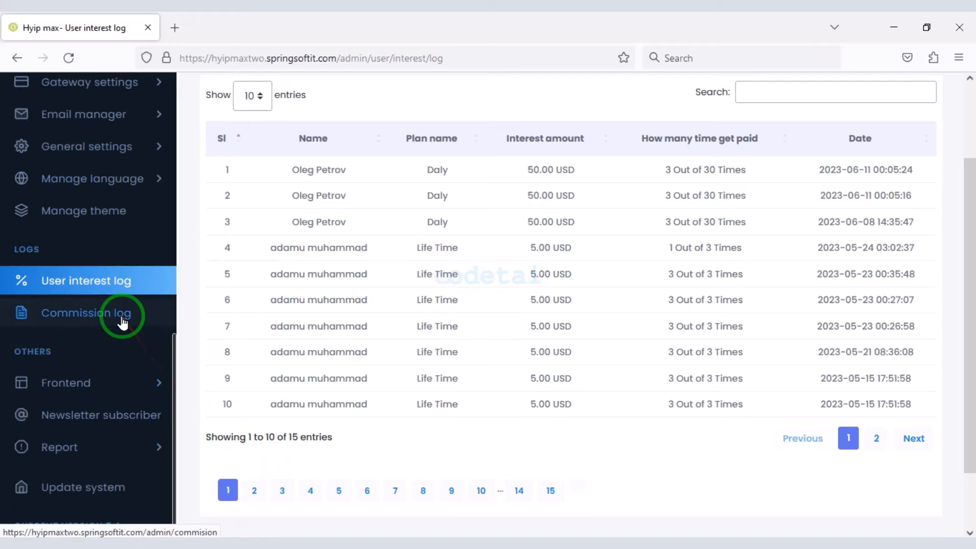
left_click(121, 317)
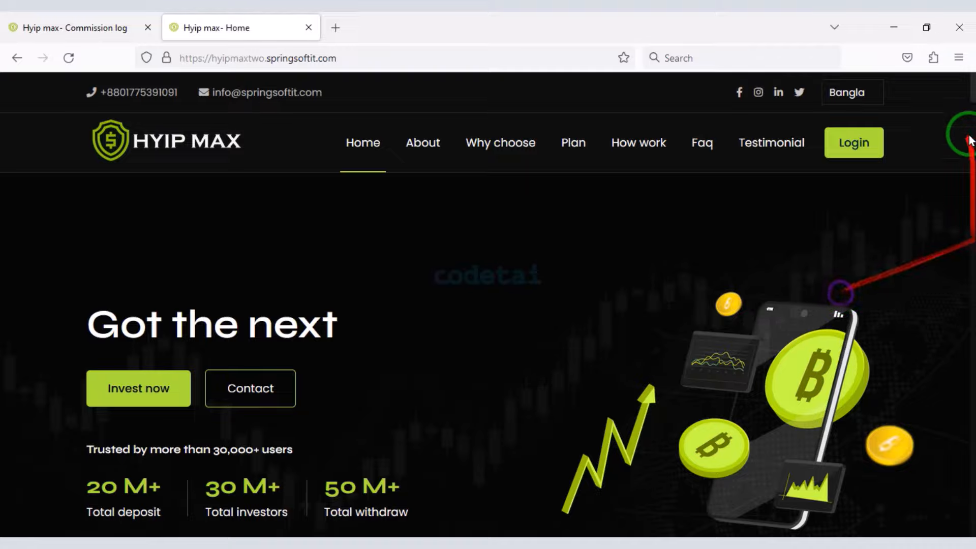
Step: Look through the demo site's home page down to the footer and return to the admin panel's Commission Log
scroll(968, 127, "down", 10)
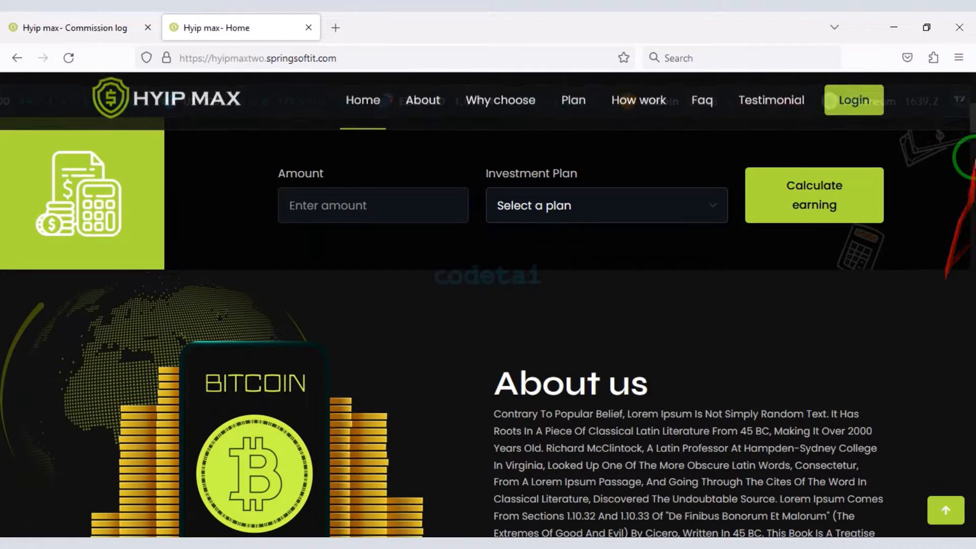
left_click_drag(971, 124, 972, 533)
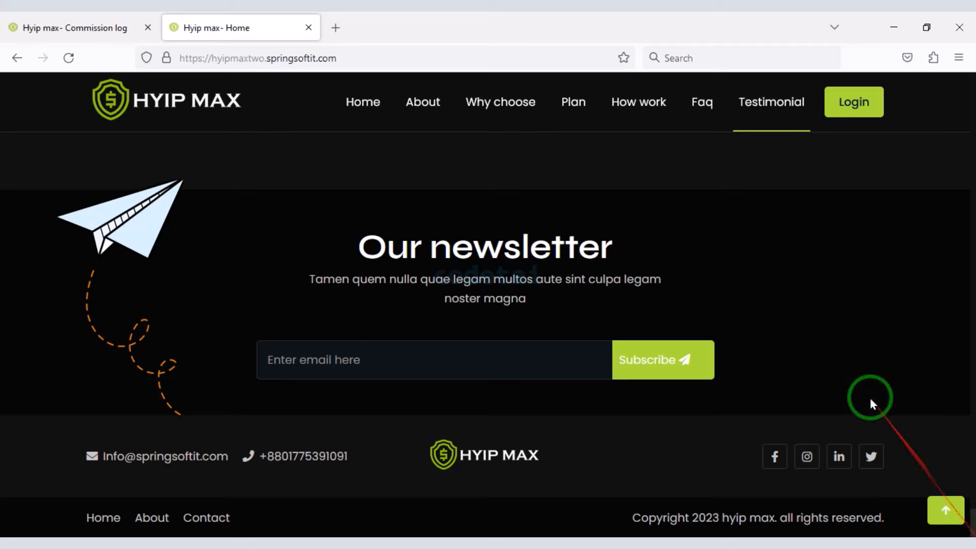
left_click(84, 26)
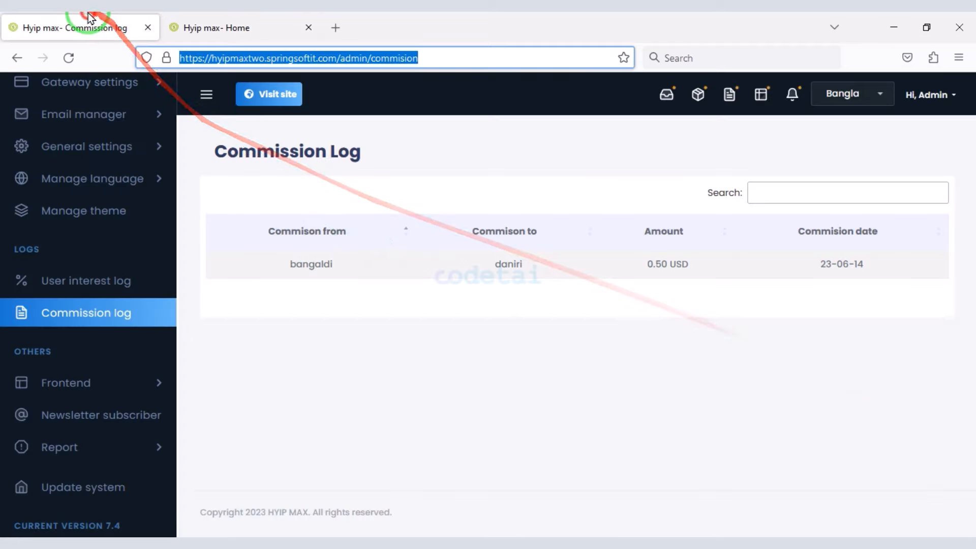
Step: Expand the Frontend group to review its section list, and open the Manage Pages list
left_click(146, 396)
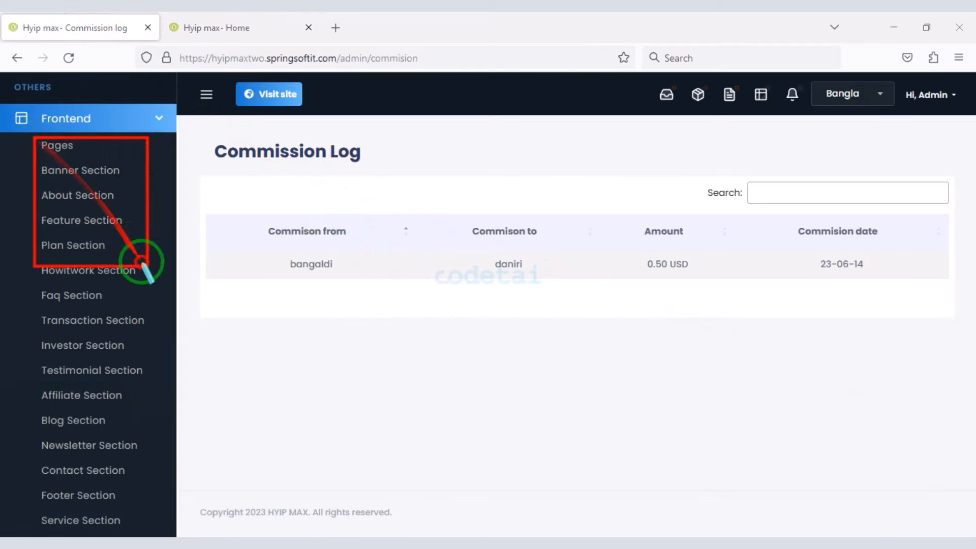
mouse_move(142, 262)
left_mouse_down()
mouse_move(187, 458)
mouse_move(175, 528)
left_mouse_up()
right_click(213, 465)
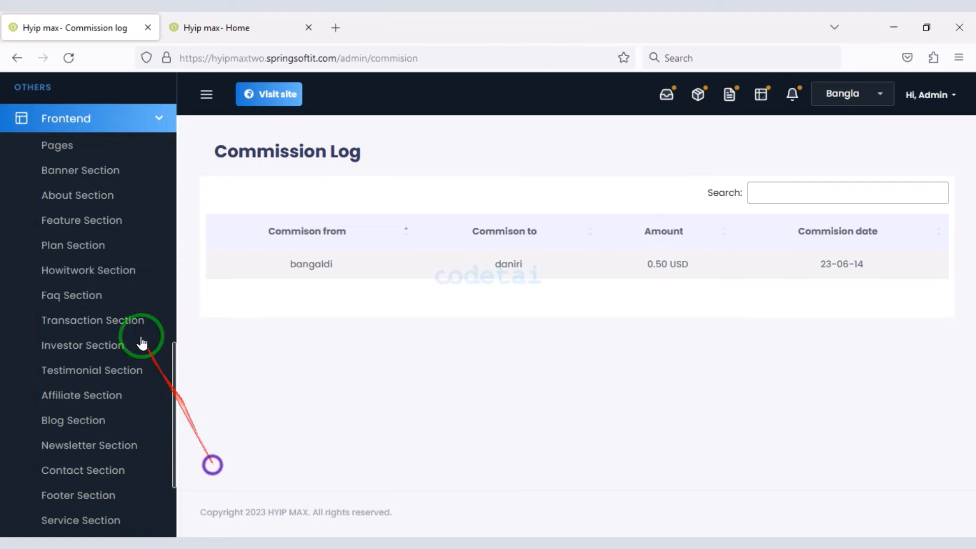
left_click(61, 145)
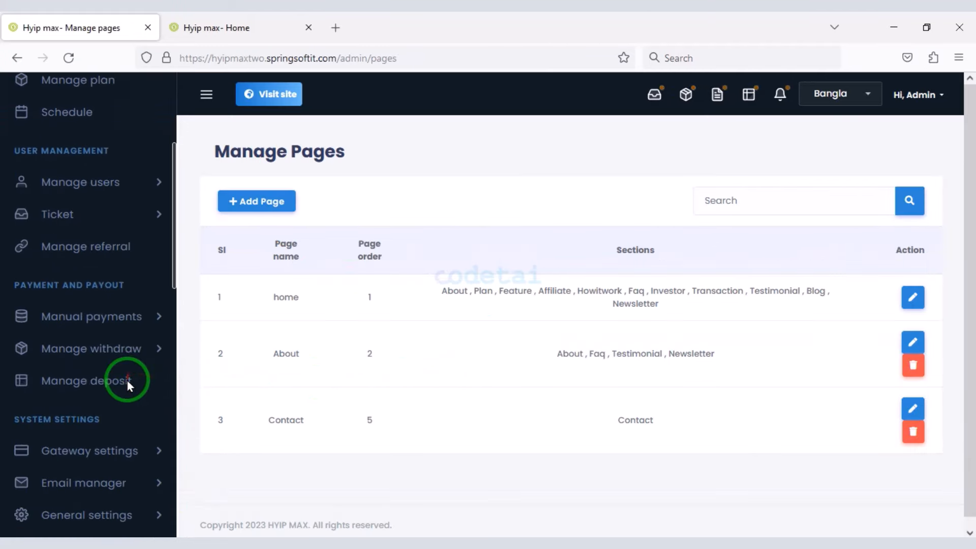
Step: Look through the frontend Banner Section and About Section editing forms
left_click(127, 196)
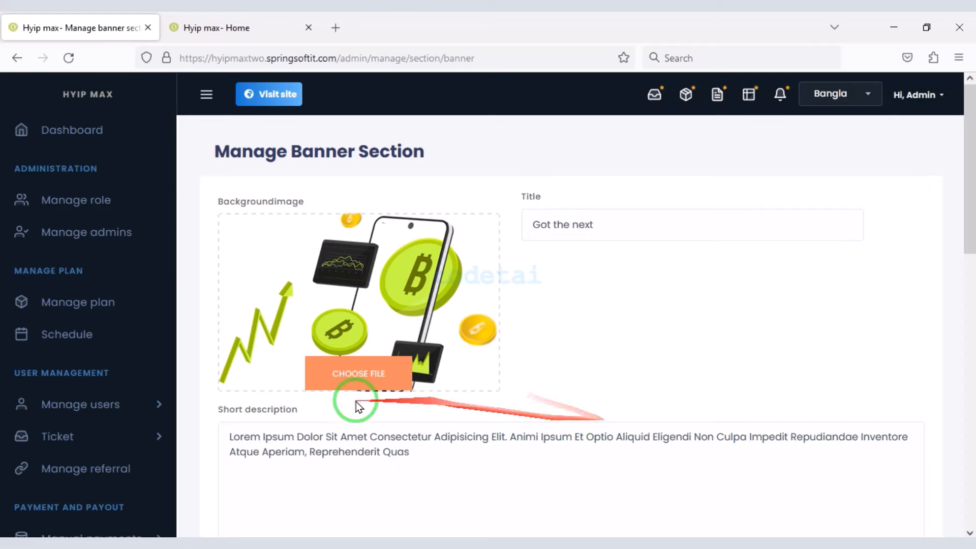
scroll(125, 287, "down", 10)
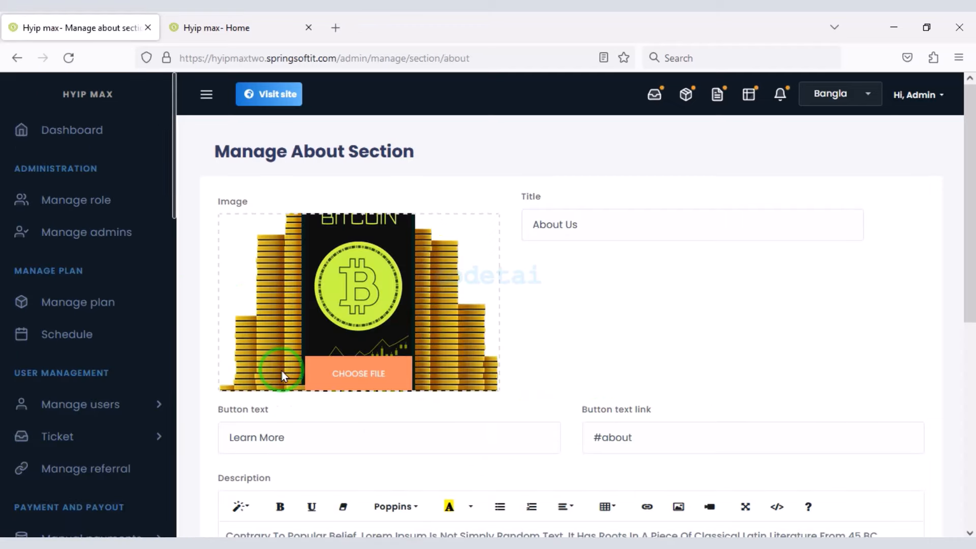
scroll(282, 376, "down", 7)
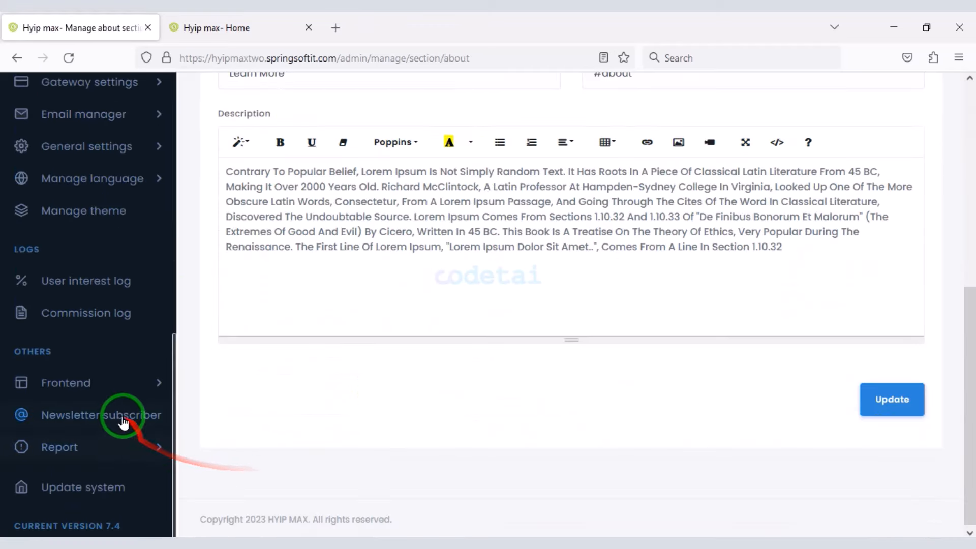
Step: View the newsletter subscriber list, and review the admin dashboard's statistics, charts and All Users table
left_click(123, 418)
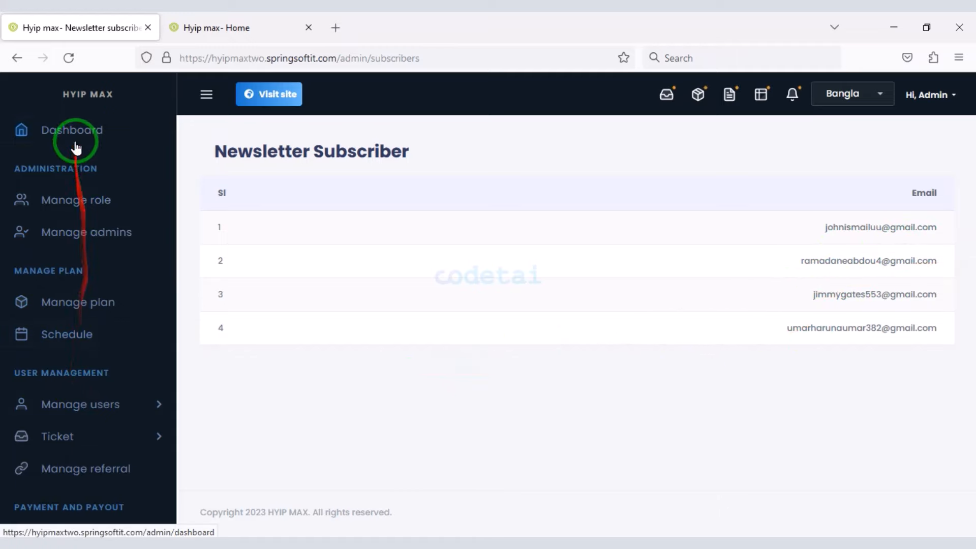
left_click(45, 138)
scroll(470, 286, "down", 8)
scroll(471, 286, "down", 10)
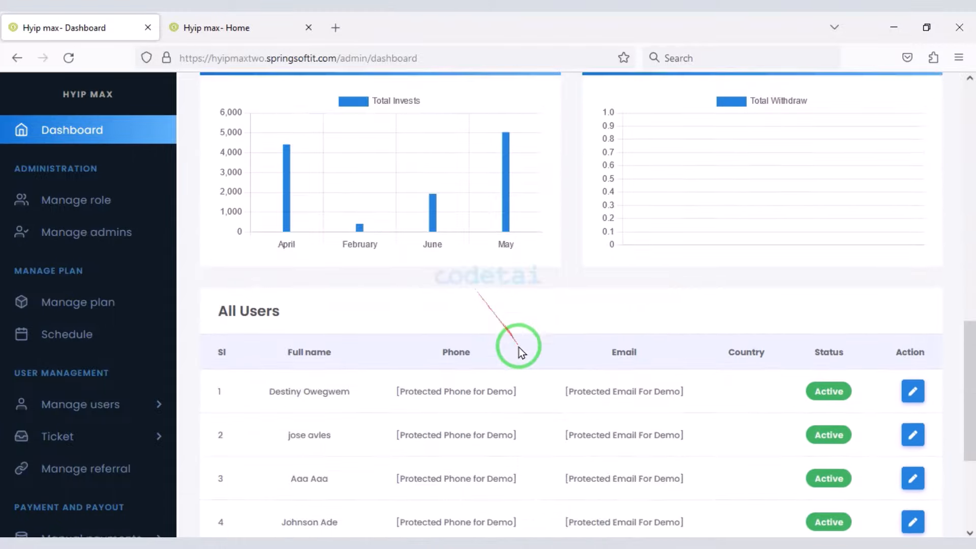
scroll(539, 379, "up", 14)
scroll(548, 371, "up", 4)
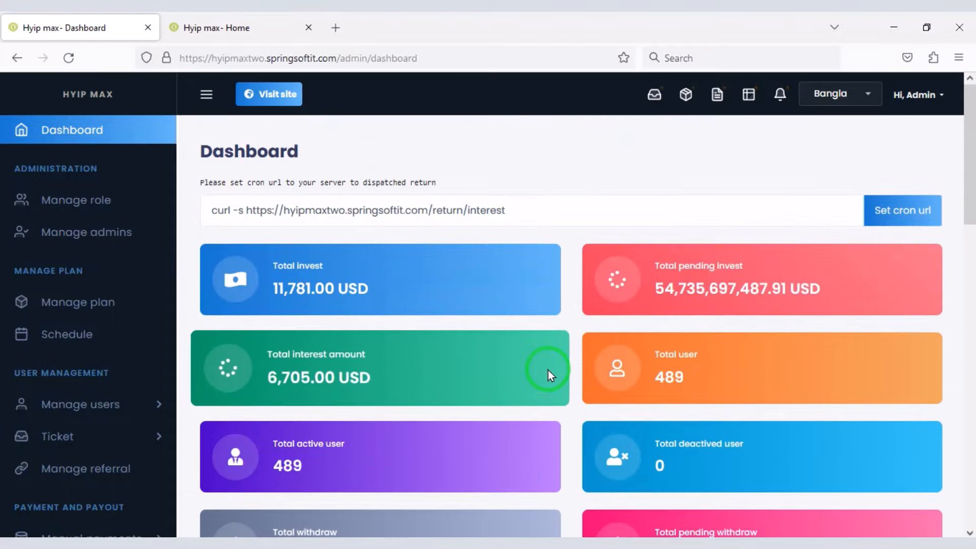
Step: Close the admin panel page and look through the public home page from the About section to the newsletter and footer
key("ctrl+w")
scroll(533, 341, "down", 6)
scroll(531, 337, "down", 15)
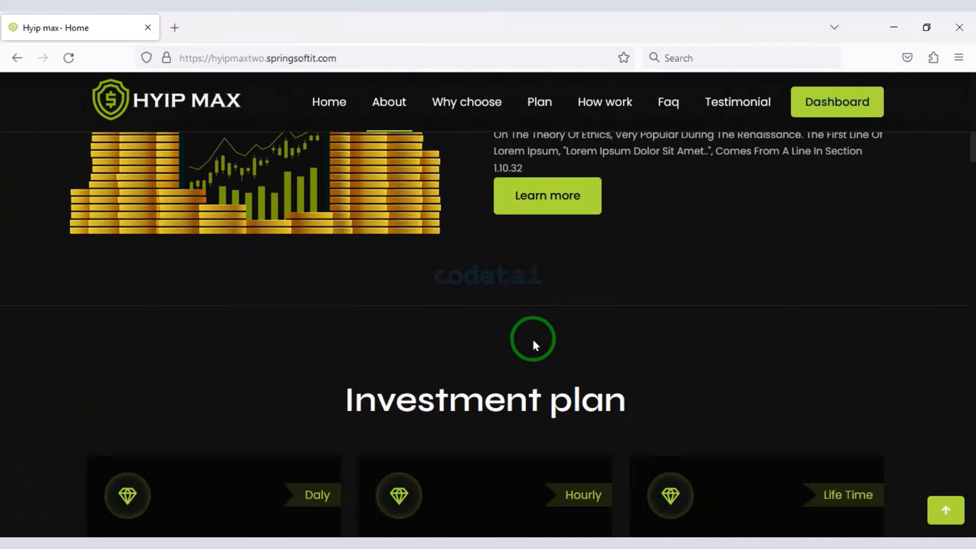
scroll(649, 389, "down", 20)
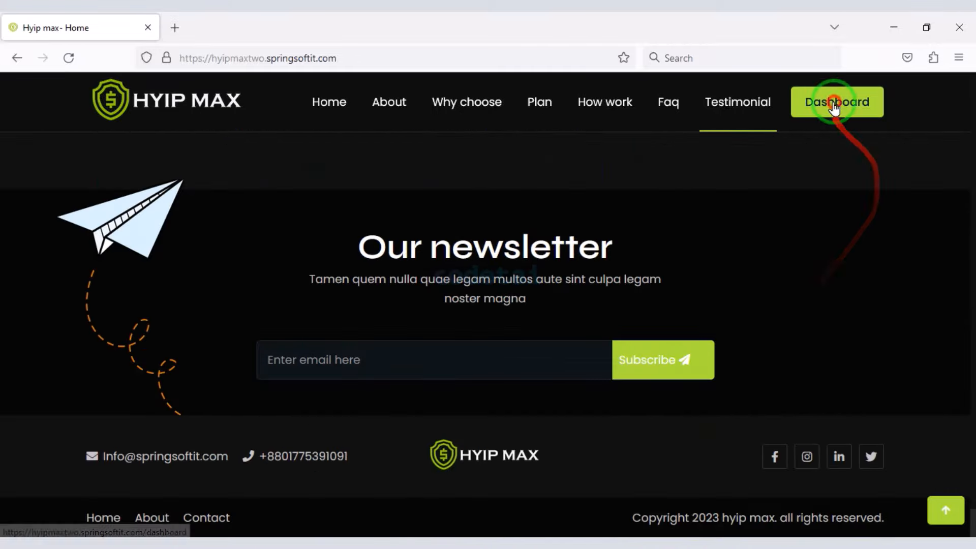
Step: Open the investor's user dashboard and copy the referral link shown above the reference tree
left_click(836, 102)
scroll(575, 360, "down", 8)
scroll(402, 465, "down", 3)
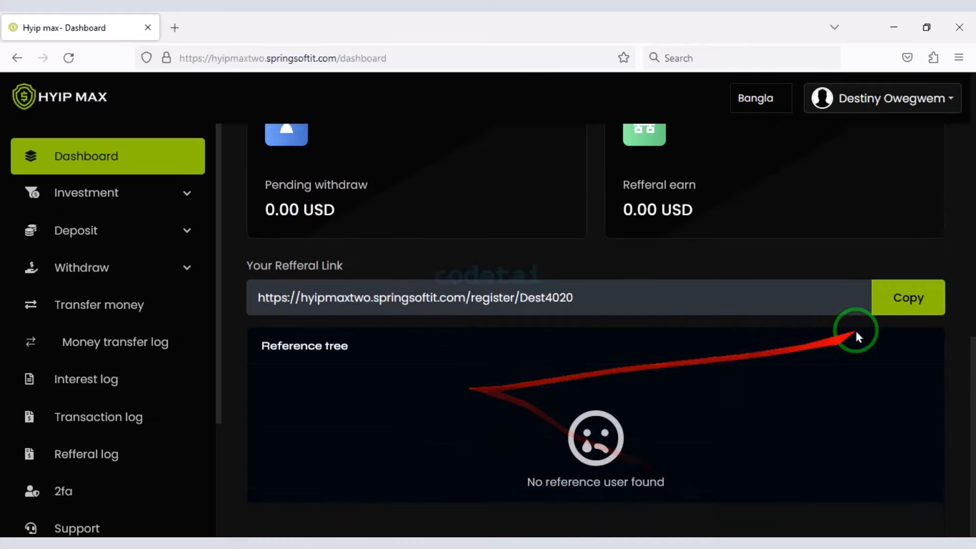
left_click(890, 304)
Step: Review the available investment plans in the user area and open the invest log
left_click(185, 193)
left_click(112, 248)
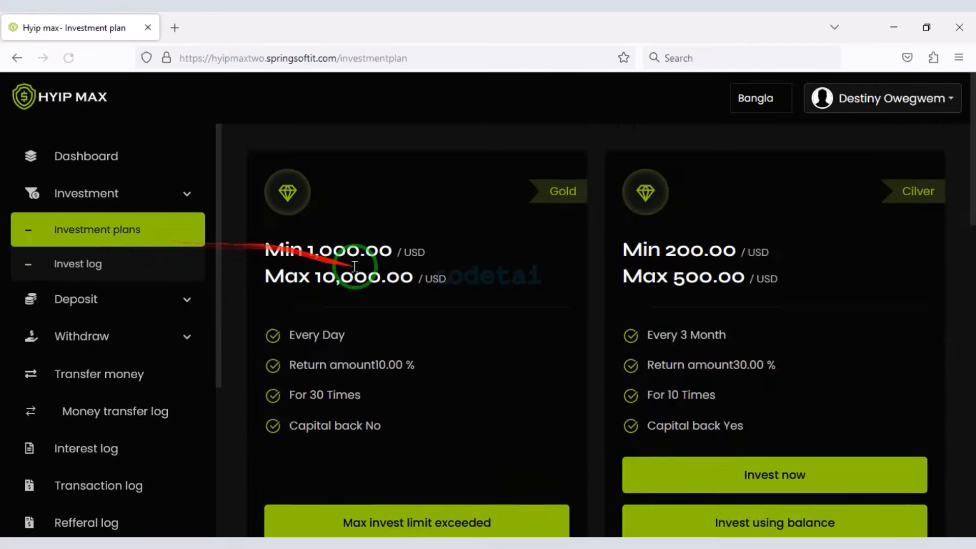
scroll(600, 398, "down", 8)
left_click(162, 265)
Step: Expand the user area's Deposit and Withdraw groups and look through the remaining navigation entries down to Support and Logout
left_click(149, 303)
scroll(159, 322, "down", 2)
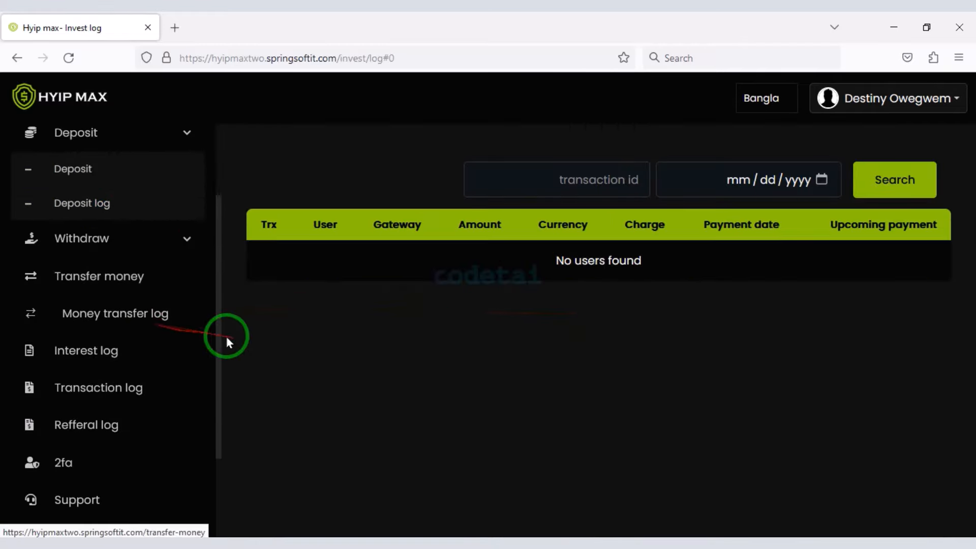
left_click(136, 240)
scroll(170, 325, "down", 2)
left_click(163, 401)
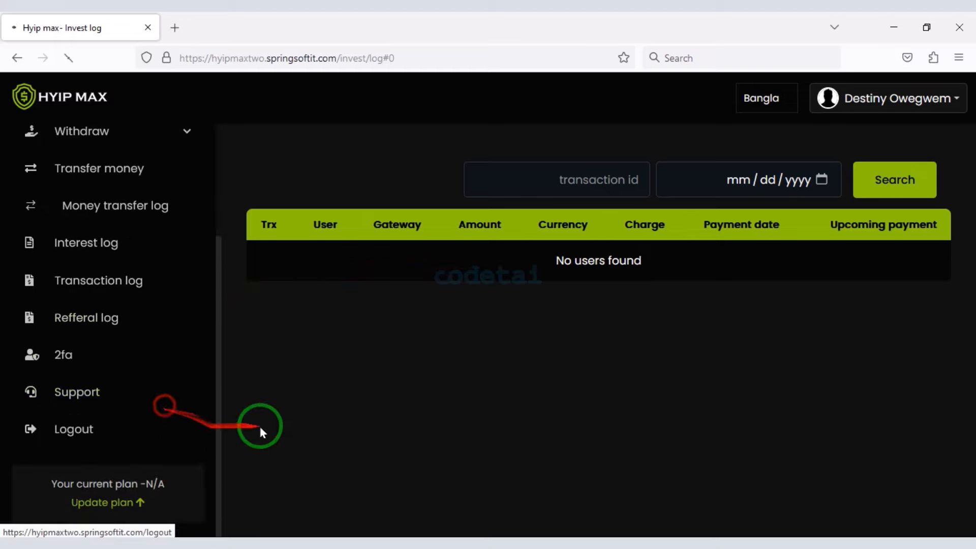
Step: Return to the user dashboard and review its account balance, investment cards, referral link and reference tree
left_click(87, 159)
scroll(397, 305, "down", 8)
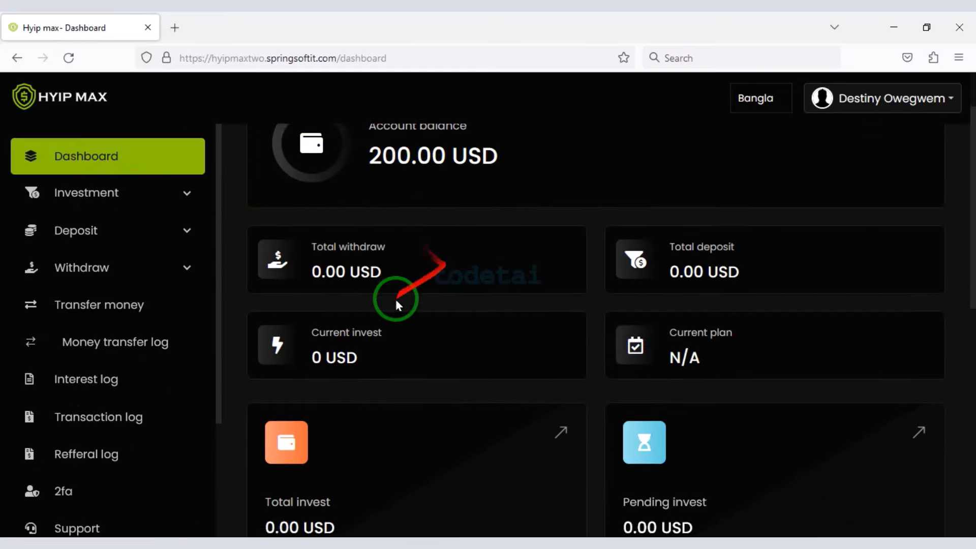
scroll(397, 402, "down", 4)
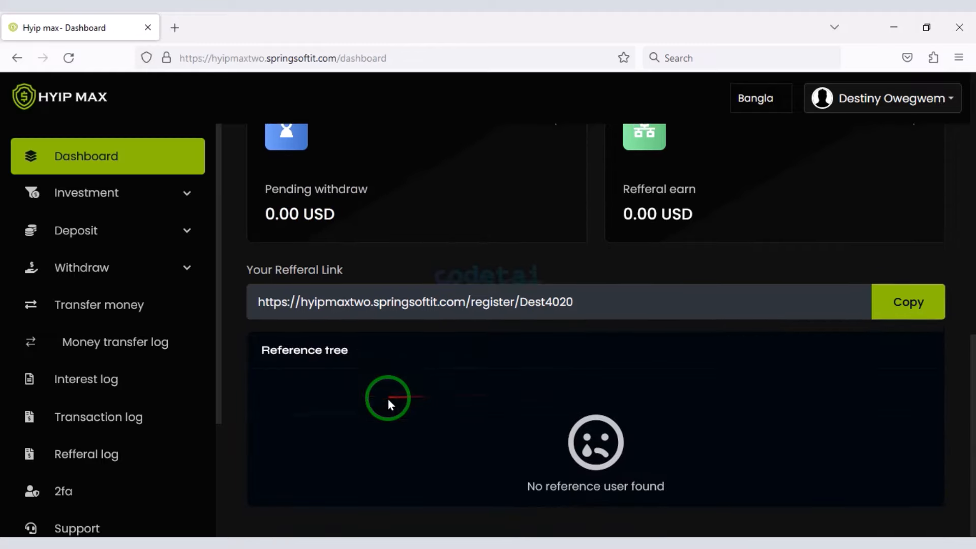
scroll(120, 447, "down", 2)
scroll(162, 389, "up", 2)
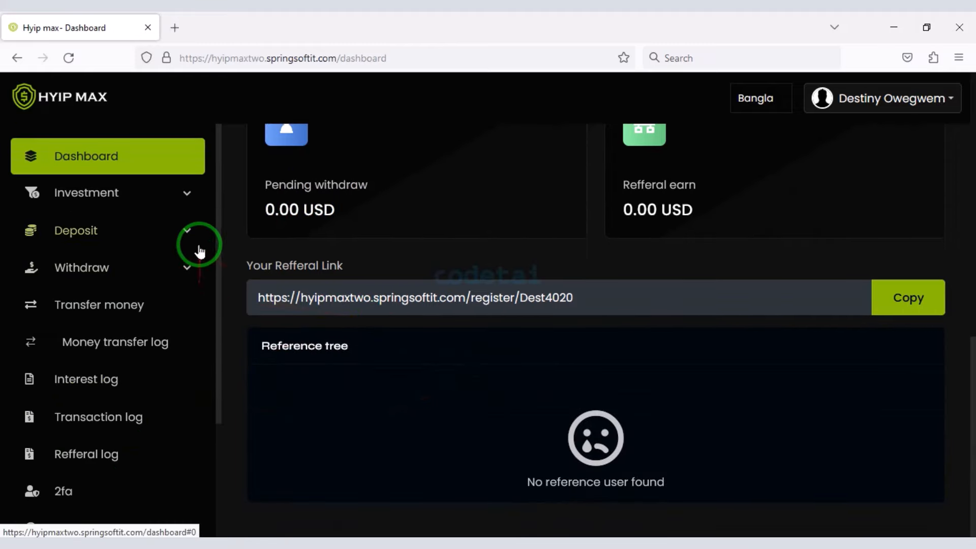
Step: Open the user withdraw form and choose CoinPayments BTC as the withdraw method to view its fields
left_click(165, 278)
left_click(130, 301)
left_click(414, 242)
left_click(382, 321)
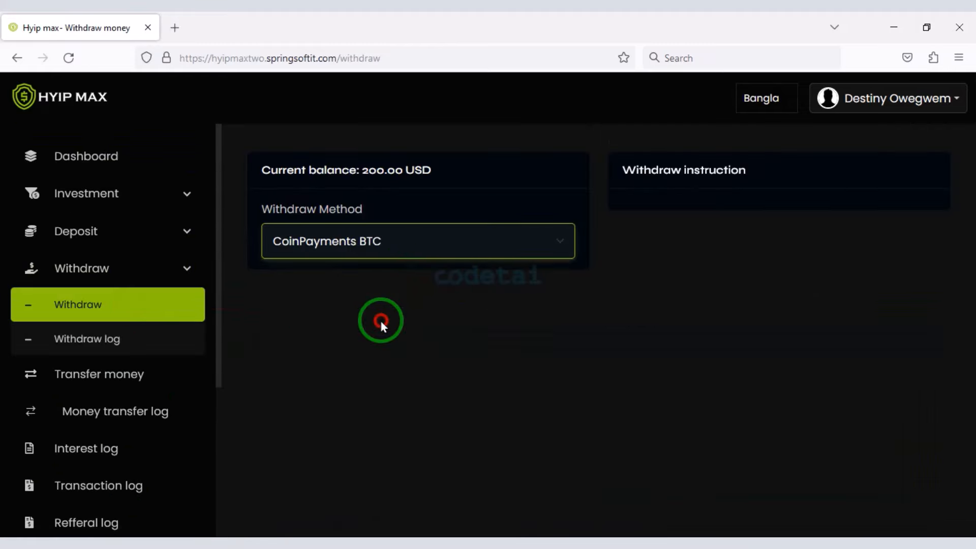
scroll(429, 349, "down", 2)
scroll(429, 348, "up", 1)
Step: Change the withdraw method to Ethurm, look over its amount, charge and wallet fields, and open the withdraw log
left_click(364, 225)
left_click(355, 290)
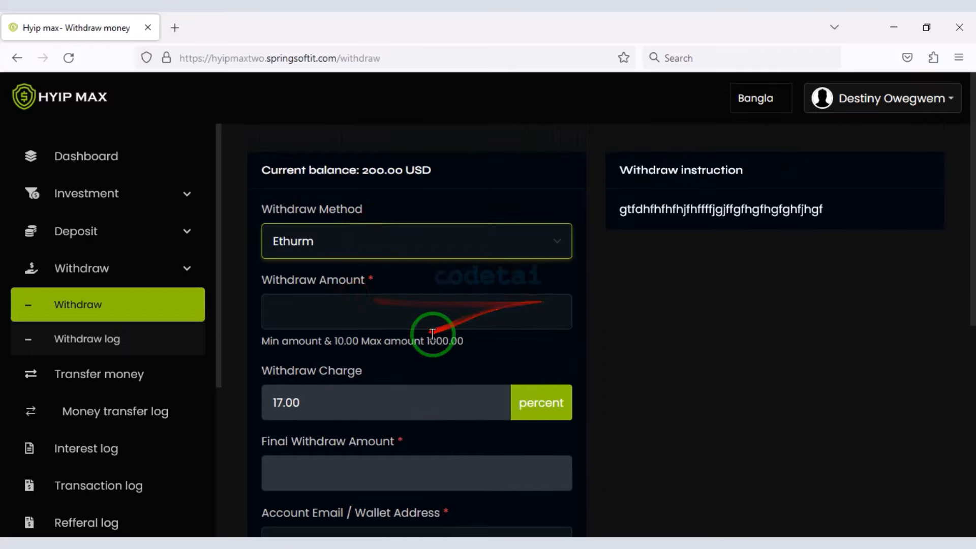
scroll(387, 390, "down", 6)
left_click(192, 338)
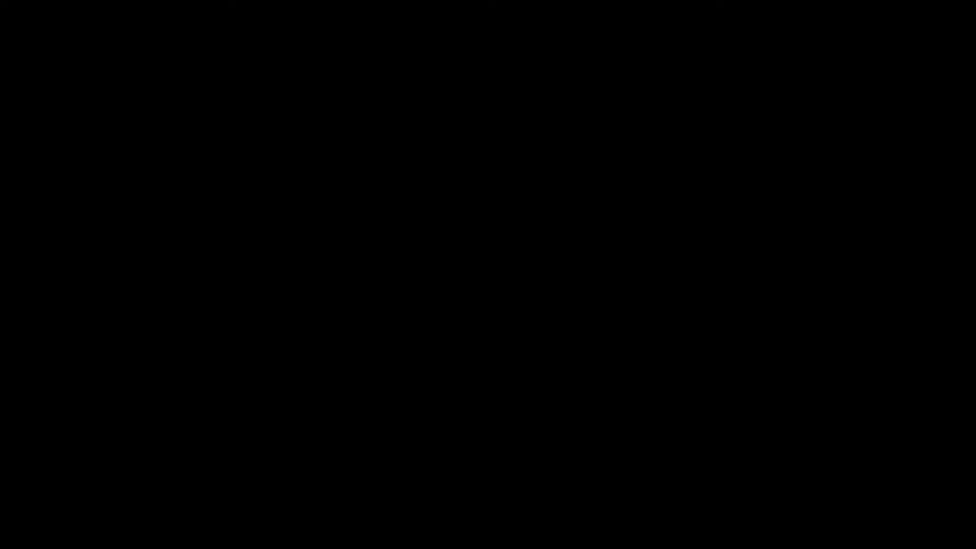